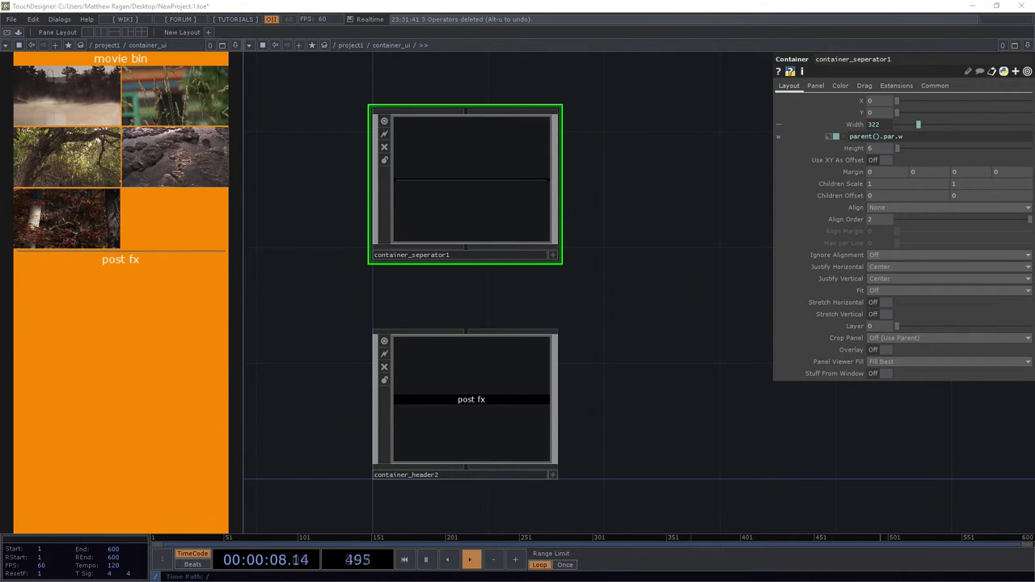
- Review the example slider panel with controls from Black Level to Out High, and close its window
left_click_drag(560, 115, 531, 113)
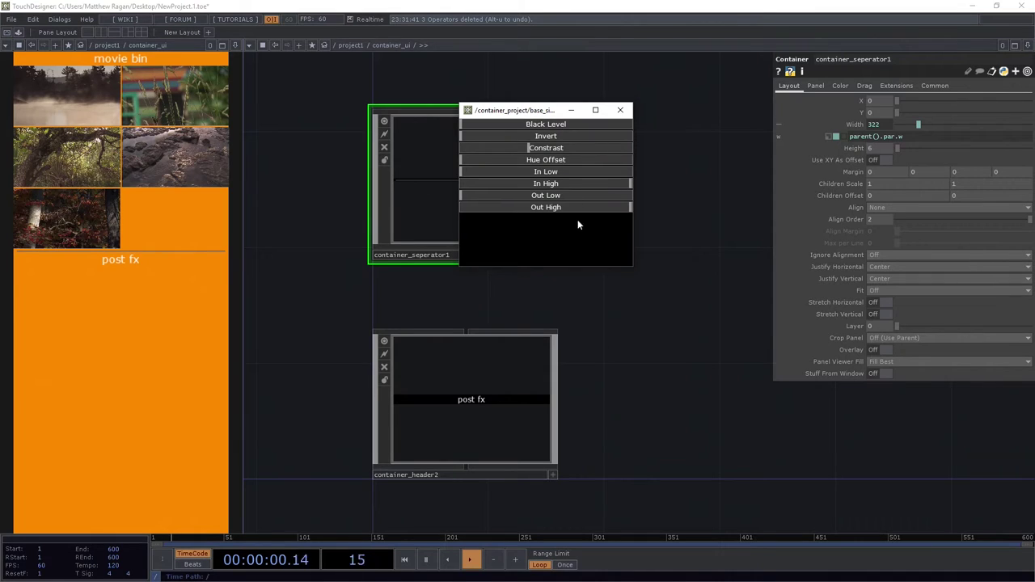
left_click(620, 110)
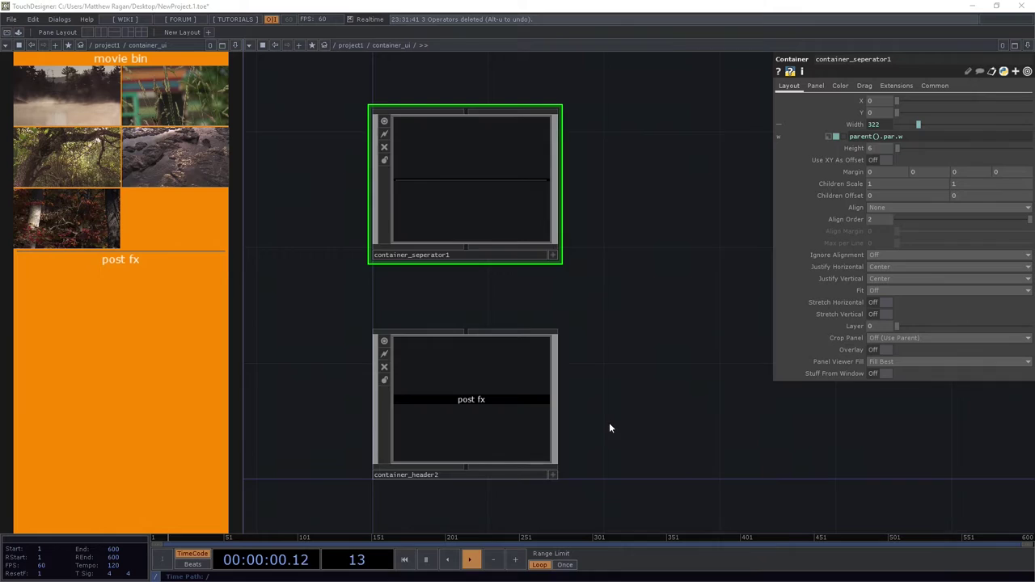
- Add a Container component directly below container_header2 and set its align order to 4
left_click_drag(609, 422, 687, 377)
scroll(547, 382, "down", 4)
left_click_drag(633, 453, 490, 316)
scroll(490, 317, "up", 2)
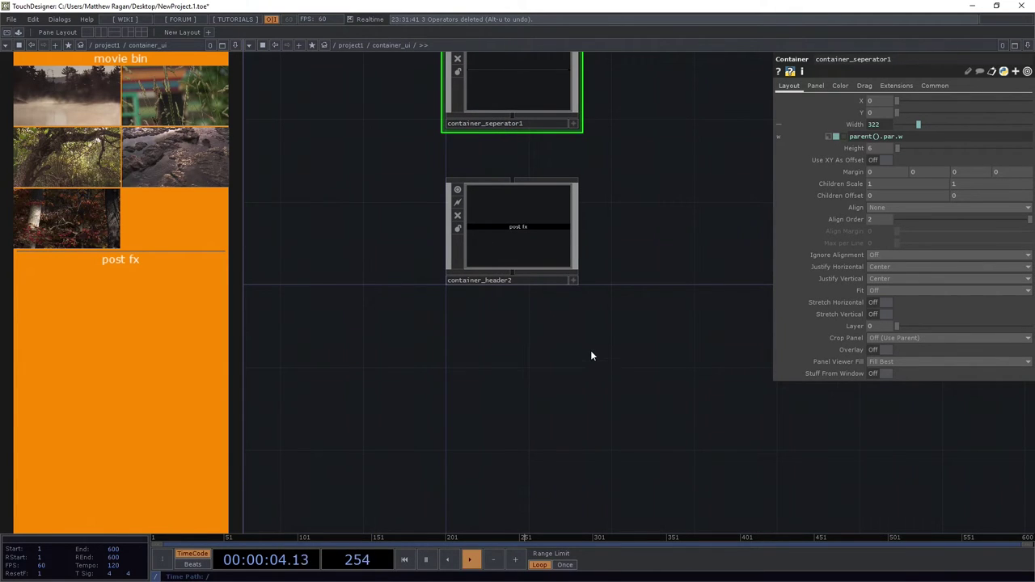
key("Tab")
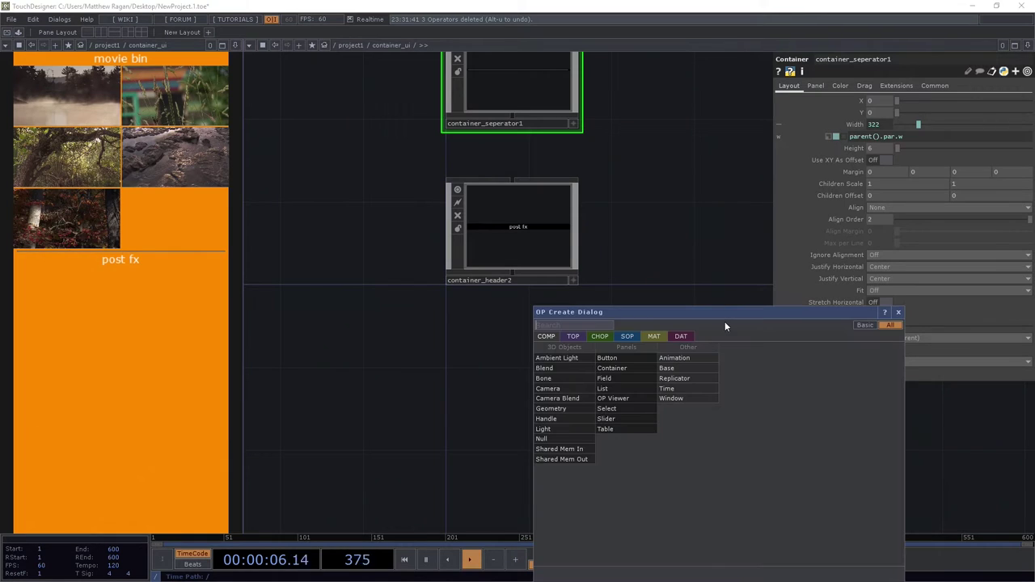
left_click(646, 368)
left_click(648, 373)
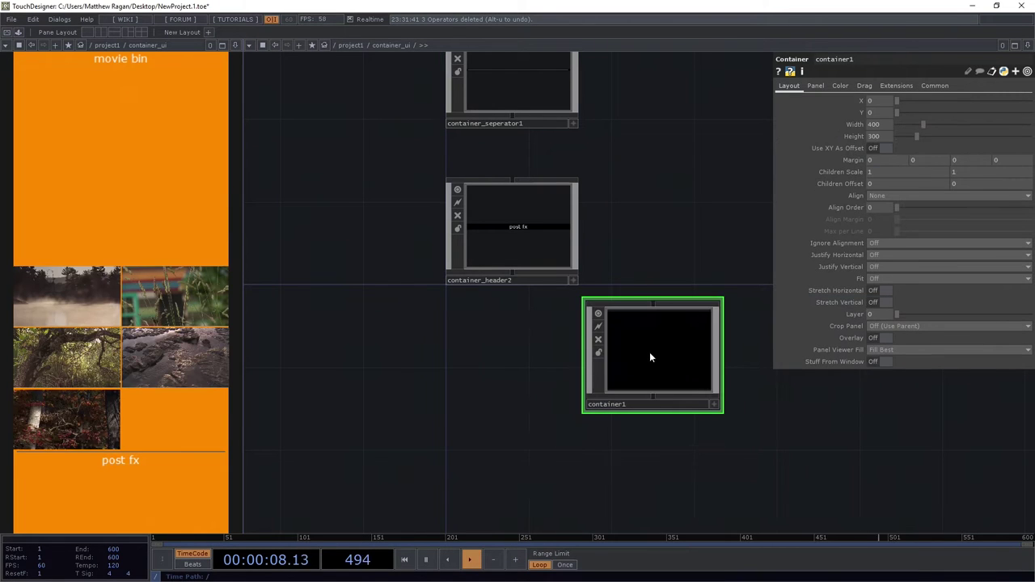
left_click_drag(674, 358, 517, 396)
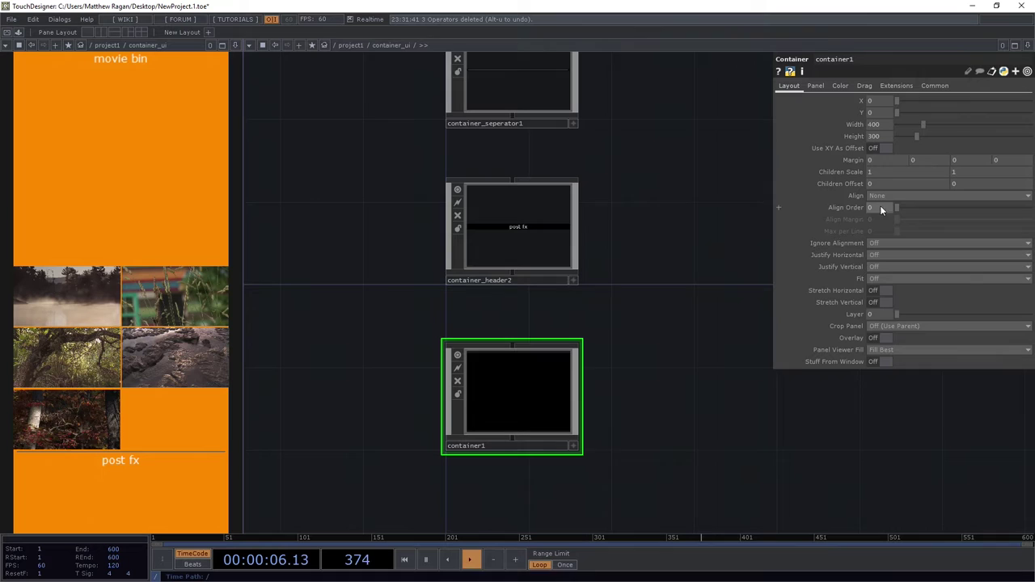
type("4")
key("Return")
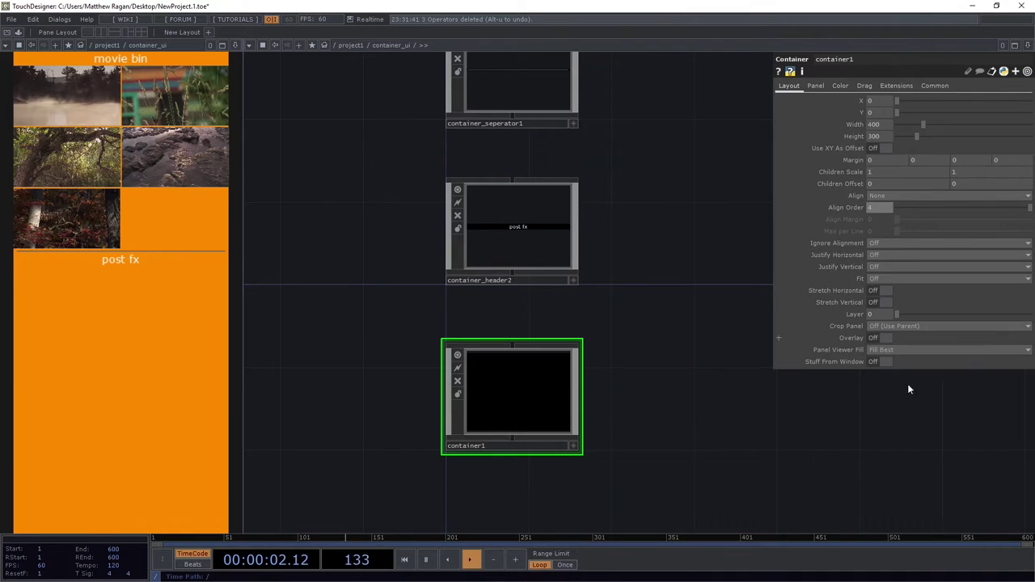
- Link the new container's width to its parent's width with an expression and set its height to 250
left_click_drag(891, 125, 772, 135)
type("parnet")
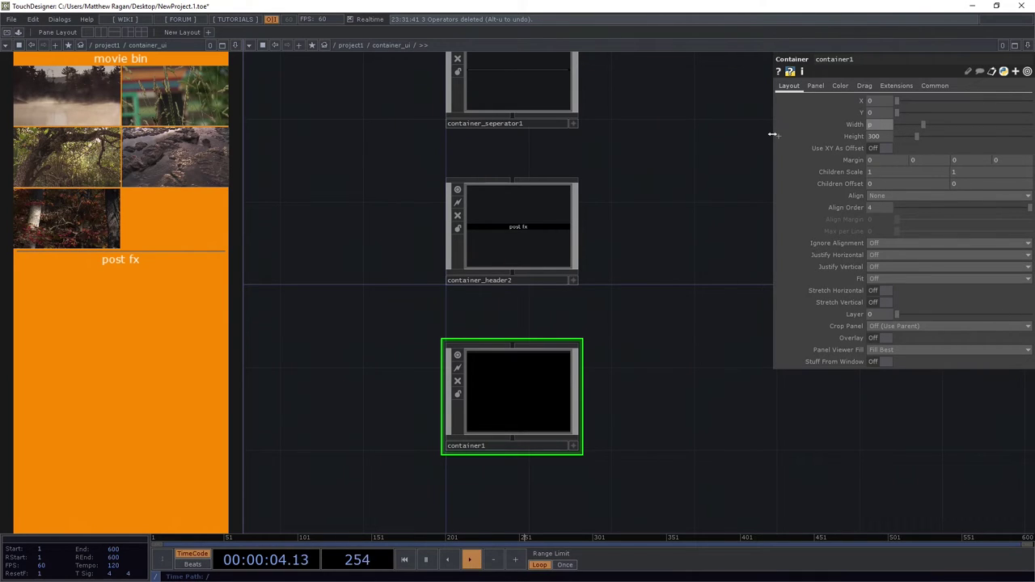
key("BackSpace")
key("BackSpace")
key("BackSpace")
type("par")
key("Return")
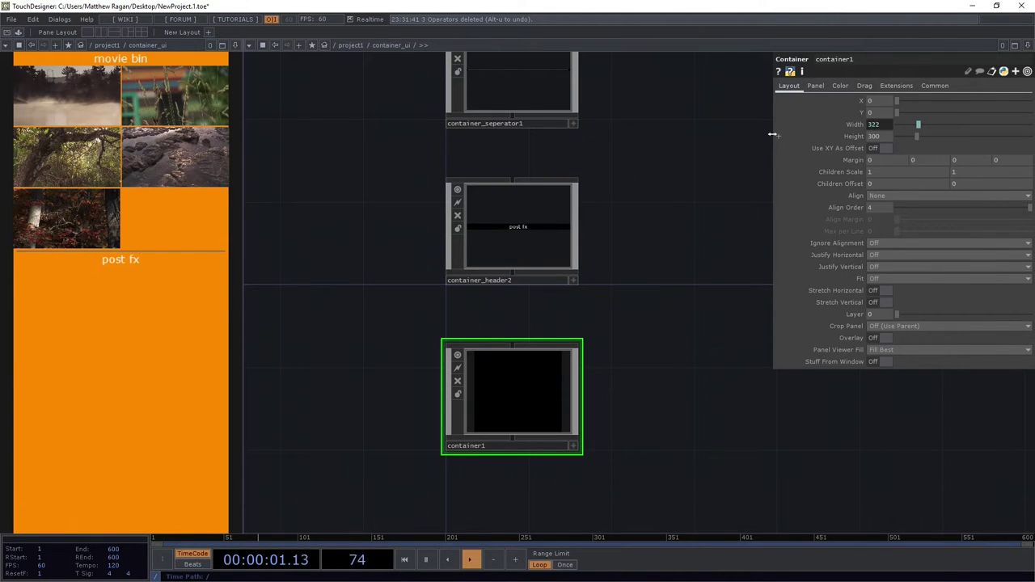
left_click(857, 137)
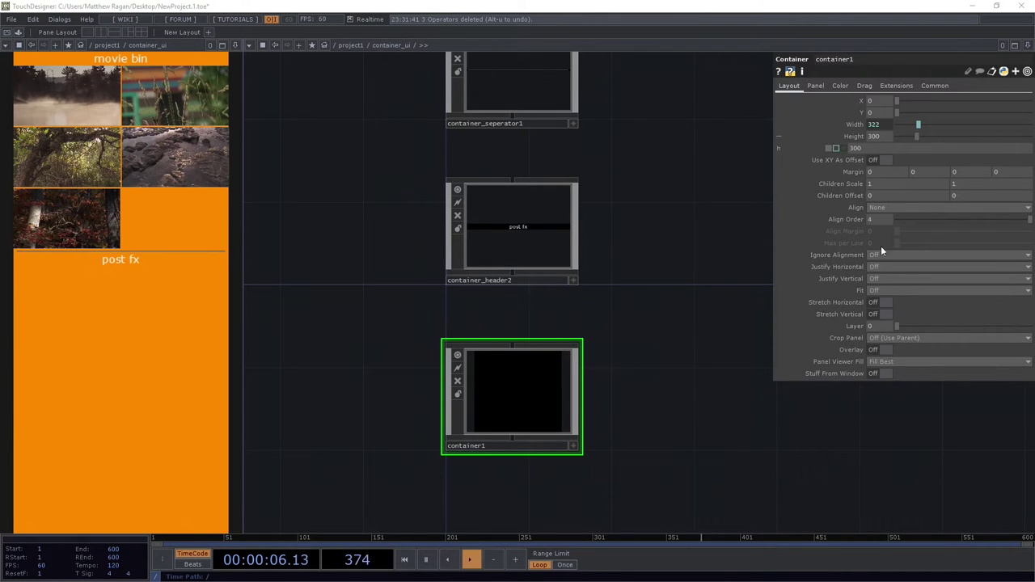
left_click_drag(926, 156, 735, 148)
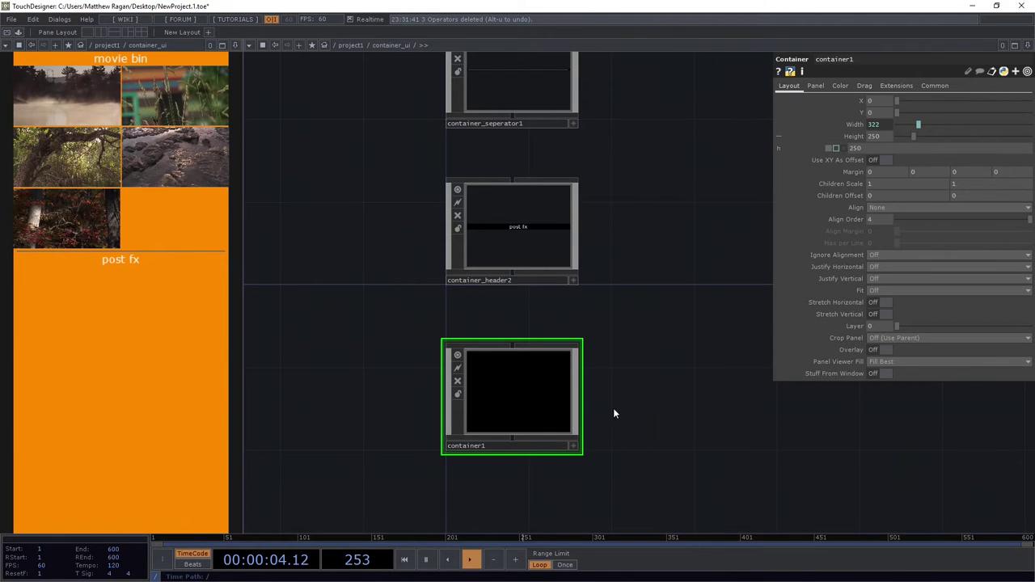
- Rename the new container as container_post_controls
left_click_drag(614, 364, 712, 314)
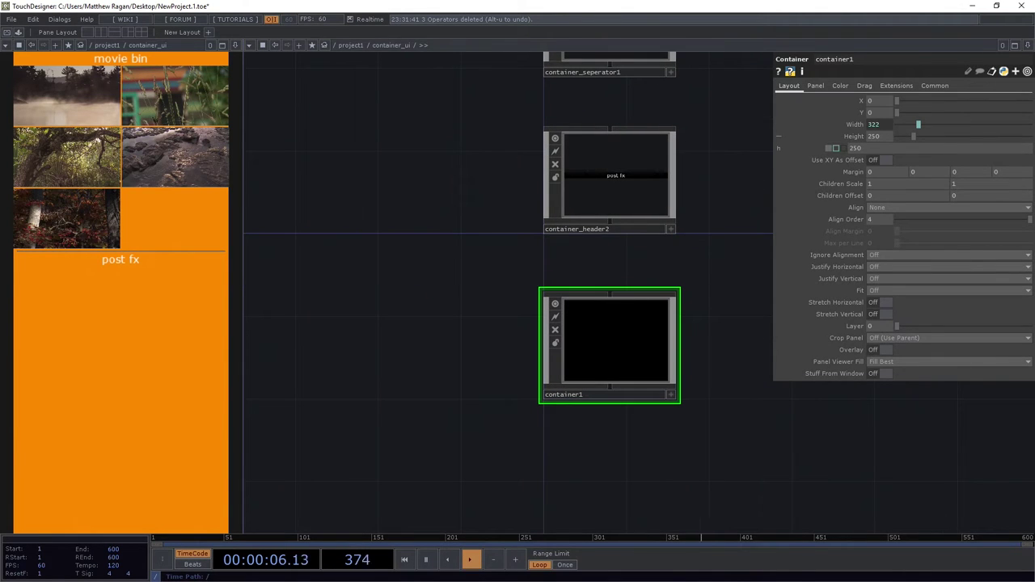
scroll(576, 340, "up", 3)
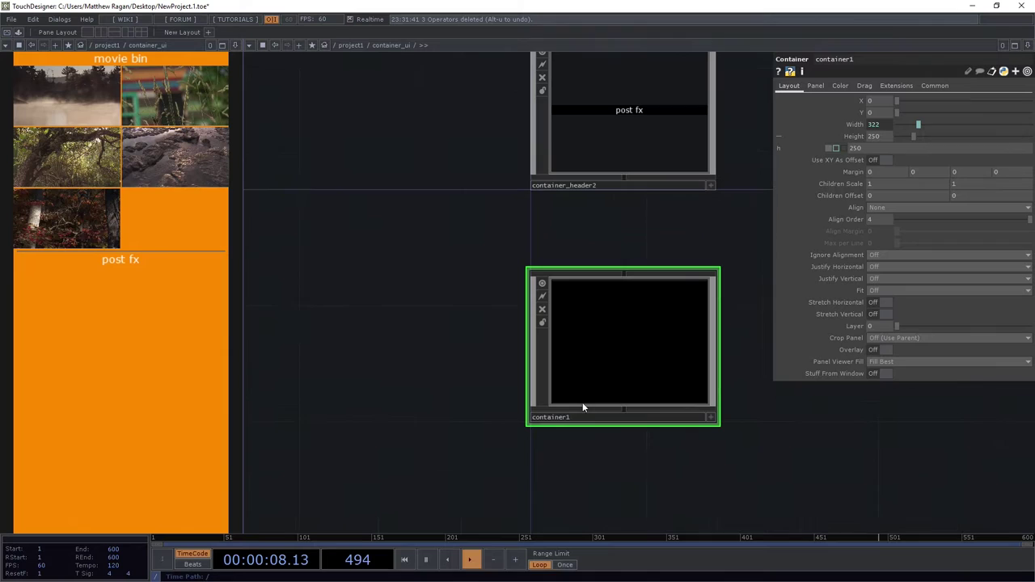
left_click(588, 419)
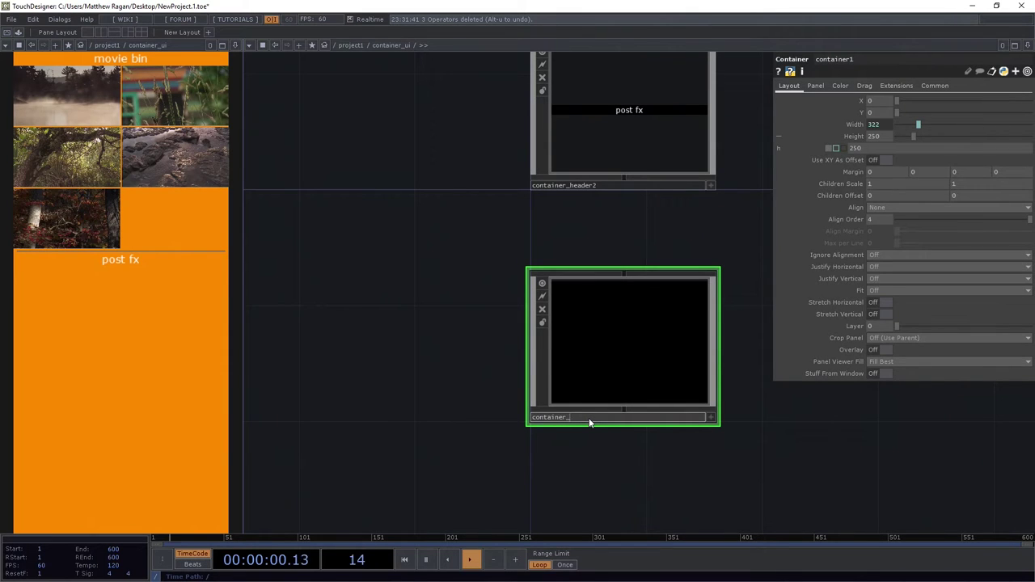
type("_post_controls")
key("Return")
left_click(576, 418)
- Select the whole column of five containers and move it upward so container_post_controls sits above the network's horizontal axis
scroll(655, 445, "down", 6)
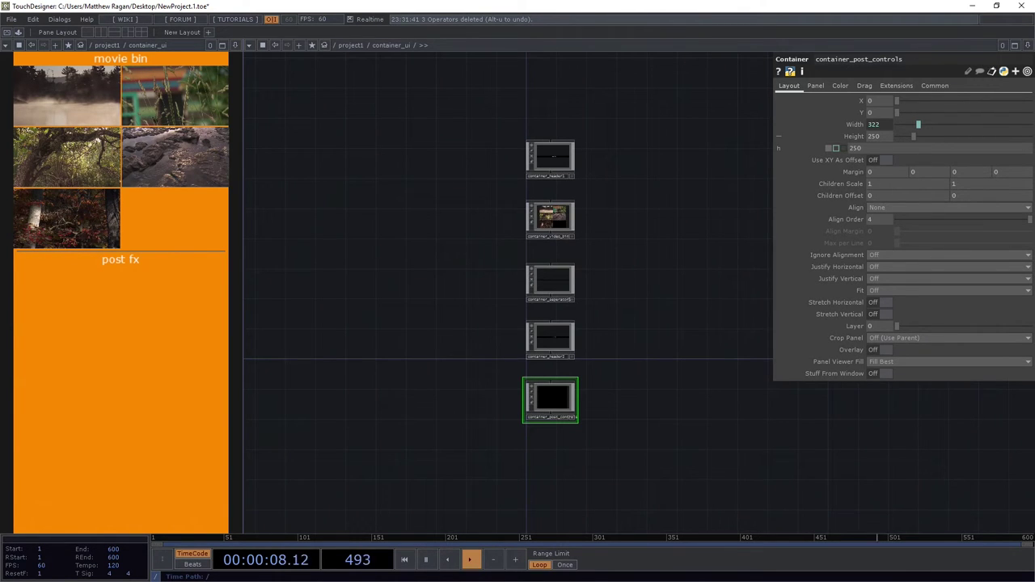
scroll(535, 397, "up", 4)
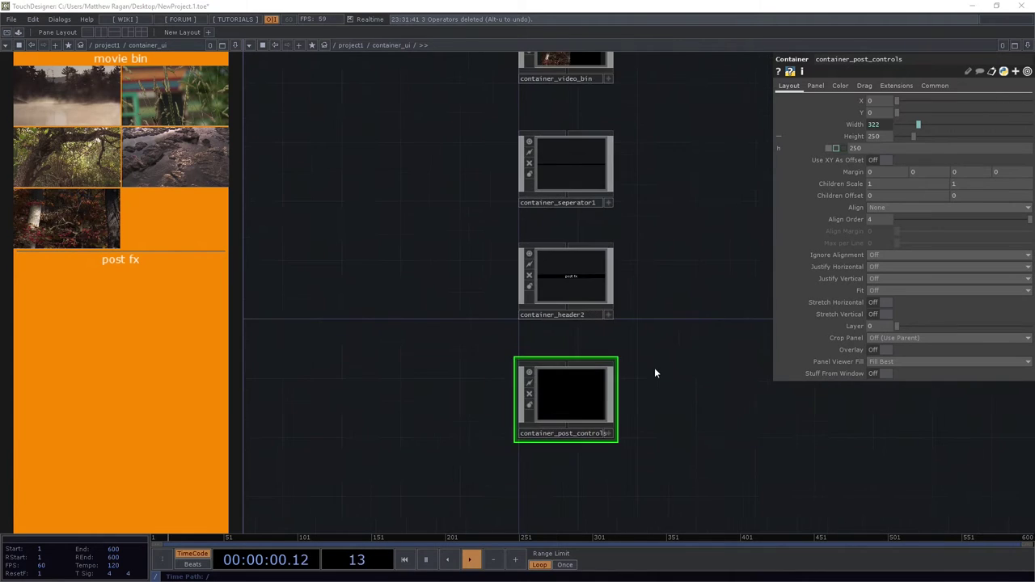
scroll(655, 367, "down", 2)
left_click_drag(661, 128, 640, 156)
right_click_drag(693, 69, 558, 449)
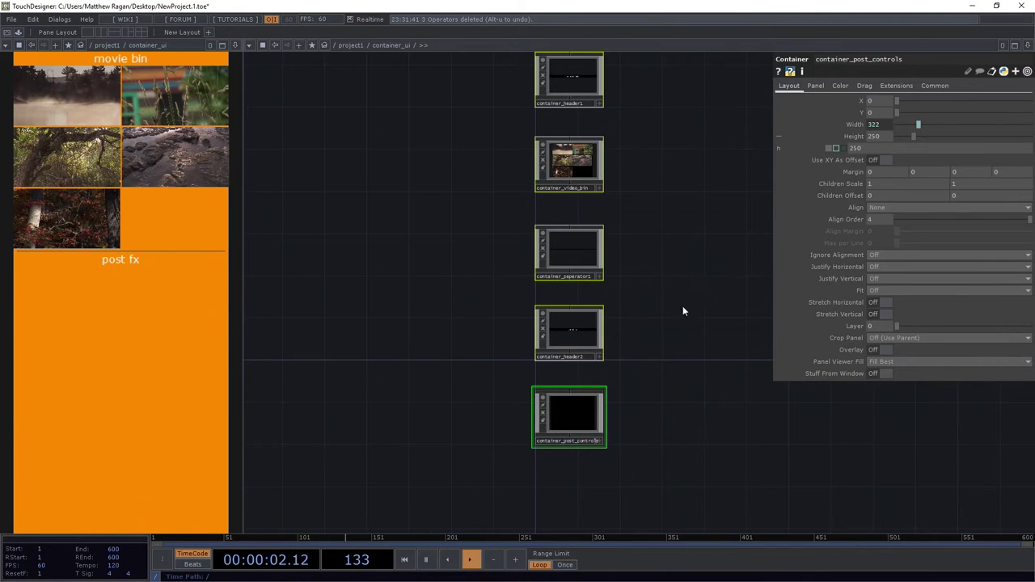
left_click_drag(683, 306, 672, 354)
scroll(564, 463, "up", 3)
left_click_drag(563, 461, 552, 358)
scroll(563, 331, "up", 3)
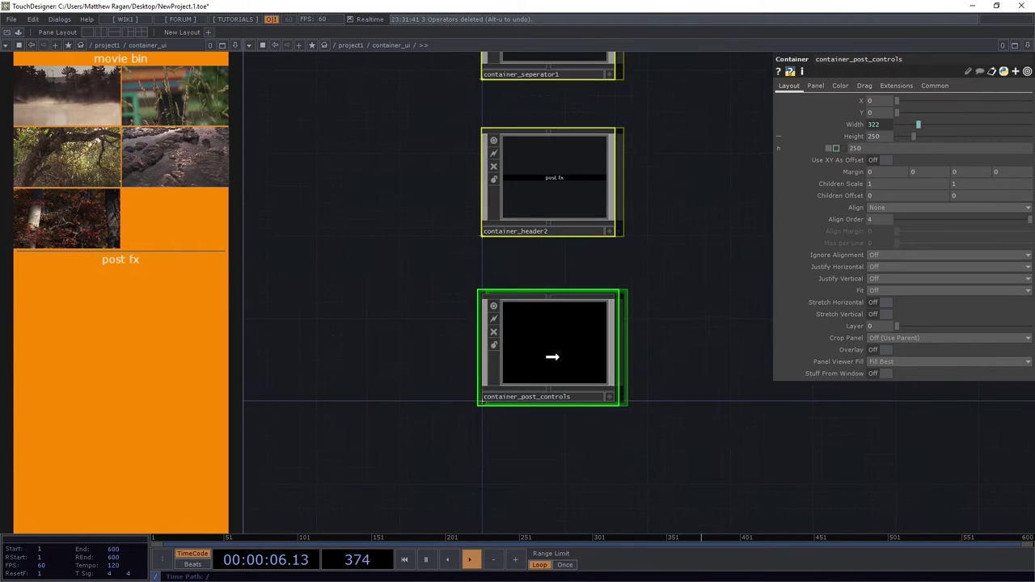
- Enter the network inside container_post_controls
left_click(511, 361)
scroll(511, 361, "up", 4)
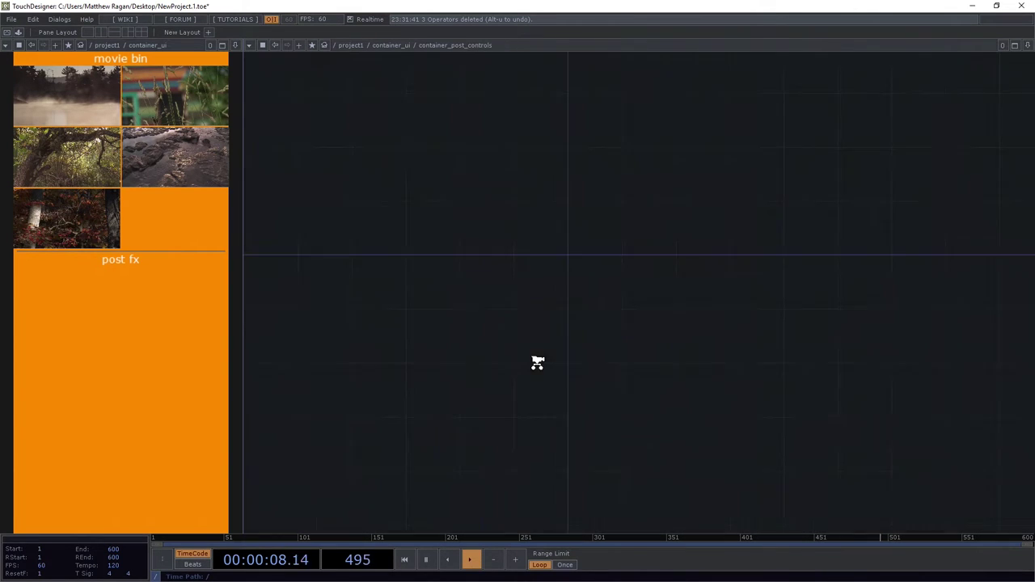
scroll(525, 344, "up", 2)
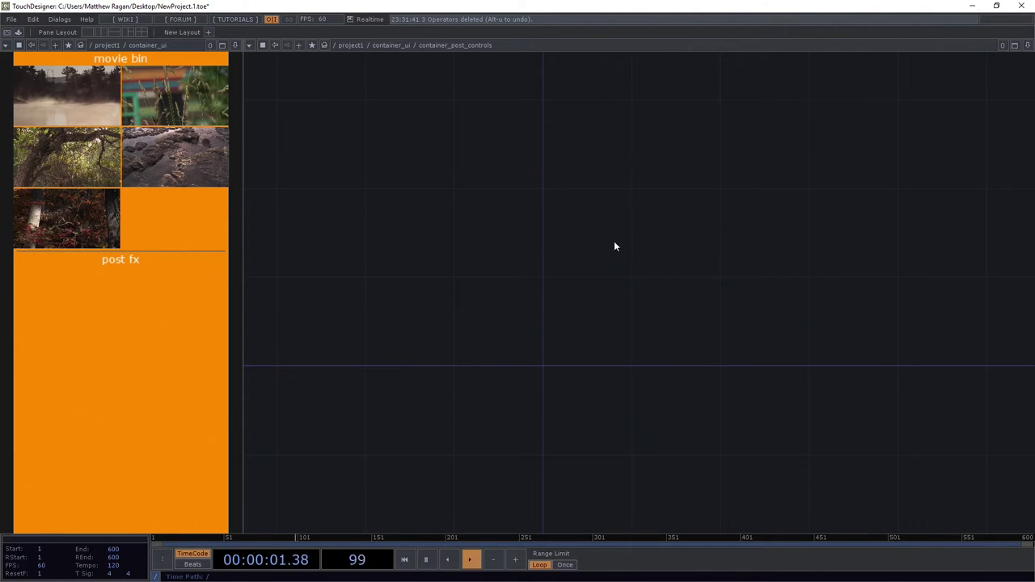
left_click_drag(613, 241, 561, 260)
key("Tab")
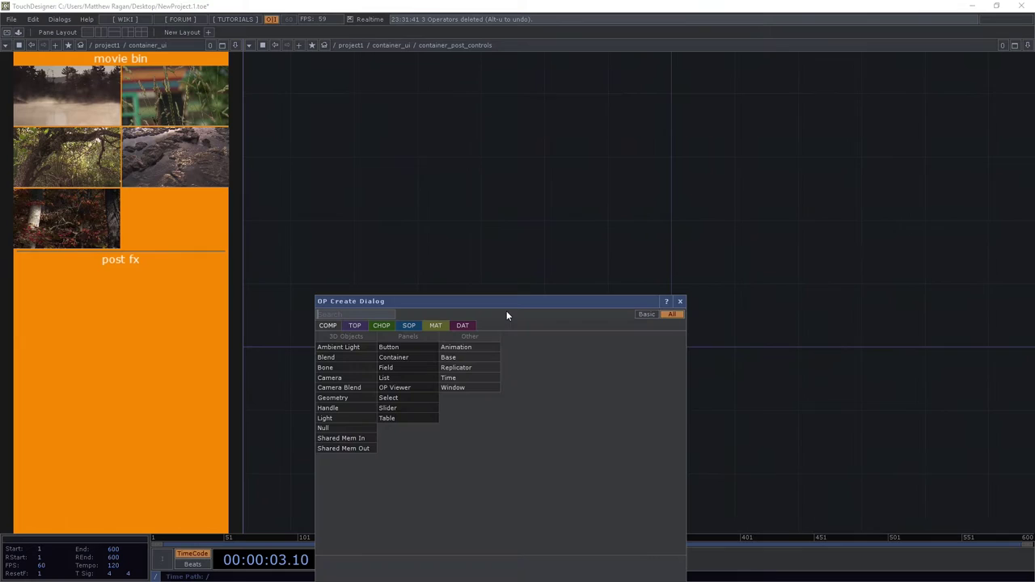
type("tab")
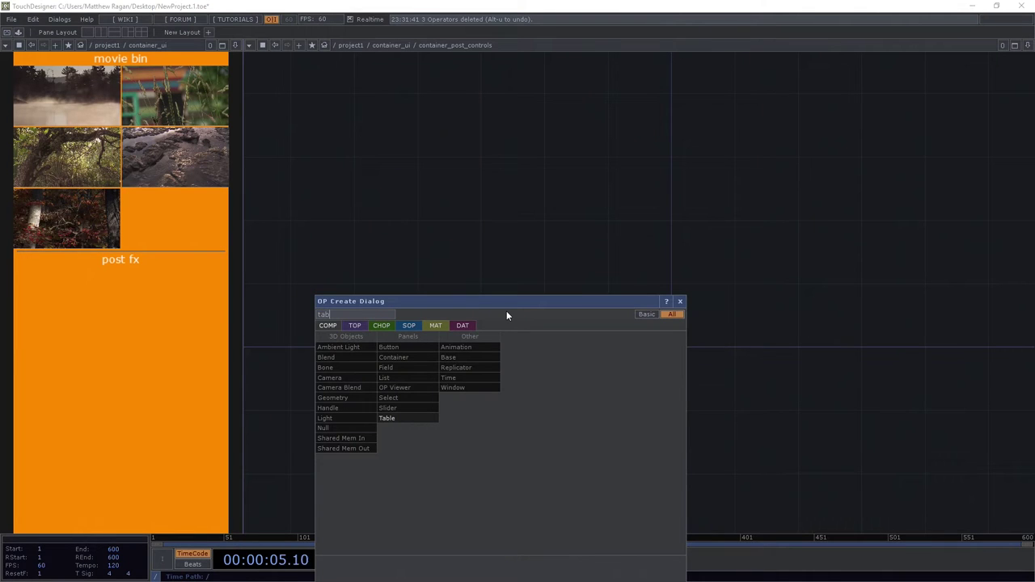
left_click(462, 325)
left_click(408, 531)
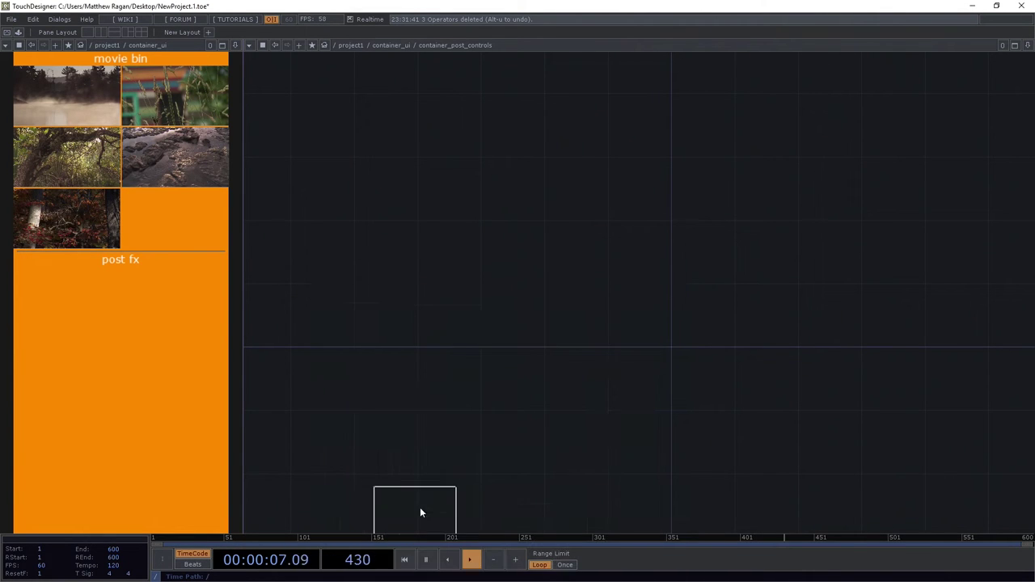
left_click(456, 351)
key("Delete")
- Add a Table DAT inside container_post_controls
key("Tab")
type("ta")
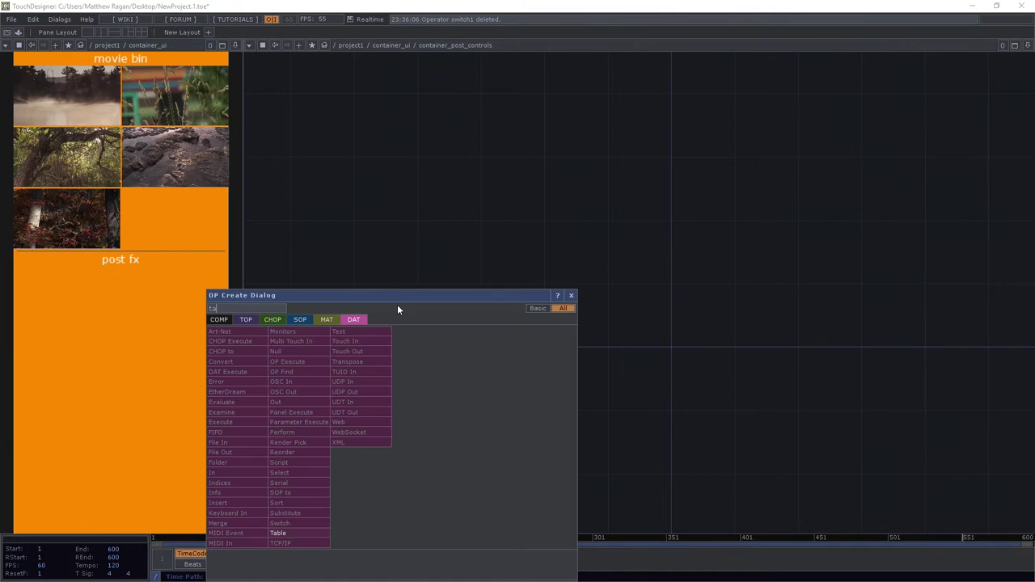
left_click(285, 534)
left_click(394, 325)
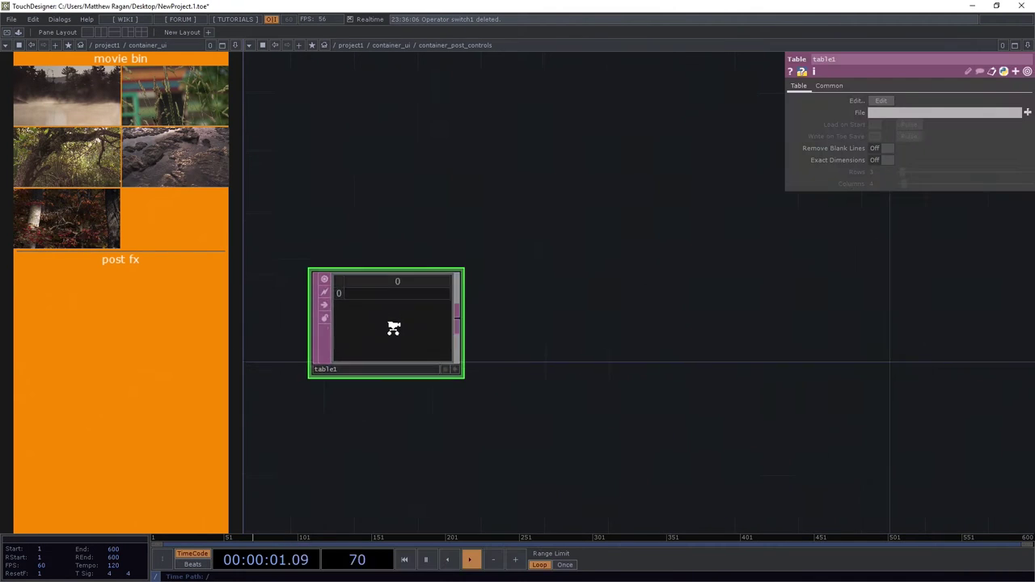
left_click(401, 313)
- Attach a Null DAT to the table's output and line it up beside the table
right_click(476, 308)
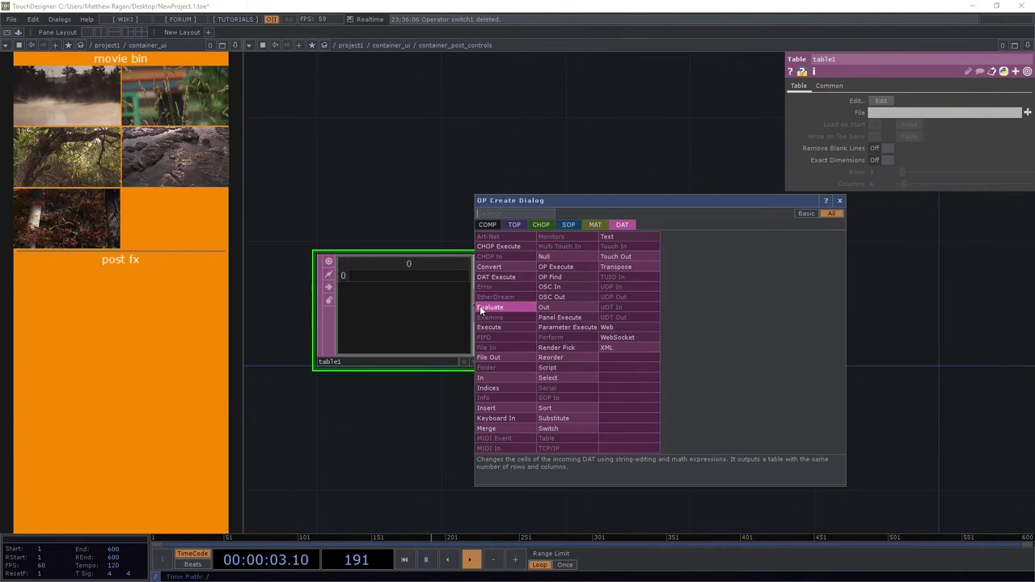
type("n")
key("Return")
left_click(651, 294)
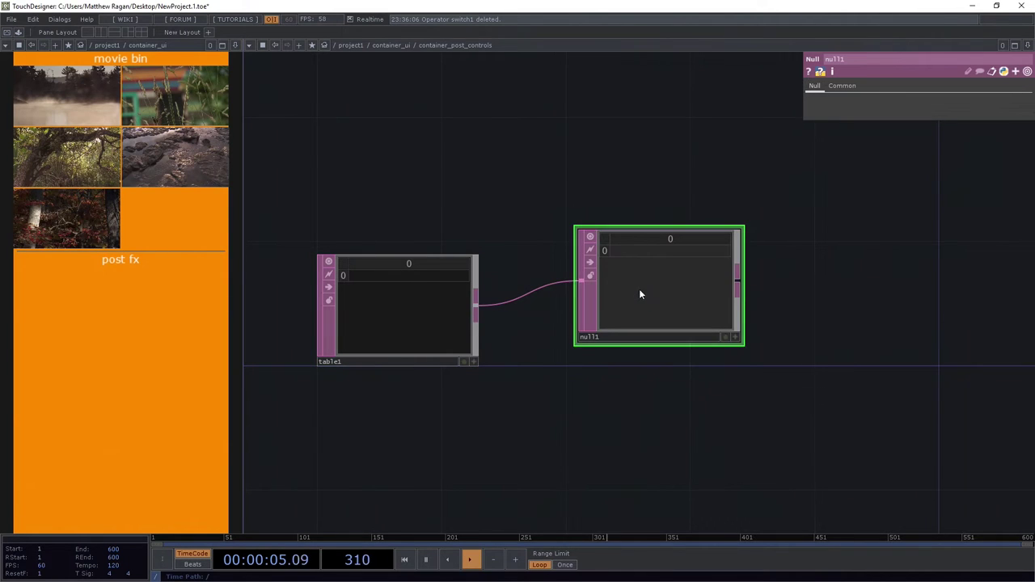
left_click_drag(639, 293, 630, 315)
left_click_drag(734, 397, 626, 378)
scroll(583, 381, "down", 3)
left_click_drag(570, 399, 687, 401)
scroll(627, 392, "up", 2)
left_click_drag(511, 317, 418, 316)
- Add a Replicator component next to the Null DAT
key("Tab")
left_click(490, 383)
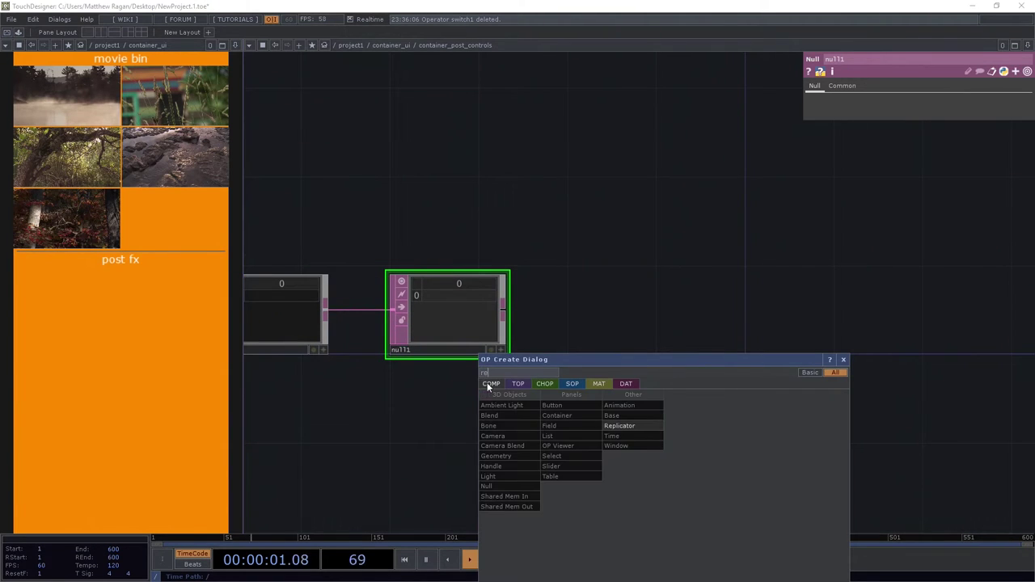
left_click(638, 428)
left_click(648, 262)
- Add a Slider component above the replicator
scroll(647, 267, "up", 2)
left_click_drag(643, 277, 614, 323)
key("Tab")
type("s")
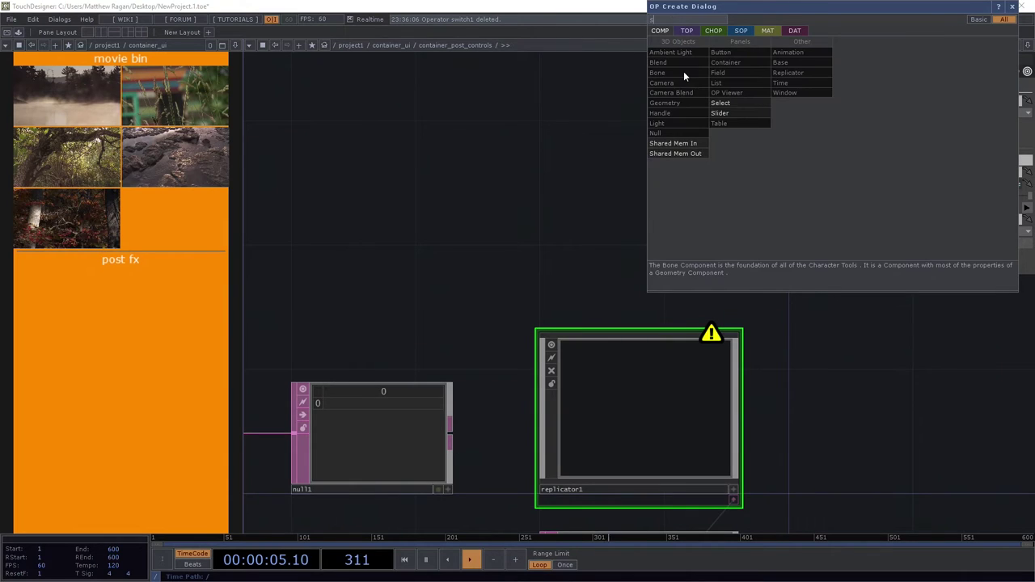
left_click(720, 113)
left_click(630, 142)
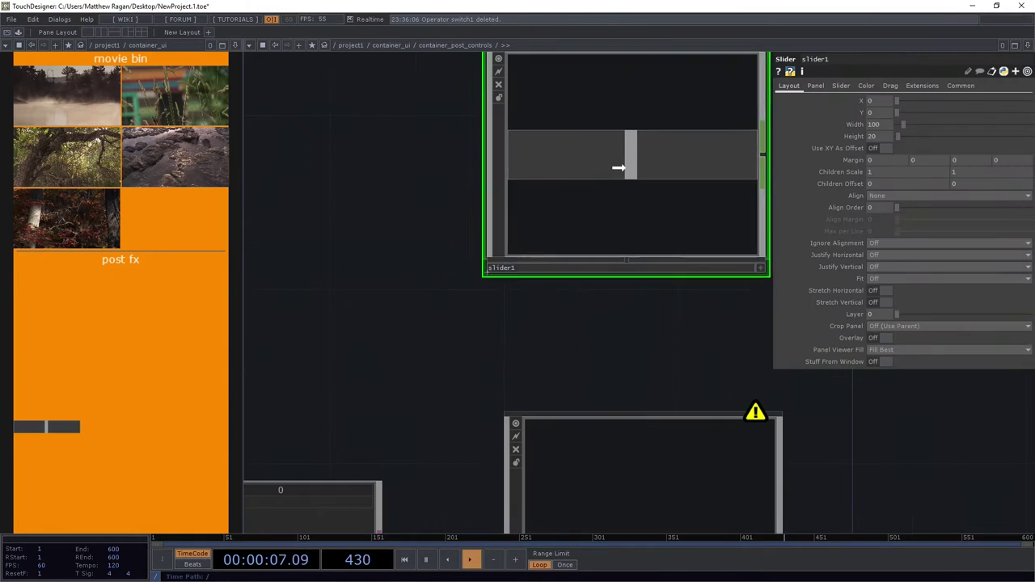
- Set container_post_controls to align its children with Layout Vertical Top to Bottom, and return inside its network
left_click_drag(460, 278, 537, 243)
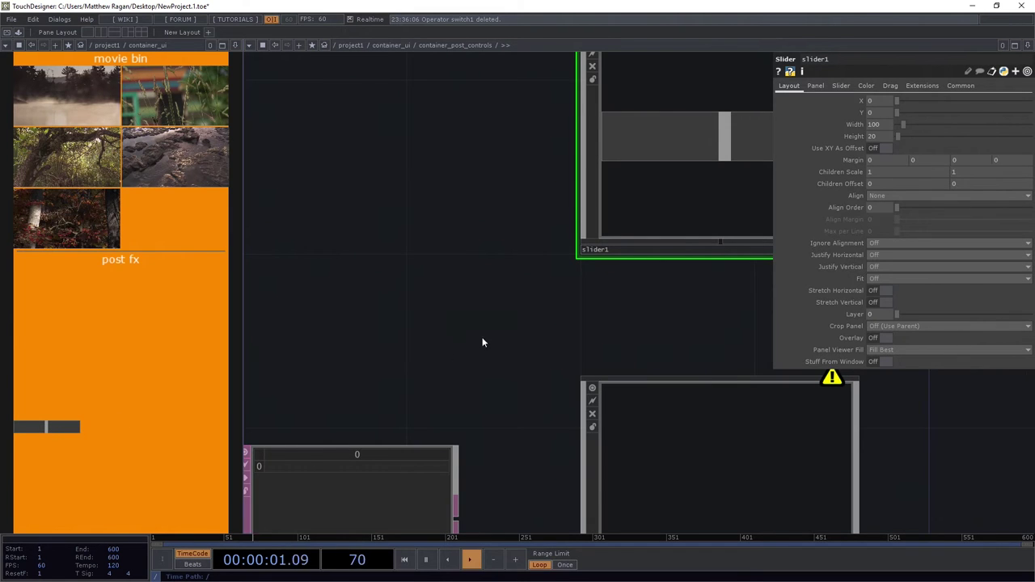
scroll(484, 338, "down", 8)
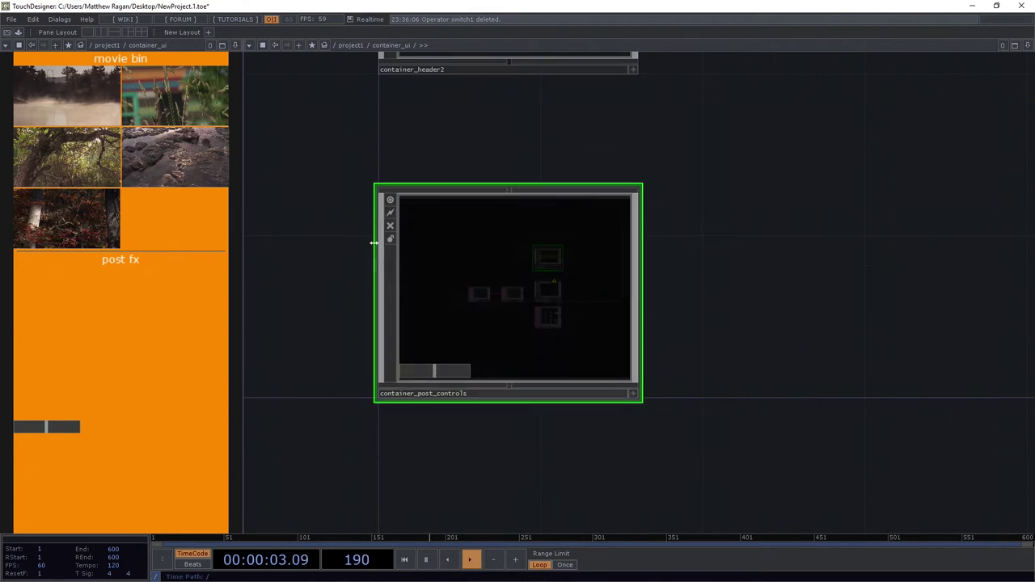
left_click_drag(545, 300, 542, 301)
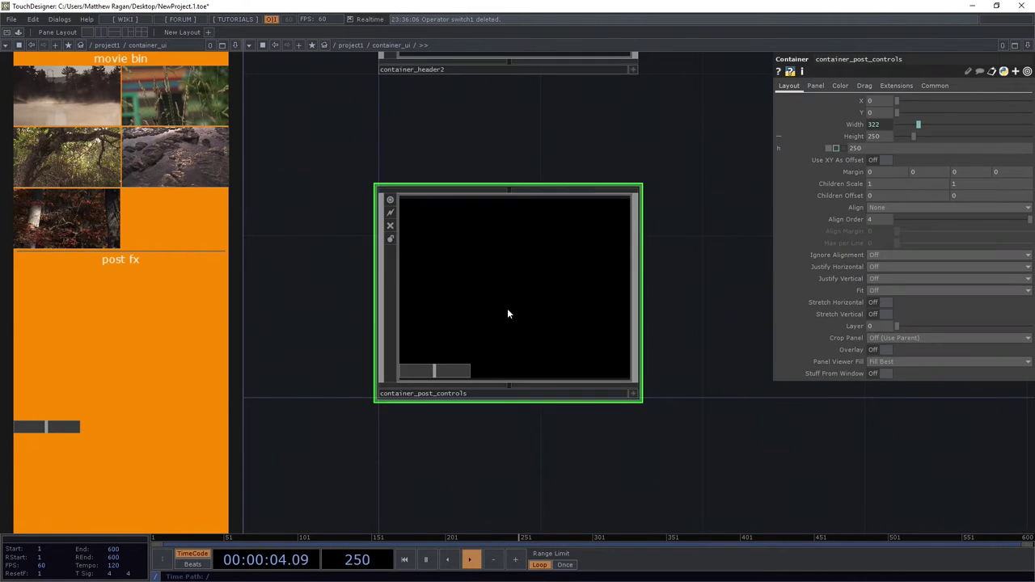
left_click(903, 207)
left_click(922, 249)
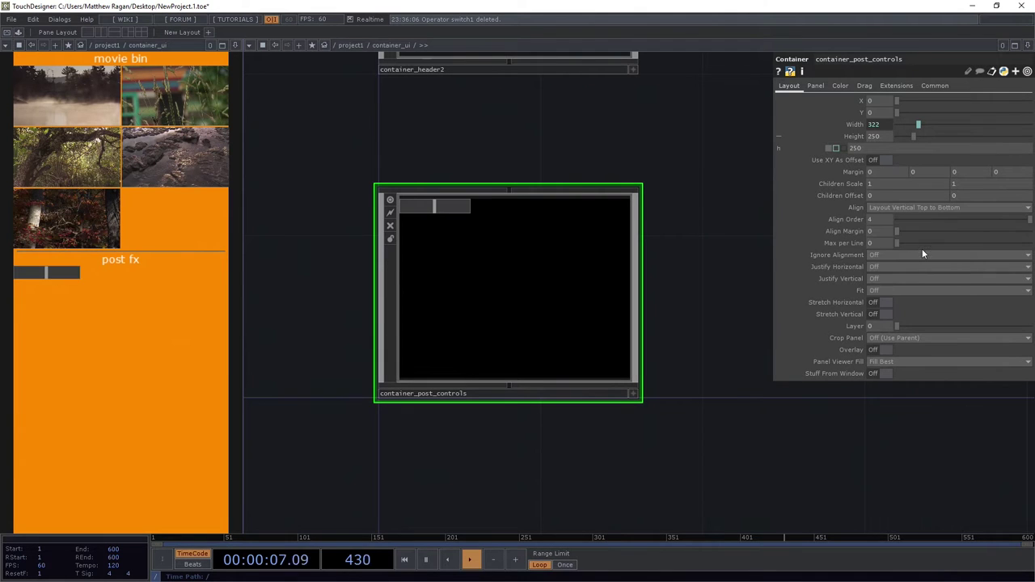
scroll(444, 273, "up", 5)
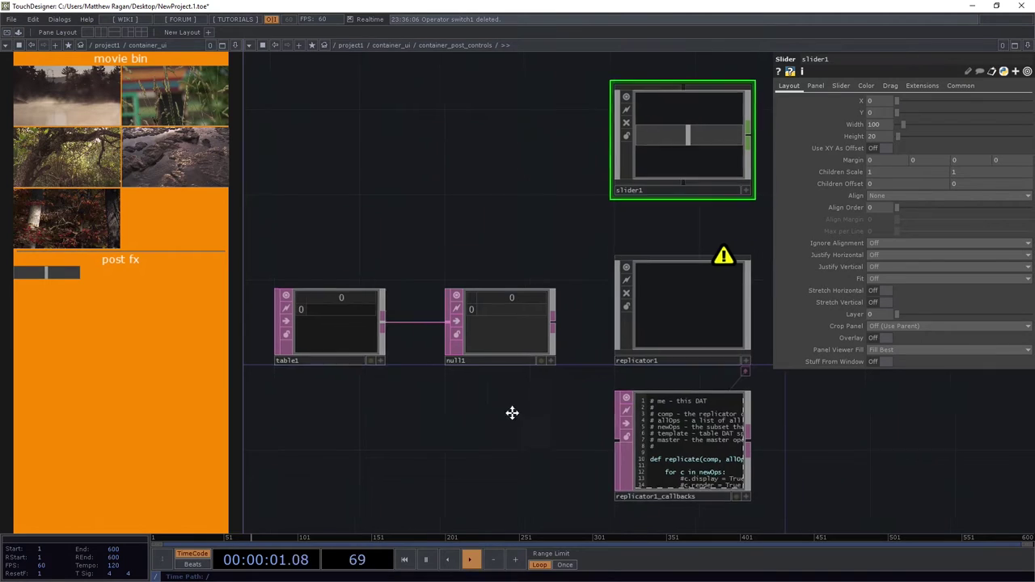
- Turn on Exact Dimensions for table1 so it has a fixed number of rows and columns
scroll(432, 333, "up", 3)
left_click(387, 310)
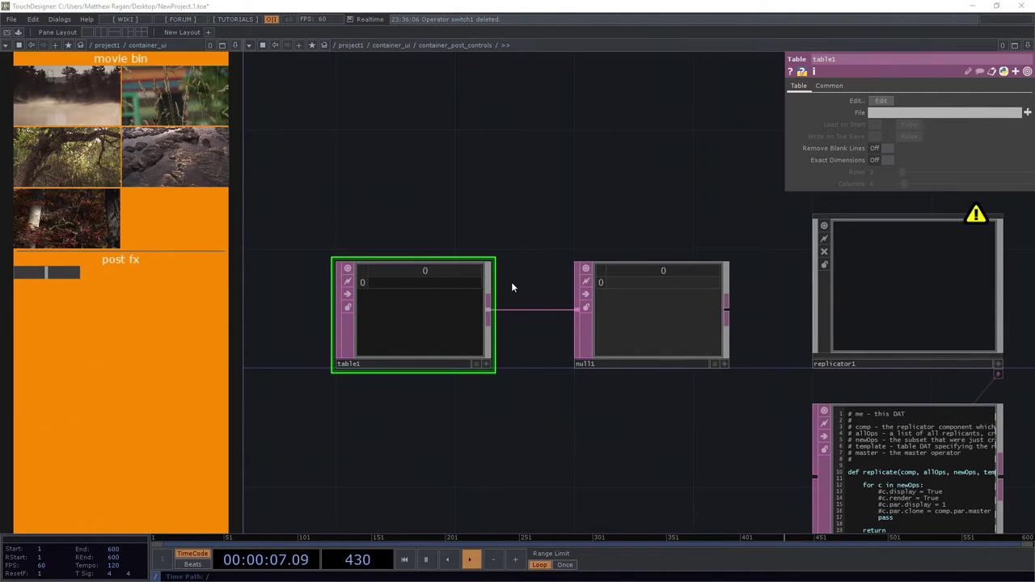
left_click_drag(689, 181, 875, 167)
scroll(627, 221, "up", 3)
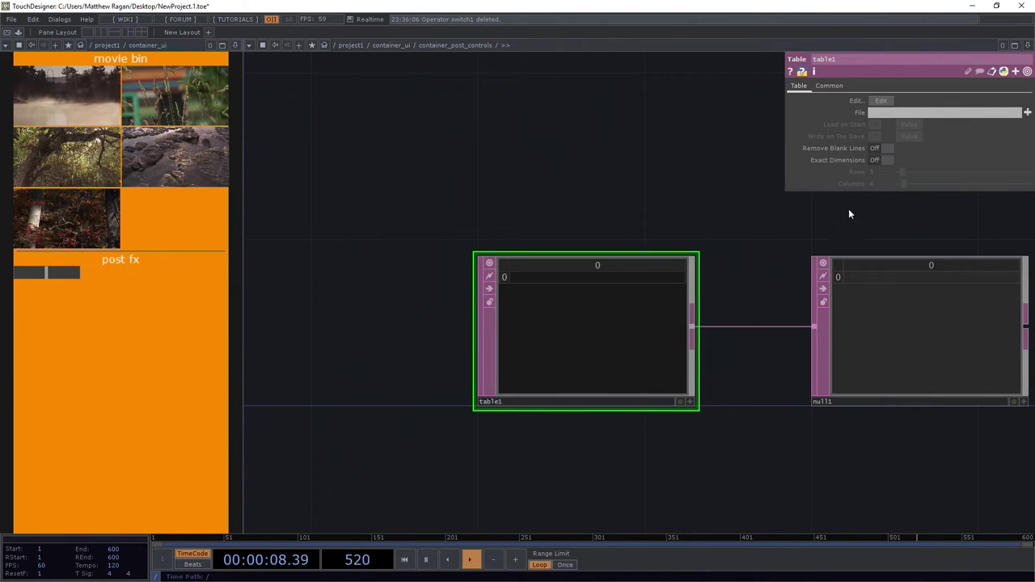
left_click(884, 160)
left_click_drag(691, 223, 564, 209)
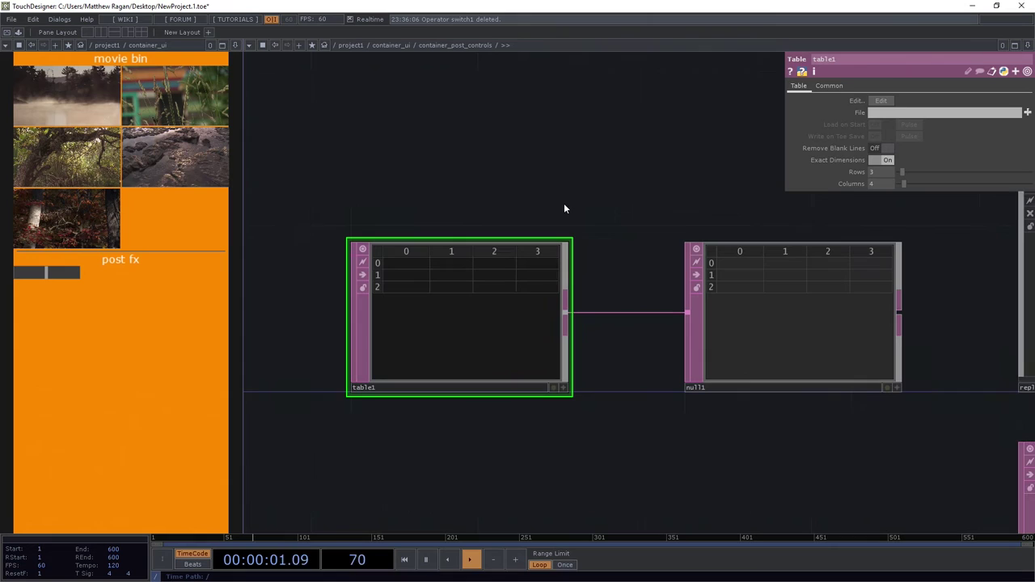
- Enter friendly_label as the header in the first cell of table1
left_click(401, 264)
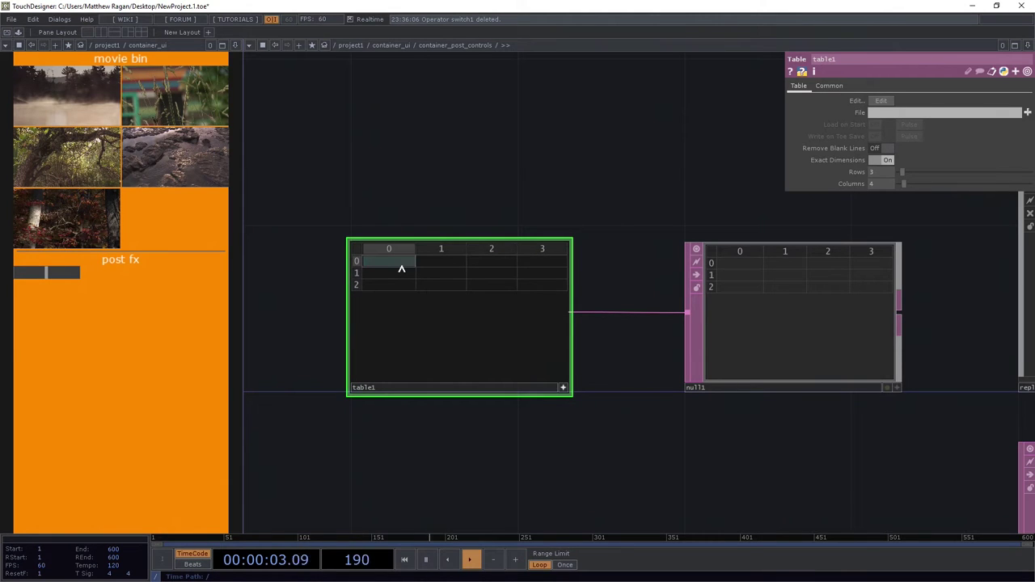
type("label")
key("Return")
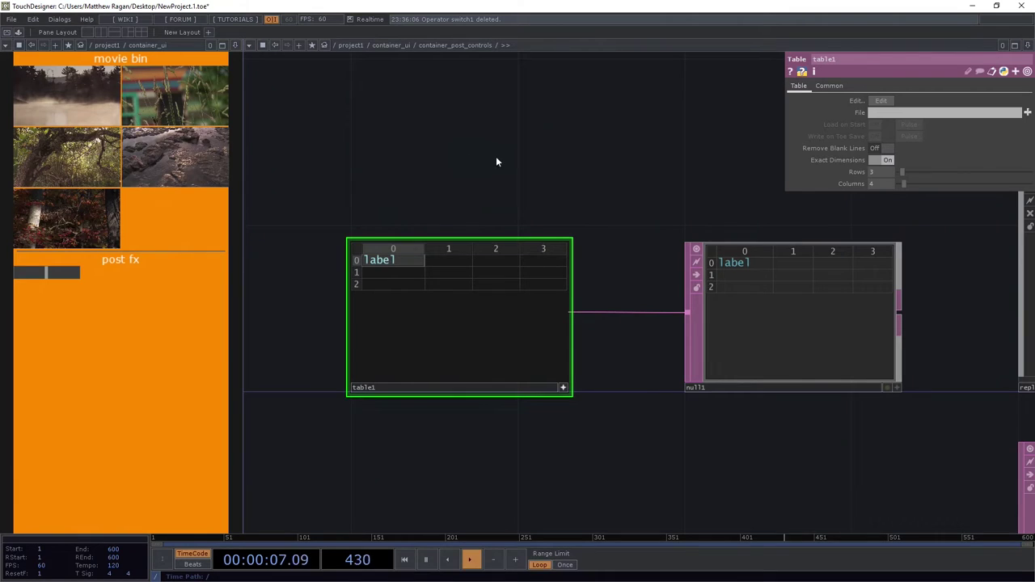
left_click(409, 264)
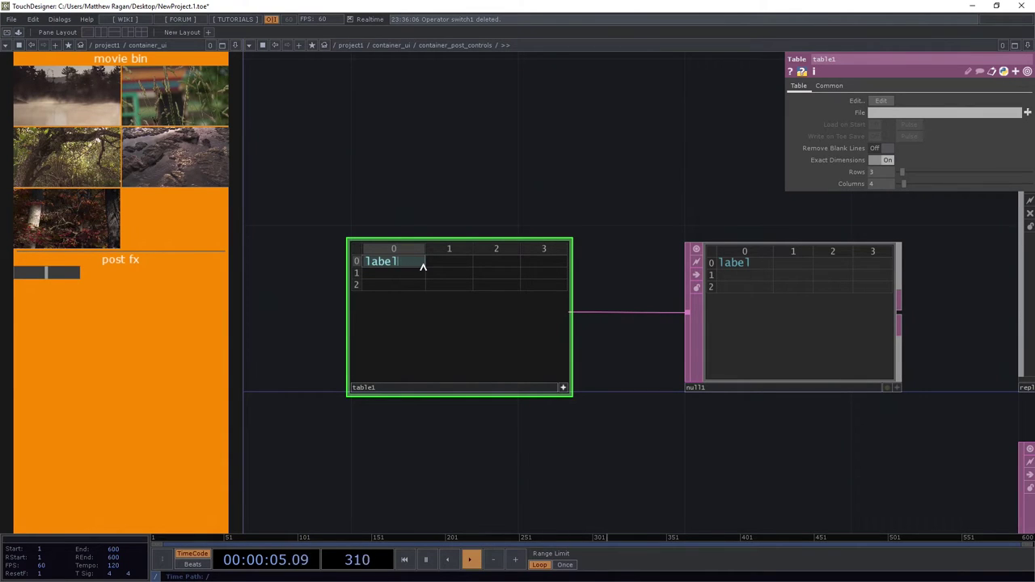
type("f")
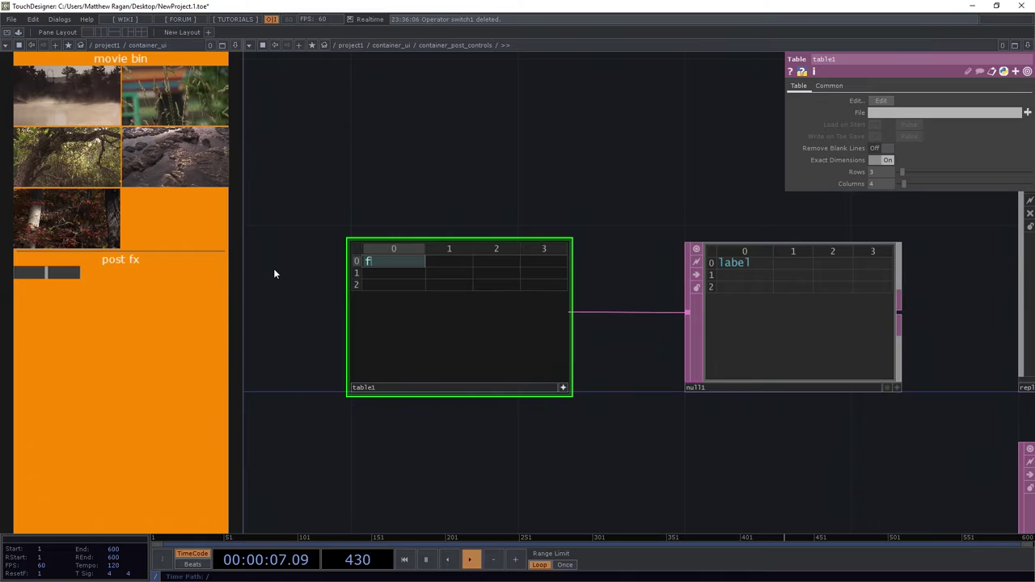
type("riendly_label")
key("Return")
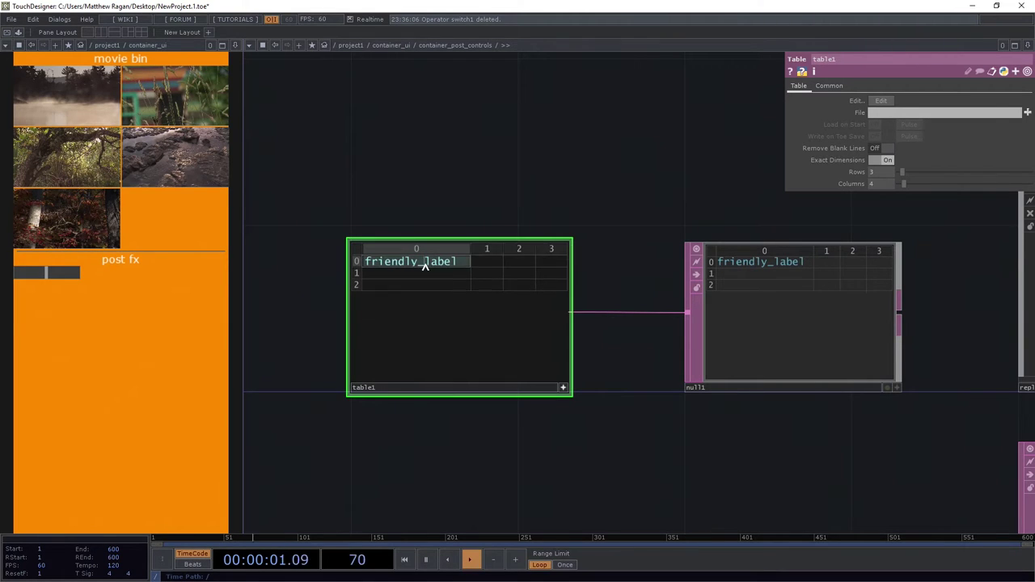
- Enter par_label as the header of table1's second column
left_click(513, 266)
left_click(490, 265)
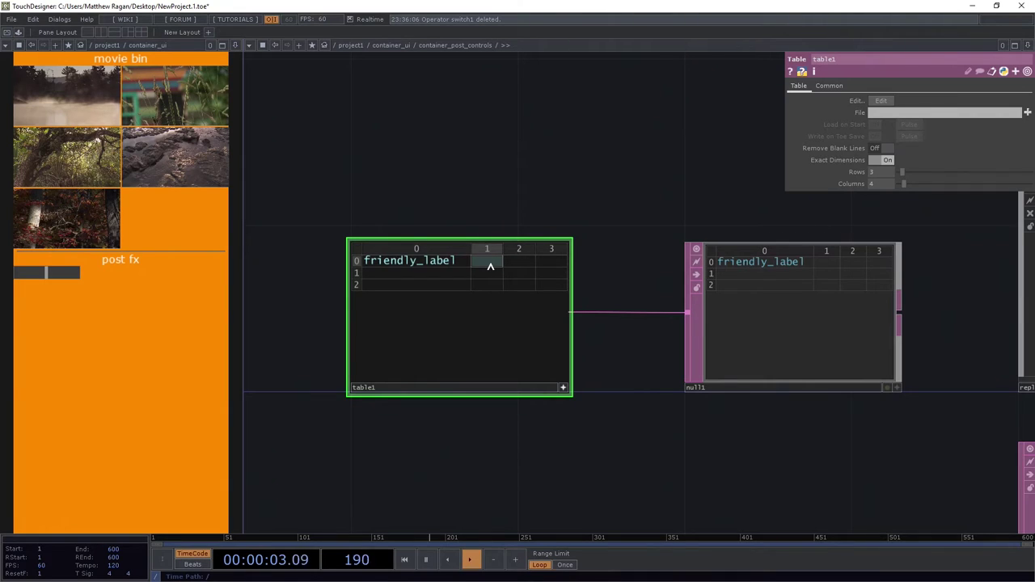
type("par_n")
type("bel")
key("Return")
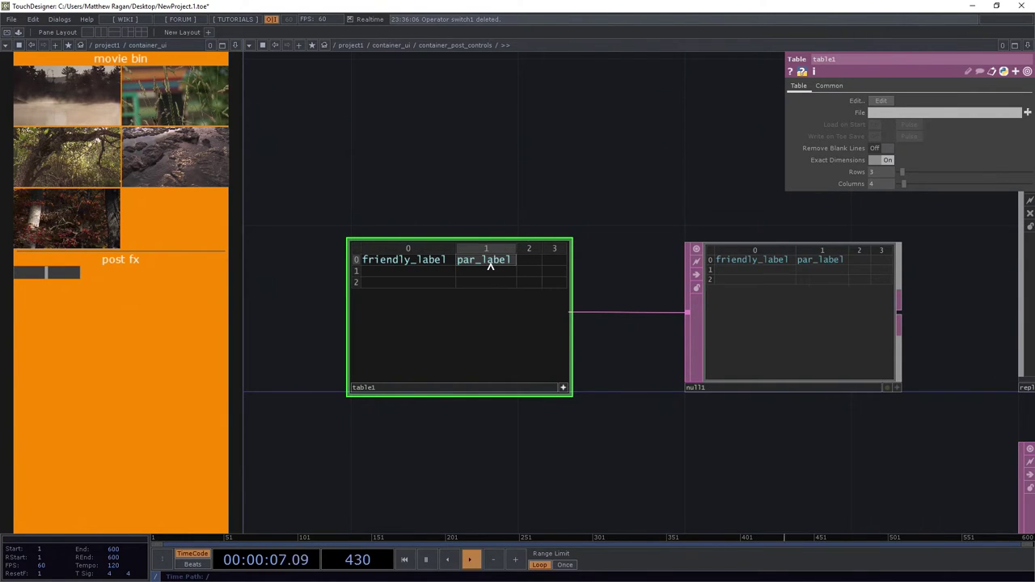
- Change the first column header of table1 to pretty_label
scroll(473, 267, "up", 2)
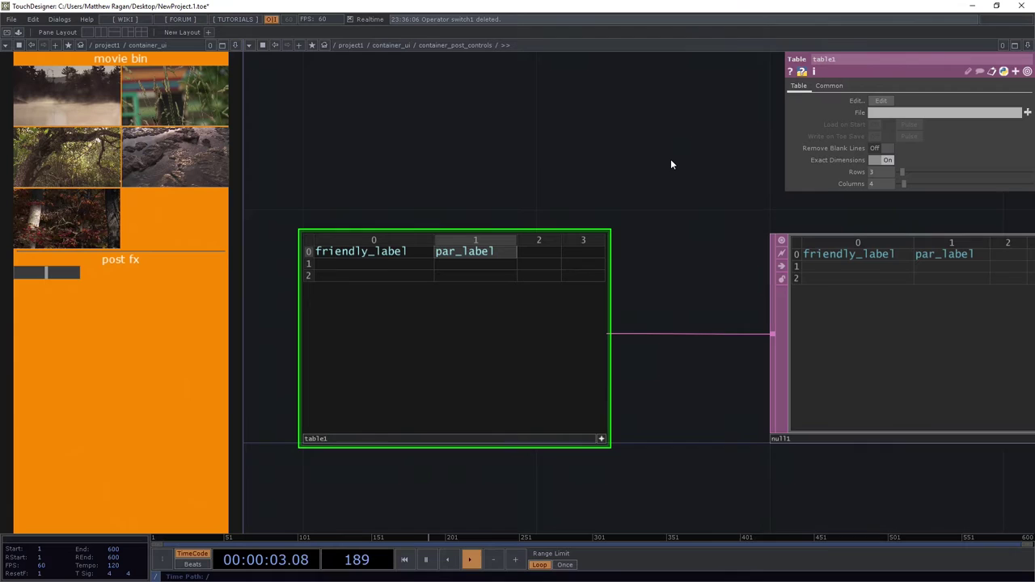
double_click(370, 251)
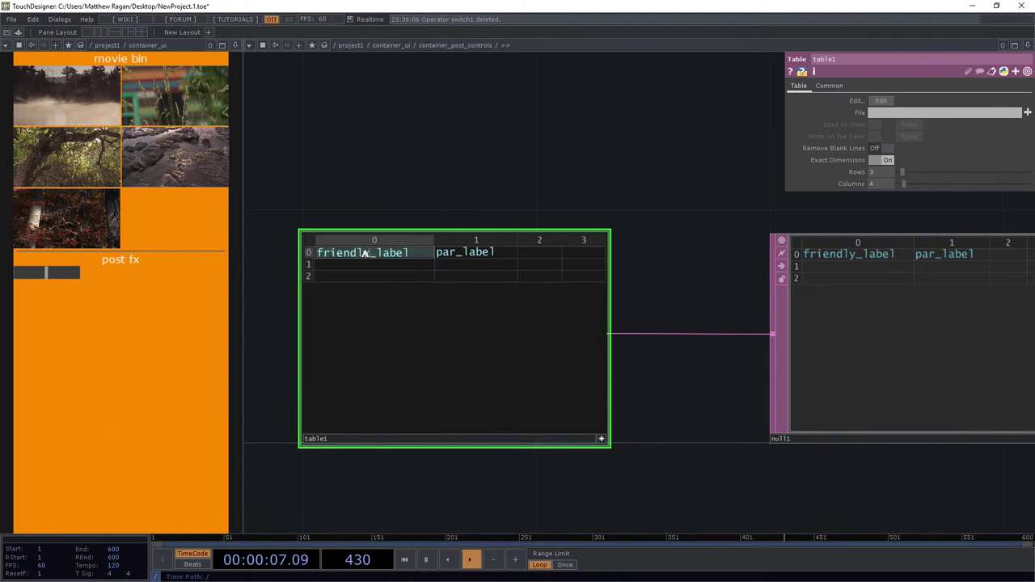
left_click_drag(369, 252, 283, 255)
type("pretty")
key("Return")
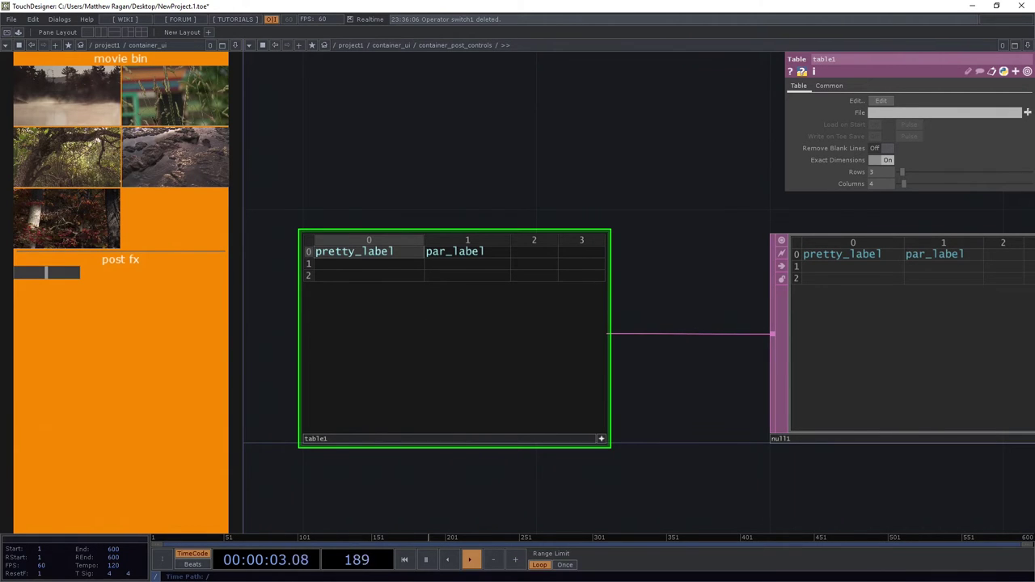
left_click(519, 254)
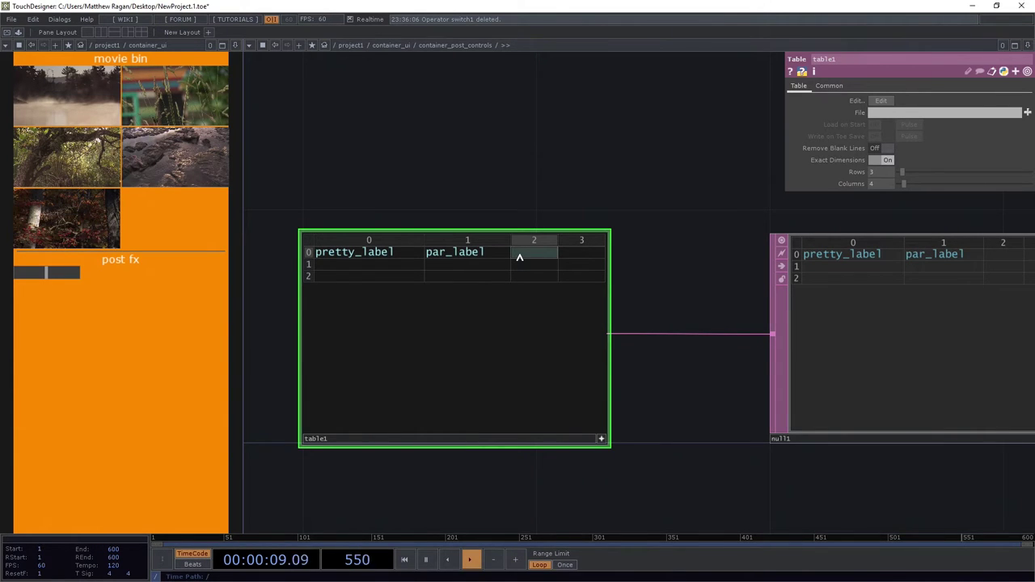
key("h")
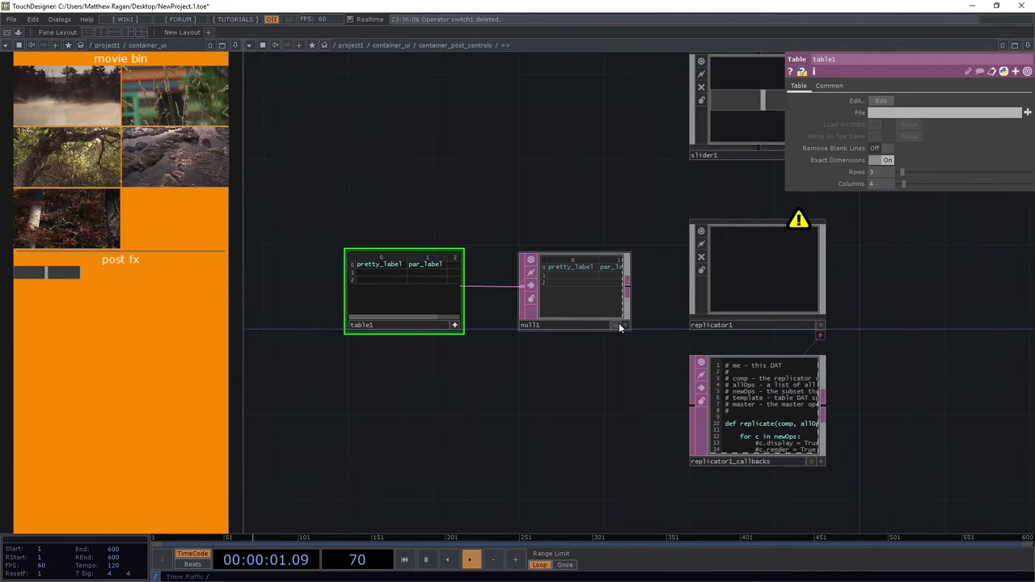
left_click_drag(640, 342, 533, 379)
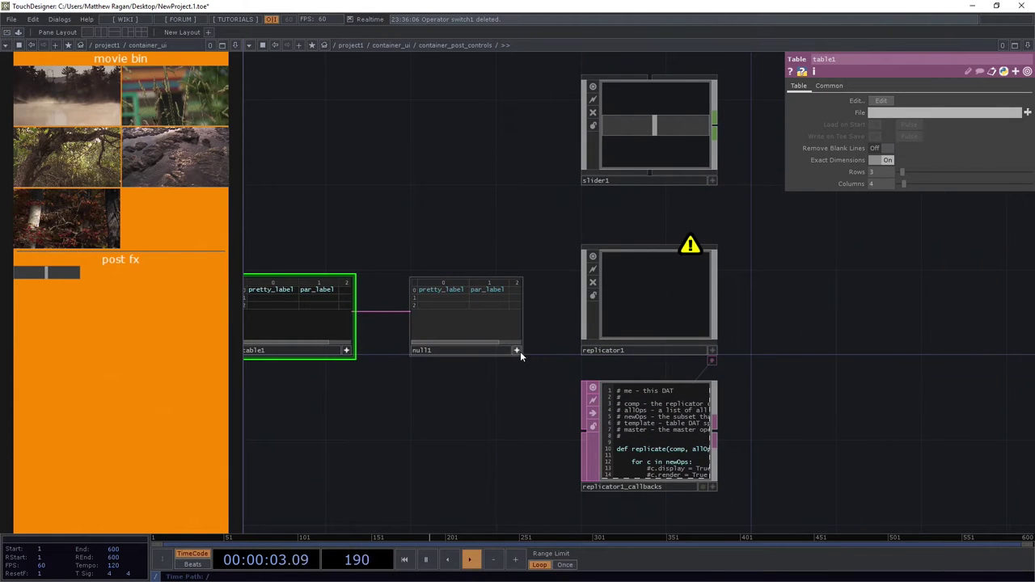
left_click(517, 351)
left_click_drag(680, 216, 651, 219)
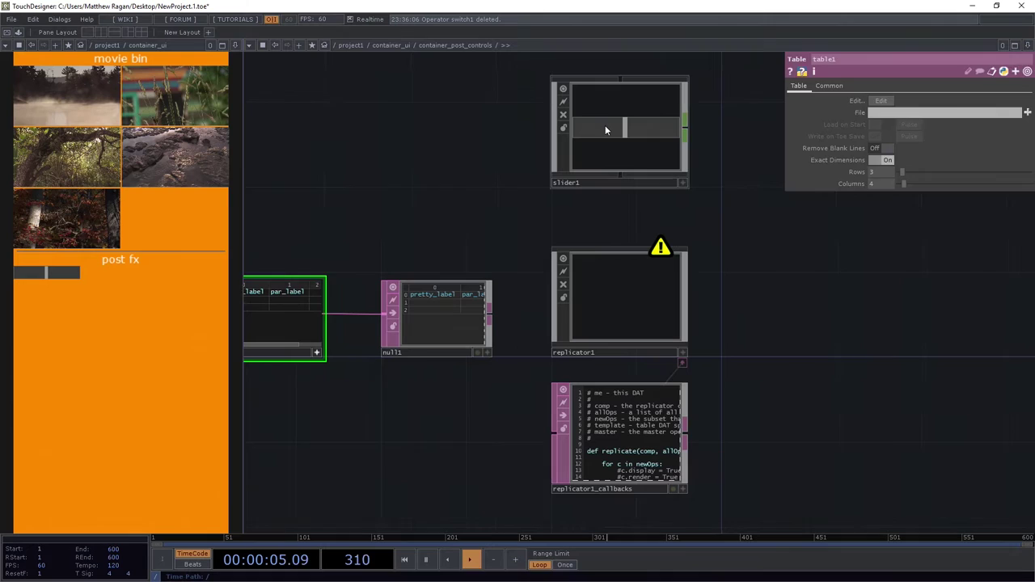
- Set slider1's width to the expression parent().par.w and turn off its panel display
left_click(605, 127)
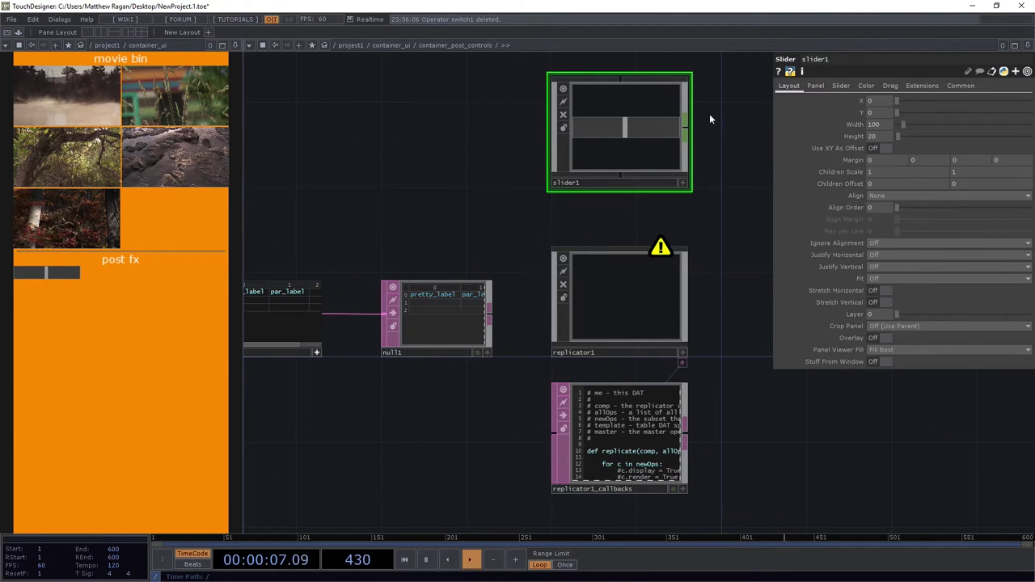
left_click(876, 123)
type("parne")
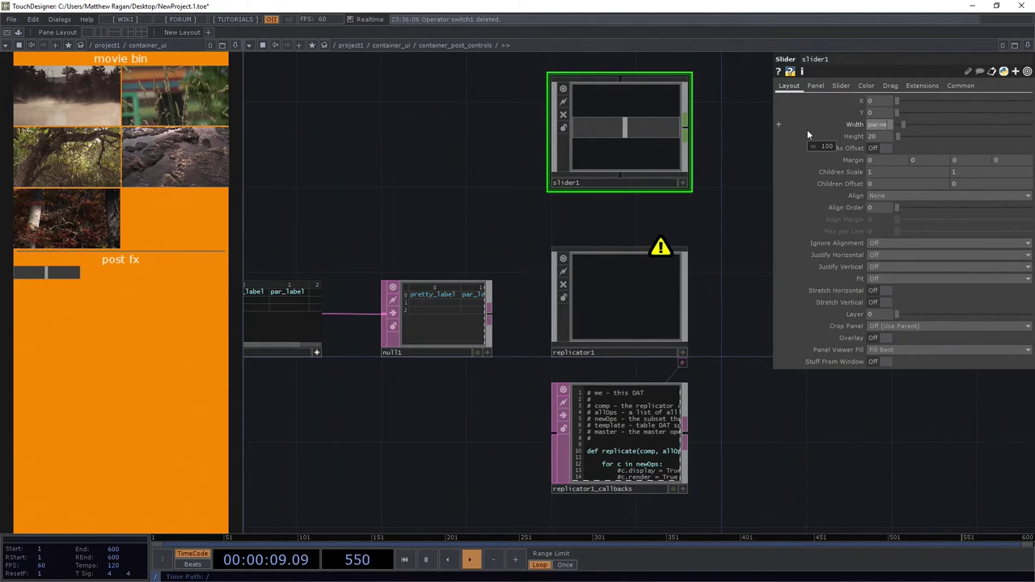
key("BackSpace")
key("BackSpace")
key("BackSpace")
key("BackSpace")
type("parent().par.w")
key("Return")
left_click(852, 125)
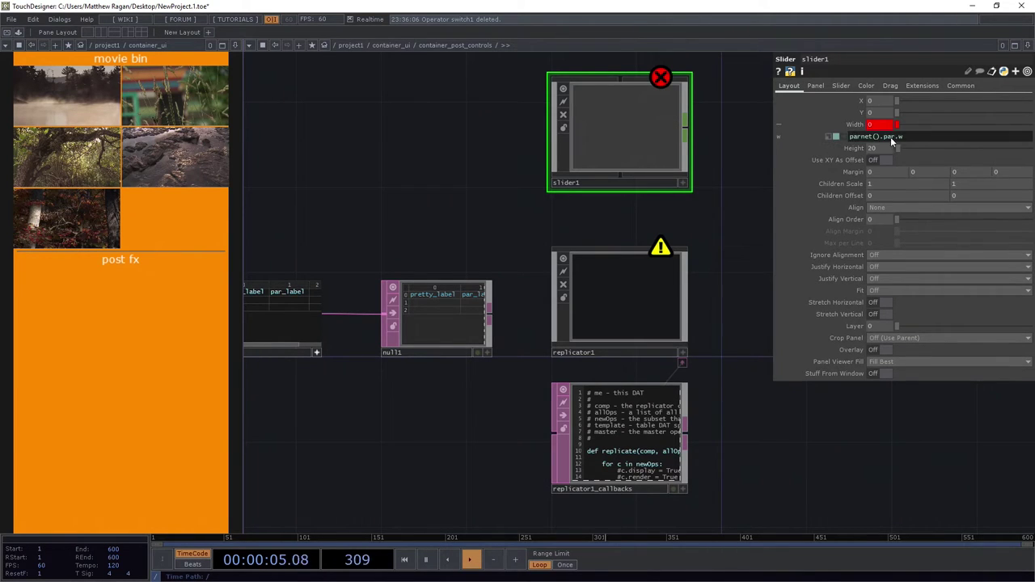
left_click_drag(890, 137, 770, 139)
type("parent().par.w")
key("Return")
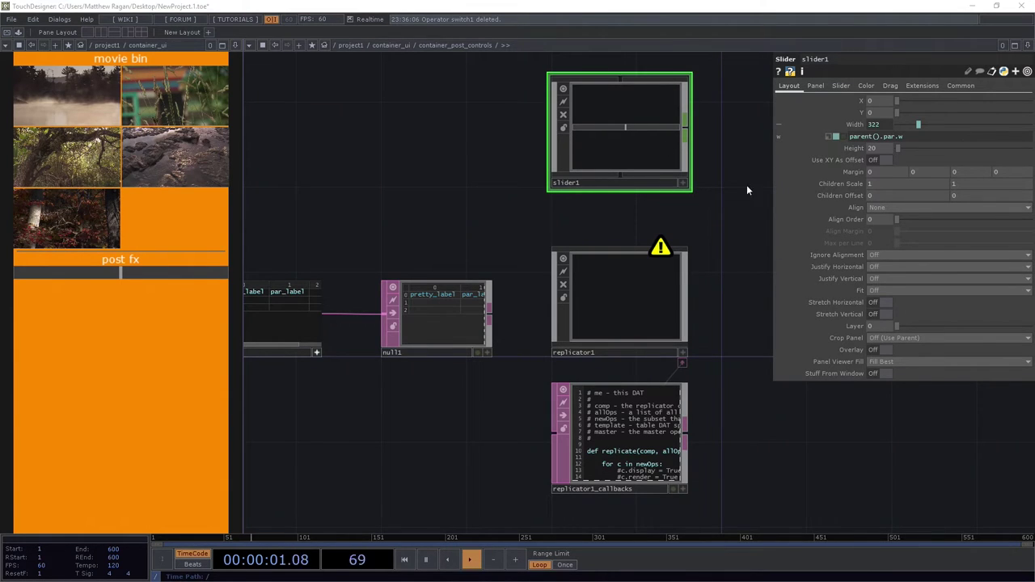
left_click(814, 86)
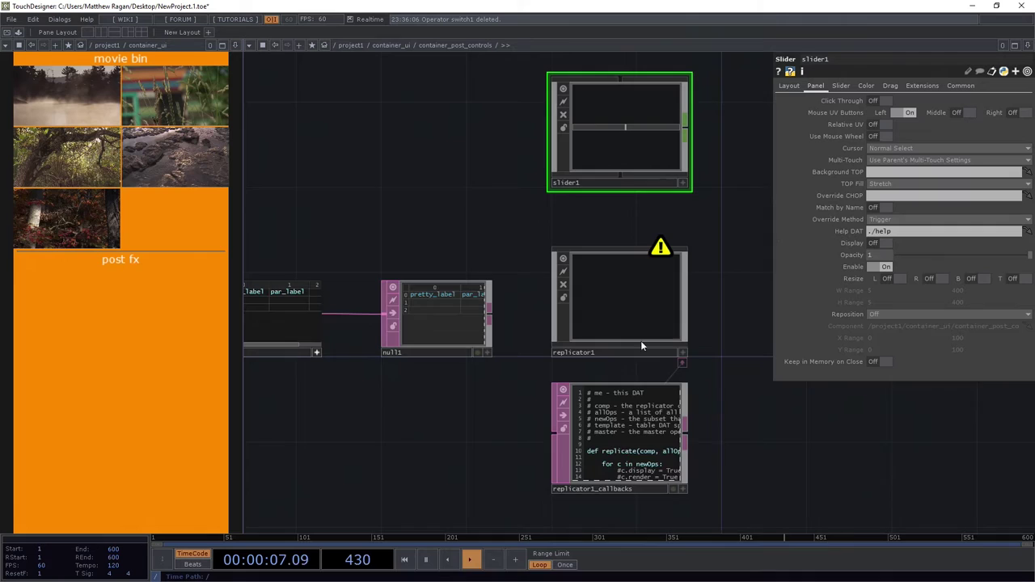
- Uncomment the line c.par.display = 1 in the replicator1_callbacks script and leave the script's editing mode
scroll(614, 437, "up", 5)
left_click(622, 459)
left_click(716, 475)
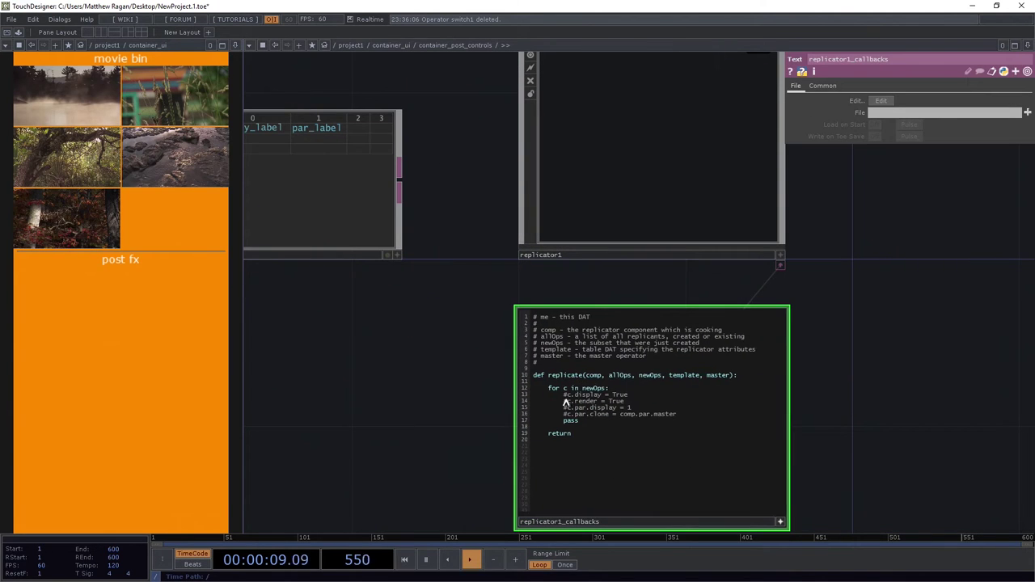
key("BackSpace")
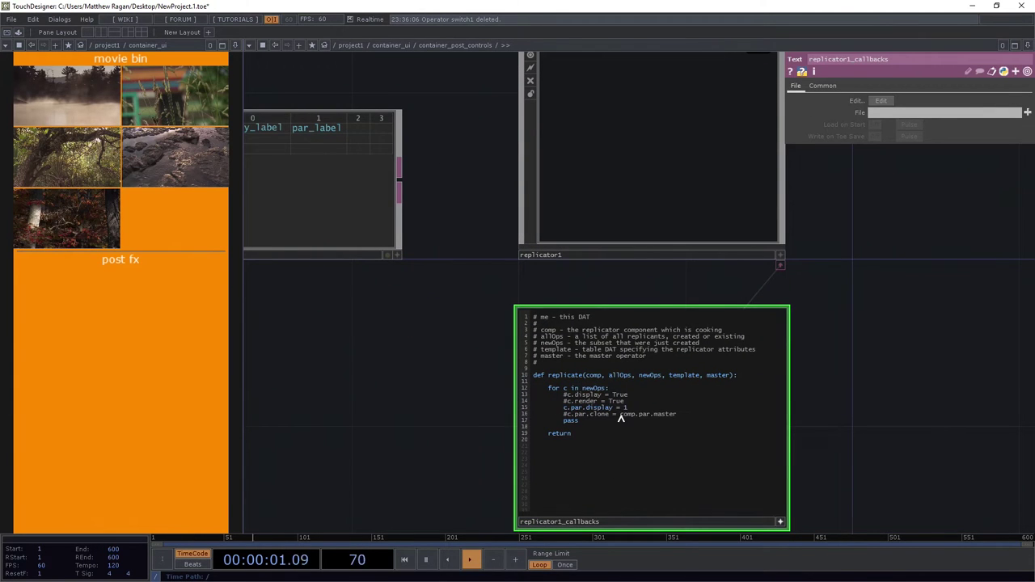
left_click_drag(469, 421, 390, 381)
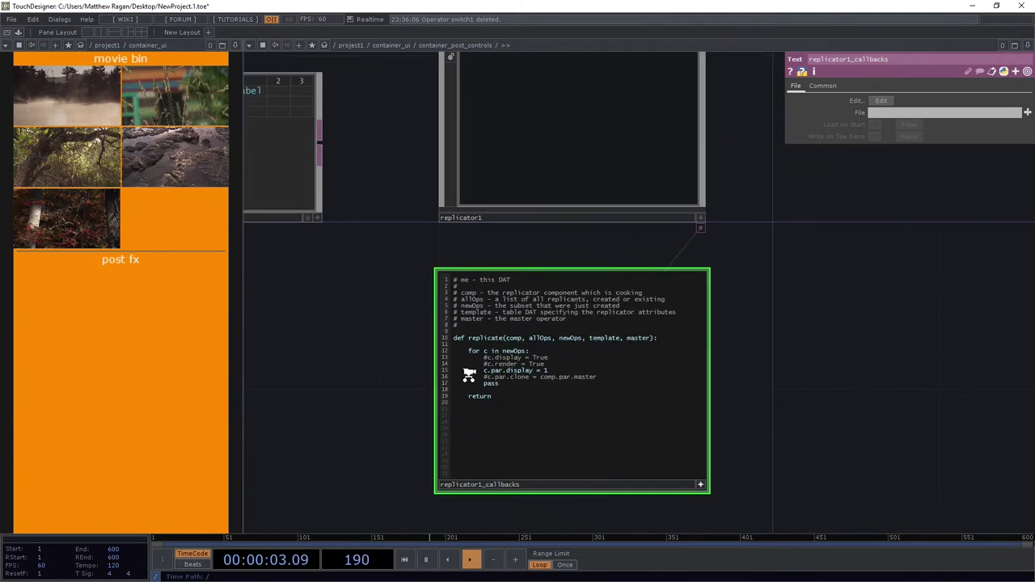
scroll(469, 374, "up", 3)
scroll(540, 385, "down", 2)
scroll(540, 385, "down", 3)
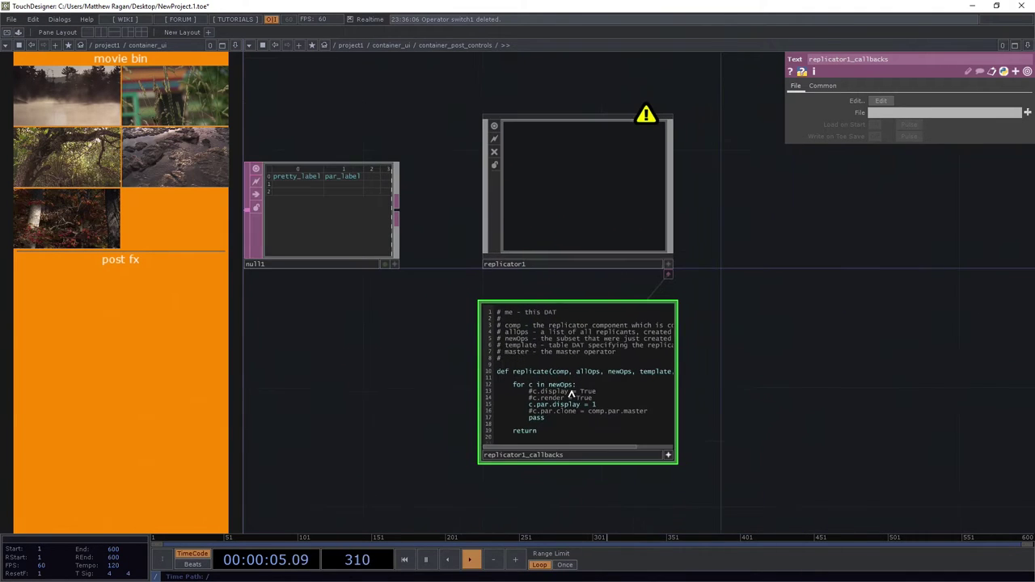
left_click(671, 460)
left_click_drag(790, 388, 733, 423)
scroll(733, 423, "down", 2)
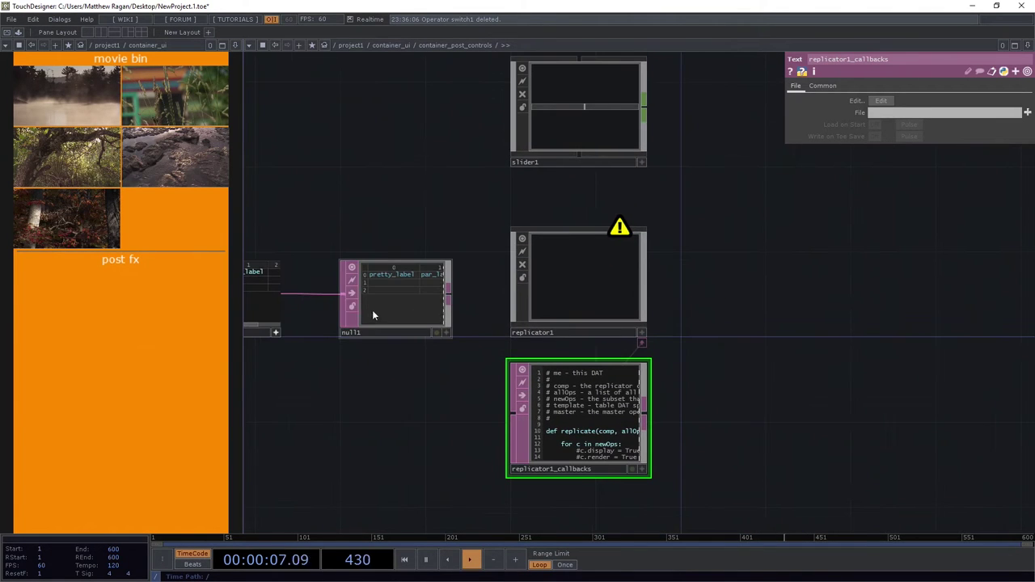
- Assign null1 to replicator1 as its template DAT
left_click_drag(397, 299, 537, 306)
left_click(592, 301)
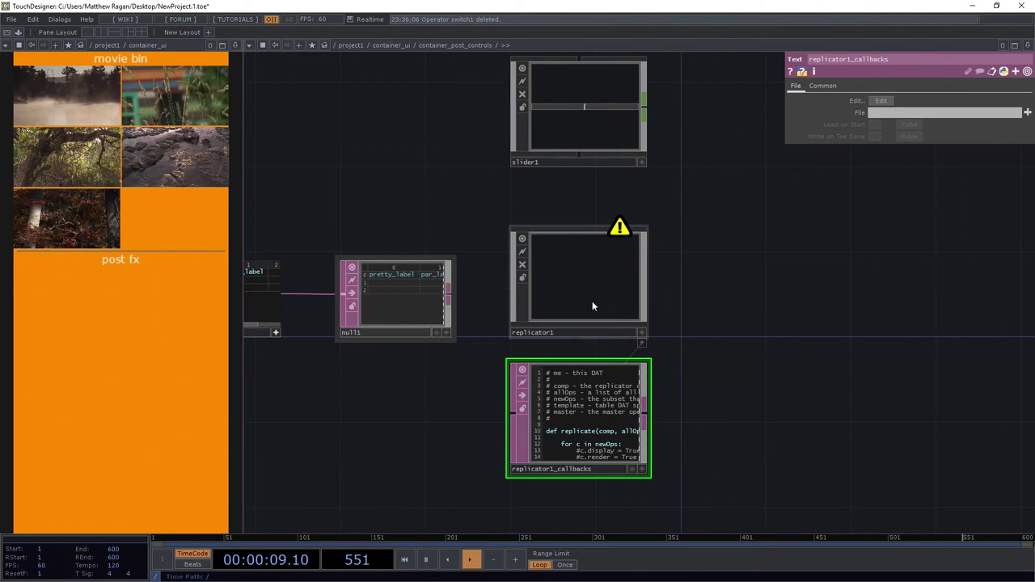
left_click_drag(562, 110, 596, 257)
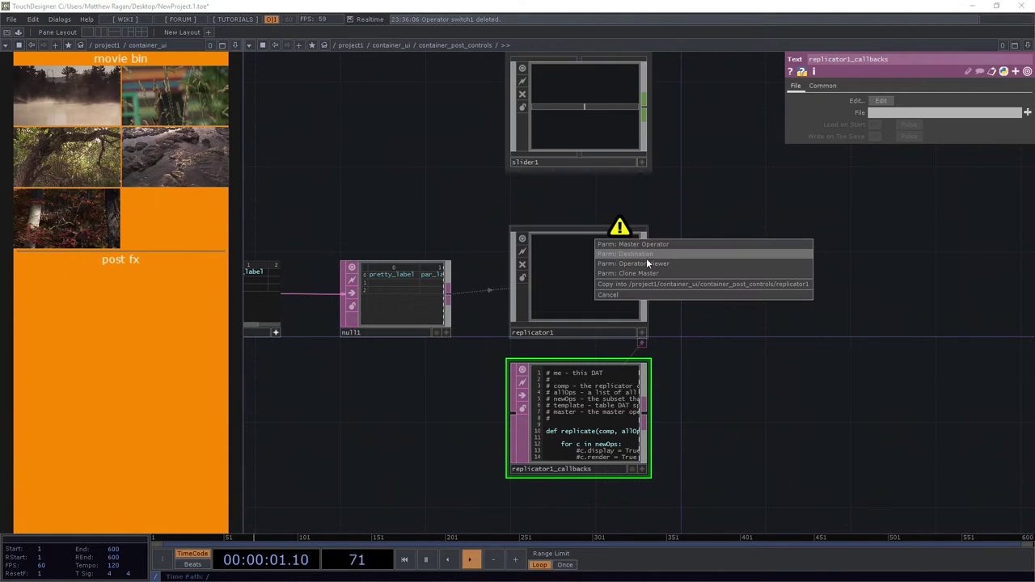
- Rename slider1 to slider_master1 and set its Clone Master to slider_master1
left_click(576, 160)
left_click(577, 162)
key("BackSpace")
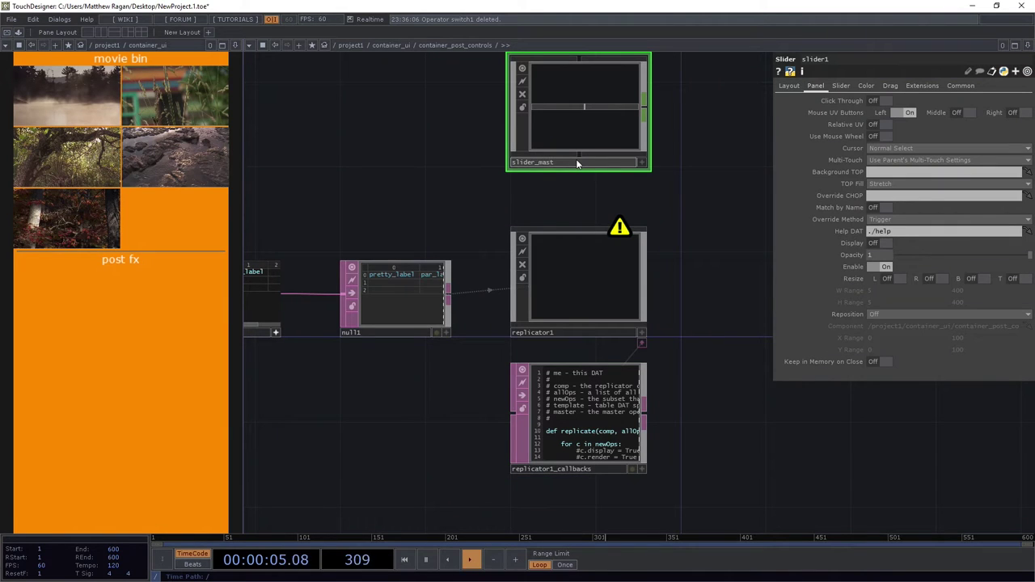
type("_master1")
key("Return")
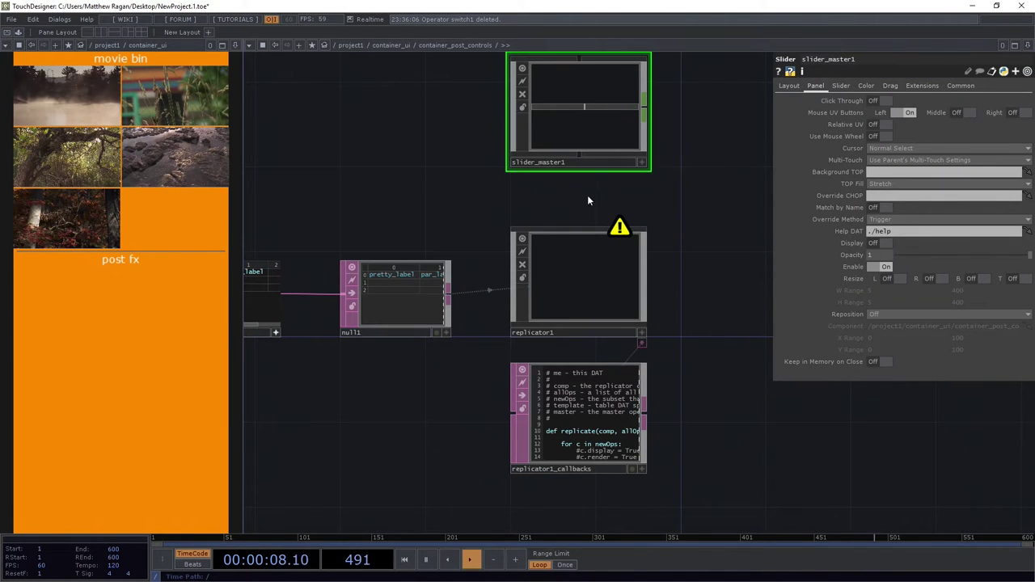
left_click(961, 86)
left_click_drag(910, 131, 905, 159)
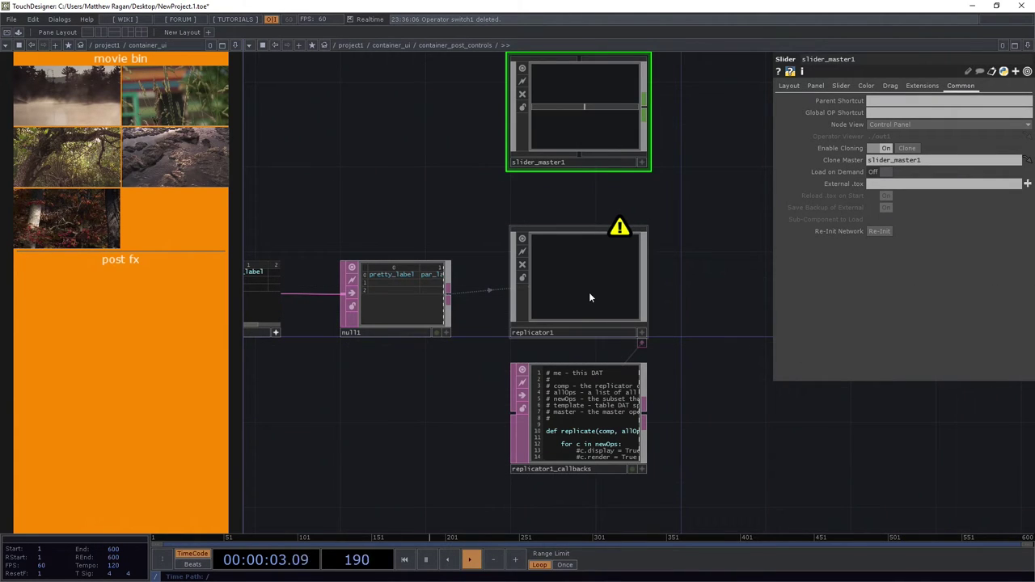
- Assign slider_master1 as the Master Operator of replicator1
left_click_drag(589, 138, 577, 285)
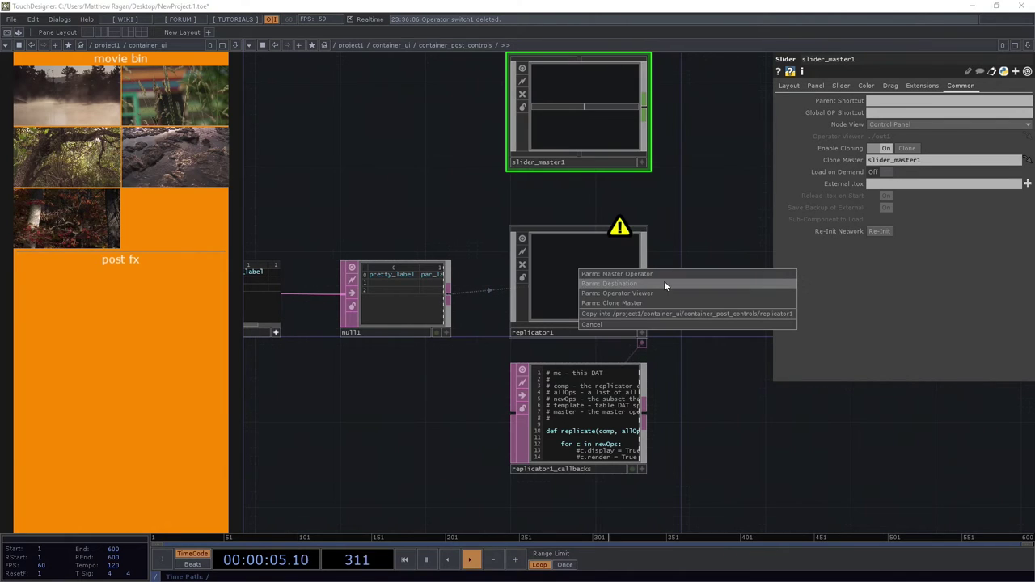
left_click(668, 273)
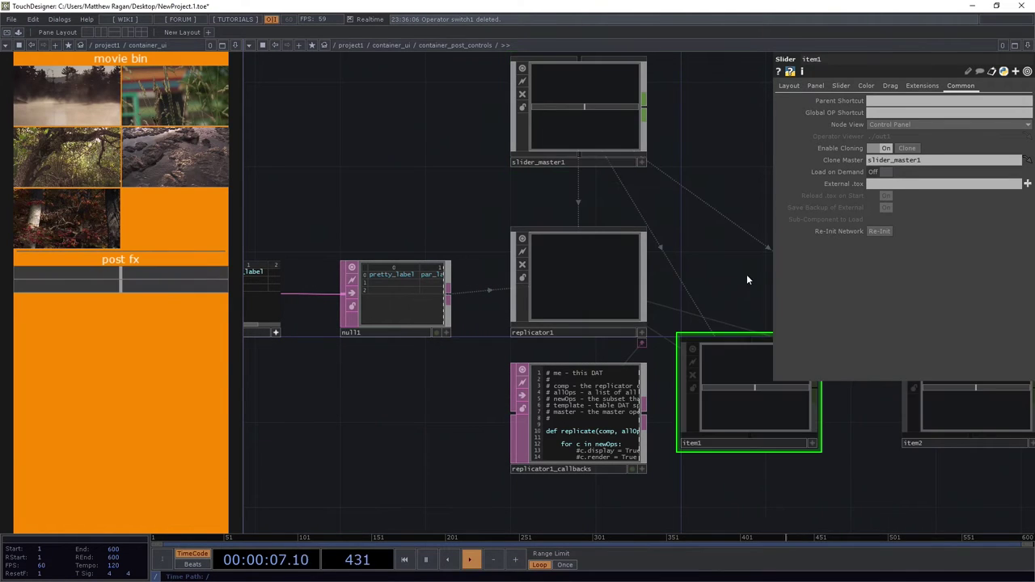
scroll(517, 247, "down", 3)
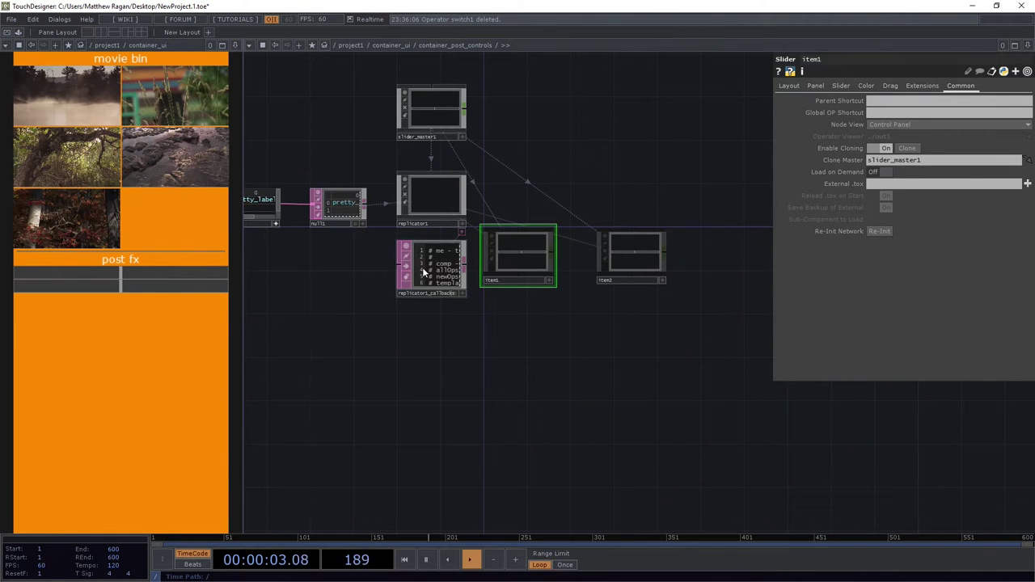
- Set the number of rows in table1 to 9
scroll(428, 273, "up", 2)
left_click_drag(283, 245, 476, 342)
scroll(475, 342, "up", 3)
left_click_drag(338, 281, 490, 345)
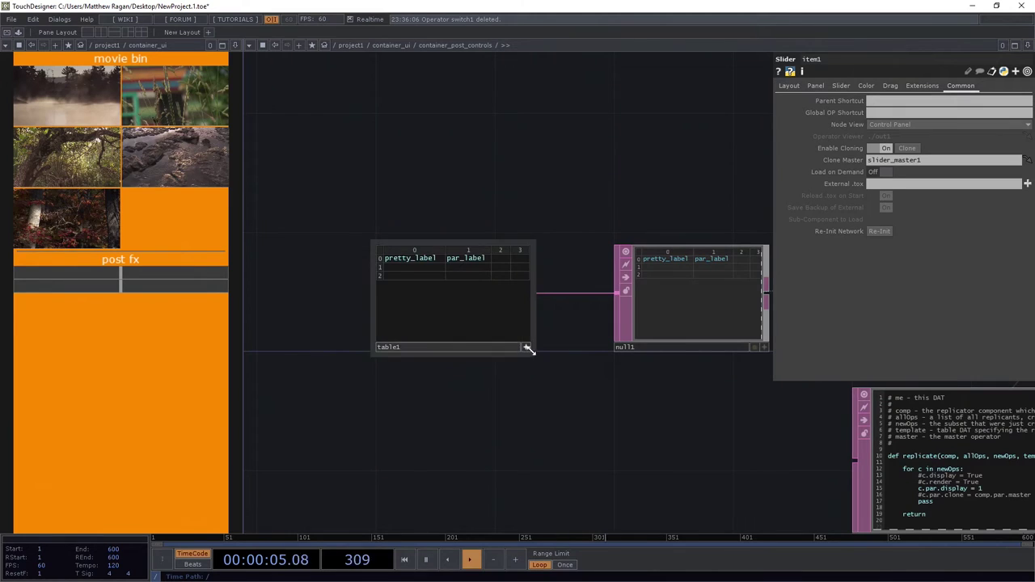
left_click(497, 307)
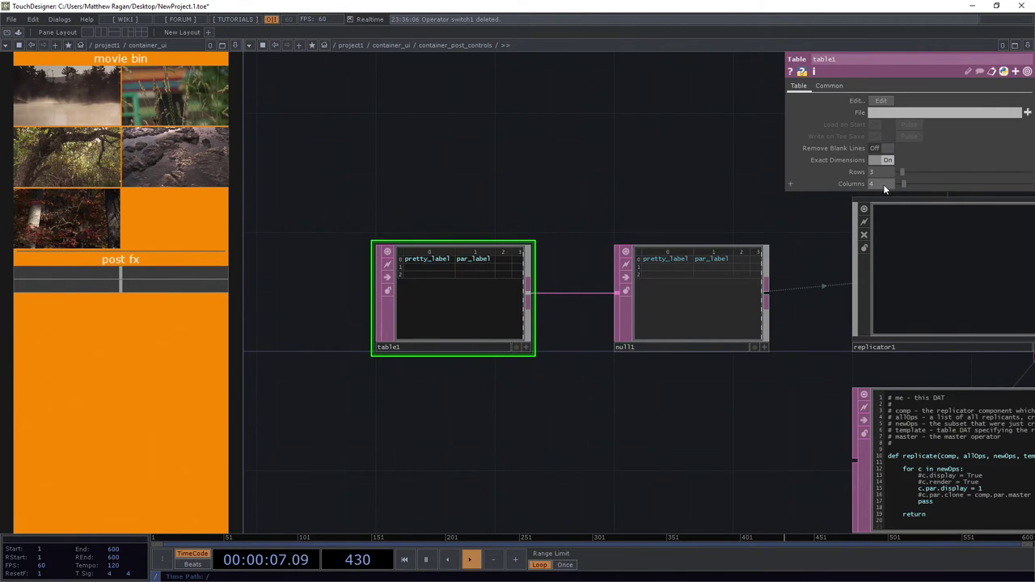
type("9")
key("Return")
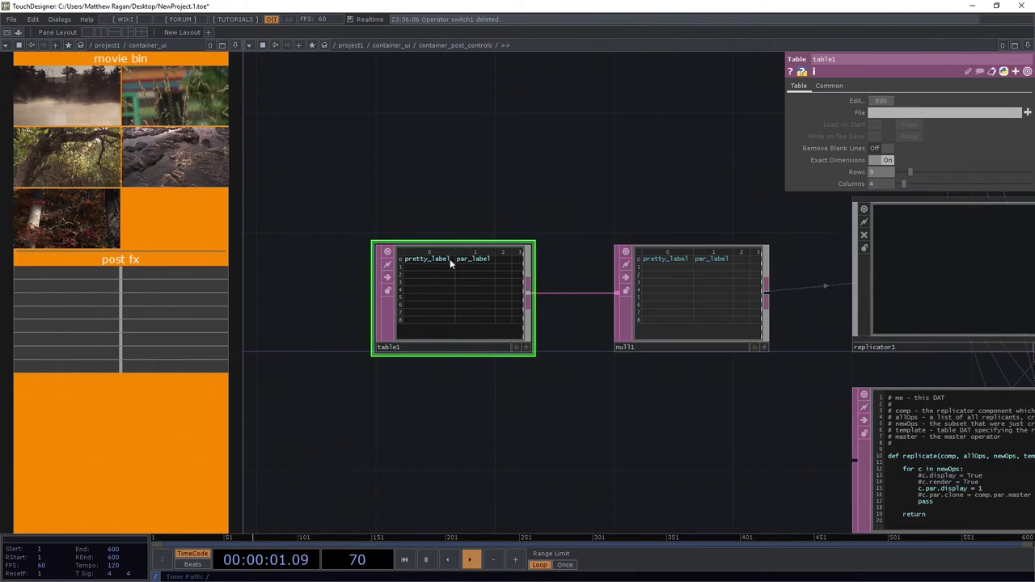
- Set the Align Margin of container_post_controls to 2
left_click_drag(579, 216, 397, 228)
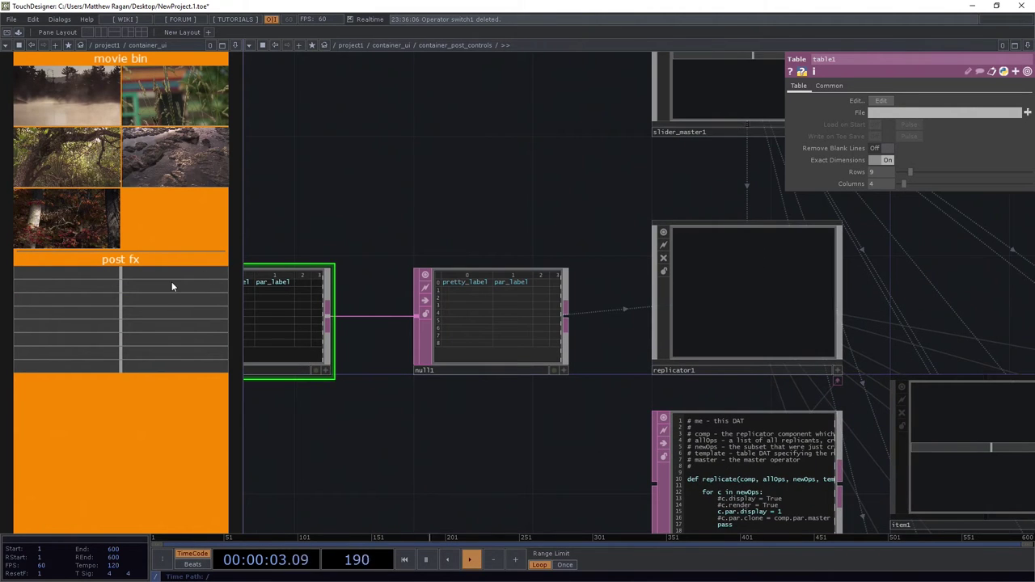
scroll(413, 227, "down", 6)
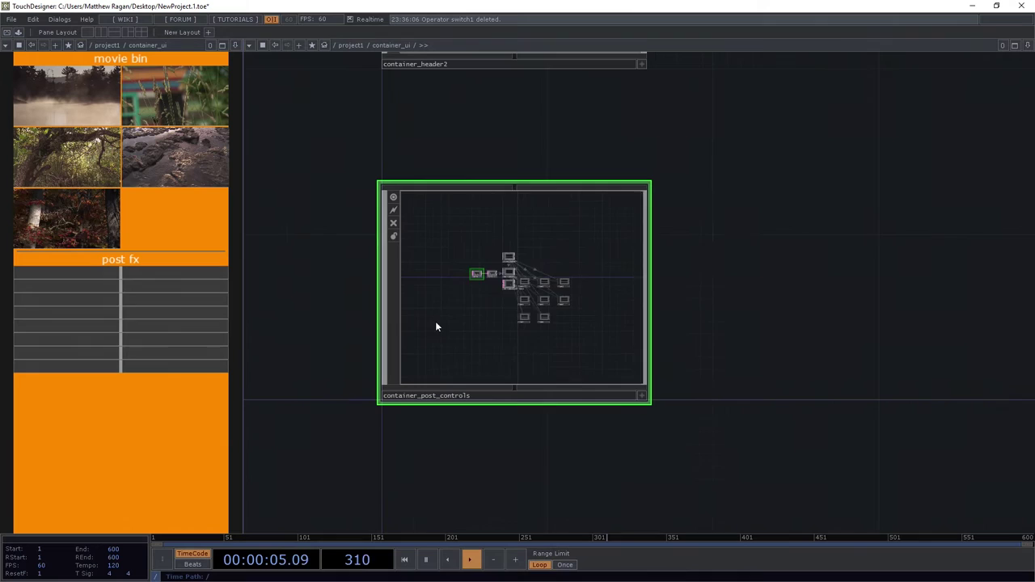
key("p")
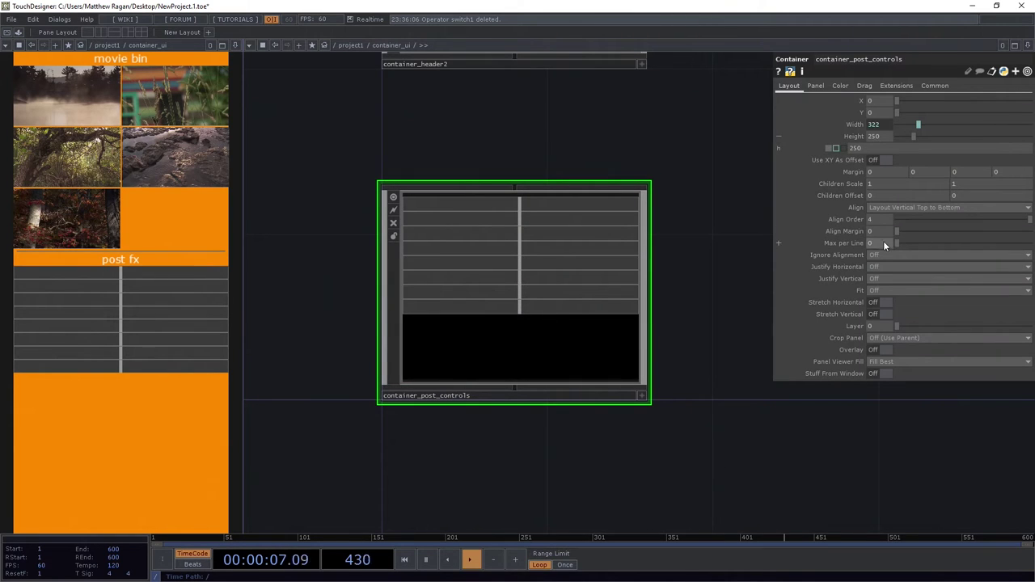
type("2")
key("Return")
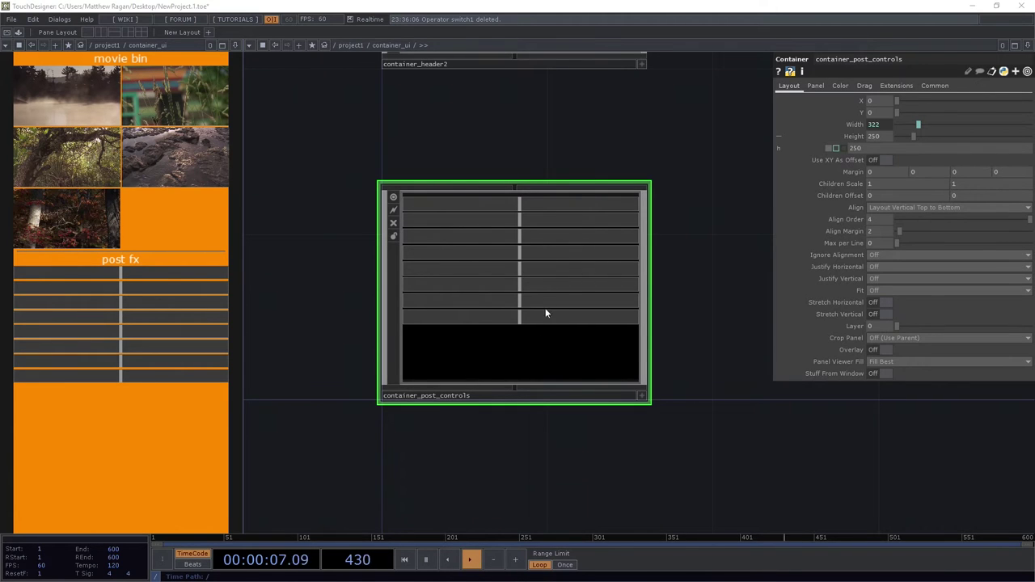
- Return to the network inside container_post_controls and fill row 1 of table1 with the label Black Level and the parameter name blk_lvl
middle_click_drag(542, 296, 421, 388)
middle_click_drag(312, 270, 526, 423)
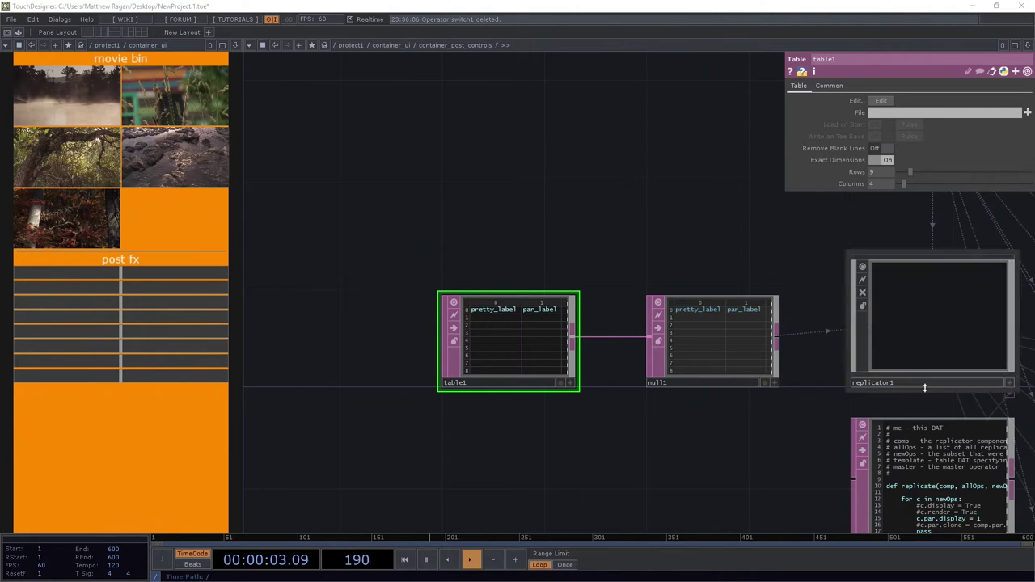
scroll(566, 253, "up", 3)
key("a")
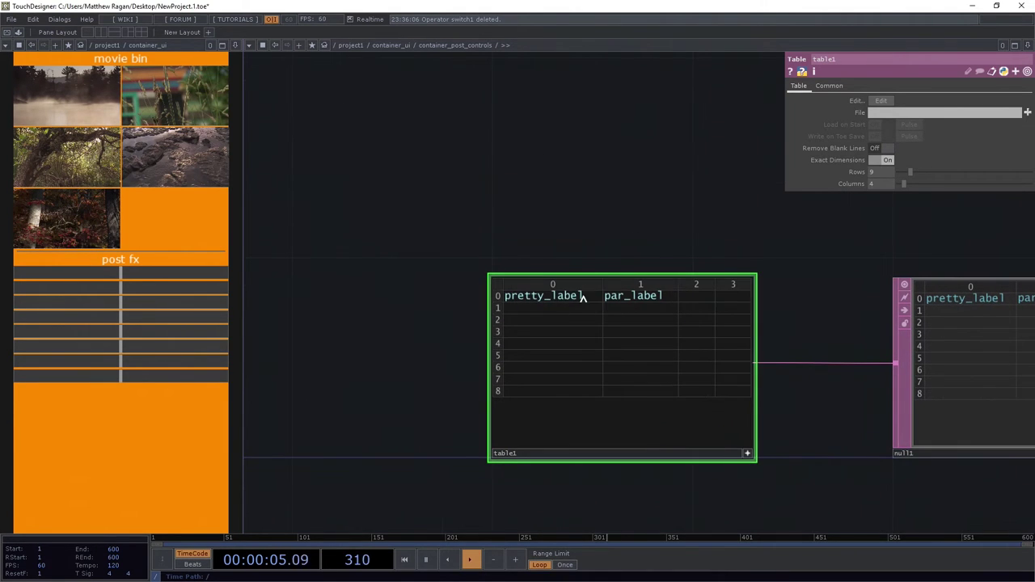
left_click(558, 308)
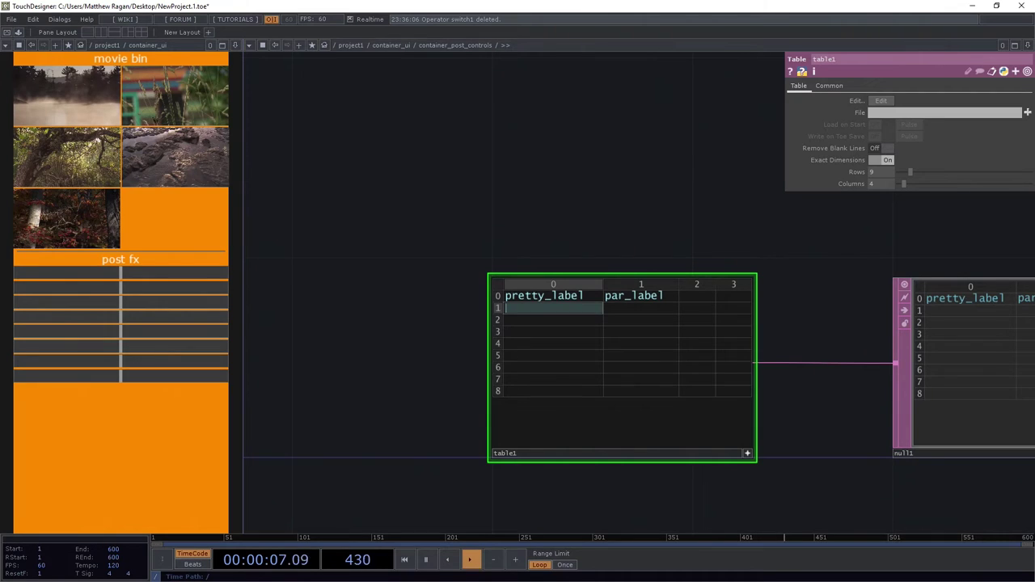
key("alt+Tab")
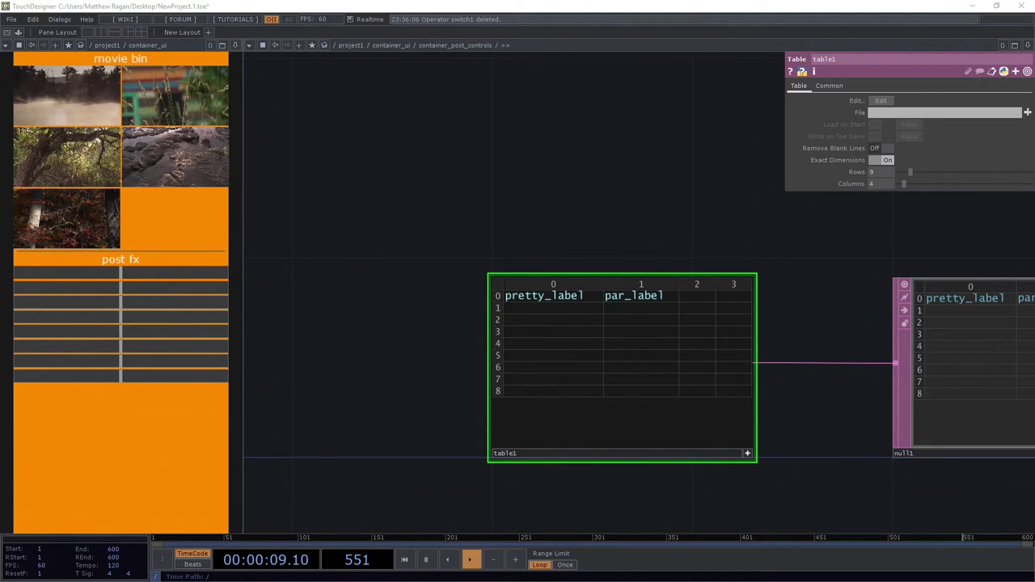
left_click(571, 311)
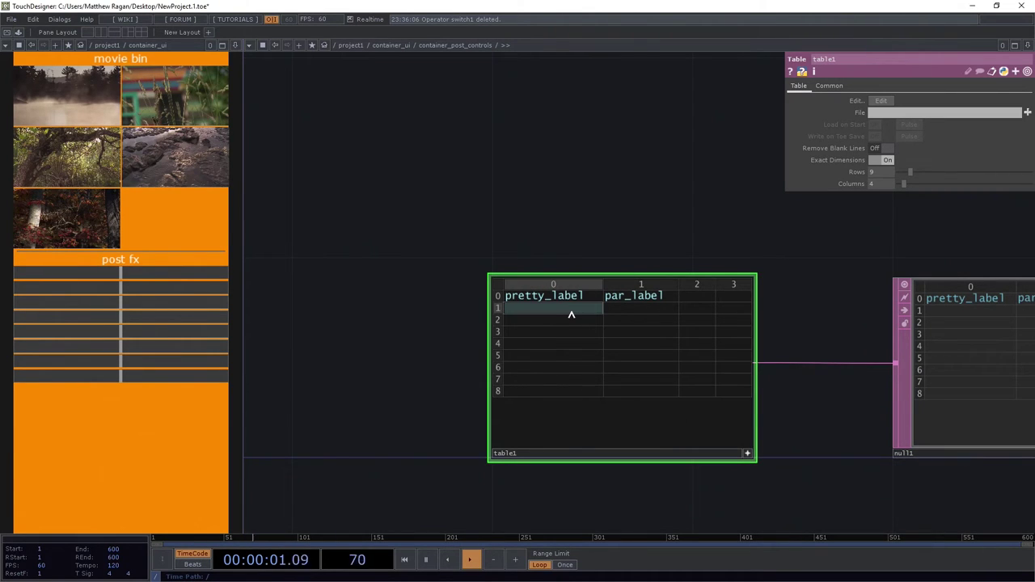
type("Black Level")
key("Tab")
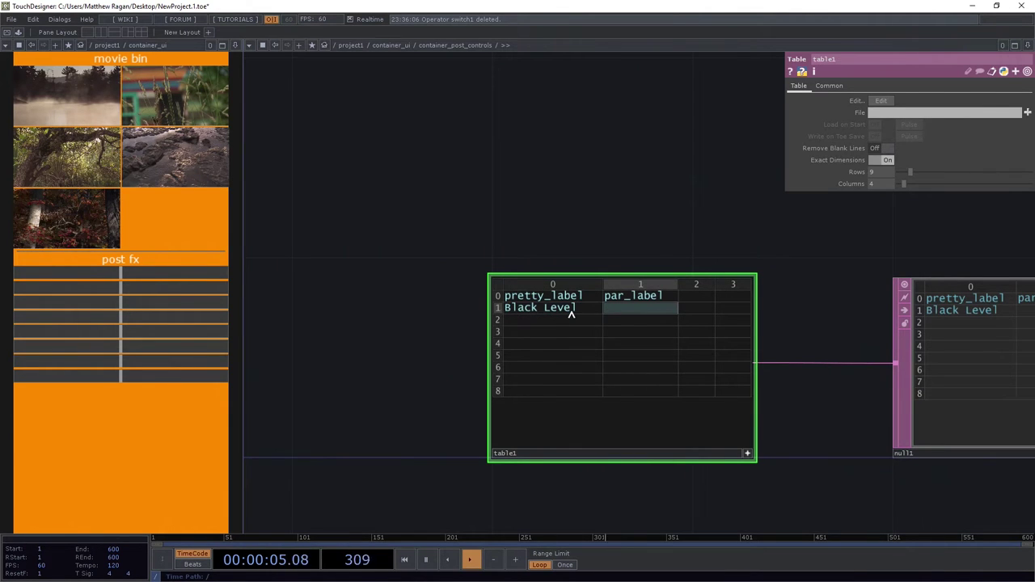
type("blk_lvl")
key("Return")
- Fill row 2 of table1 with the label Invert and the parameter name invert
left_click_drag(652, 309, 576, 324)
left_click(577, 323)
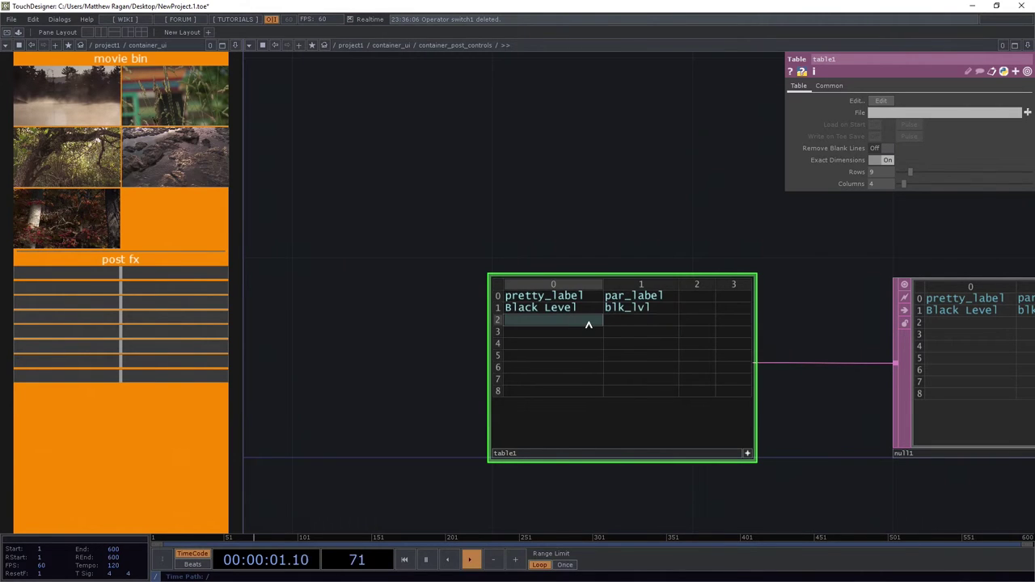
type("Inver")
key("BackSpace")
key("BackSpace")
key("BackSpace")
type("vert")
key("Tab")
type("invert")
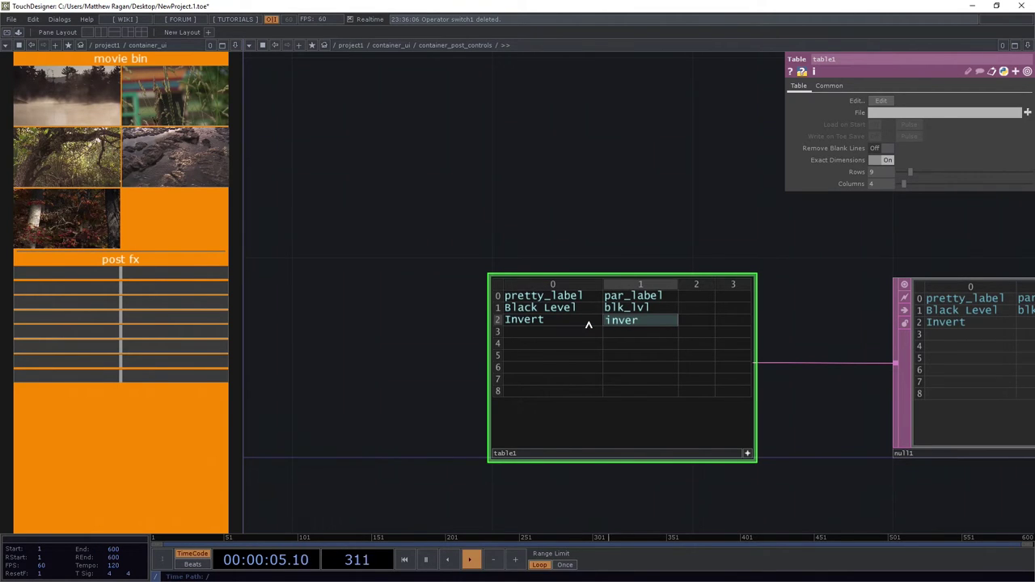
key("Return")
- Fill row 3 of table1 with the label Contrast and the parameter name contrast
key("shift+Tab")
type("Contrast")
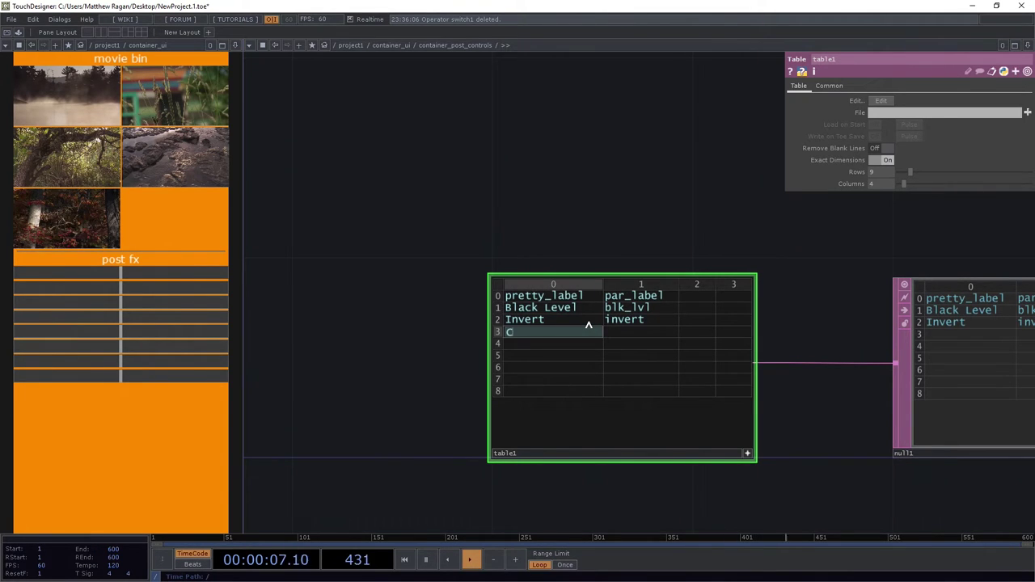
key("Tab")
type("constrats")
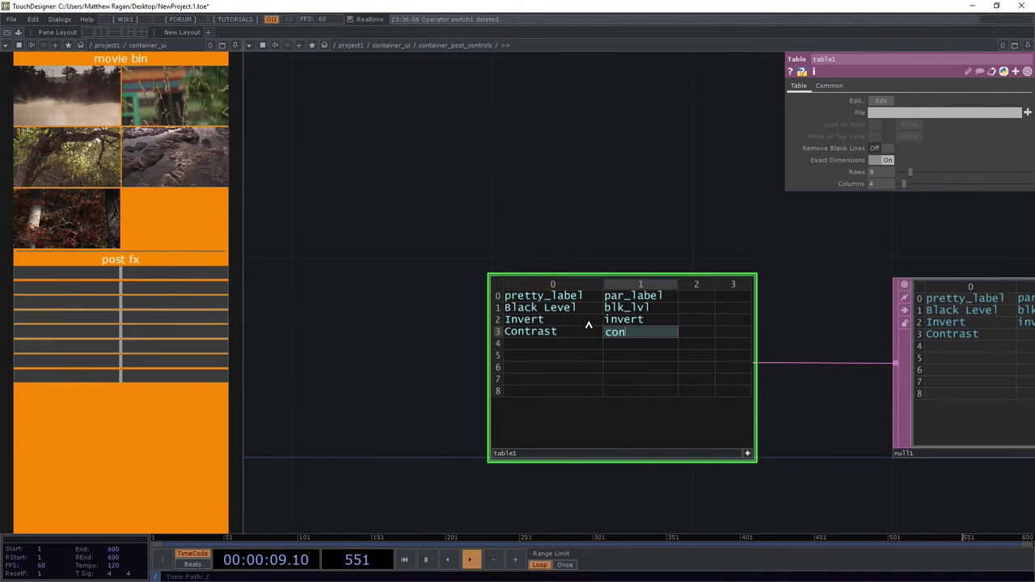
key("Return")
key("Up")
type("cpon")
key("BackSpace")
key("BackSpace")
key("BackSpace")
type("ontrast")
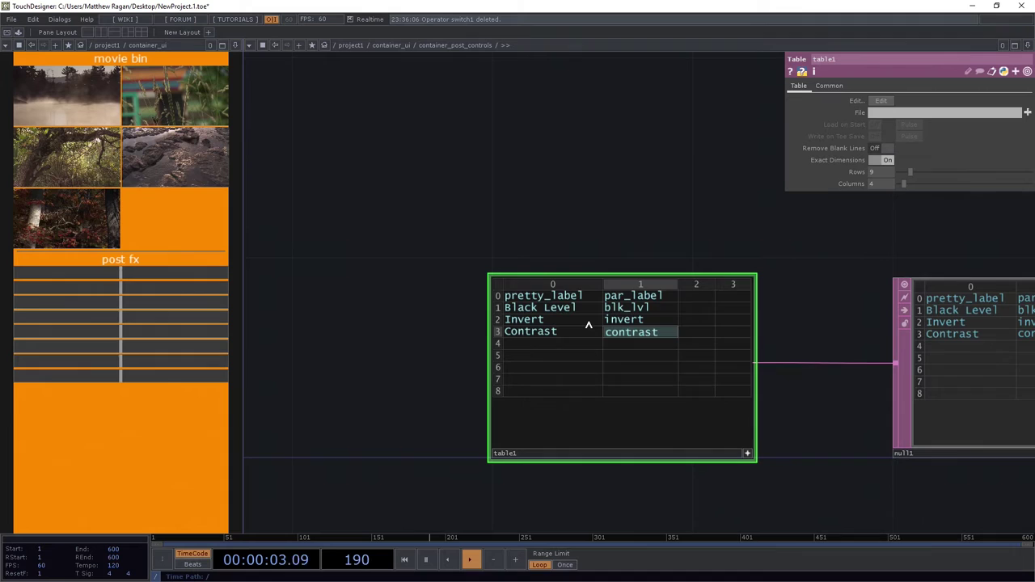
key("Return")
- Fill row 4 of table1 with the label Hue Offset and the parameter name hsvadj
type("Hue Offset")
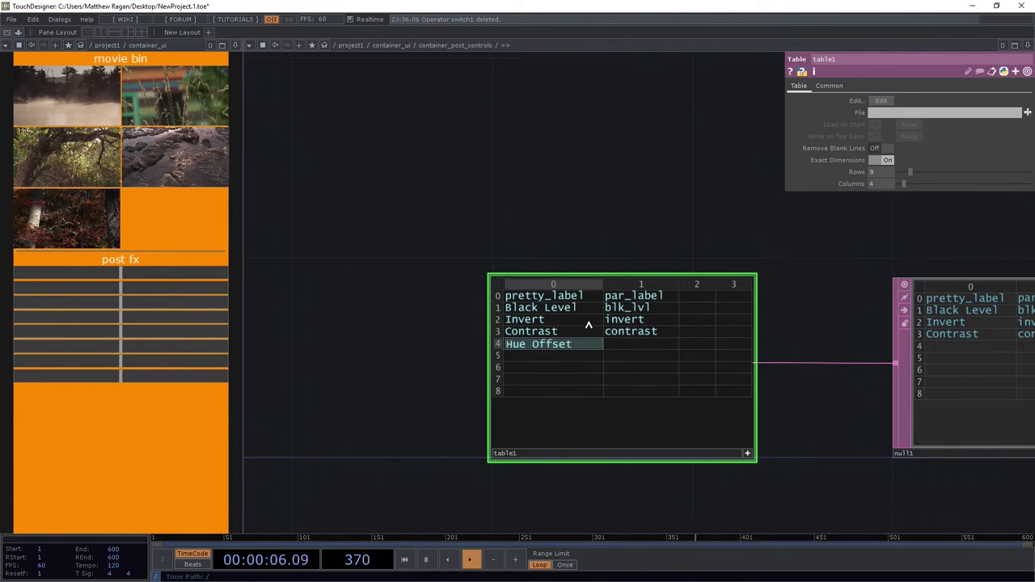
key("Tab")
type("h")
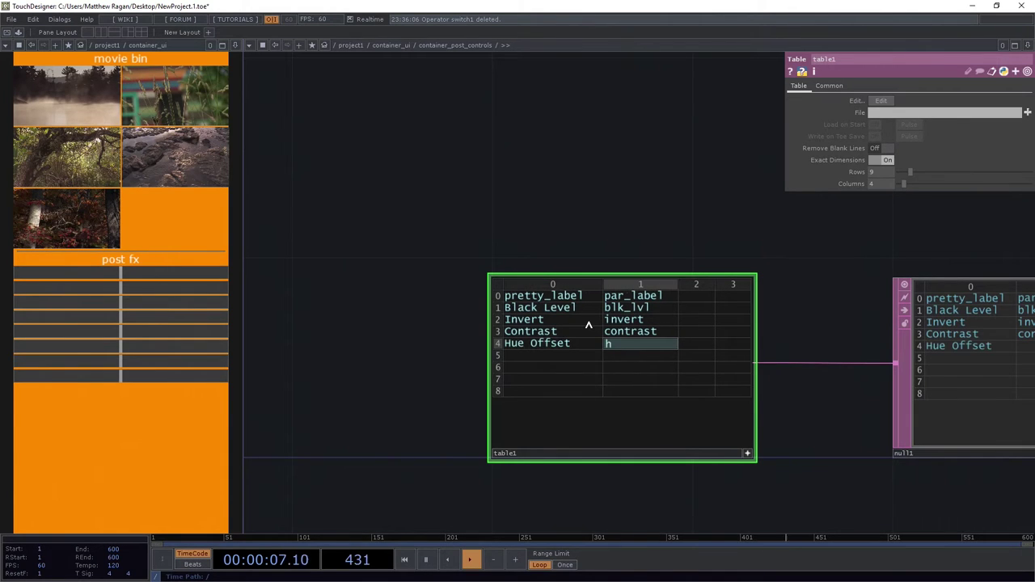
type("svadj")
key("Return")
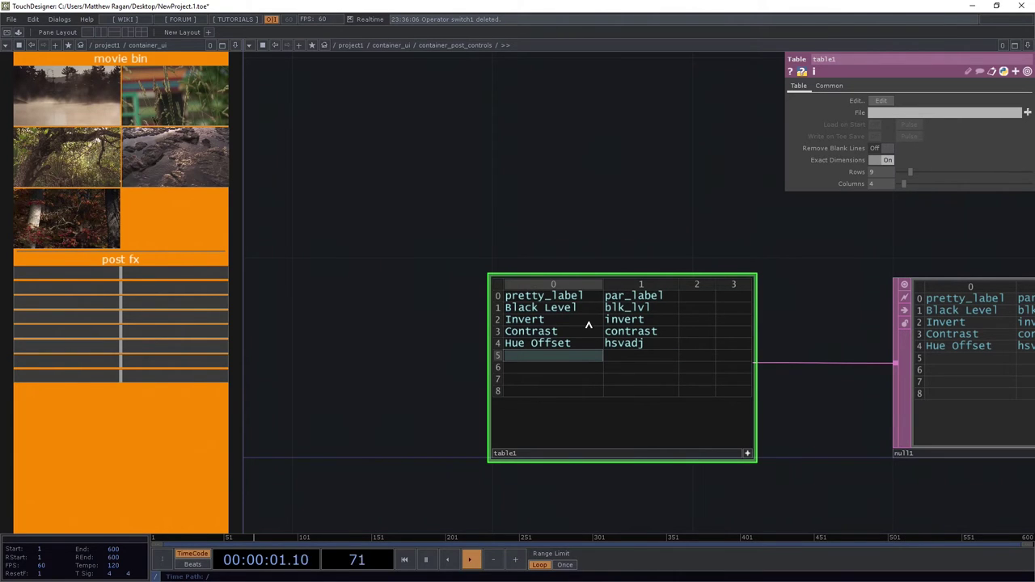
- Enter the labels In Low, In High, Out Low and Out High in the pretty_label column, rows 5 to 8 of table1
type("In Low")
key("Return")
type("In High")
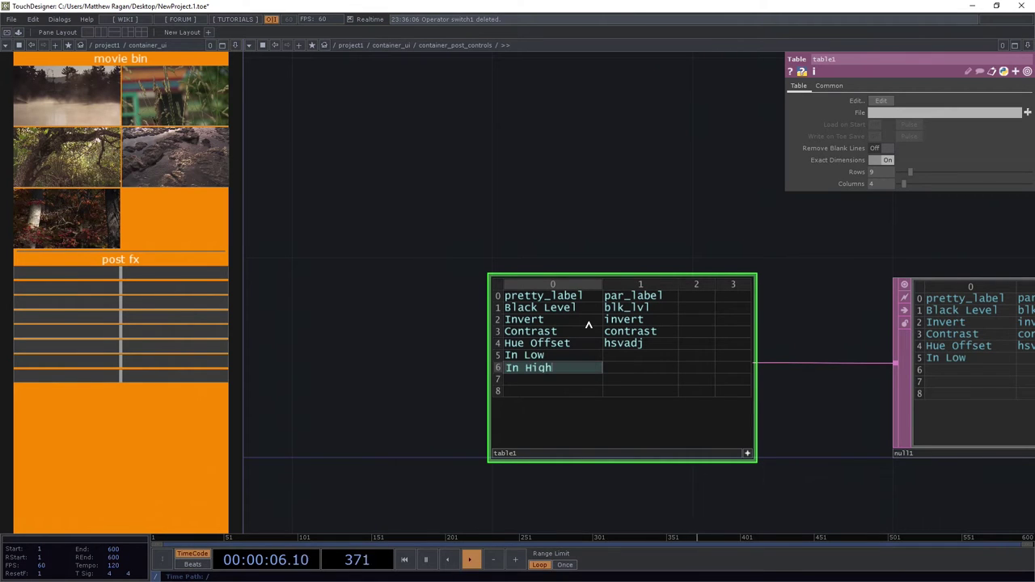
key("Return")
type("O")
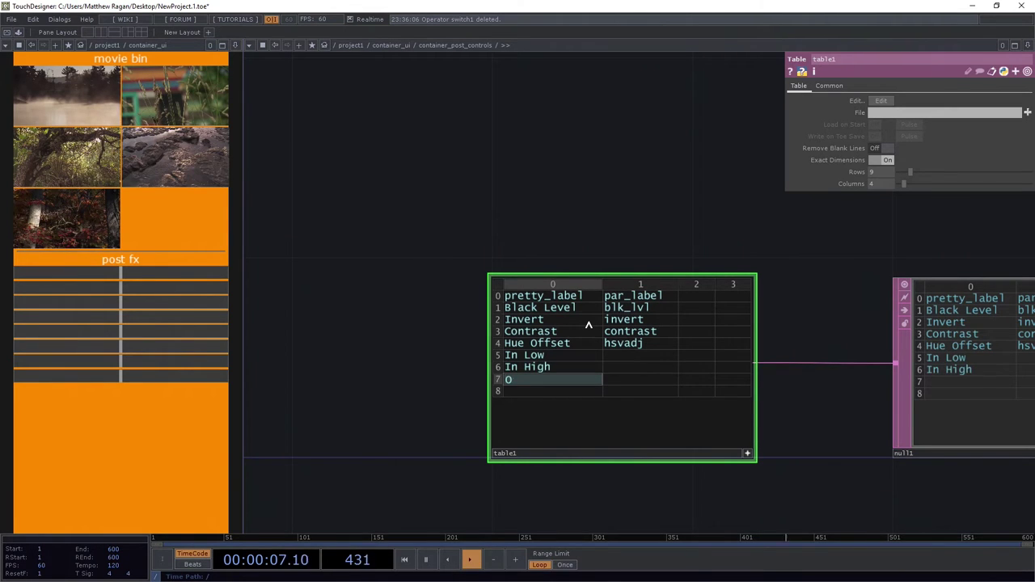
type("ut Low")
key("Return")
type("Out O")
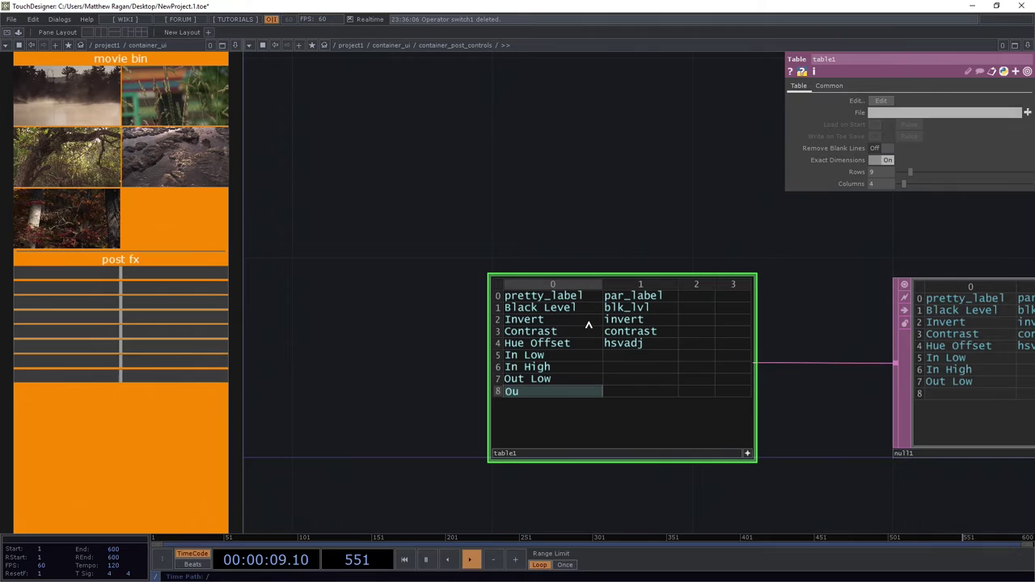
key("BackSpace")
type("Hig")
- Enter in_l, in_h, out_l and out_h in the par_label column, rows 5 to 8 of table1
key("Up")
key("Up")
key("Up")
key("Tab")
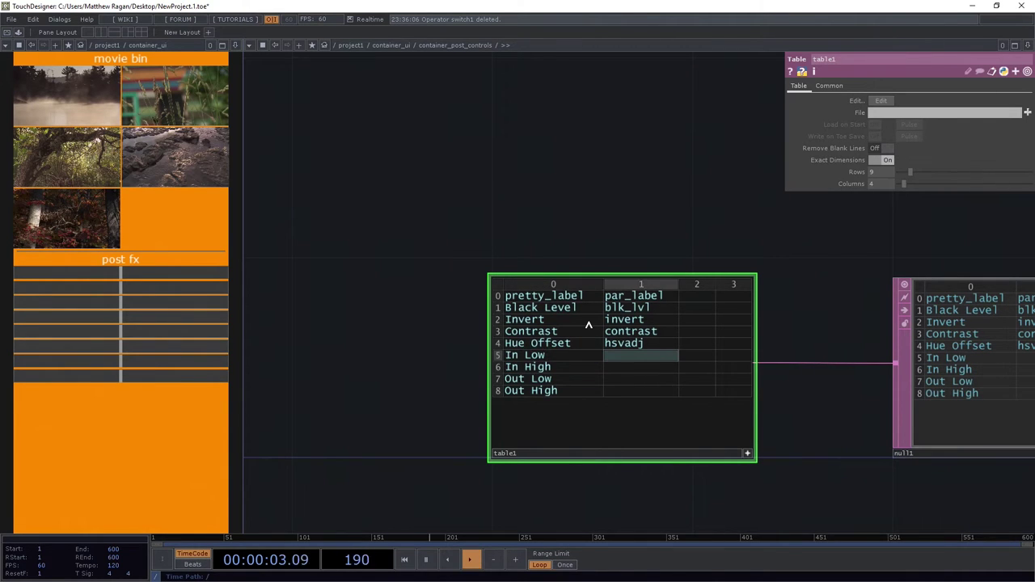
type("in_low")
key("BackSpace")
key("BackSpace")
key("Return")
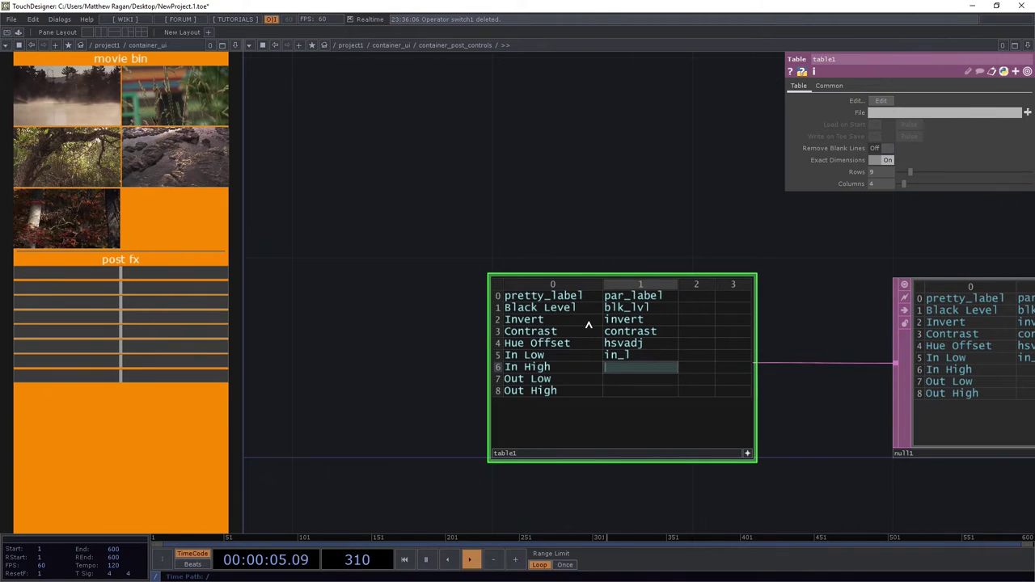
type("in_h")
key("Return")
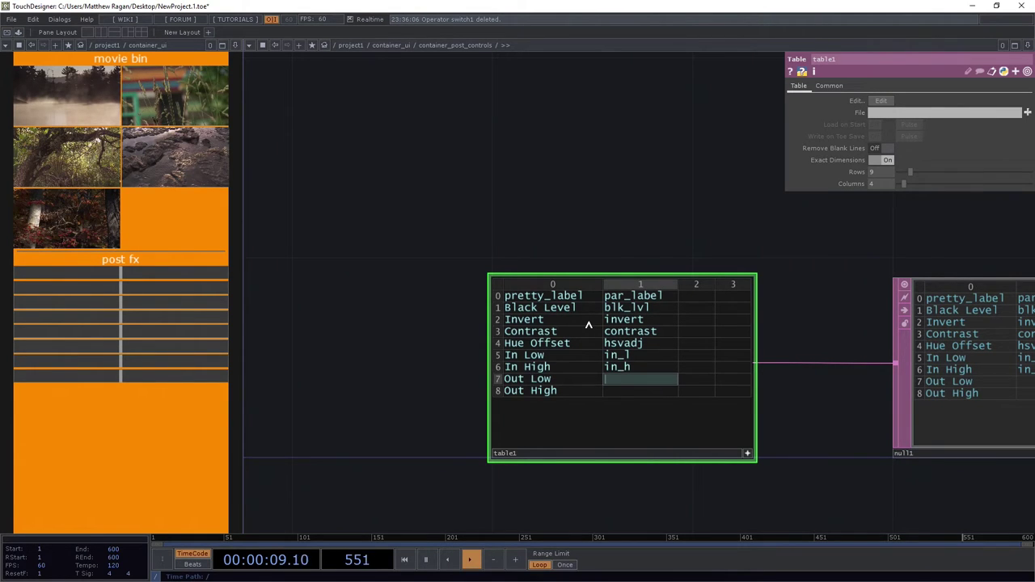
type("out_l")
key("Return")
type("ou")
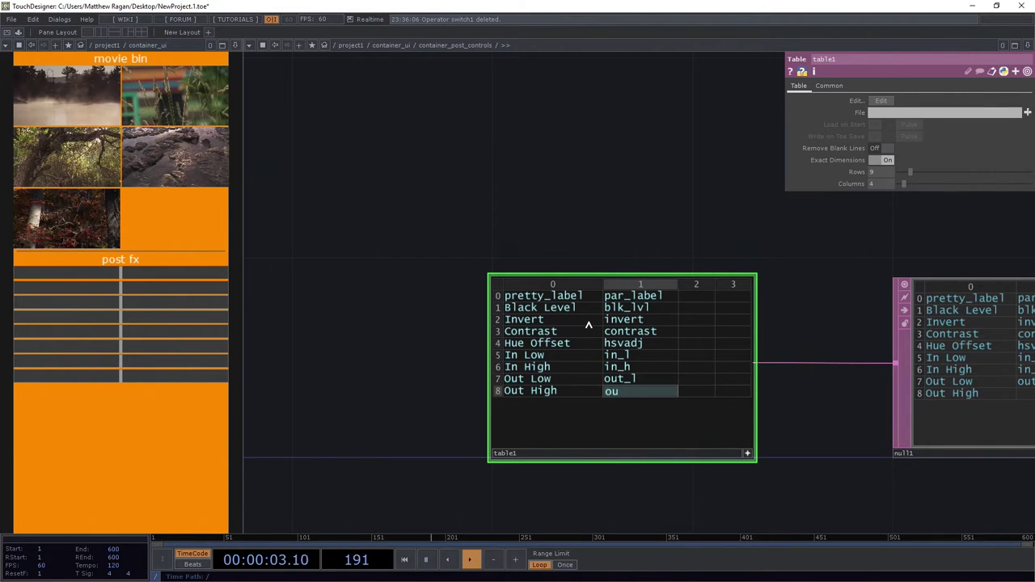
type("t_h")
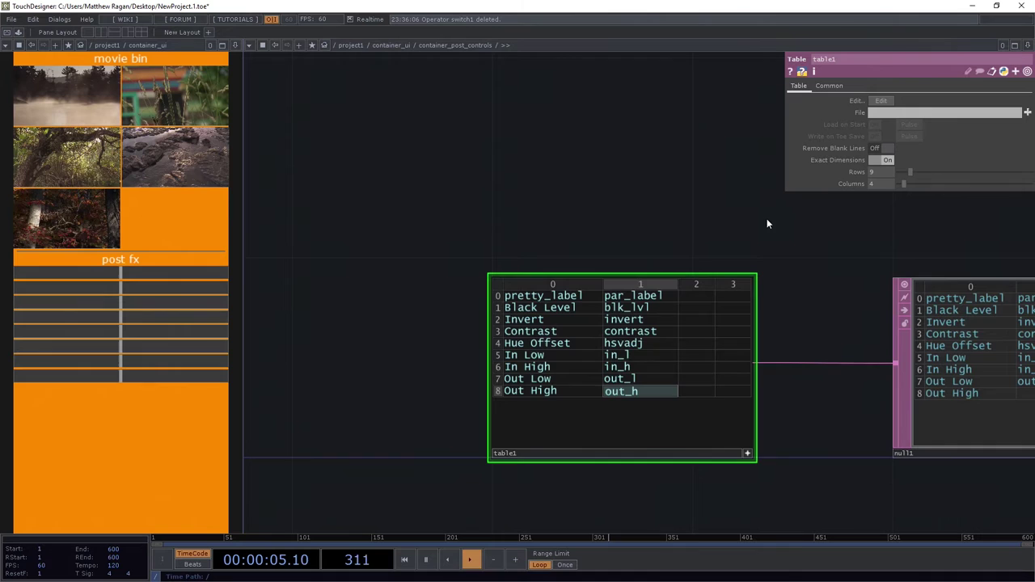
- Open the network inside slider_master1 and move panel1 and out1 together so panel1's left edge lines up with the knob component
scroll(695, 271, "down", 5)
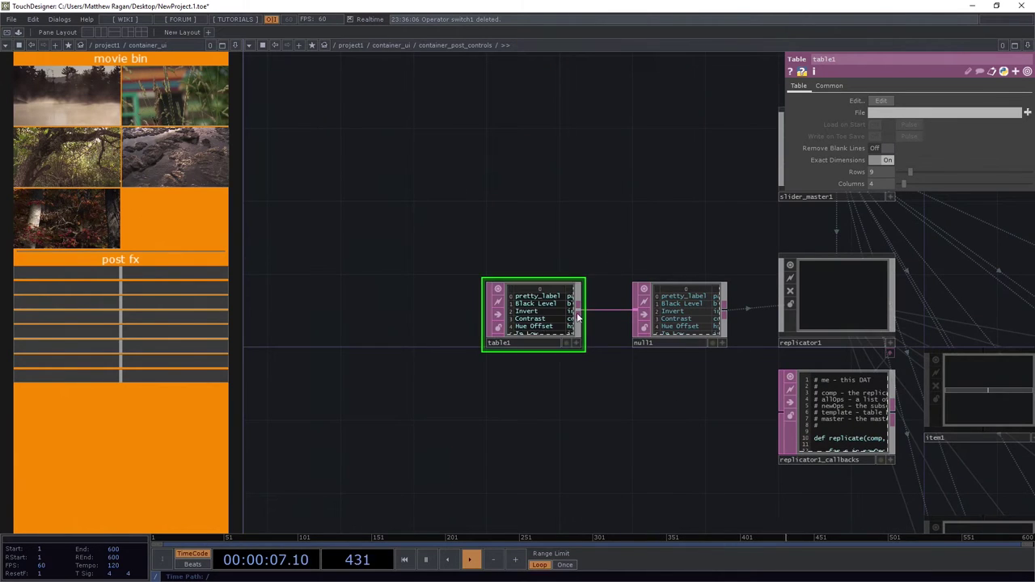
scroll(565, 312, "up", 3)
left_click_drag(594, 233, 533, 301)
scroll(501, 290, "down", 3)
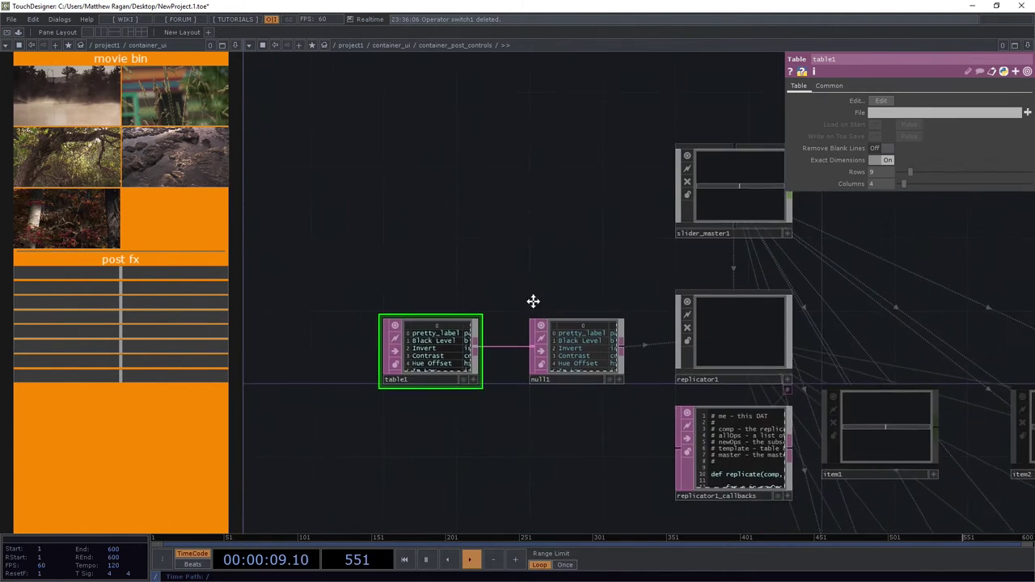
scroll(686, 256, "up", 10)
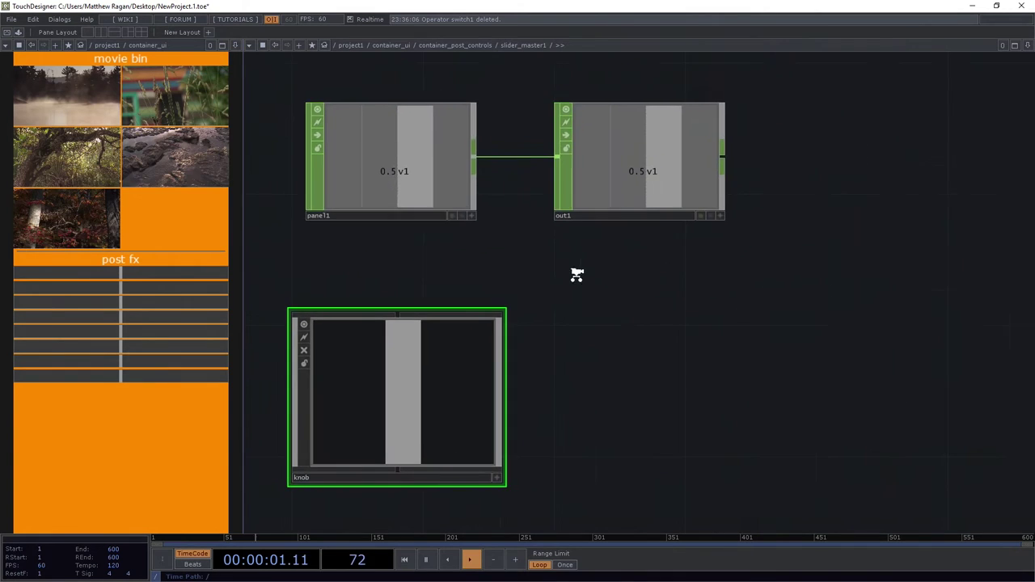
middle_click_drag(577, 275, 515, 233)
key("ctrl+a")
left_click_drag(473, 348, 411, 401)
left_click_drag(416, 227, 538, 253)
left_click(566, 384, "shift")
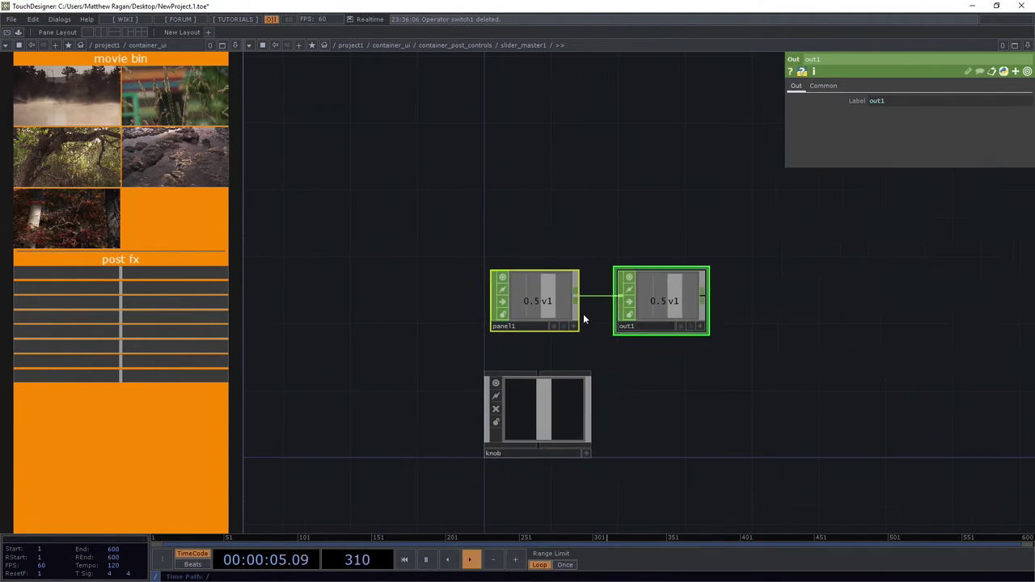
scroll(584, 314, "up", 3)
mouse_move(535, 310)
left_mouse_down()
mouse_move(518, 310)
mouse_move(523, 301)
left_mouse_up()
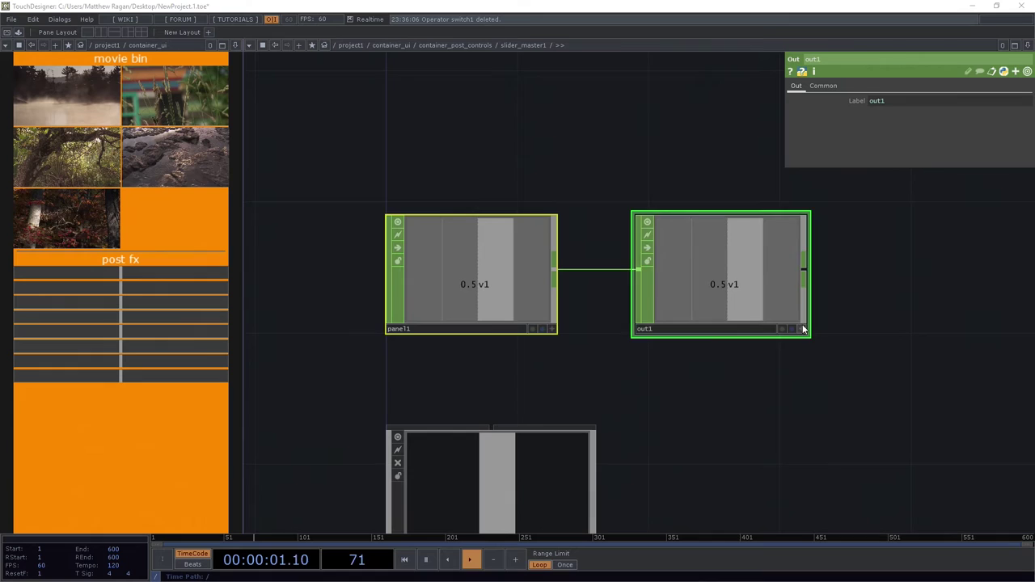
key("Tab")
type("t")
key("Escape")
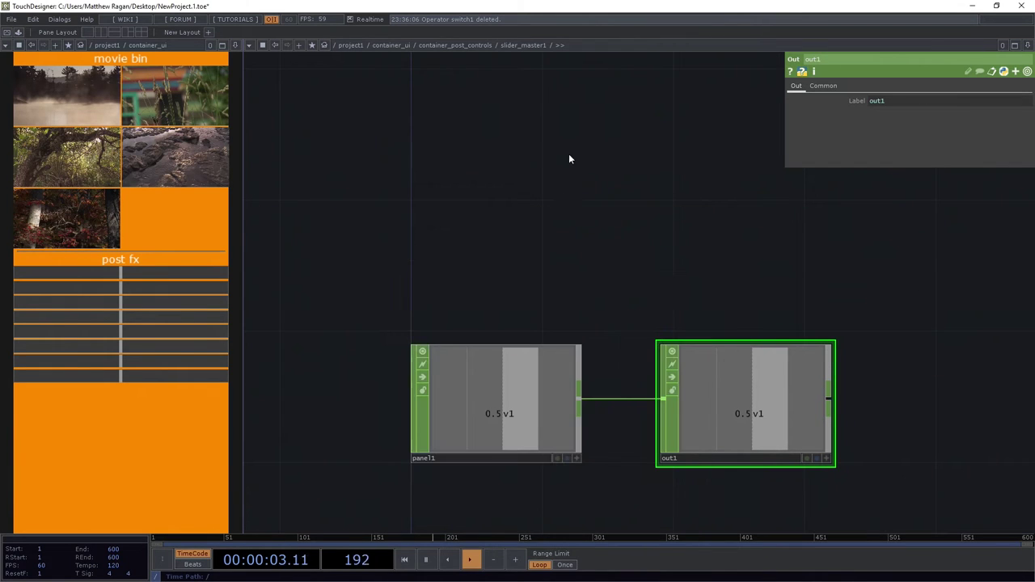
- Return to the parent network and set slider_master1's Background TOP to ./null_final
key("u")
key("p")
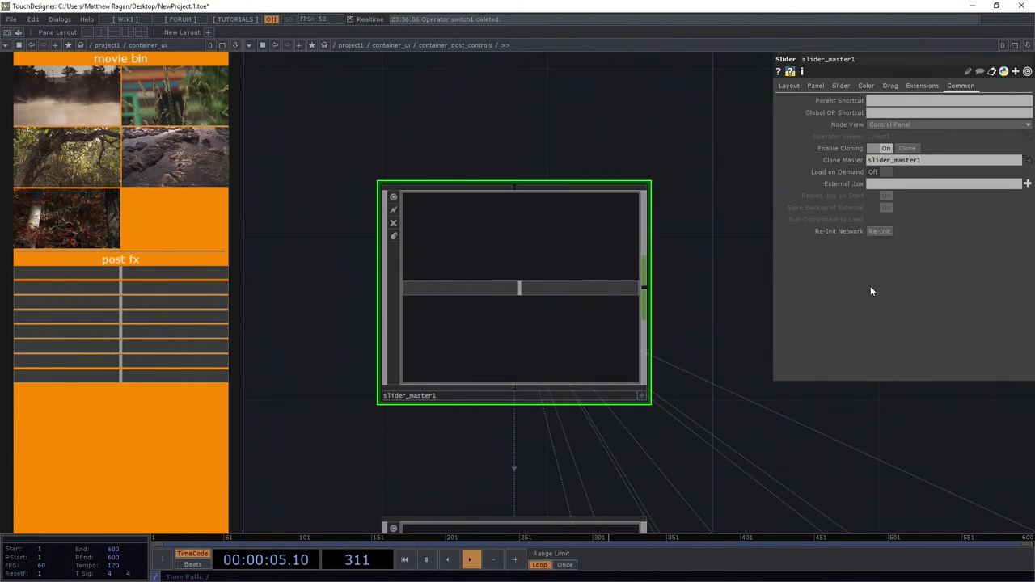
left_click(814, 86)
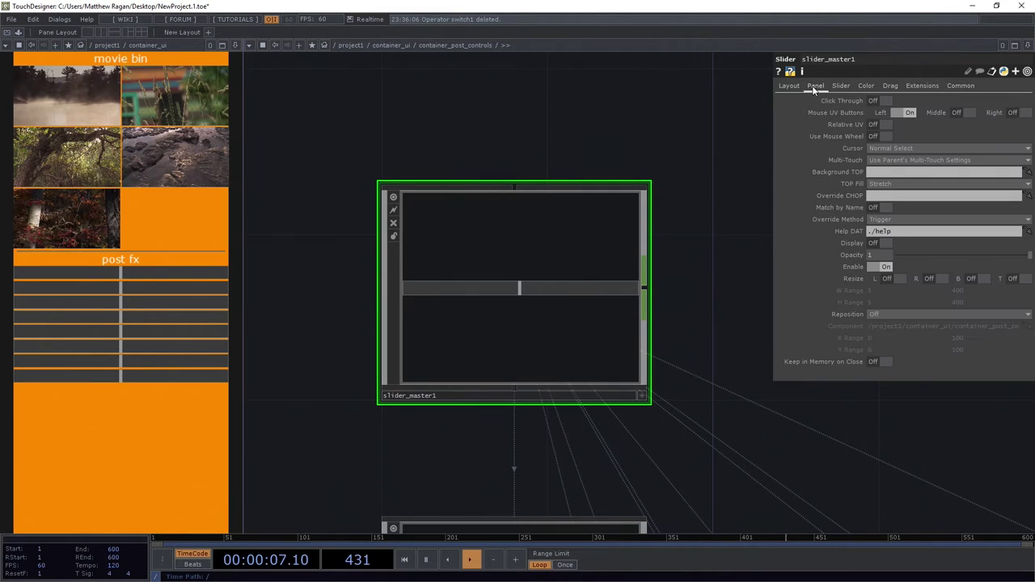
left_click(886, 174)
type("./null_")
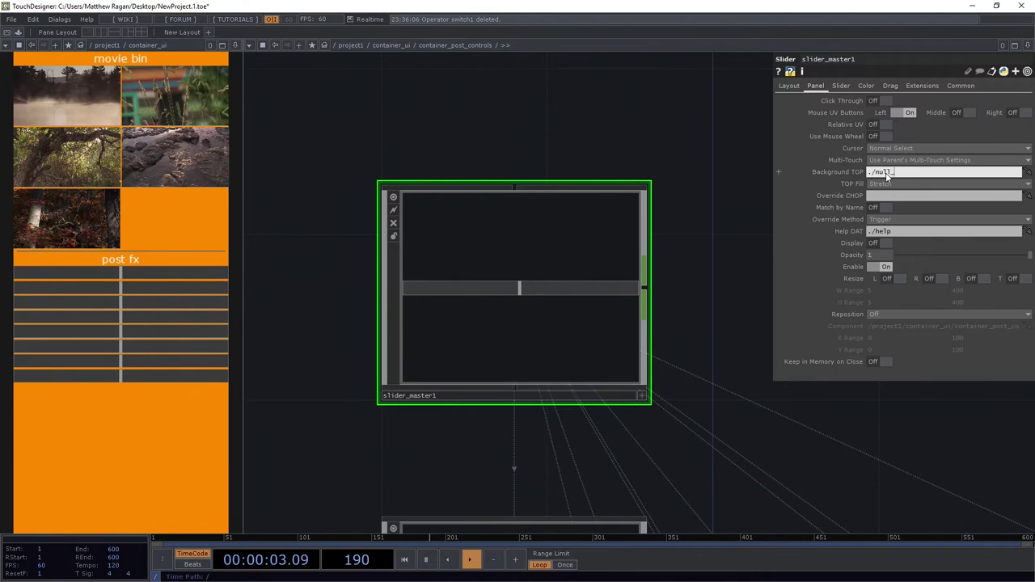
type("final")
key("Return")
- Recreate all the replicated sliders from replicator1
left_click_drag(830, 425, 594, 169)
scroll(669, 268, "down", 4)
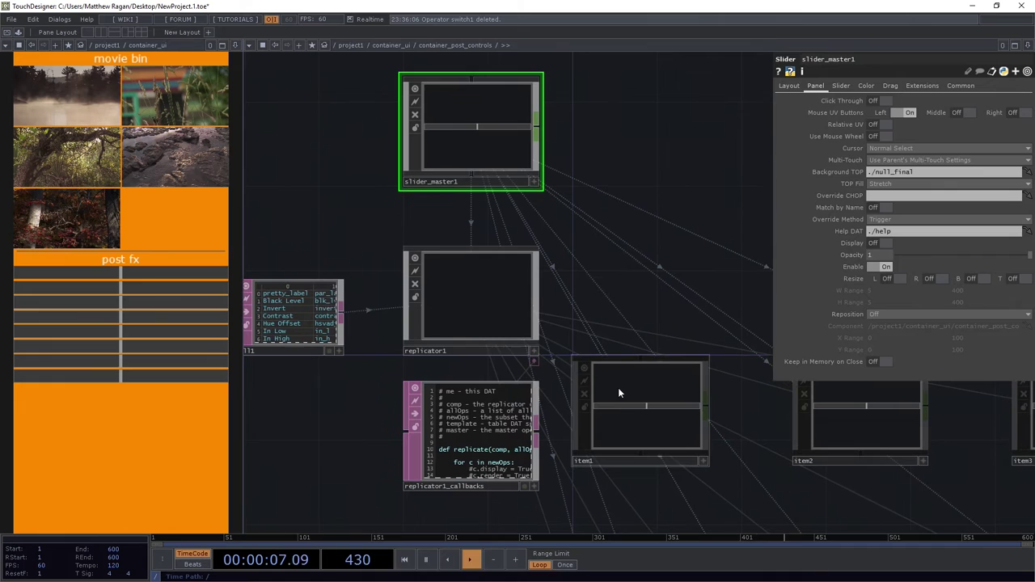
left_click(451, 296)
left_click(901, 257)
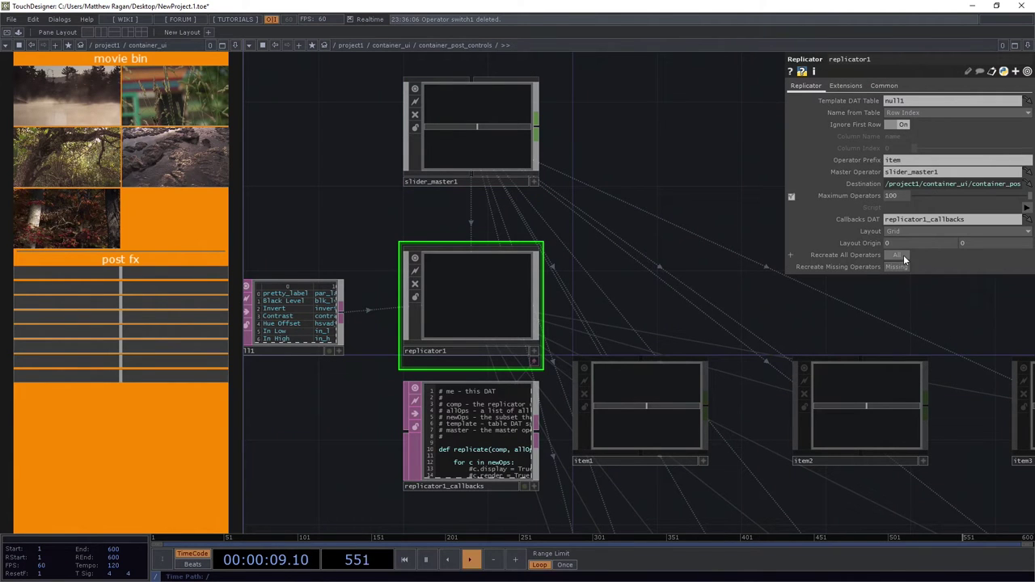
left_click_drag(646, 339, 676, 344)
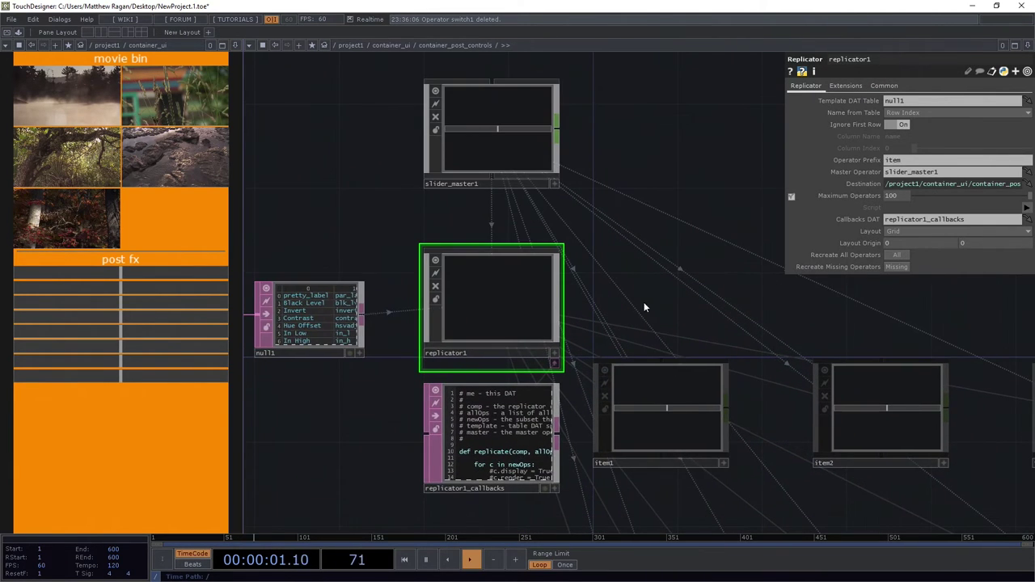
- Check item1's inner network and its panel settings, and open the network inside slider_master1
scroll(672, 414, "up", 5)
scroll(653, 370, "down", 6)
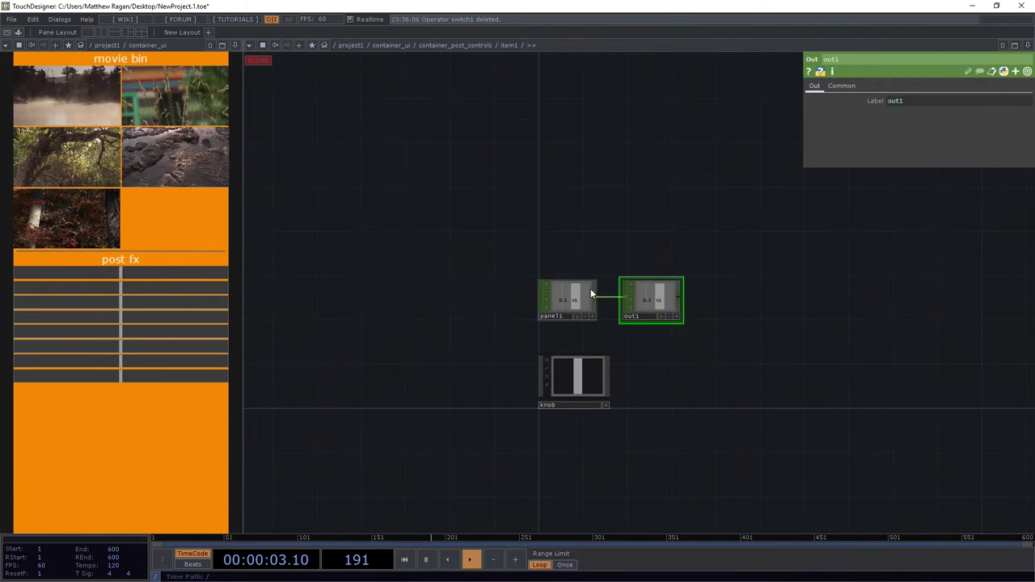
left_click(534, 210)
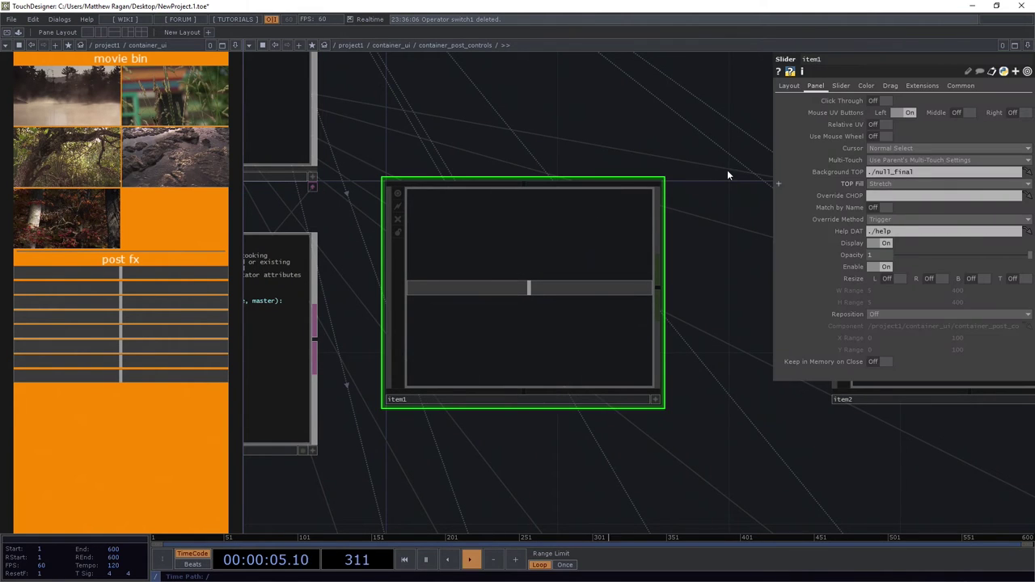
left_click_drag(682, 226, 936, 493)
left_click_drag(705, 175, 789, 372)
scroll(641, 247, "up", 5)
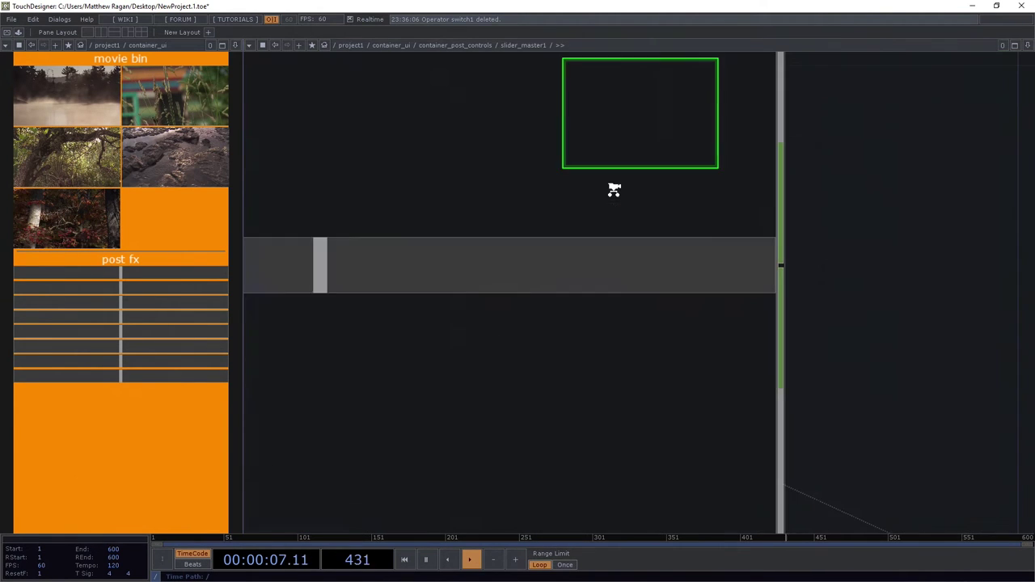
key("Tab")
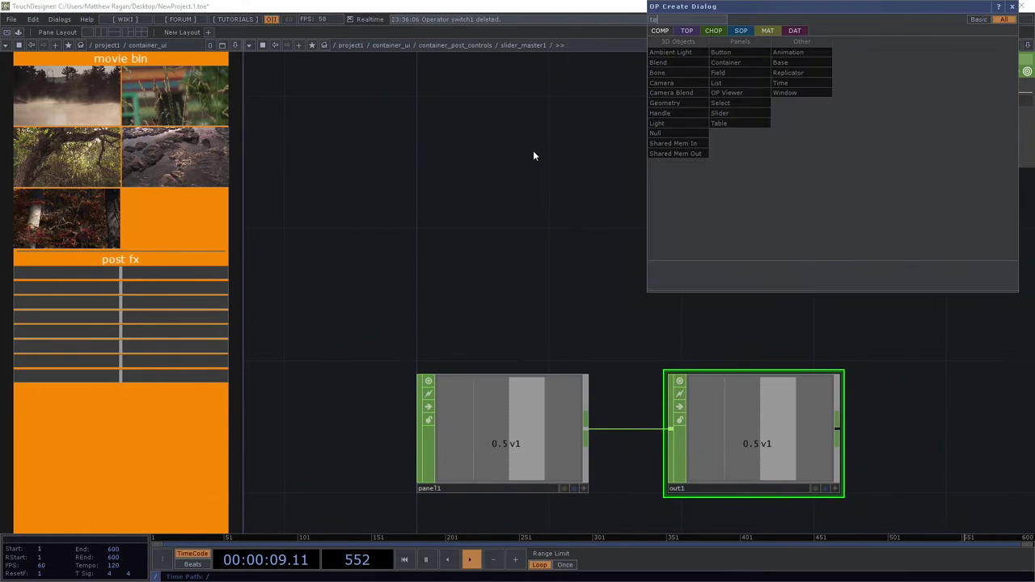
type("tex")
left_click(796, 30)
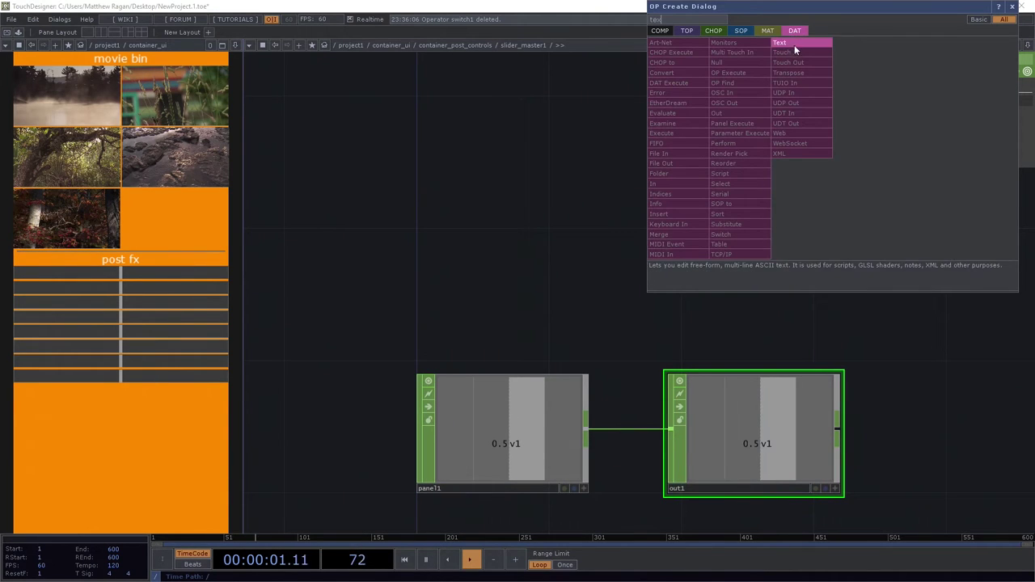
left_click(791, 43)
left_click(524, 162)
scroll(524, 162, "up", 2)
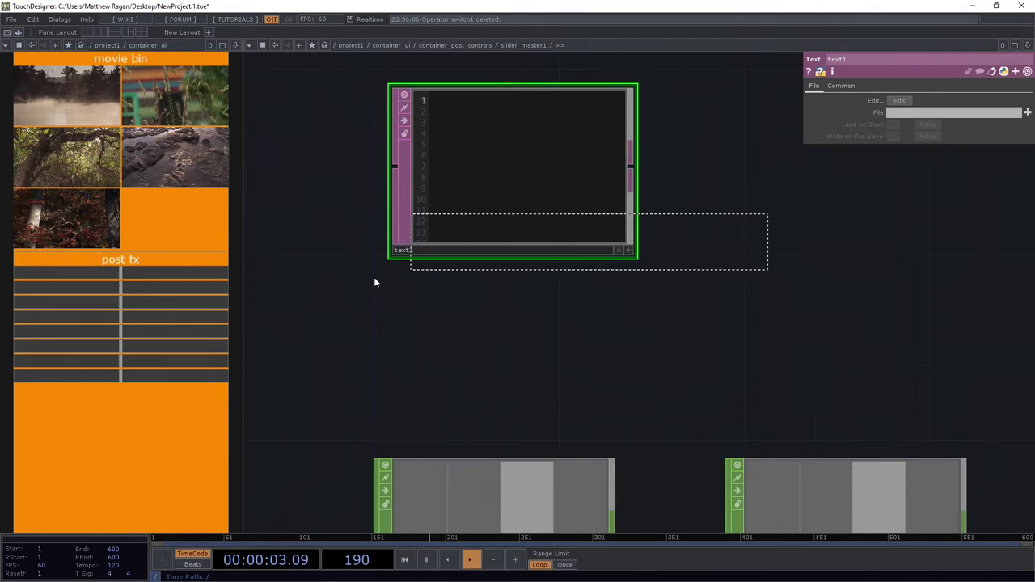
key("Delete")
- Add a Text TOP above panel1 in slider_master1's network
key("Tab")
type("t")
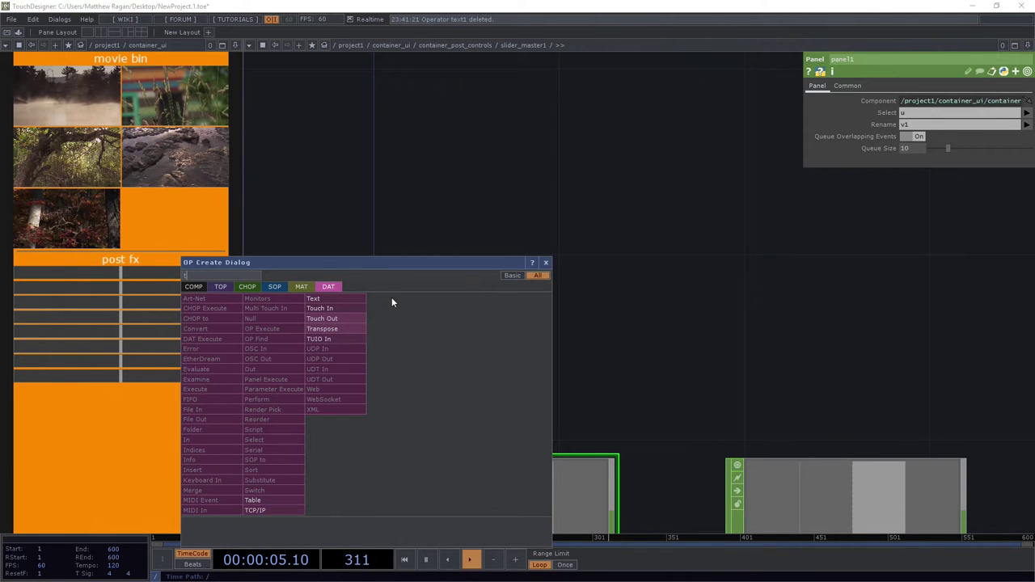
type("ex")
left_click(220, 286)
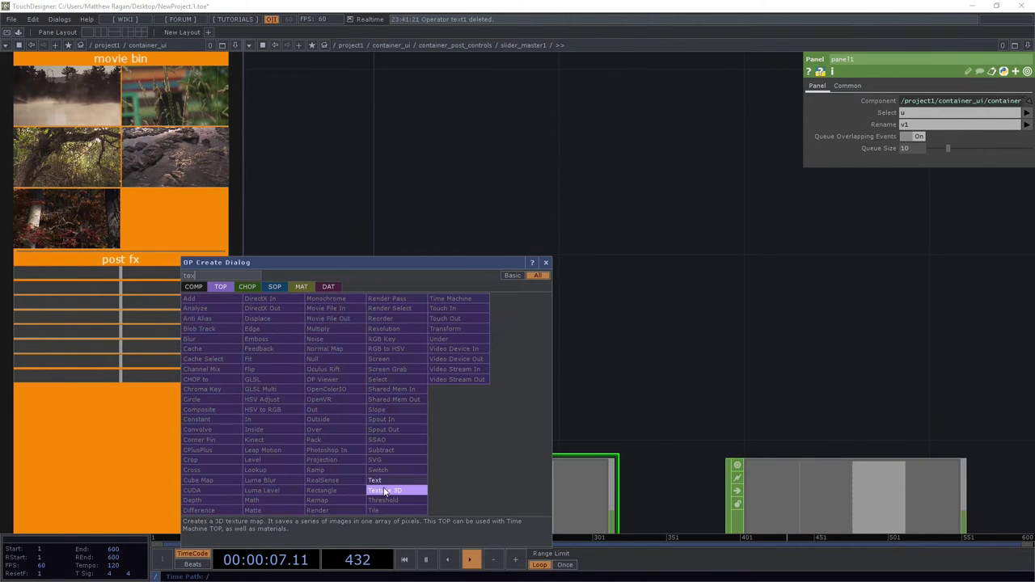
left_click(377, 480)
left_click(493, 158)
scroll(494, 160, "up", 3)
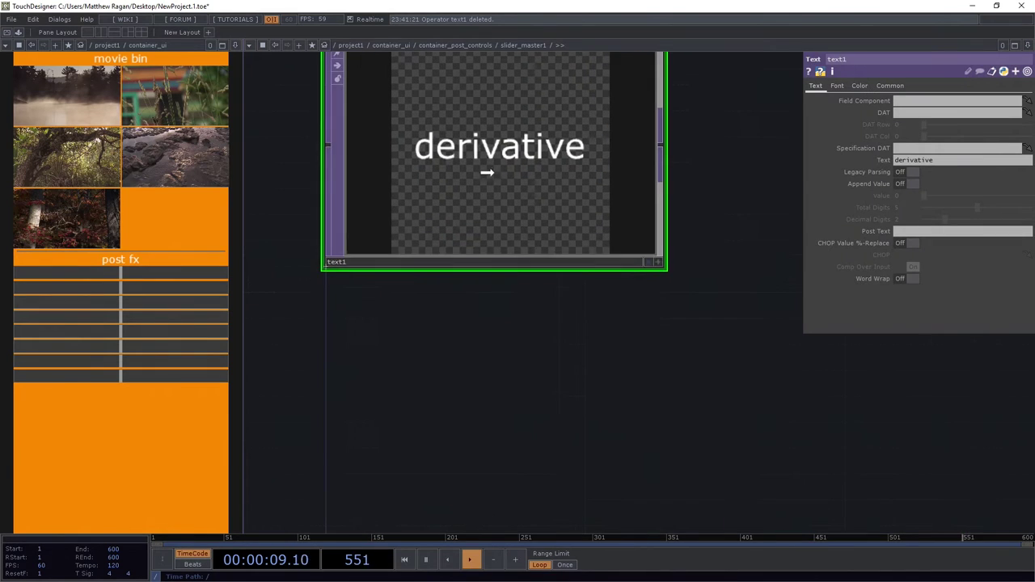
left_click_drag(486, 168, 486, 194)
scroll(702, 296, "down", 3)
left_click_drag(702, 297, 669, 330)
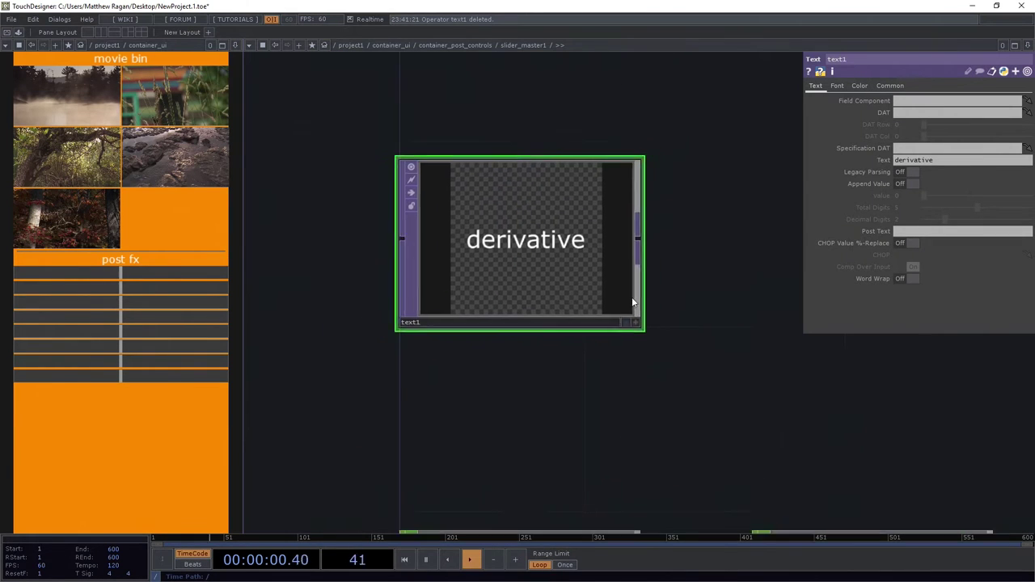
- Set text1's resolution width to the expression parent().par.w
left_click(889, 86)
type("paernt")
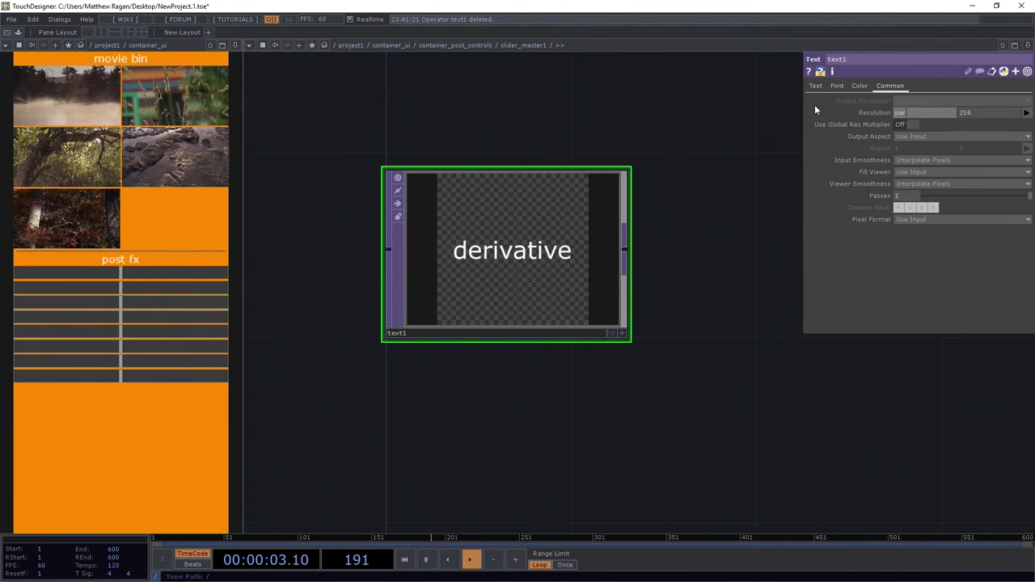
key("BackSpace")
key("BackSpace")
key("BackSpace")
key("BackSpace")
type("rent().par.w")
key("Return")
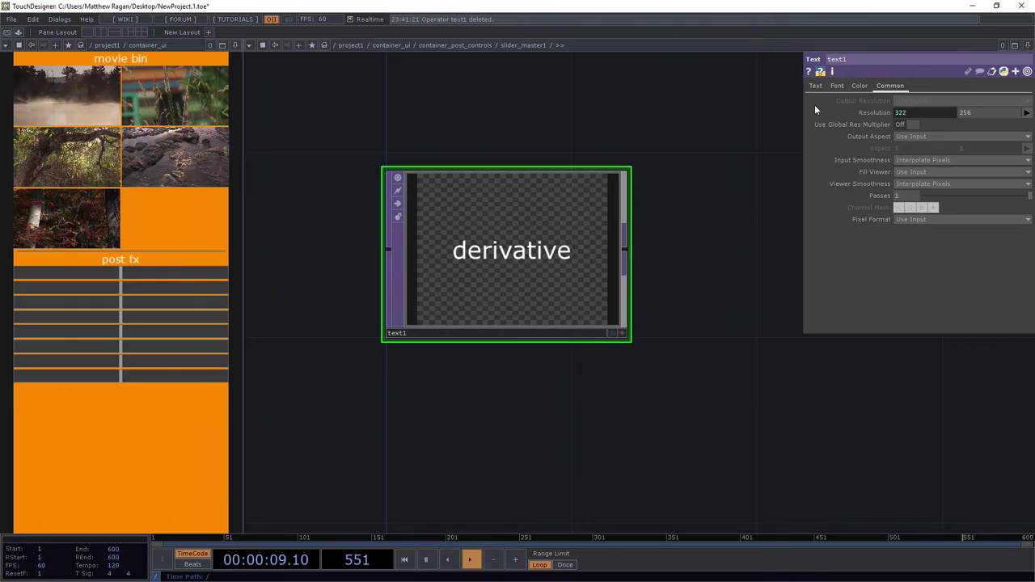
- Set text1's resolution height to the expression parent().par.h
left_click(875, 112)
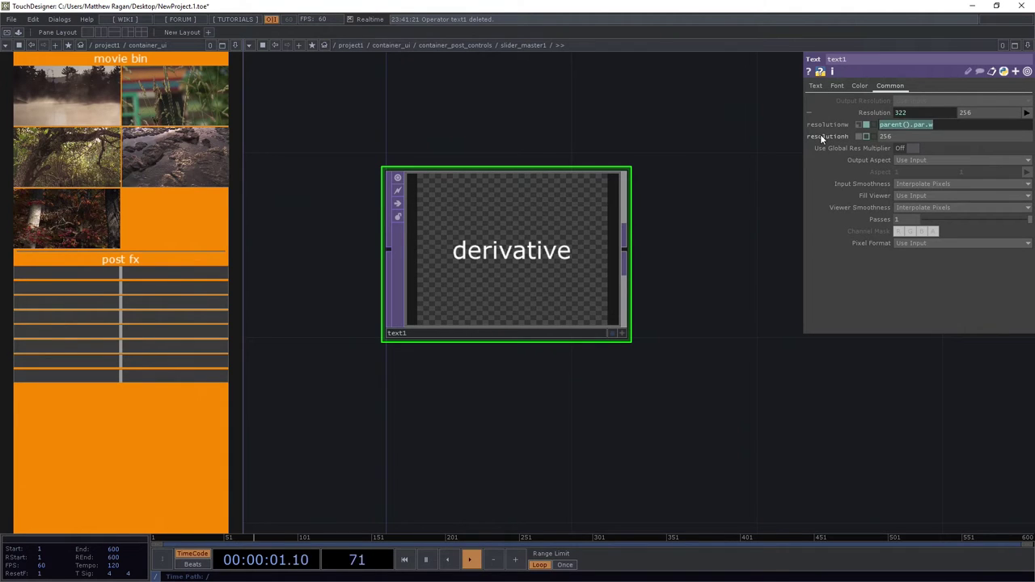
type("parent().par.w")
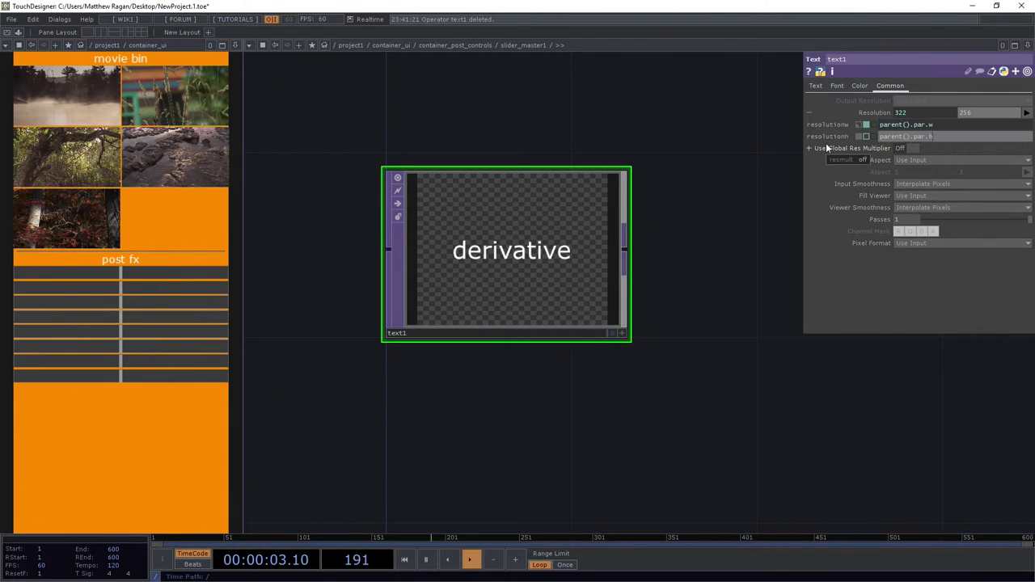
key("BackSpace")
type("h")
key("Return")
- Set text1's horizontal font size to 10
left_click(837, 85)
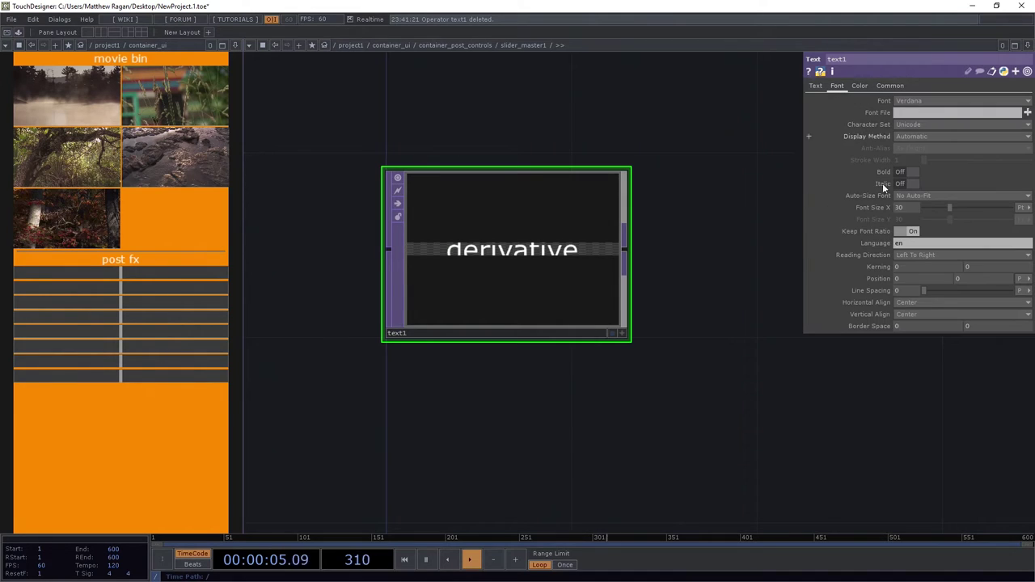
type("10")
key("Return")
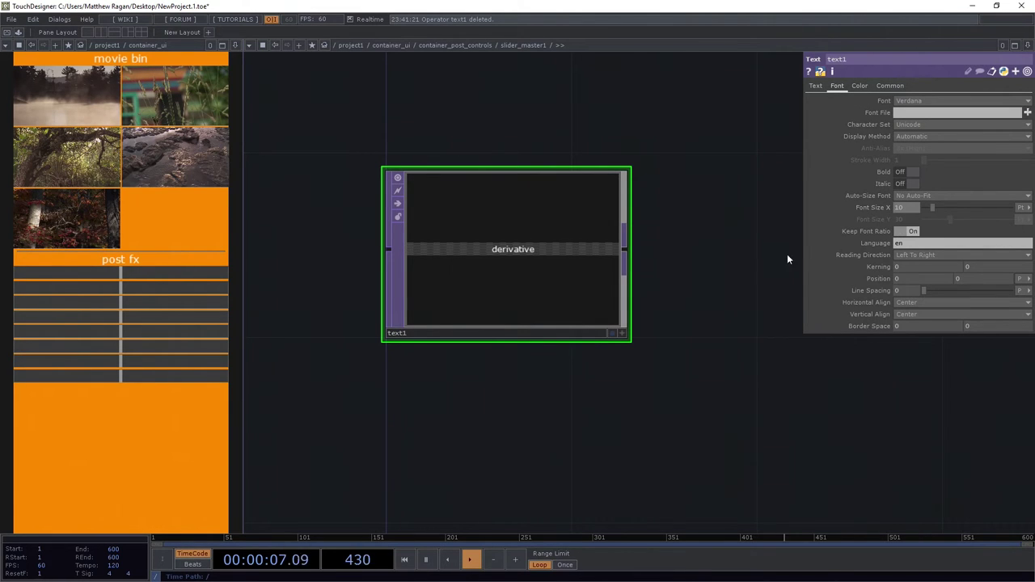
left_click_drag(787, 259, 759, 271)
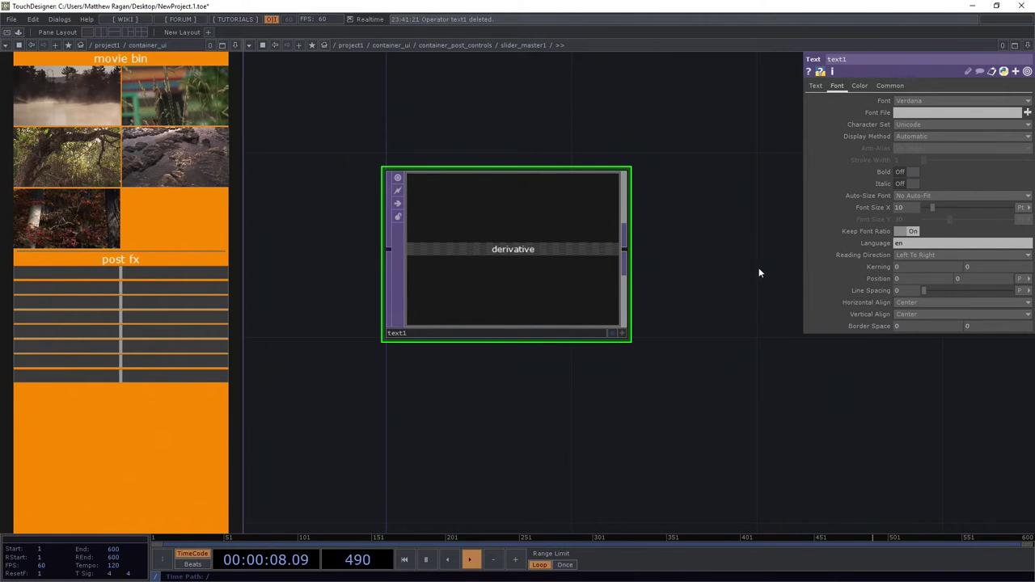
- Add a Null TOP connected to text1's output, placed beside it
right_click(622, 251)
left_click(669, 157)
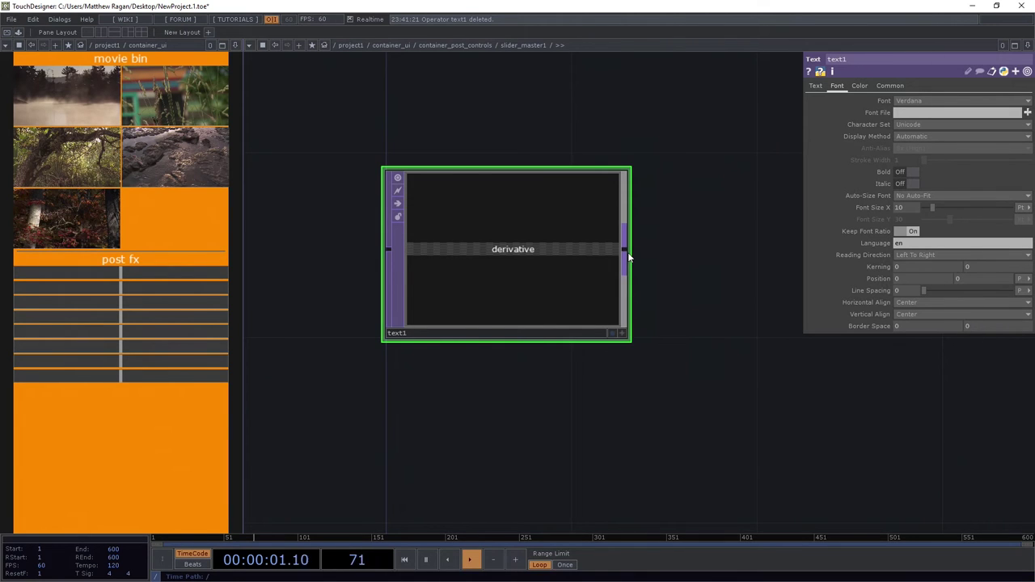
right_click(624, 251)
type("n")
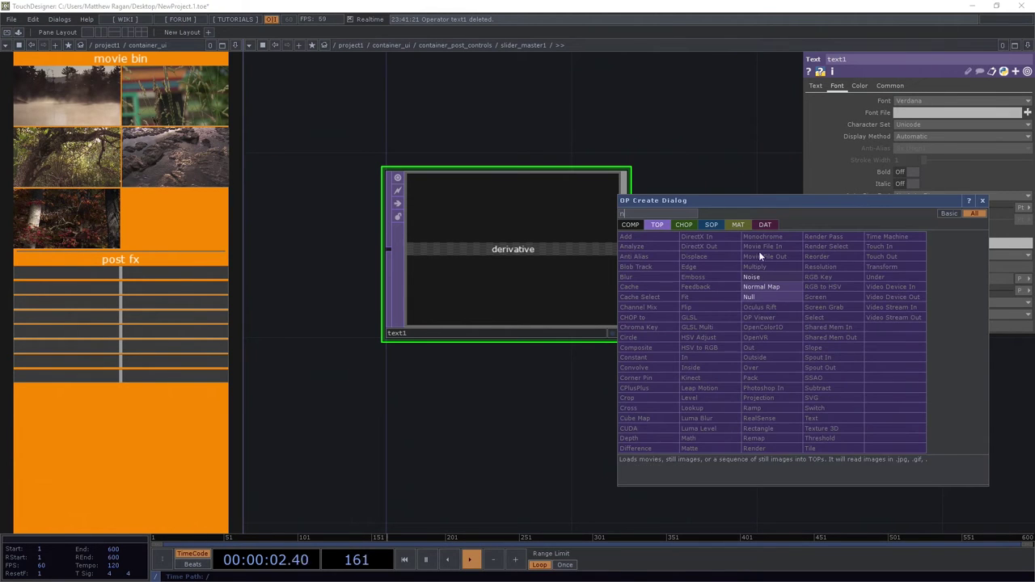
left_click(770, 297)
left_click(697, 271)
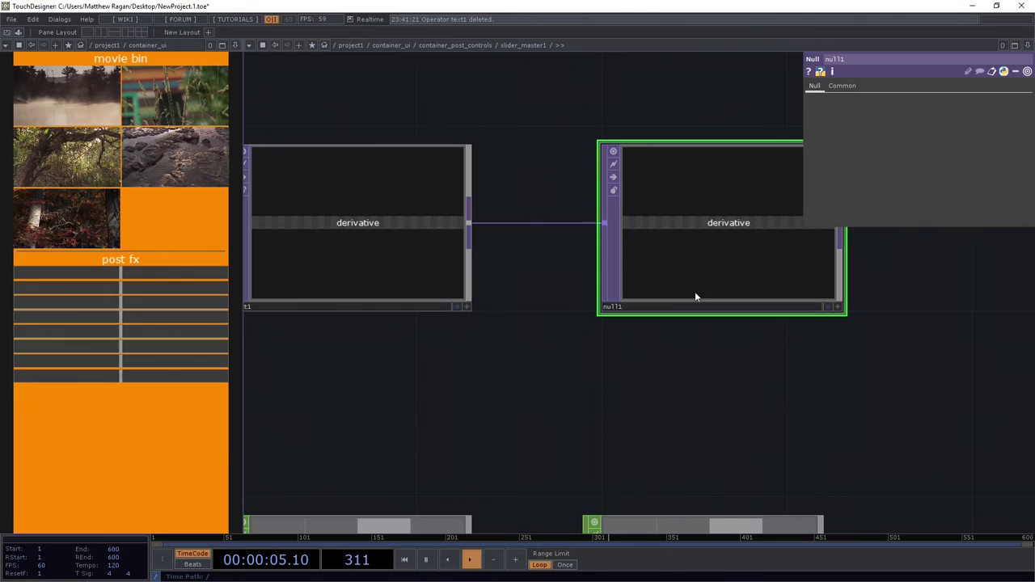
- Rename the new Null TOP as null_final
left_click(696, 309)
key("BackSpace")
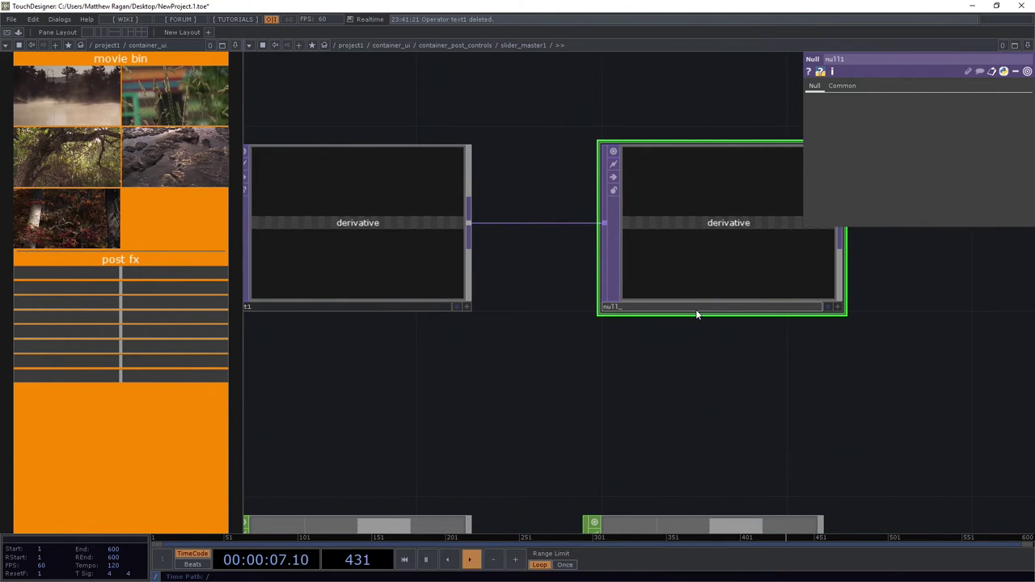
type("_funal")
key("Return")
- Clear the placeholder text from text1's Text parameter
left_click_drag(416, 345, 564, 341)
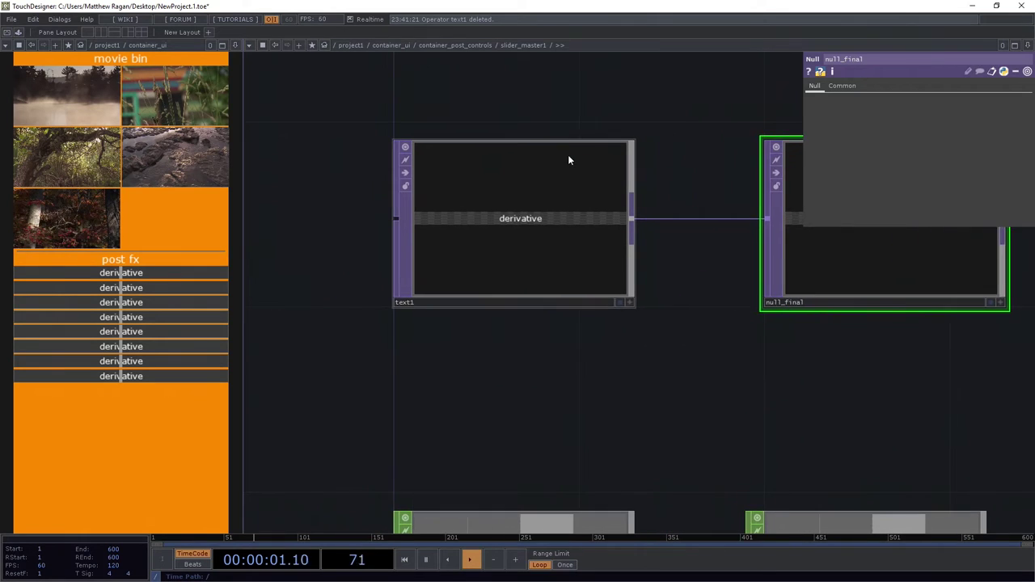
left_click(568, 155)
left_click(816, 86)
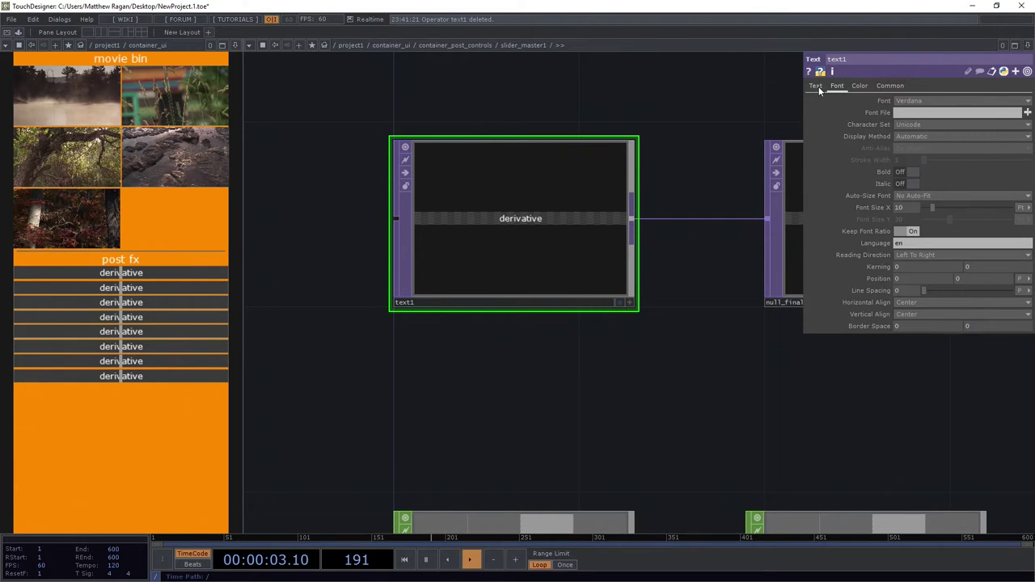
left_click(939, 160)
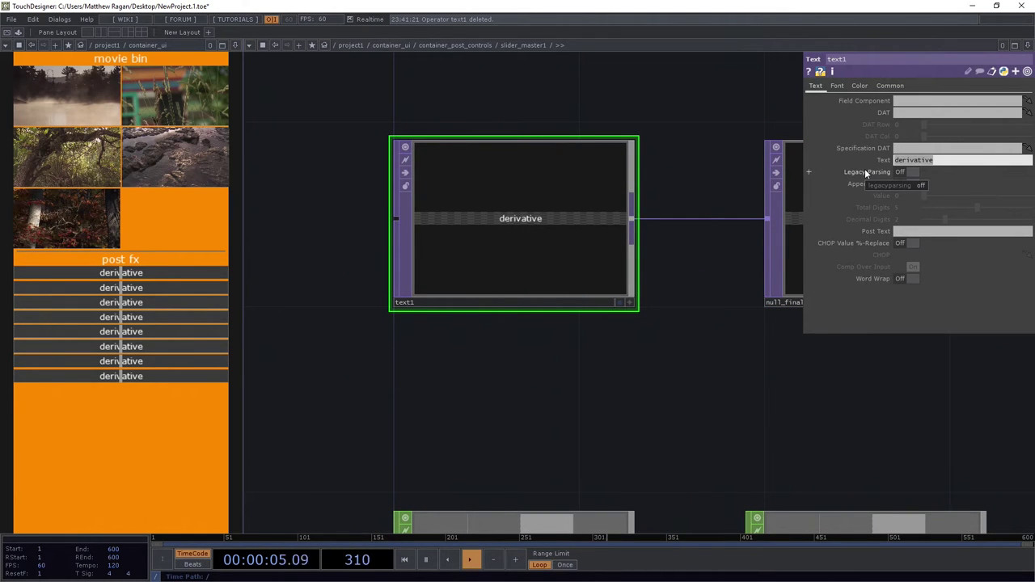
key("BackSpace")
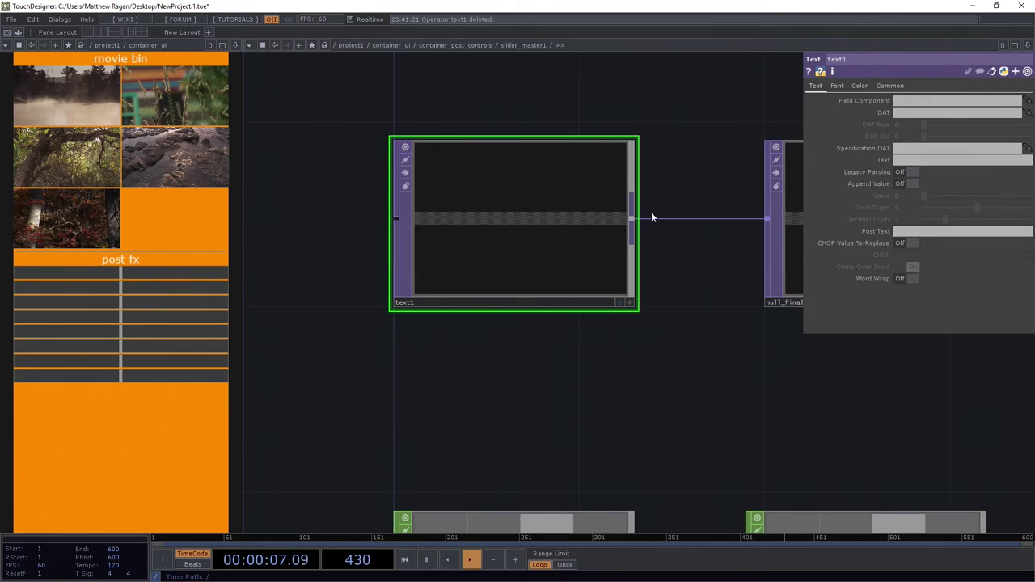
- Set text1's DAT reference to ../null1
left_click(945, 114)
type("../")
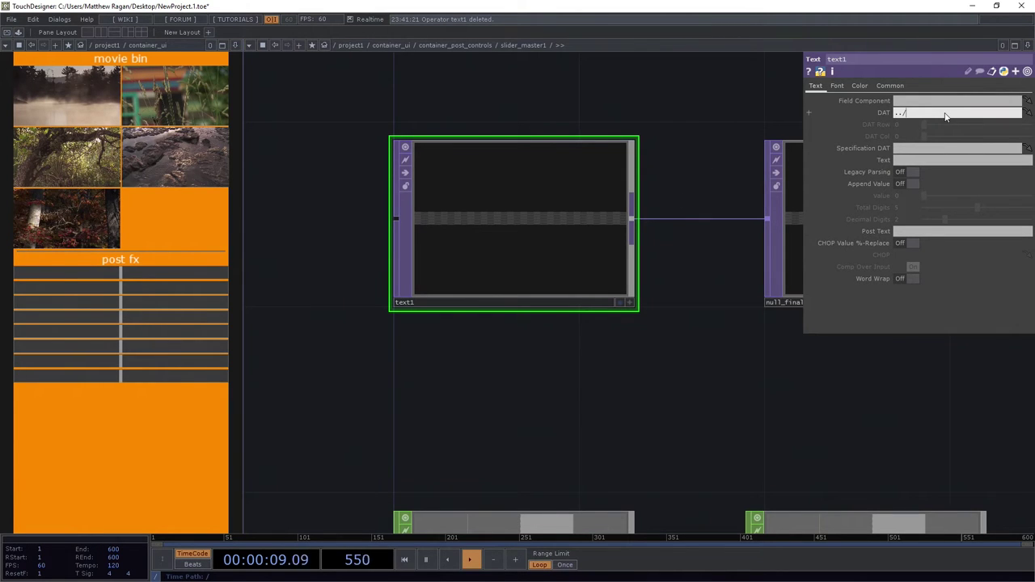
type("null1")
key("Return")
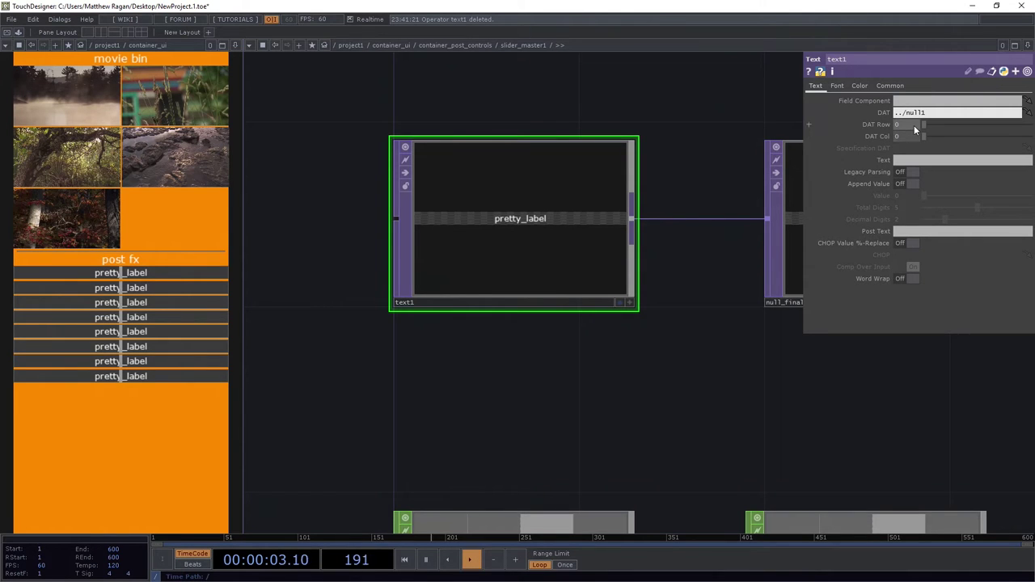
- Set text1's DAT Row to the expression parent().digits
left_click_drag(927, 126, 879, 136)
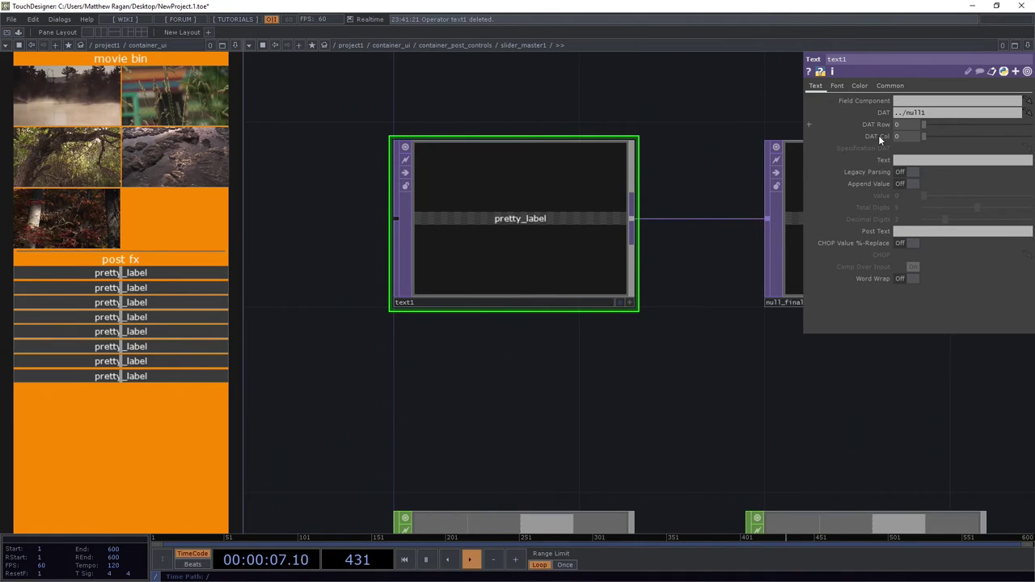
left_click(878, 126)
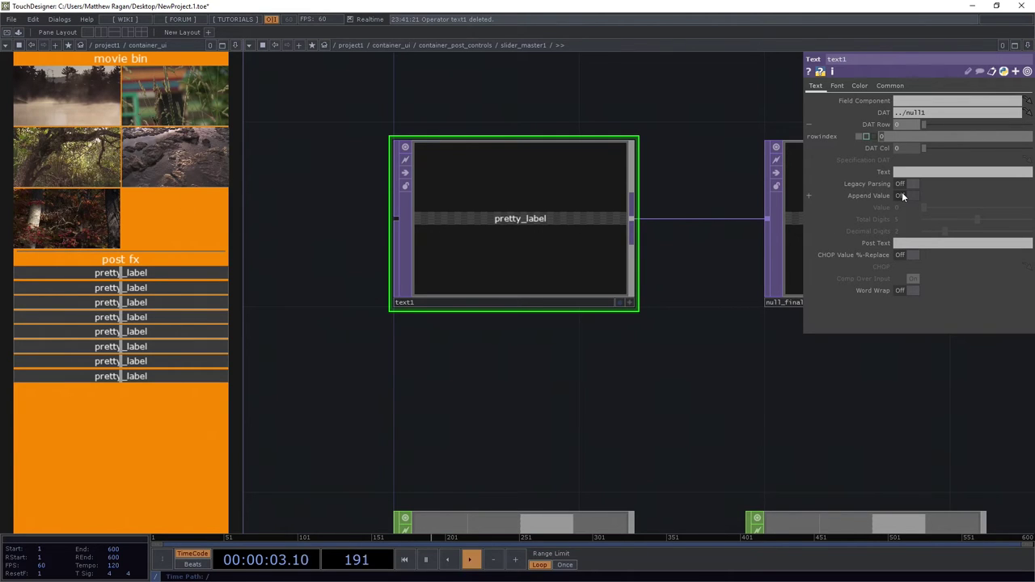
type("parnet()")
key("BackSpace")
key("BackSpace")
key("BackSpace")
type("nt().digits")
key("Return")
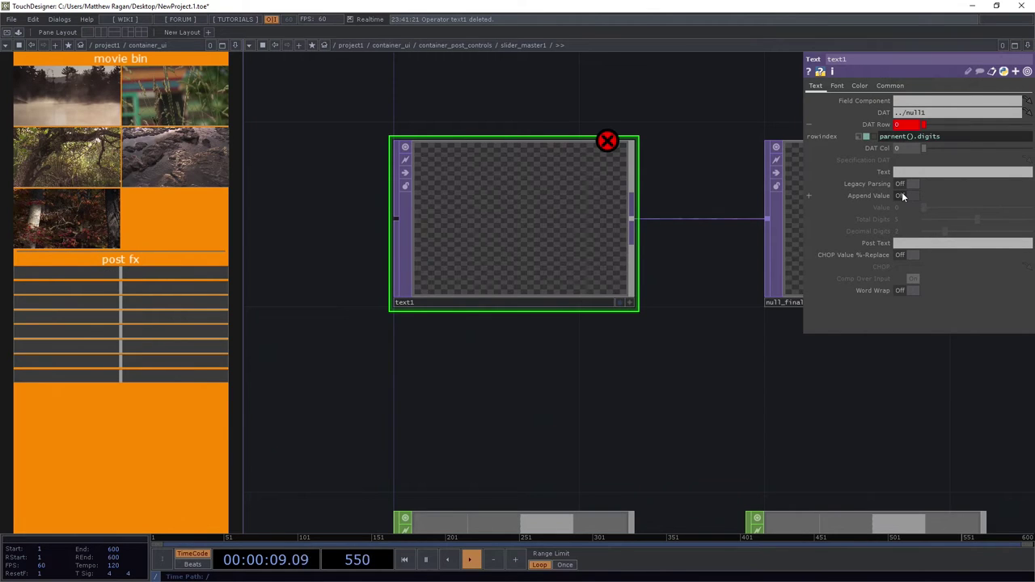
left_click(893, 137)
key("BackSpace")
key("BackSpace")
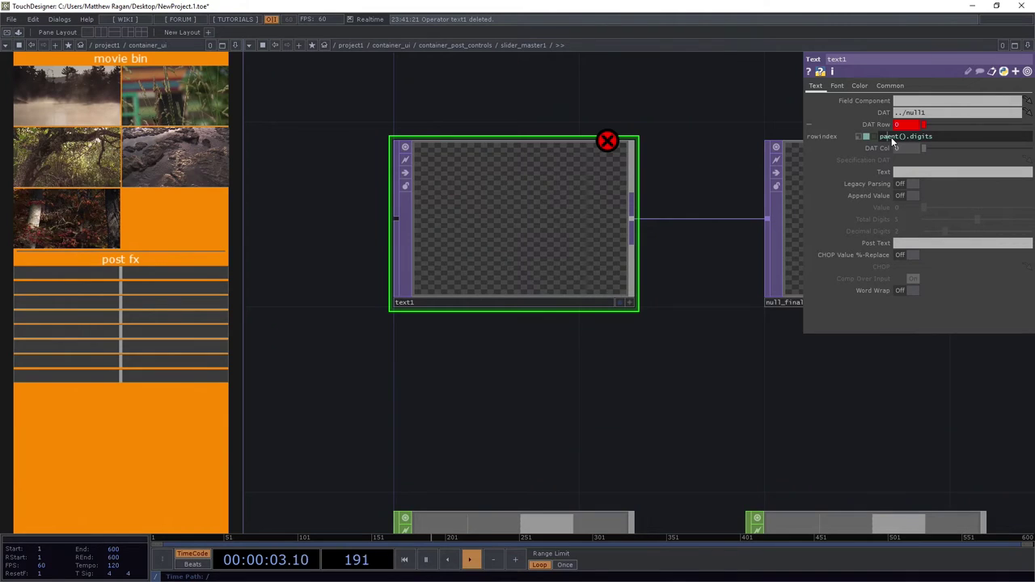
type("r")
key("Return")
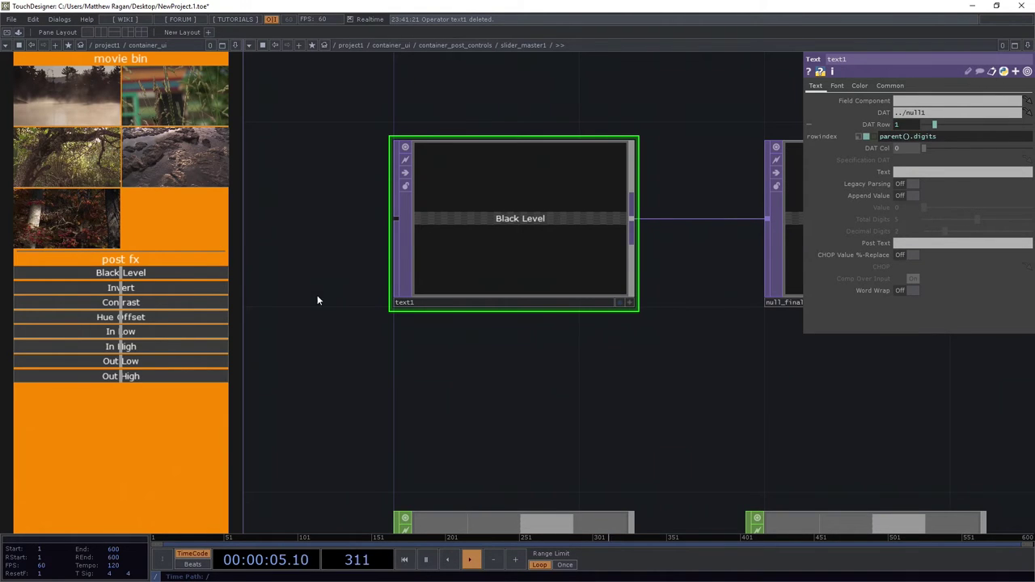
- Test the eight labelled post fx sliders, from Black Level to Out High, by moving each to a different position
left_click(81, 272)
left_click(139, 288)
left_click(71, 302)
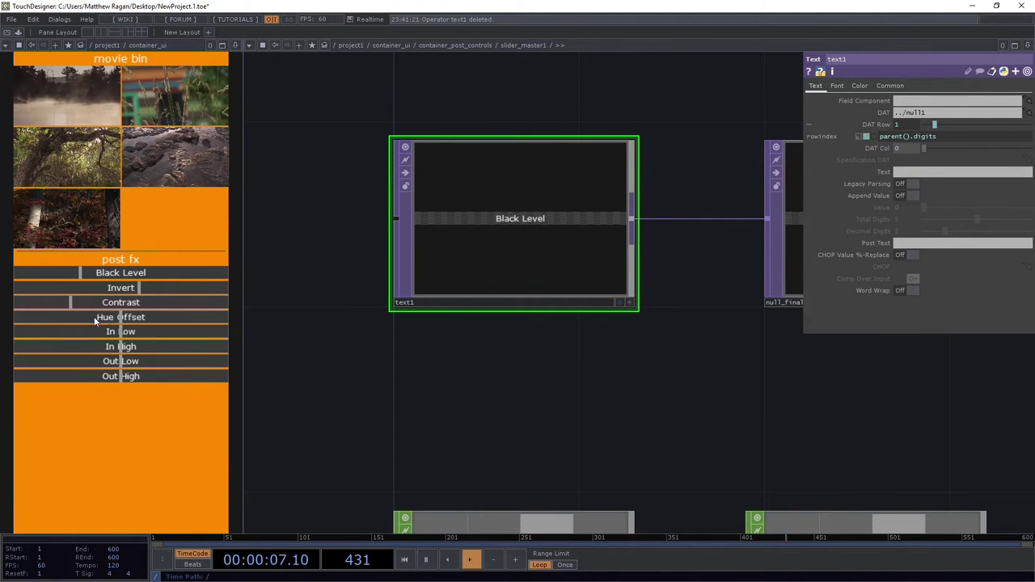
left_click(202, 317)
left_click(48, 331)
left_click(203, 346)
left_click(21, 362)
left_click(222, 376)
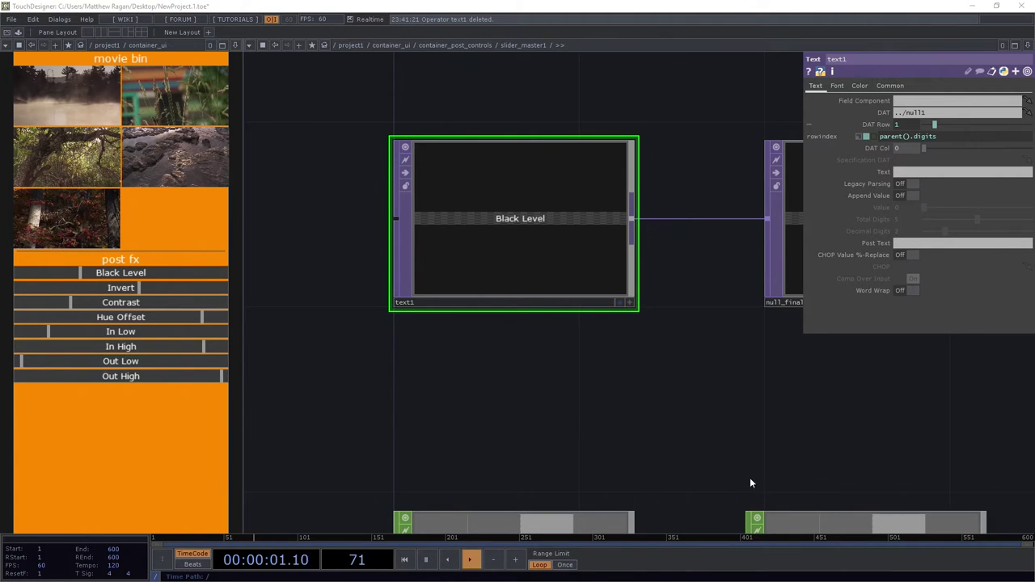
- Move the Black Level slider in the post fx section to its maximum
left_click_drag(811, 416, 711, 303)
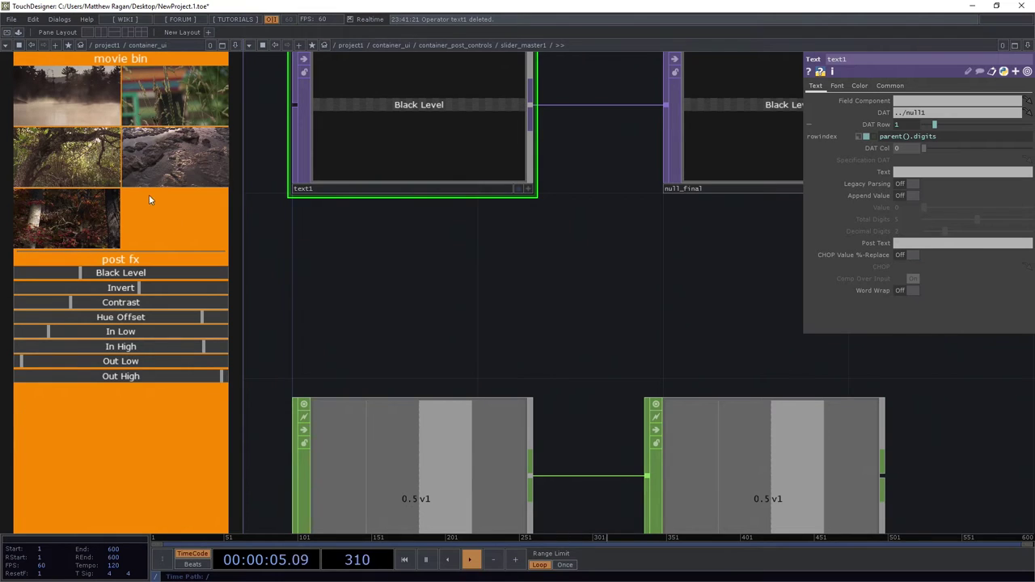
left_click_drag(94, 272, 277, 299)
scroll(538, 300, "down", 5)
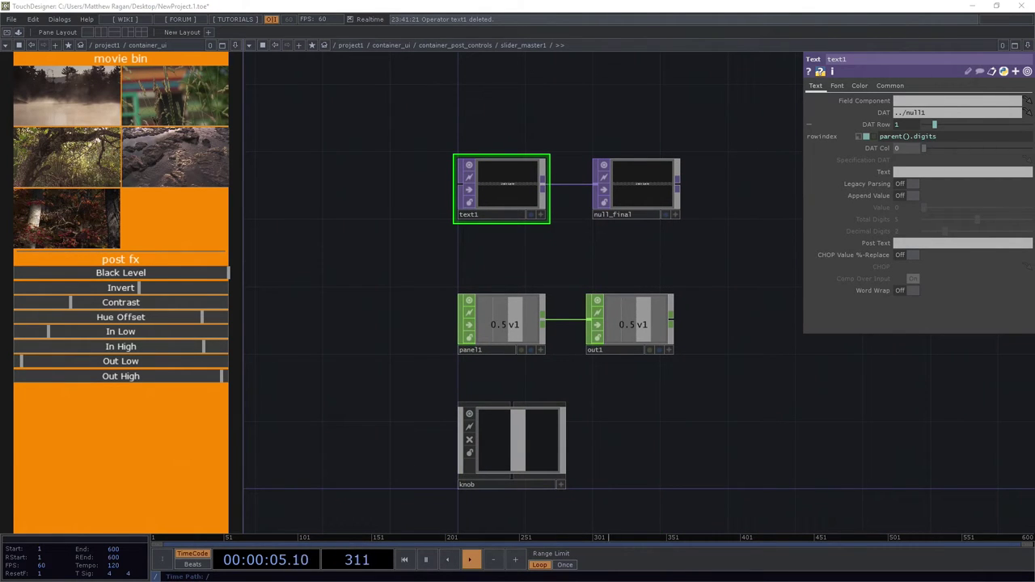
- Widen the knob container's parameter window and examine the full expression that drives its X position
scroll(613, 326, "up", 4)
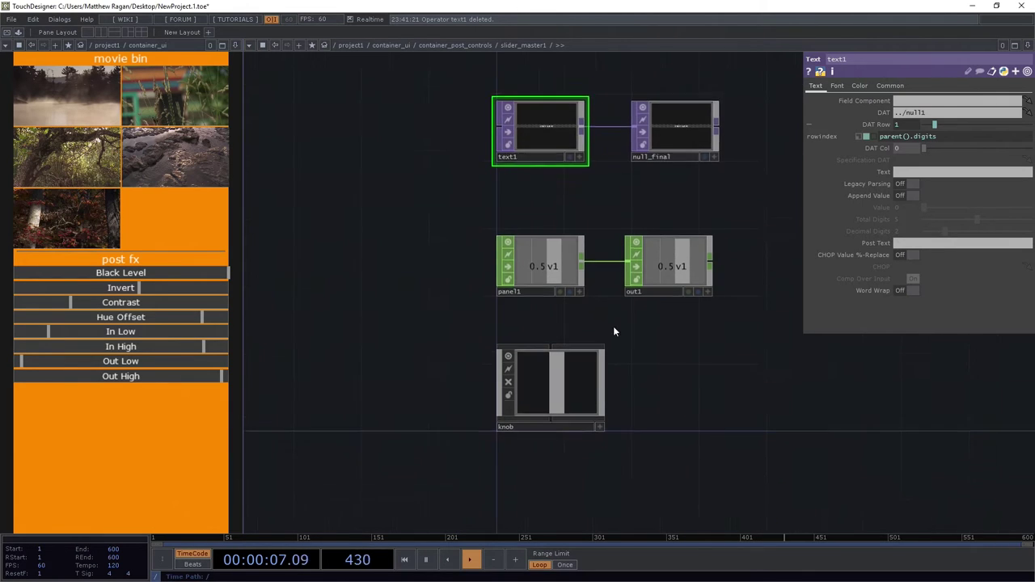
left_click(546, 369)
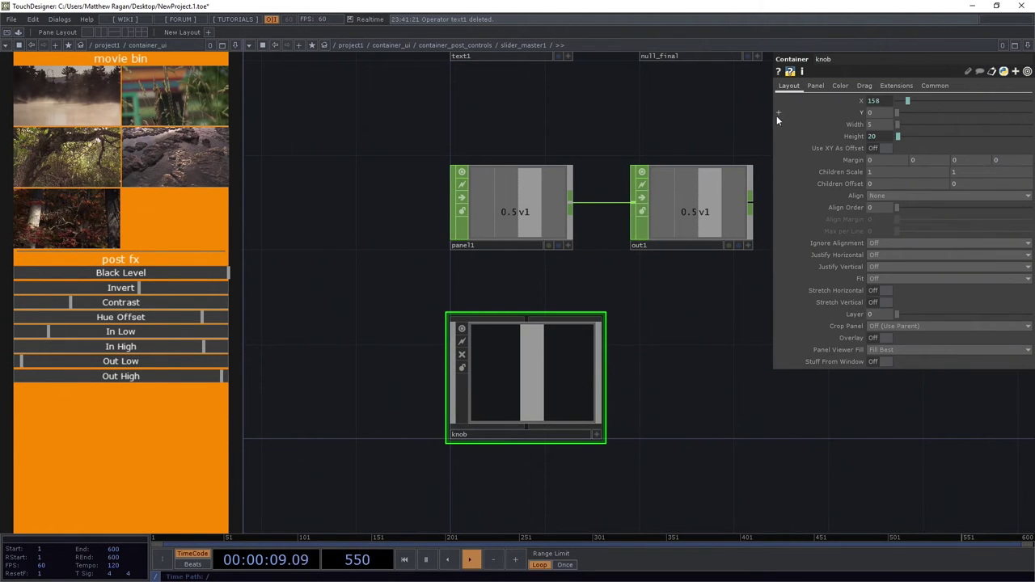
left_click_drag(772, 116, 450, 116)
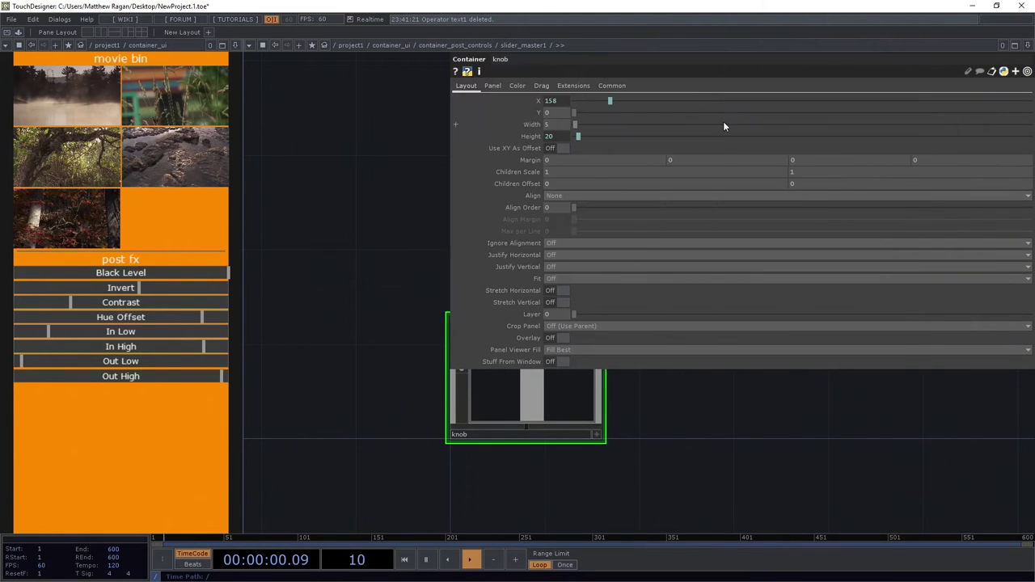
left_click(538, 100)
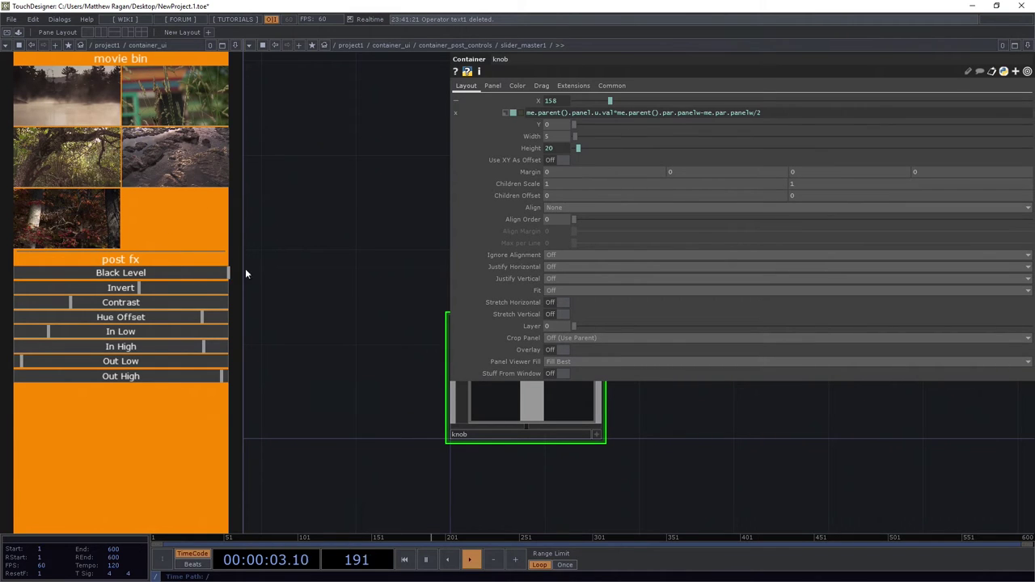
left_click(618, 113)
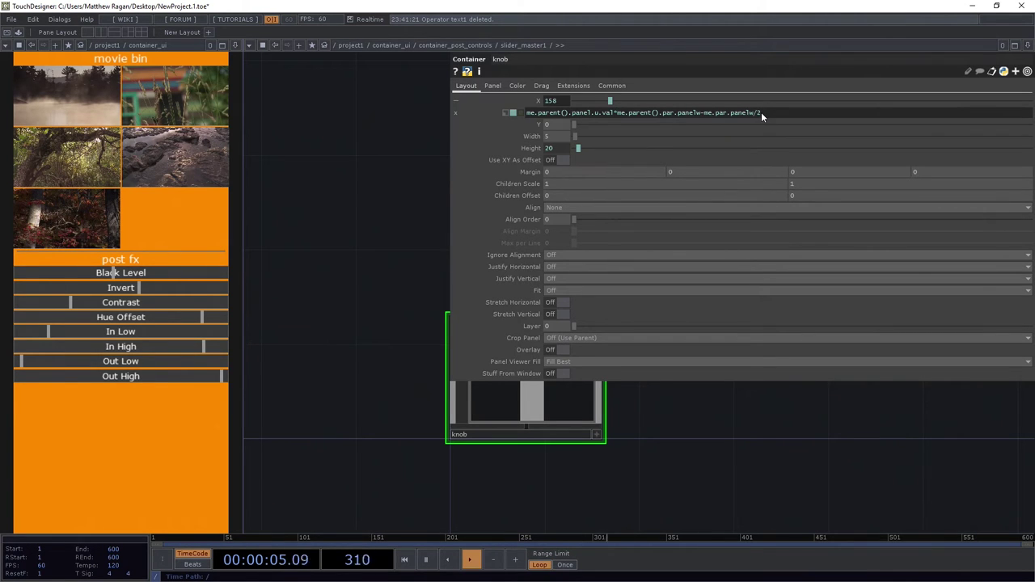
- Add a Panel CHOP to the slider_master1 network, placed beside the knob container
left_click_drag(444, 219, 397, 310)
left_click_drag(383, 373, 410, 388)
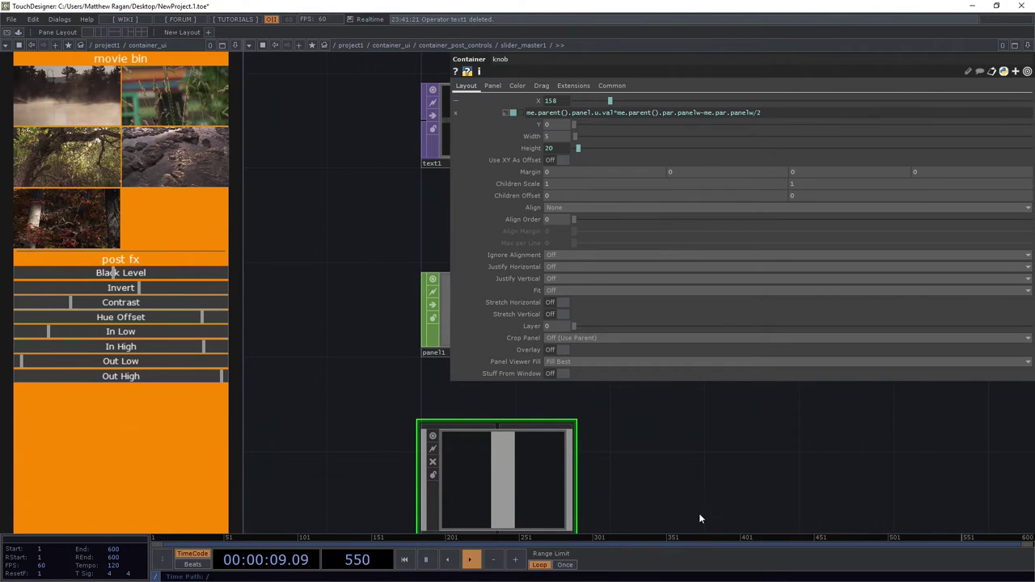
left_click_drag(698, 517, 448, 395)
key("Tab")
left_click(339, 451)
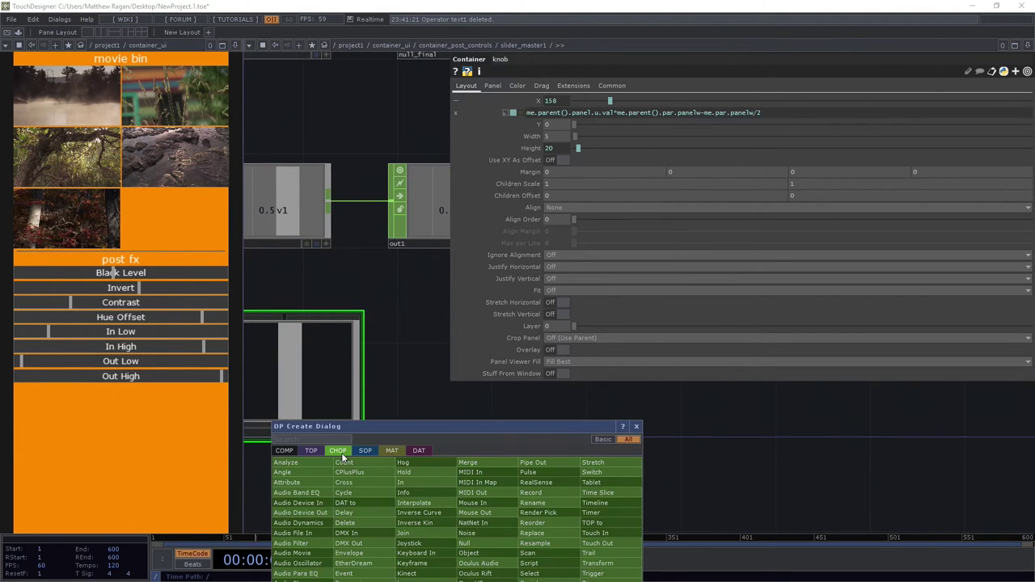
type("panel")
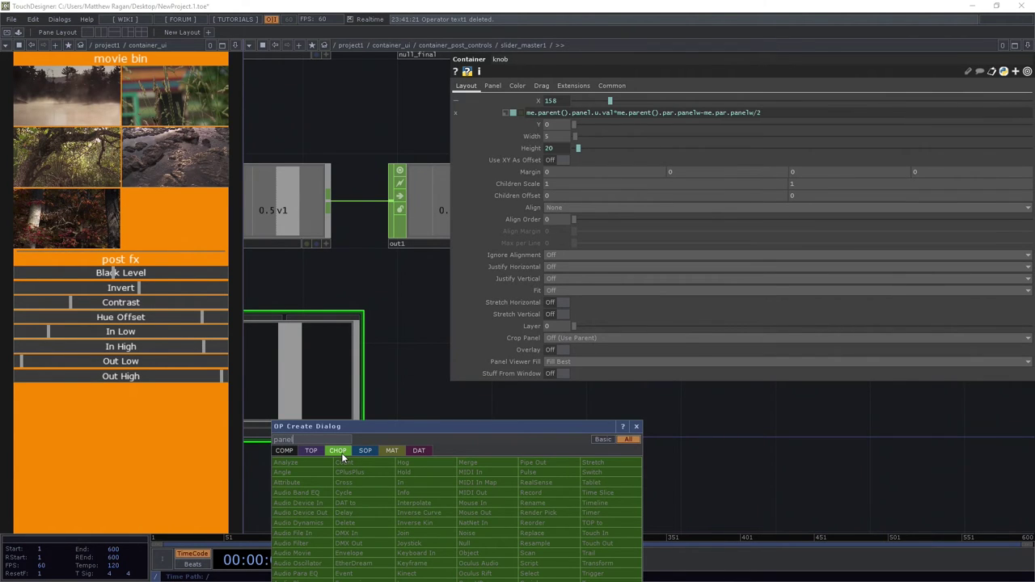
left_click(550, 416)
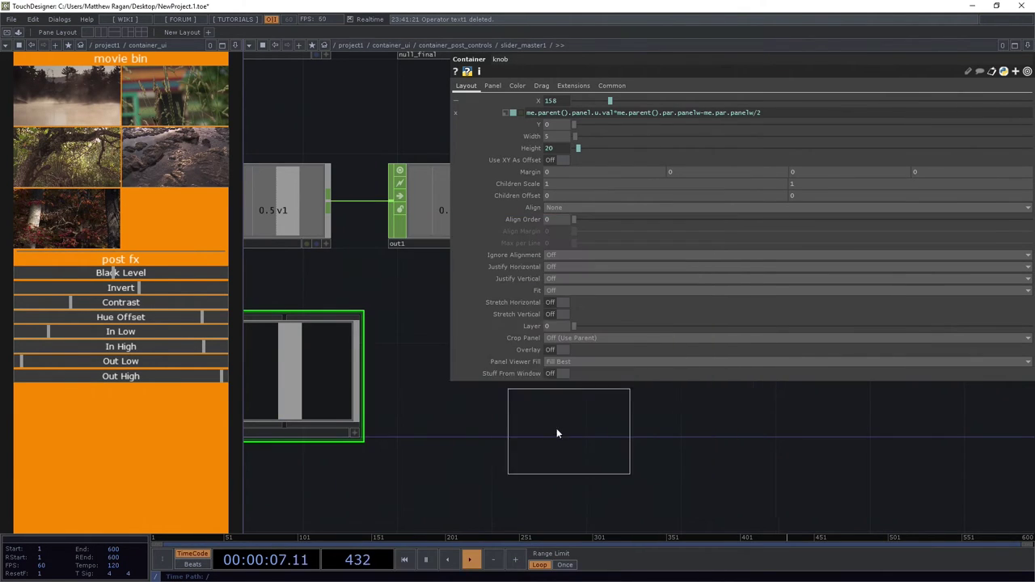
left_click(474, 397)
scroll(474, 398, "up", 10)
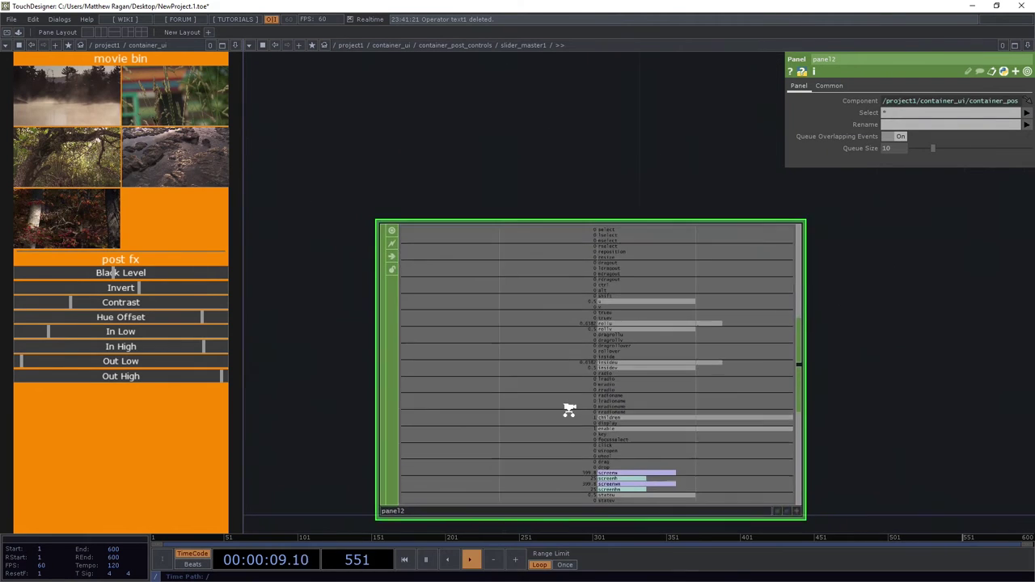
- Open the slider's panel in a floating viewer window and place it above the panel2 operator
scroll(455, 202, "up", 2)
left_click_drag(445, 213, 568, 206)
scroll(568, 204, "down", 5)
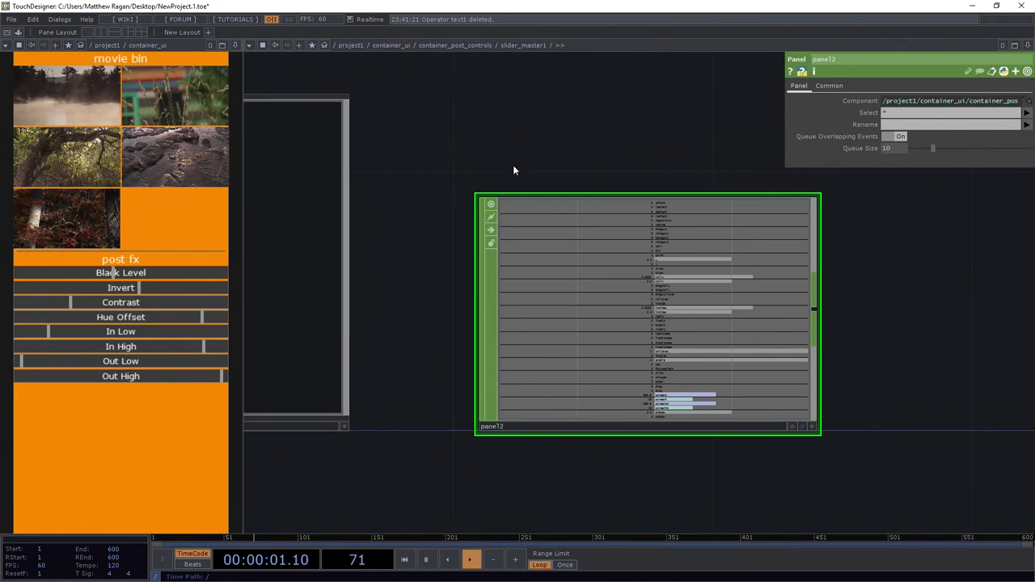
left_click(262, 46)
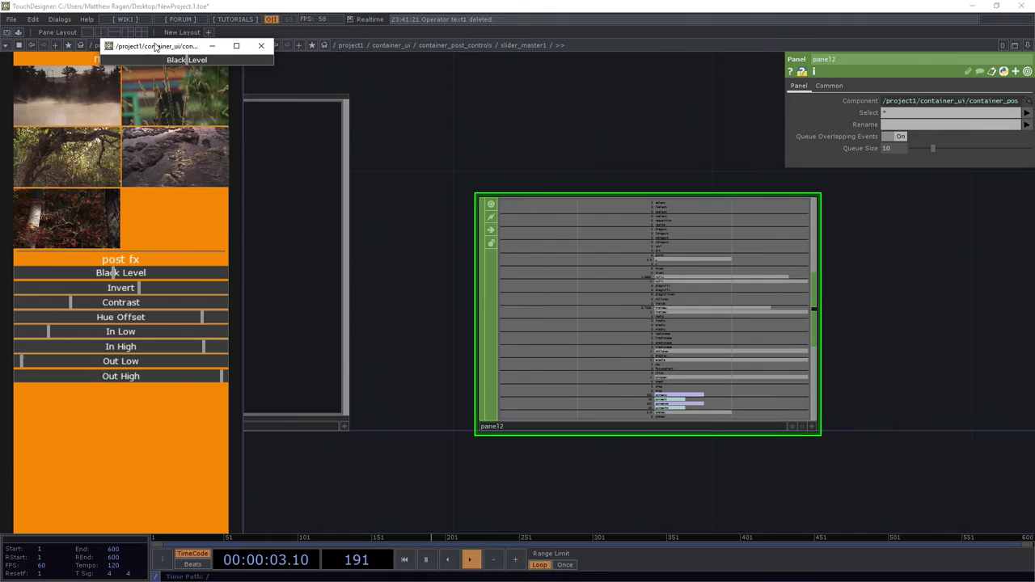
left_click_drag(155, 46, 561, 118)
scroll(696, 301, "up", 2)
scroll(697, 301, "up", 1)
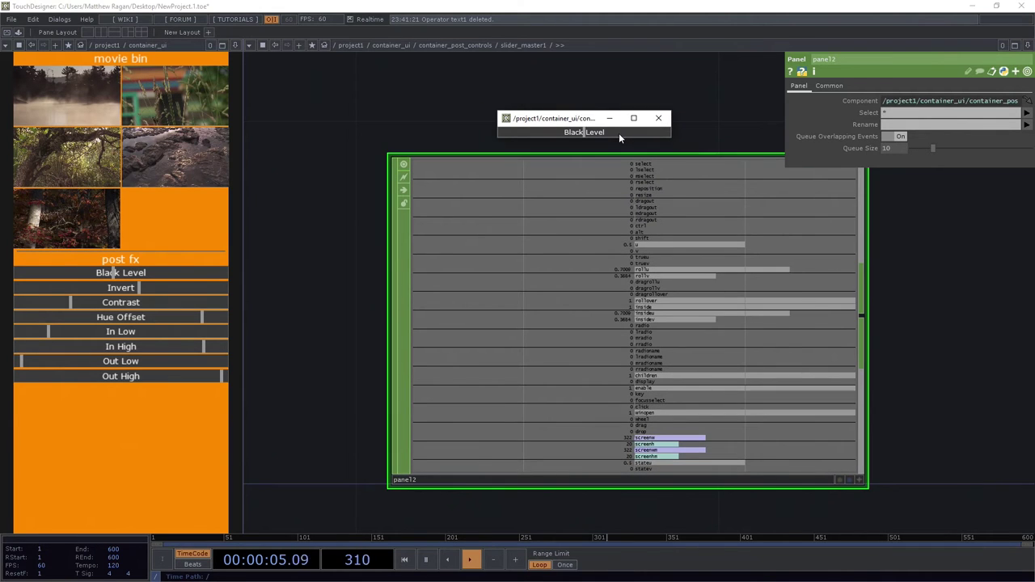
- Move the slider in the floating viewer to compare panel2's channels with the knob's movement
mouse_move(574, 134)
left_mouse_down()
mouse_move(615, 144)
mouse_move(553, 139)
mouse_move(639, 143)
mouse_move(485, 136)
mouse_move(683, 148)
mouse_move(568, 129)
left_mouse_up()
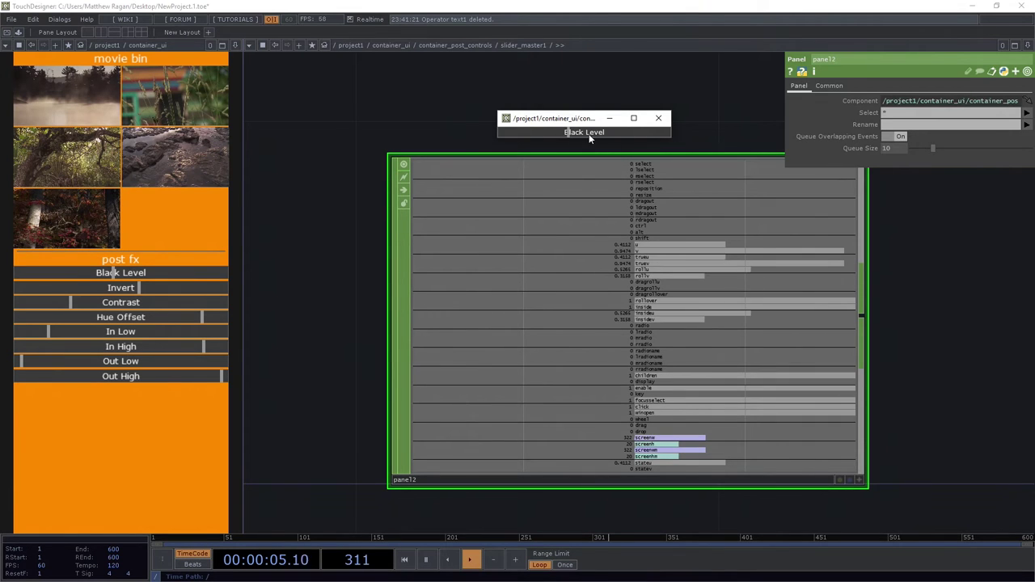
left_click_drag(477, 152, 754, 207)
scroll(754, 206, "down", 6)
left_click_drag(647, 230, 613, 326)
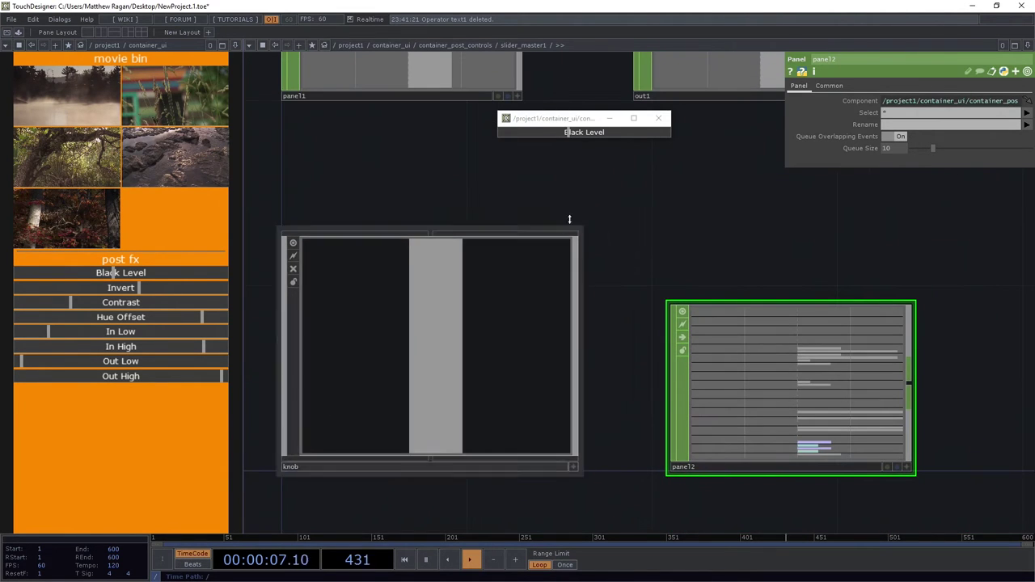
left_click_drag(585, 132, 605, 141)
- Examine the parts of knob's X expression: the parent's panel.u.val, the parent's panelw and half of knob's own panelw
left_click(483, 278)
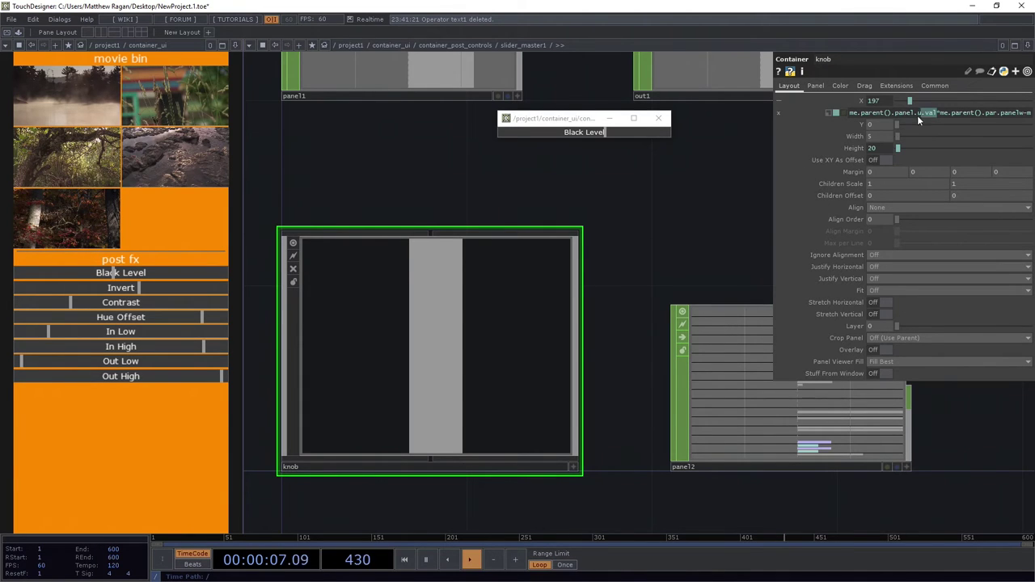
left_click_drag(856, 118, 835, 117)
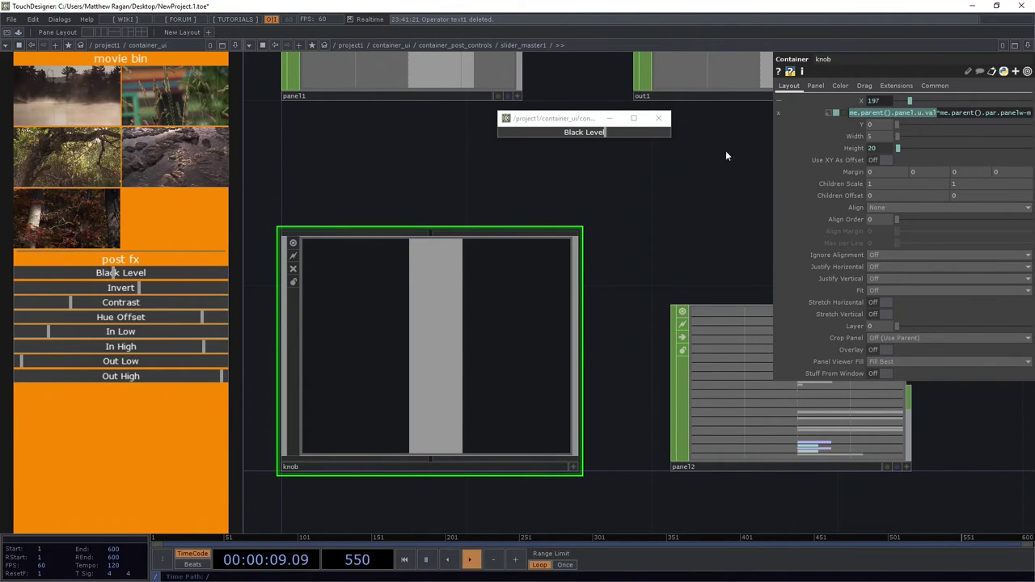
left_click_drag(774, 153, 575, 157)
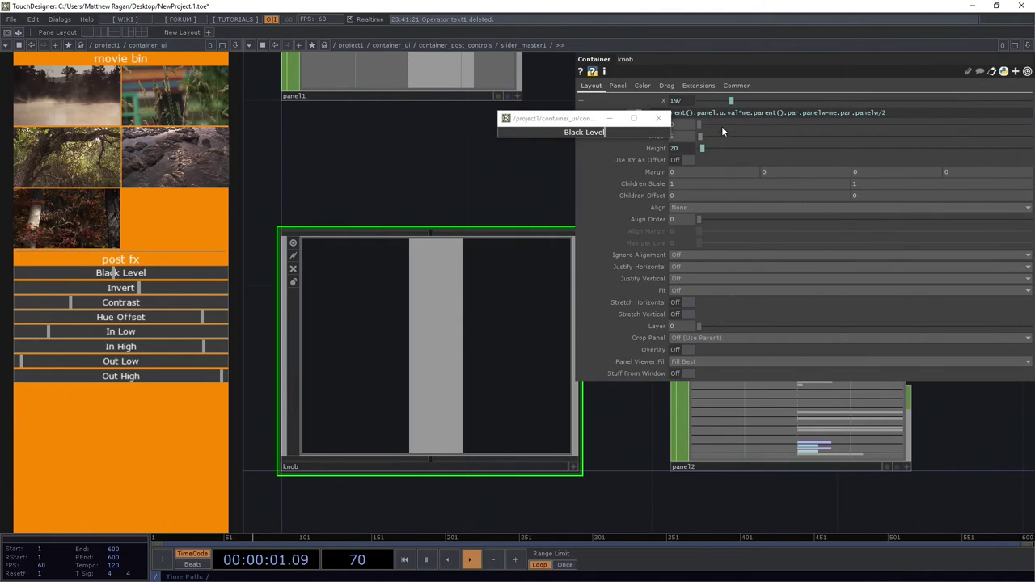
left_click_drag(741, 116, 775, 120)
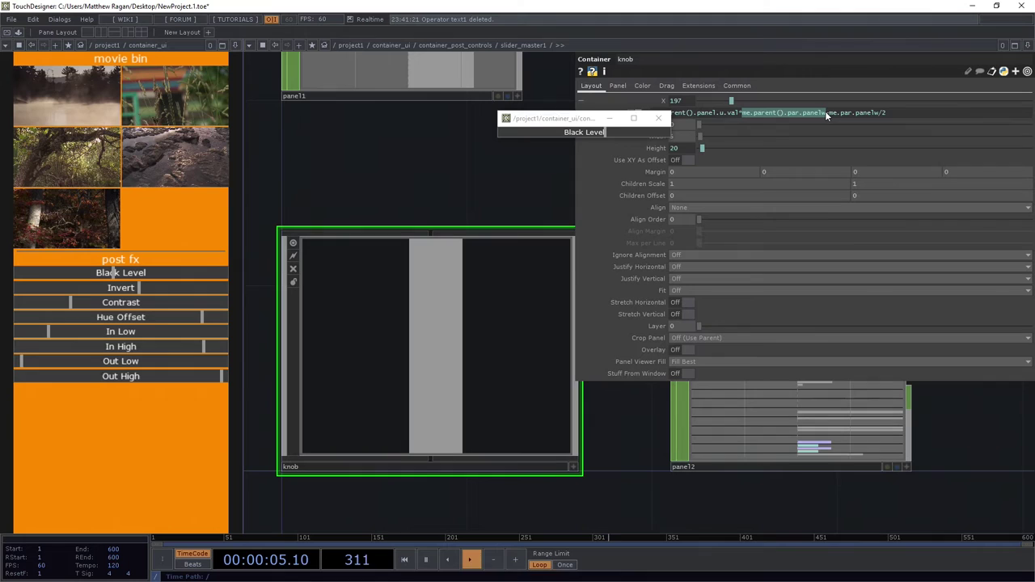
left_click_drag(858, 111, 887, 113)
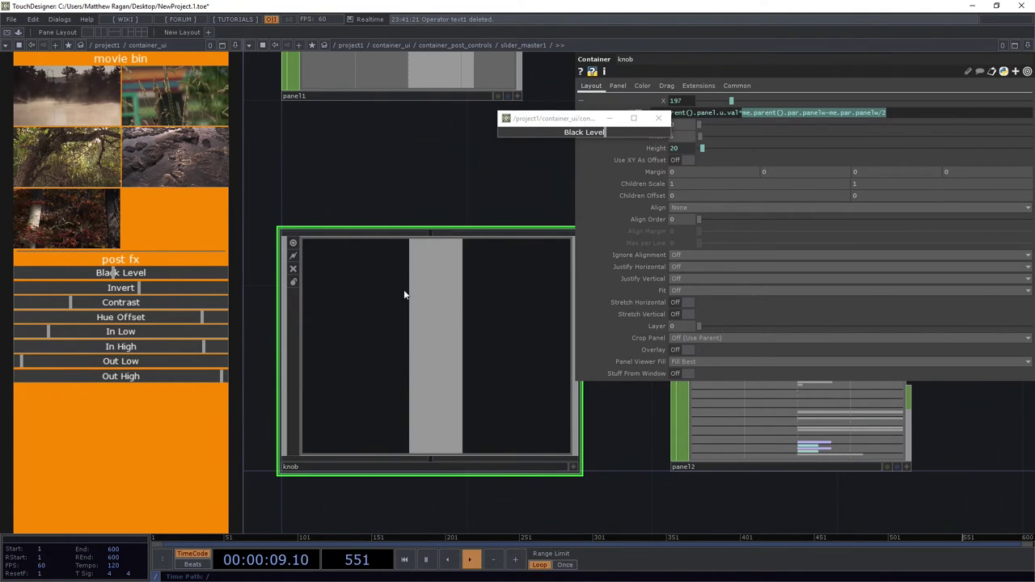
- Move the floating viewer's slider back and forth to check how the knob's X value follows it
left_click(609, 133)
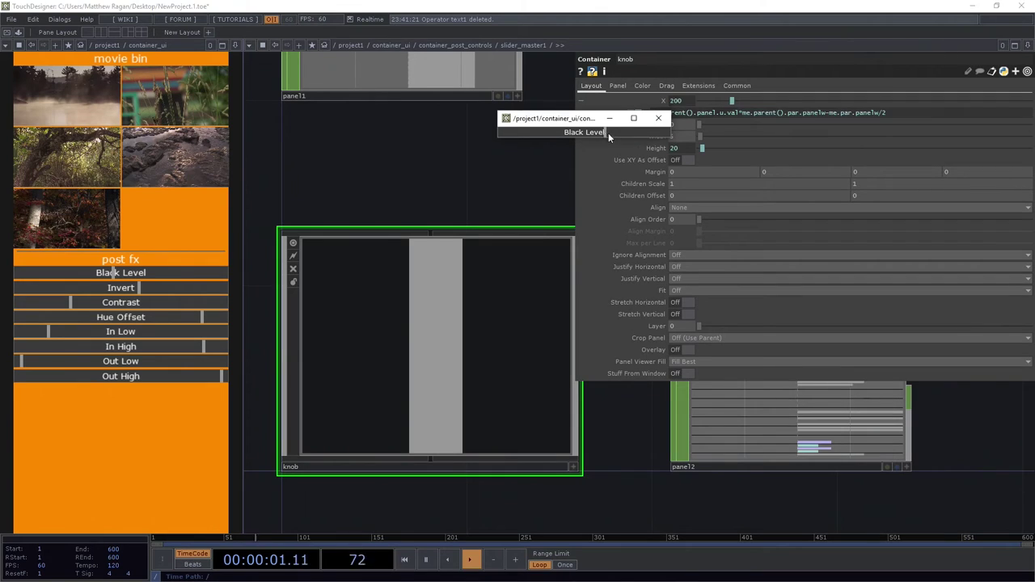
mouse_move(600, 148)
left_mouse_down()
mouse_move(635, 142)
mouse_move(483, 135)
mouse_move(659, 139)
mouse_move(502, 146)
mouse_move(601, 138)
mouse_move(586, 136)
left_mouse_up()
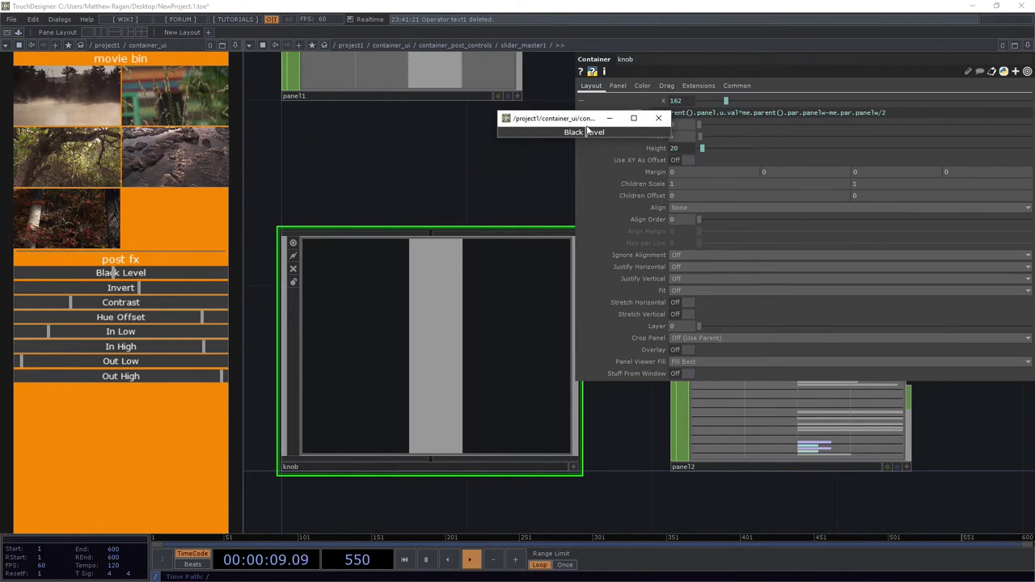
left_click_drag(627, 135, 570, 137)
- Narrow the knob container's parameter window to uncover the network behind it
left_click_drag(560, 188, 458, 205)
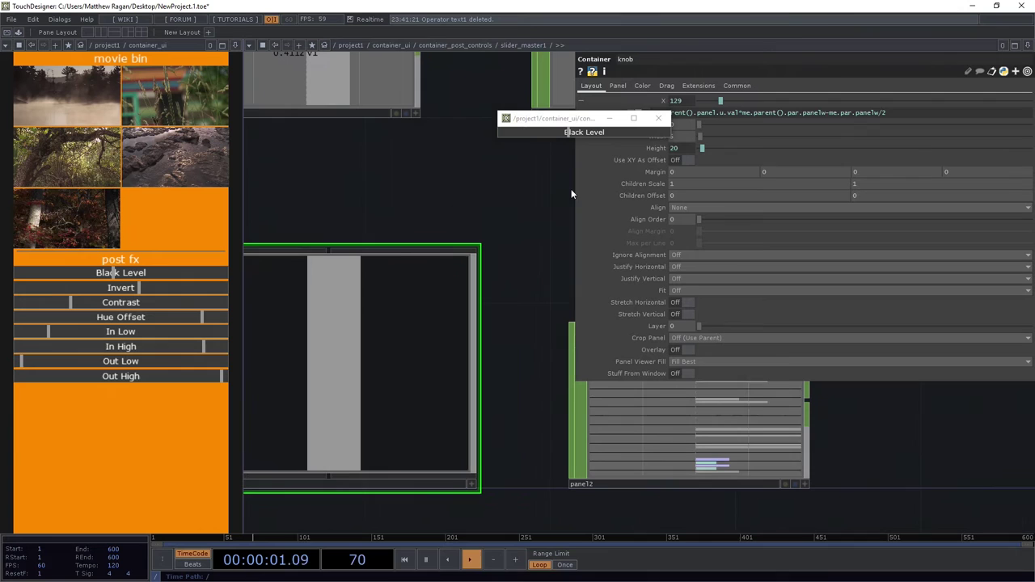
left_click_drag(576, 195, 773, 194)
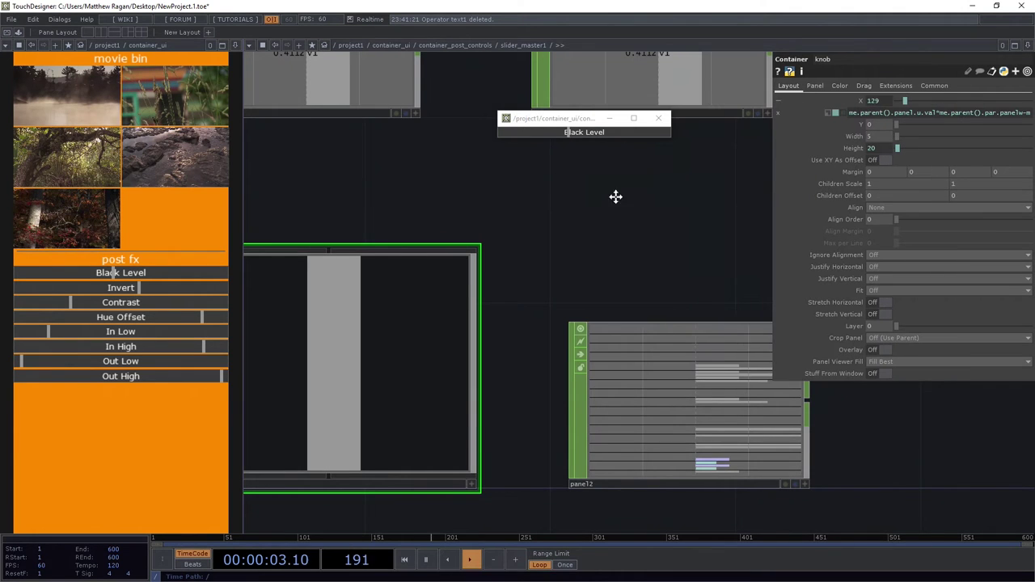
left_click_drag(615, 197, 781, 193)
middle_click_drag(781, 194, 615, 336)
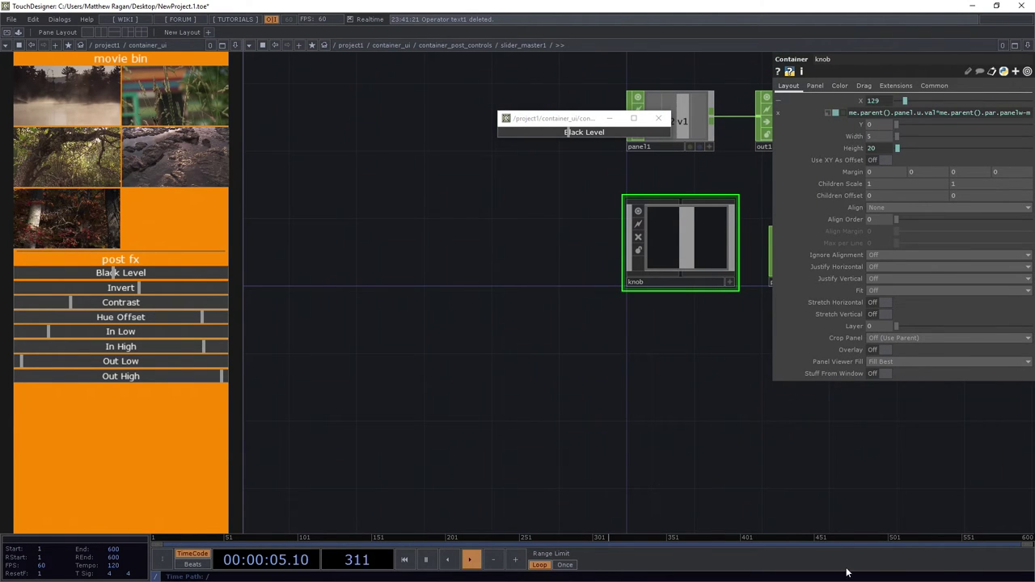
left_click_drag(748, 384, 639, 393)
middle_click_drag(639, 393, 669, 384)
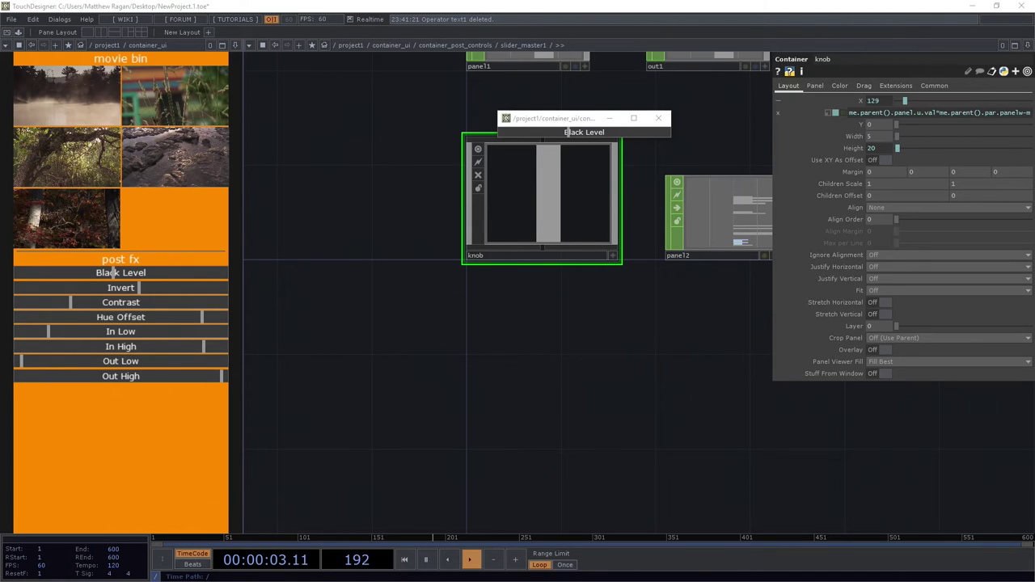
- Move the panel2 operator to the open area left of the knob container and select it
left_click_drag(711, 418, 687, 438)
scroll(680, 432, "down", 3)
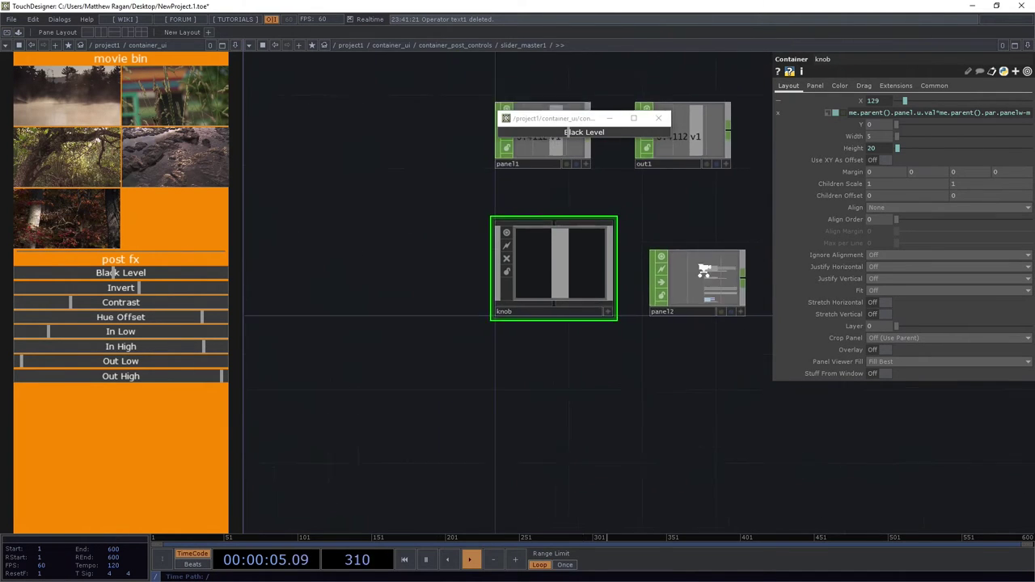
left_click_drag(701, 292, 478, 270)
scroll(472, 272, "up", 2)
scroll(478, 270, "up", 1)
left_click_drag(522, 270, 392, 289)
left_click(450, 266)
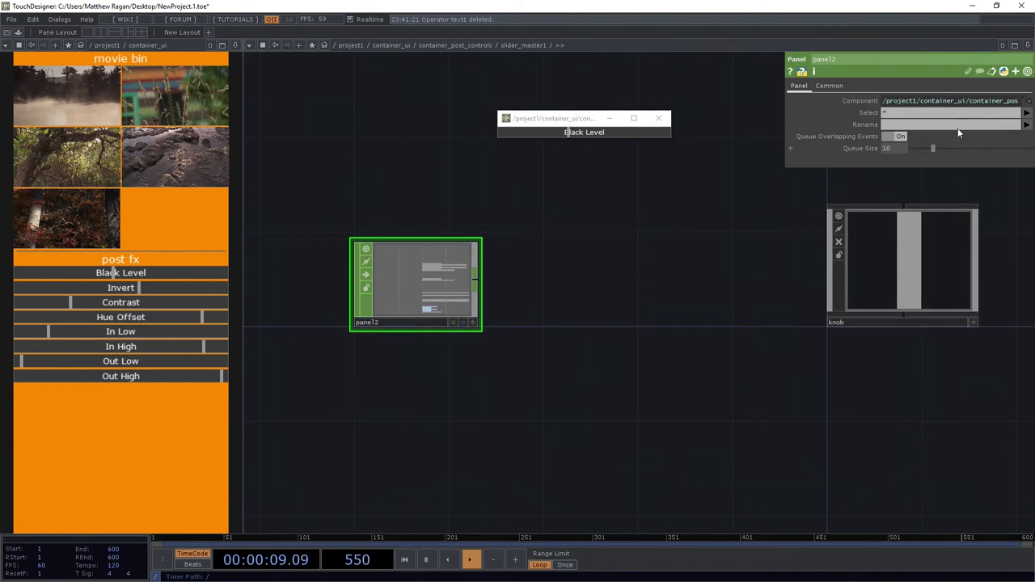
- Try limiting panel2's selected channels to w h
left_click(913, 112)
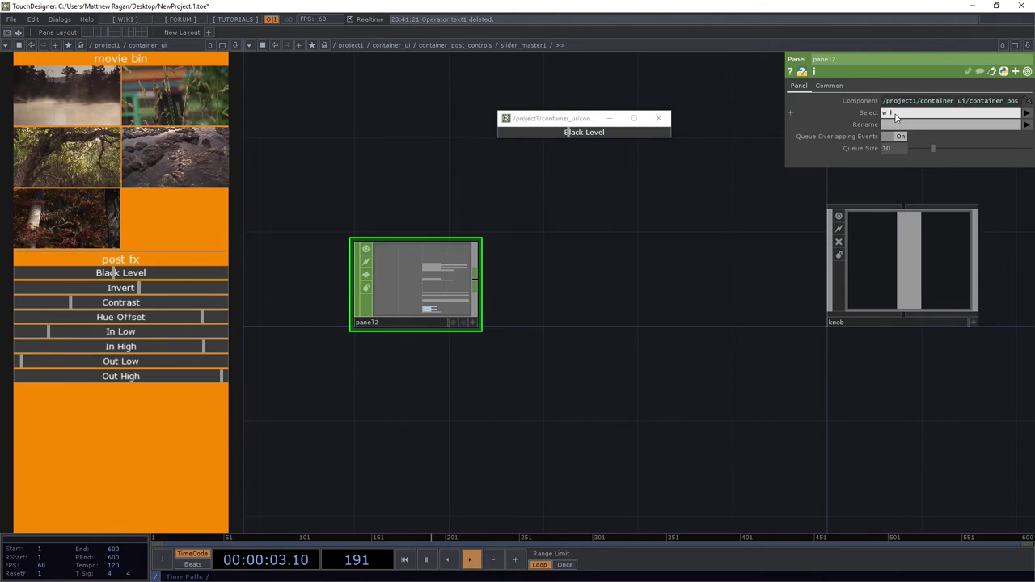
key("Return")
type("w h")
key("Return")
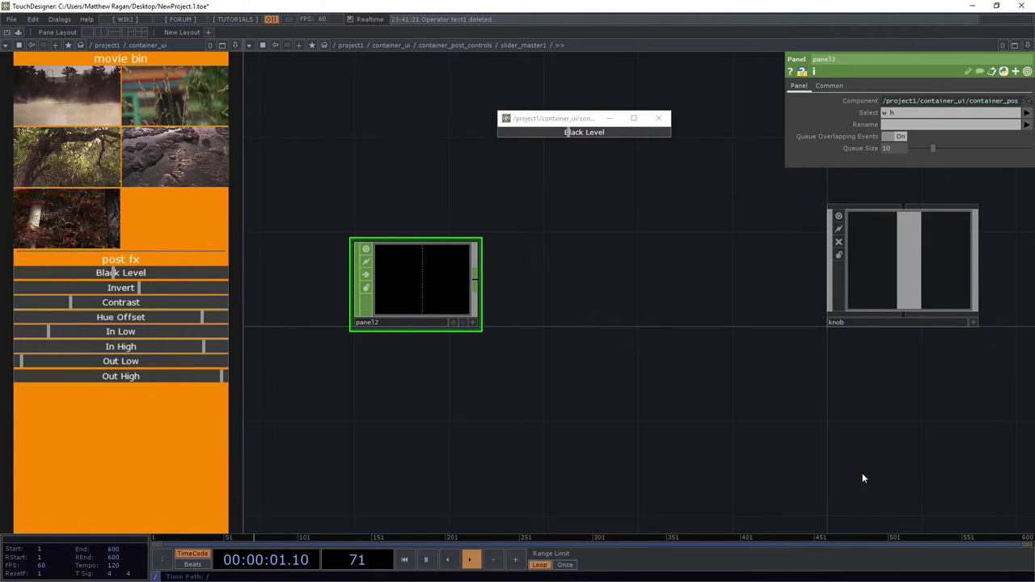
- Delete panel2 and place a Parameter CHOP in its spot left of the knob container
key("Delete")
key("Tab")
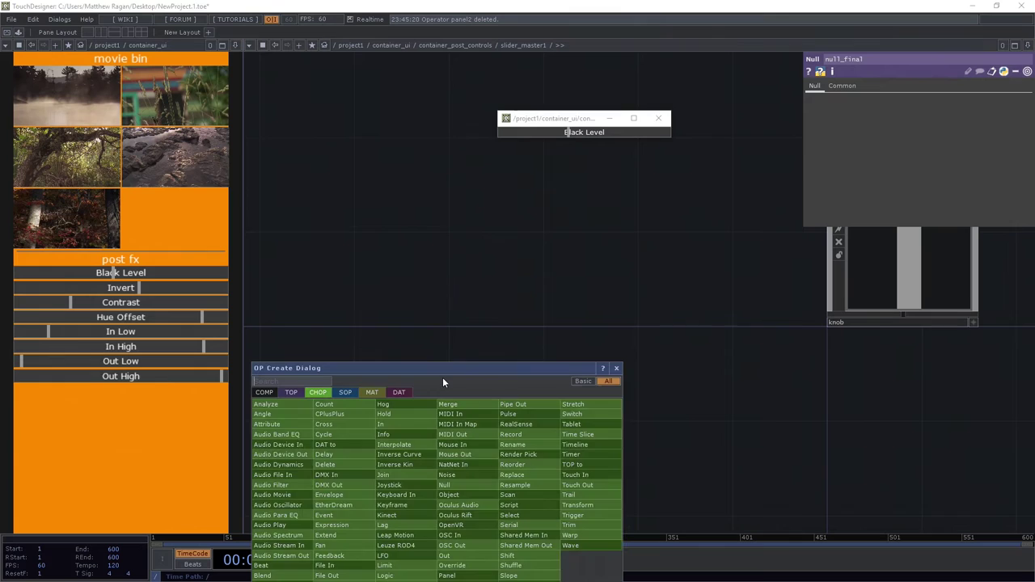
type("par")
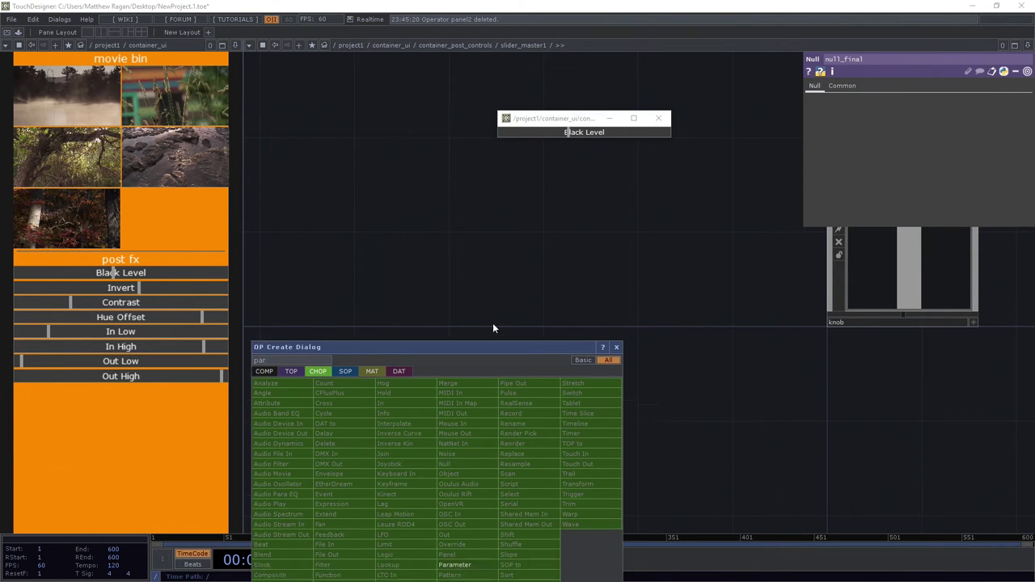
left_click(458, 428)
left_click(438, 278)
scroll(437, 278, "up", 2)
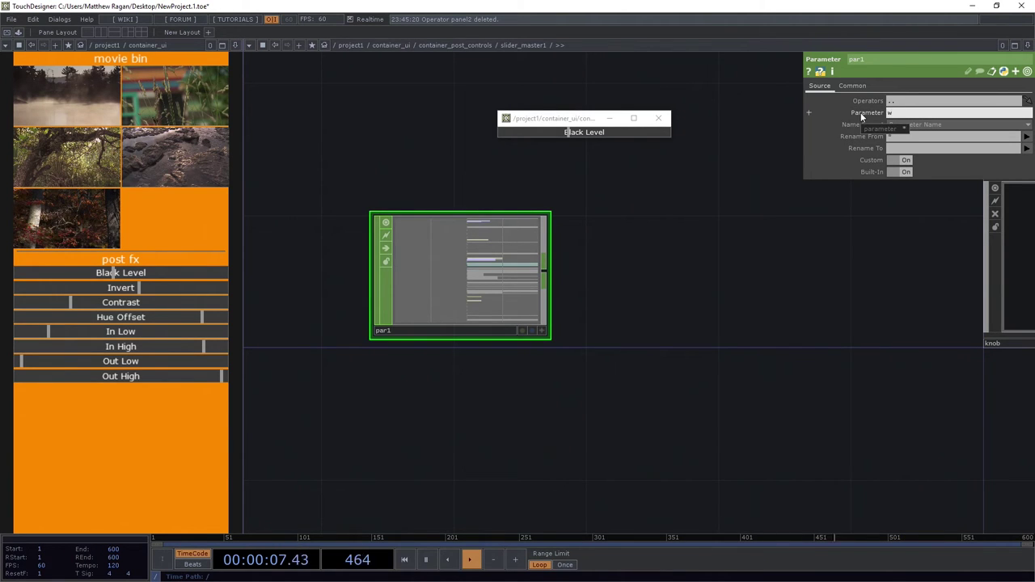
- Set par1's Parameter filter to w h to read the parent's width and height
type("h")
key("Return")
scroll(715, 328, "up", 1)
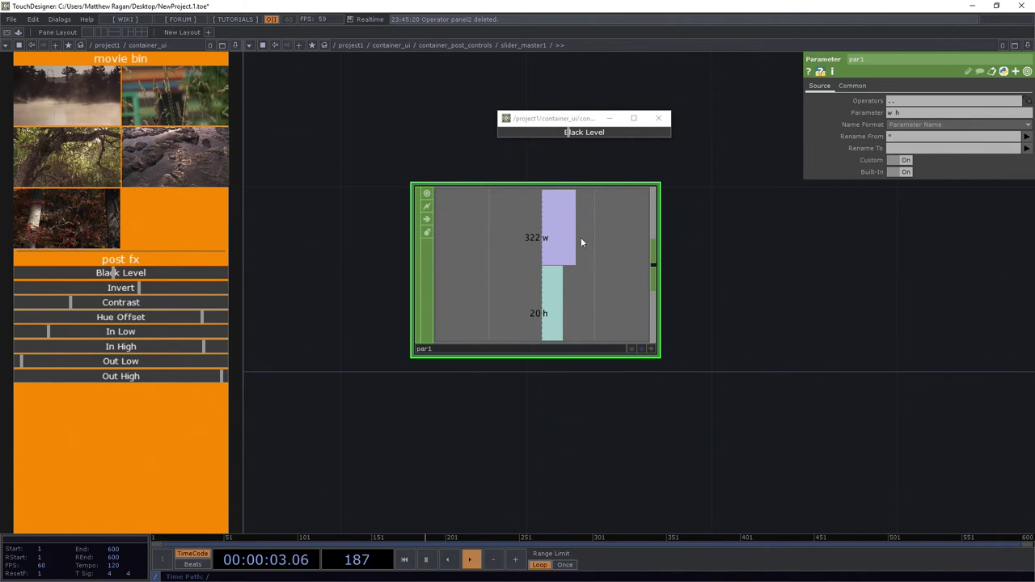
- Restrict par1's Parameter filter to w only
left_click_drag(930, 112, 753, 125)
type("w")
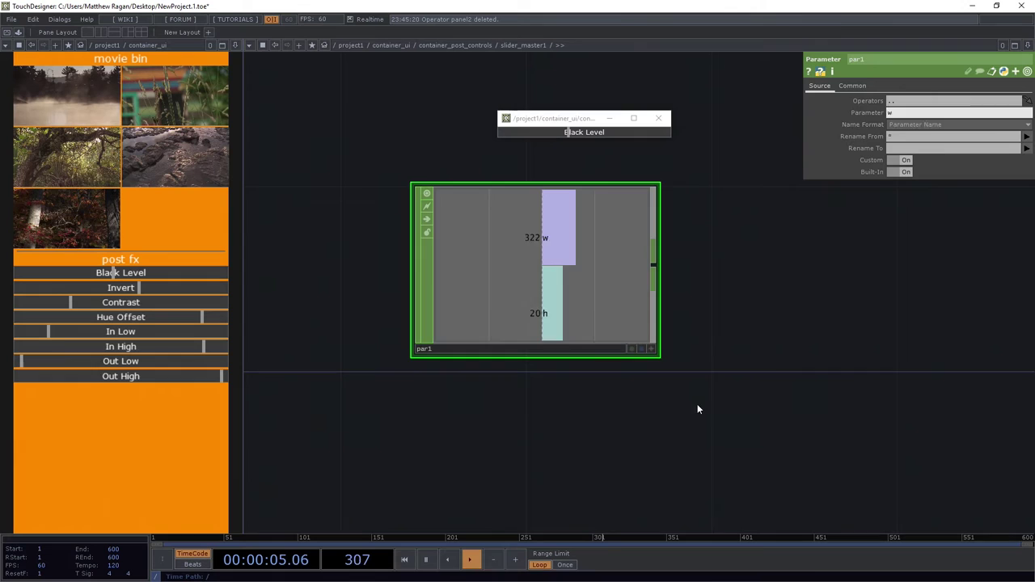
key("Return")
scroll(659, 323, "down", 3)
left_click_drag(775, 224, 503, 280)
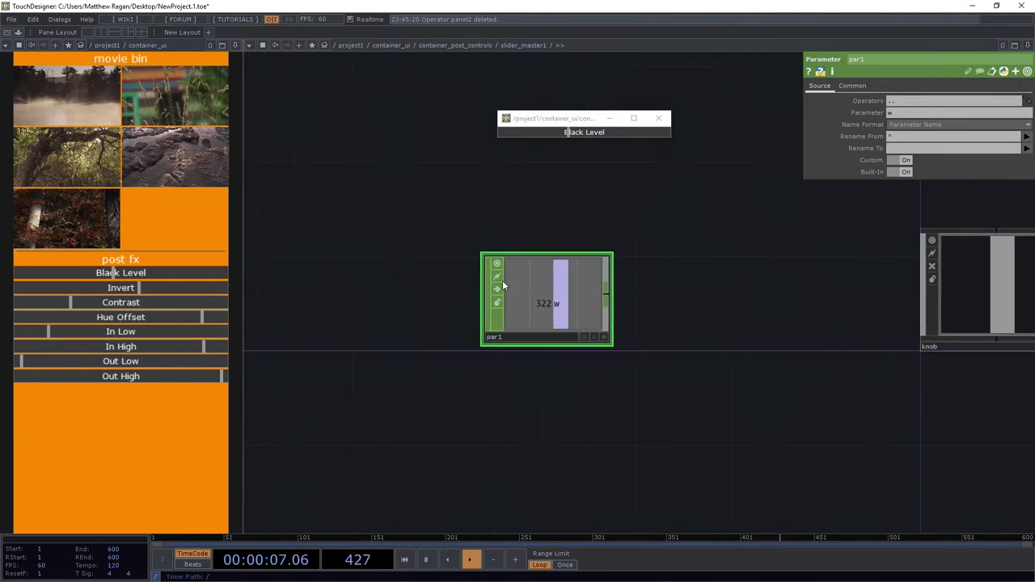
scroll(538, 278, "up", 2)
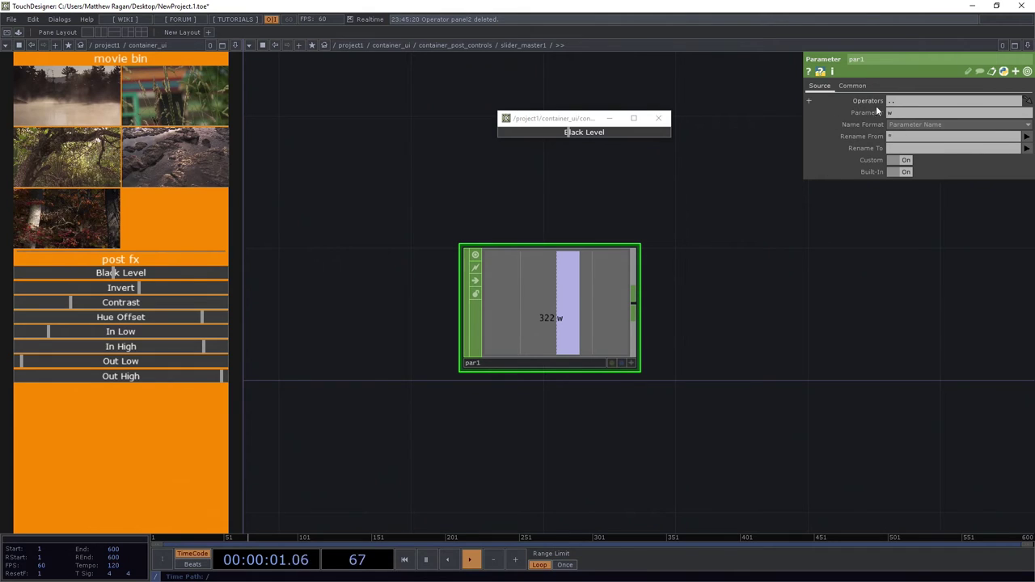
- Add knob to par1's Operators so that it reads ".. knob"
left_click(910, 101)
key("Return")
key("space")
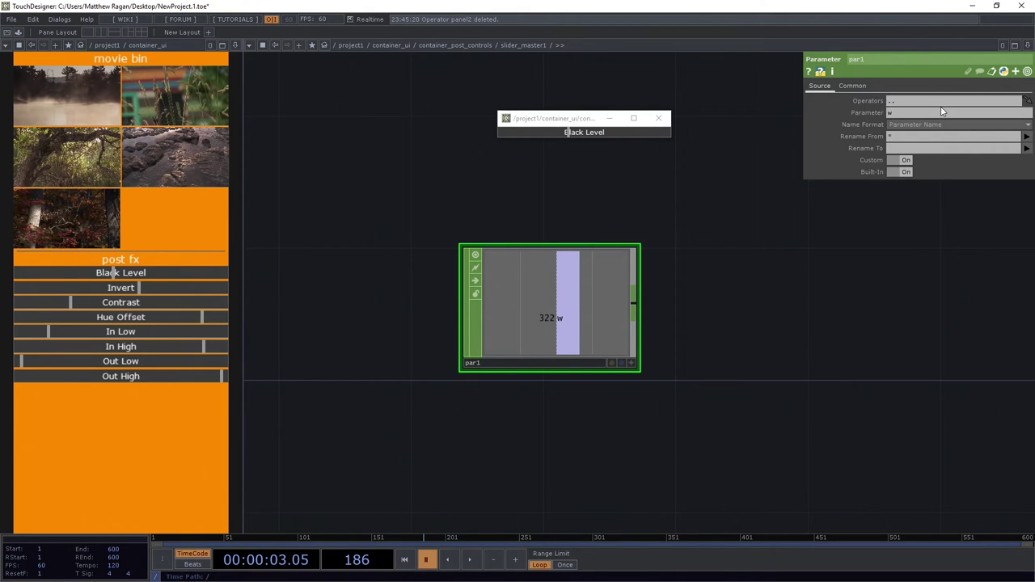
left_click(930, 104)
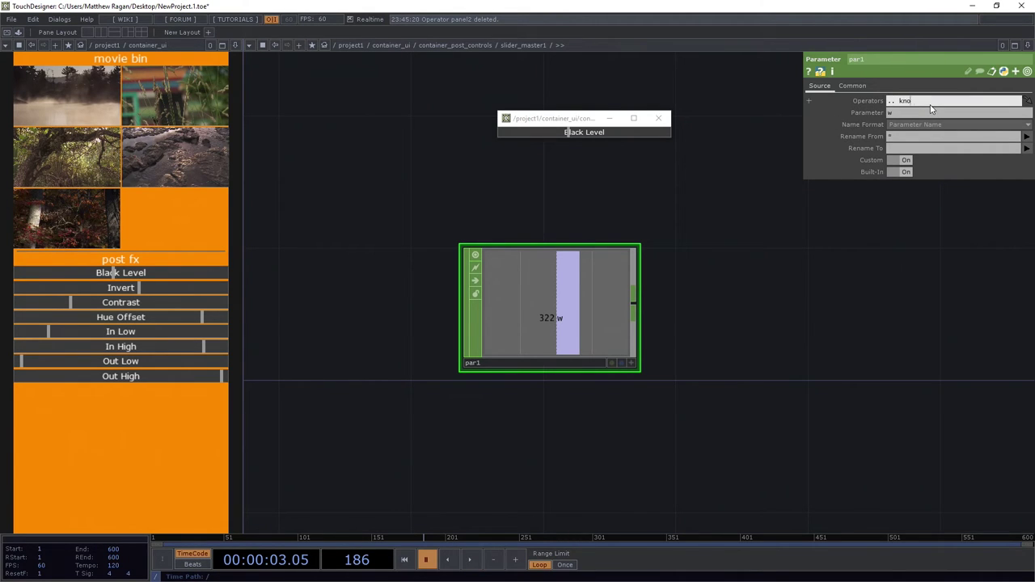
type("b")
key("Return")
scroll(652, 298, "up", 2)
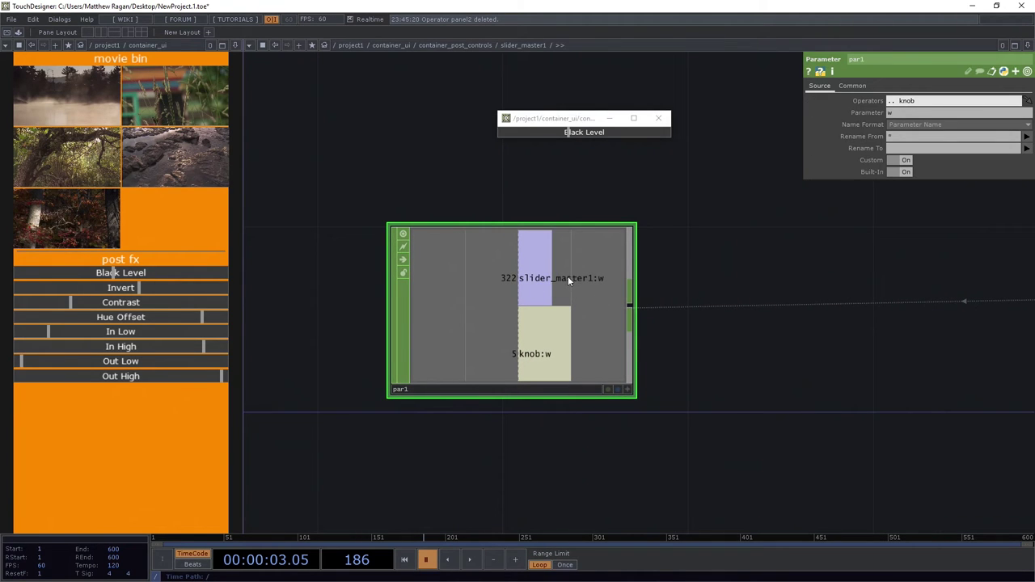
scroll(752, 331, "down", 3)
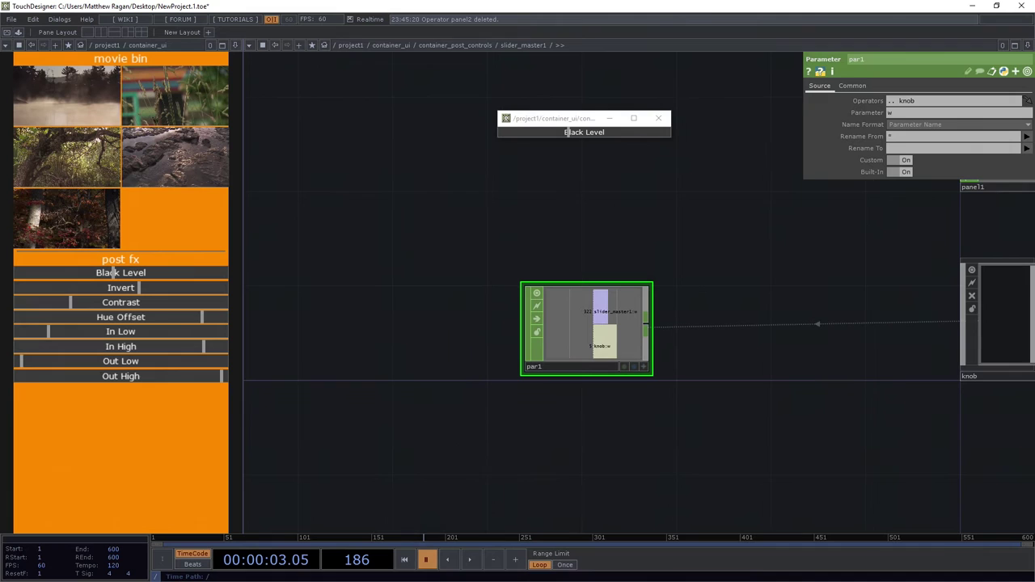
- Shift par1 away from knob and attach a Math CHOP to its output
scroll(623, 343, "up", 3)
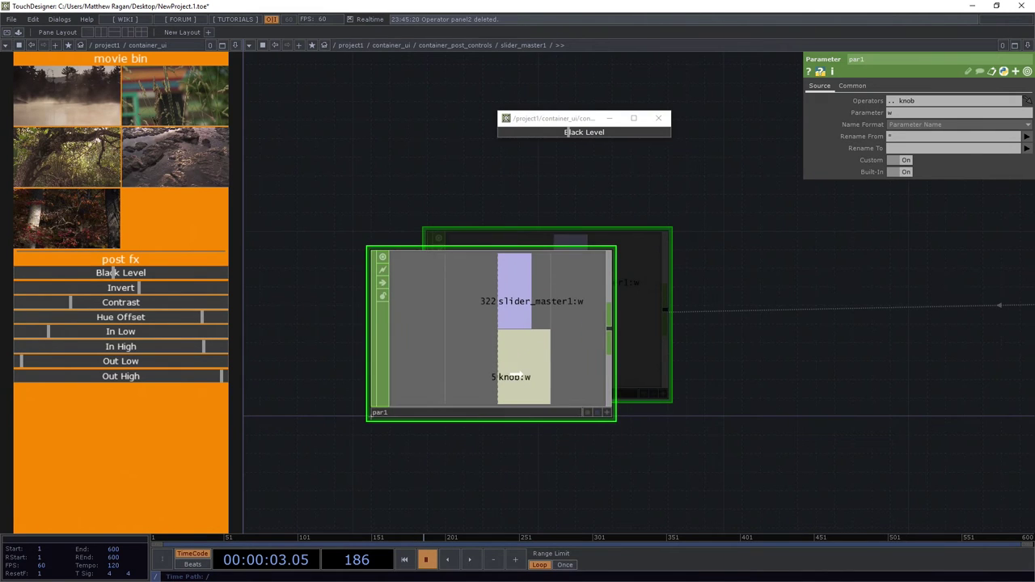
right_click(594, 329)
type("ma")
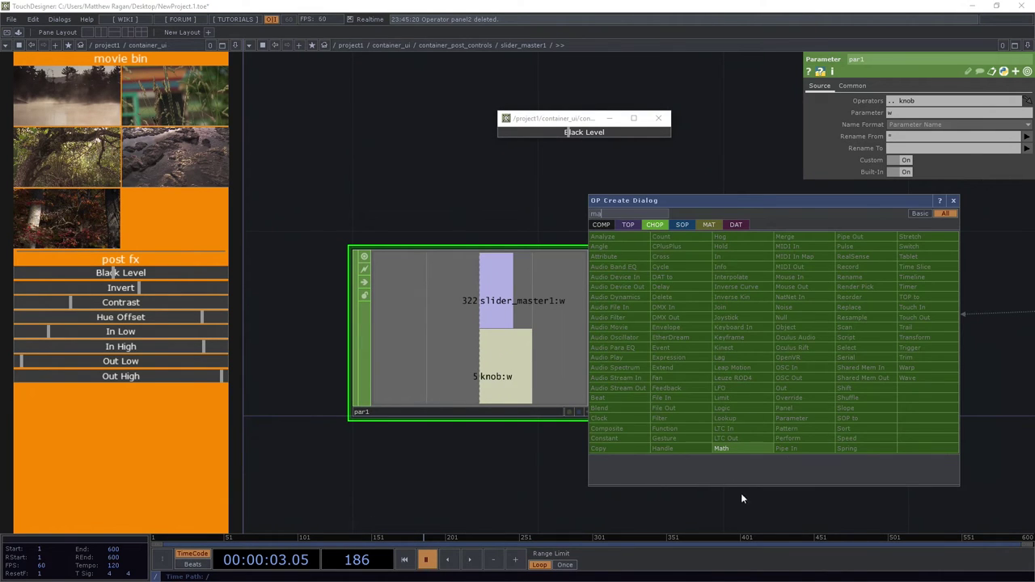
left_click(721, 448)
left_click(847, 315)
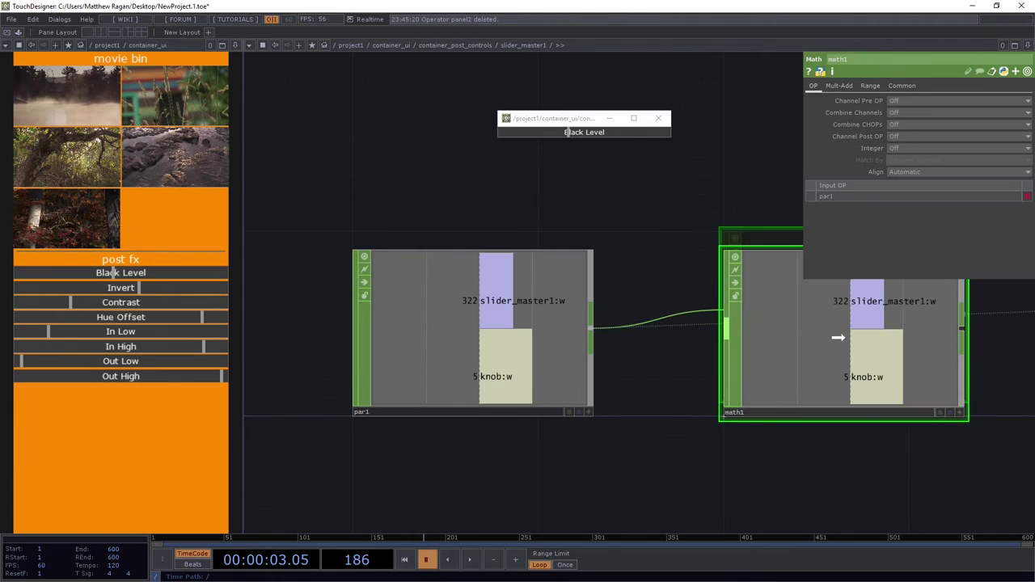
left_click_drag(782, 445, 616, 444)
scroll(729, 323, "down", 3)
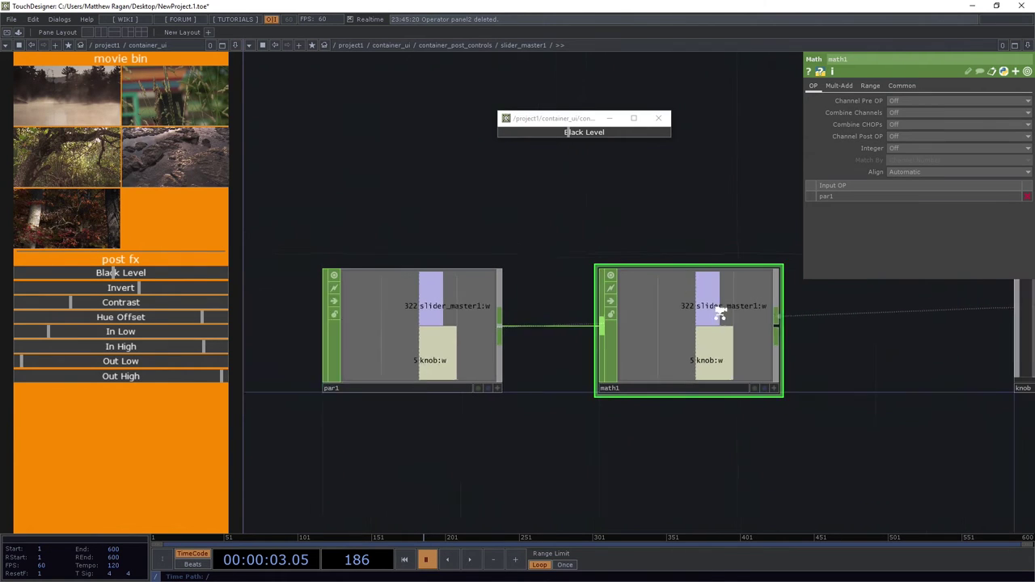
- Set math1's Combine Channels to Subtract so knob's width is taken from the parent's width
left_click(840, 86)
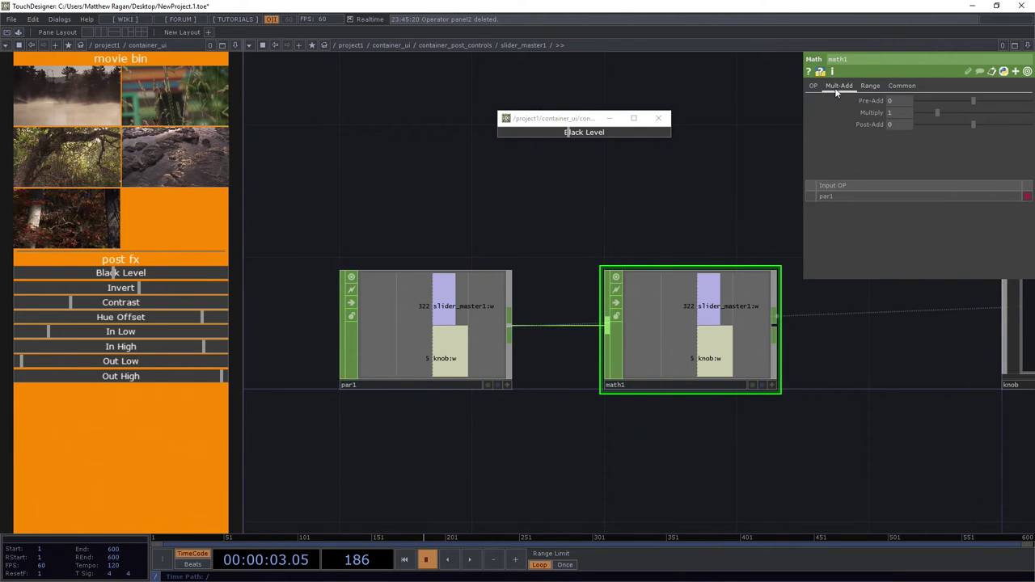
left_click(814, 85)
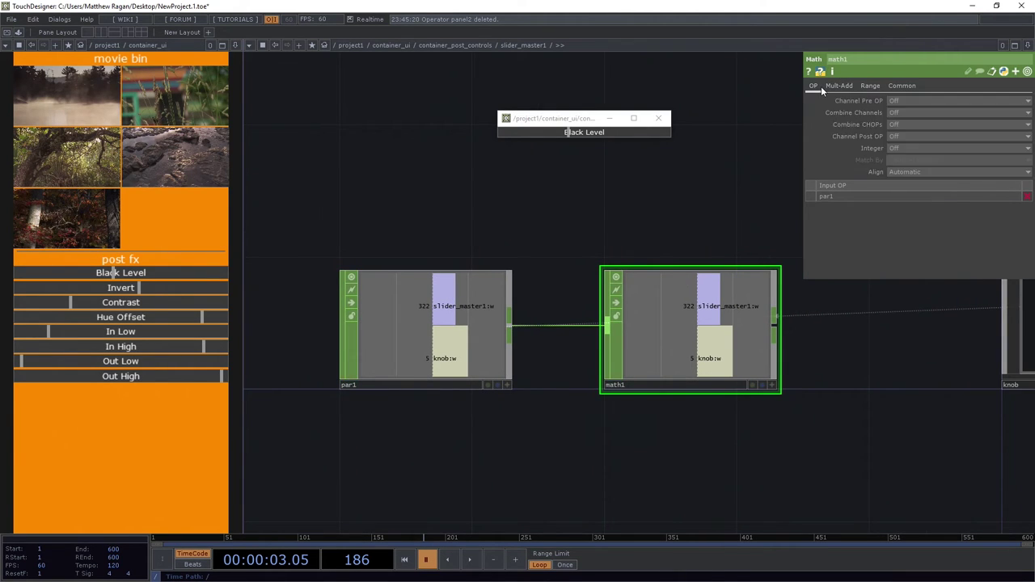
left_click(901, 124)
left_click(910, 145)
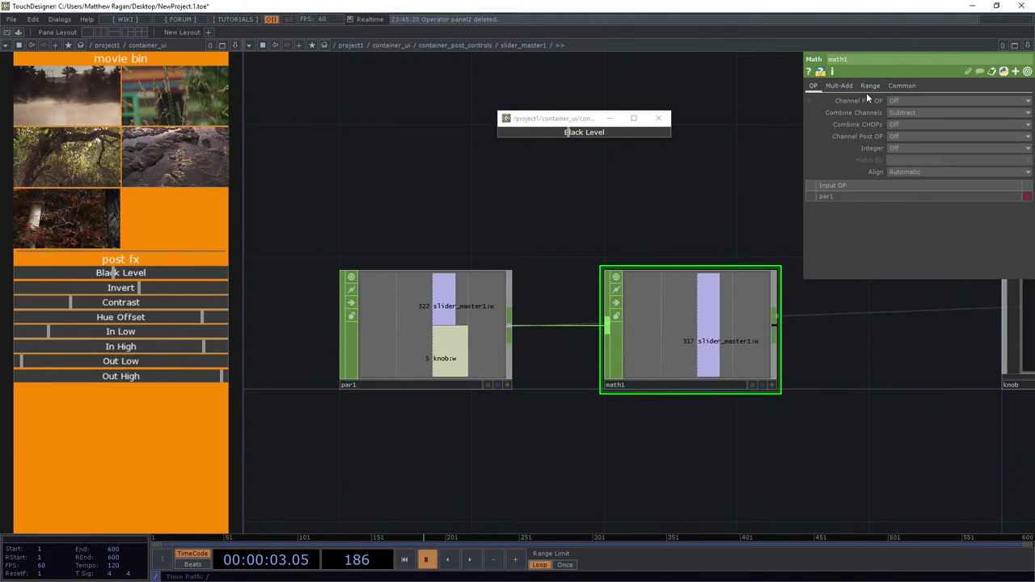
- Show math1's Mult-Add parameters, and move par1 and math1 together farther left of knob to make room
left_click(839, 86)
left_click_drag(633, 223, 463, 257)
scroll(463, 257, "down", 3)
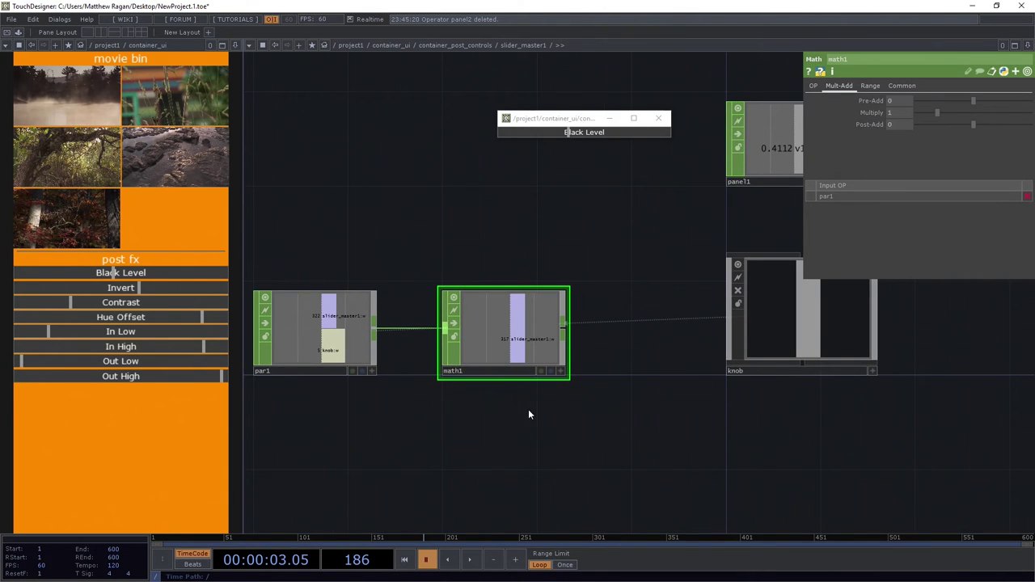
left_click_drag(591, 443, 714, 452)
left_click(485, 377, "shift")
left_click_drag(460, 423, 596, 436)
left_click_drag(574, 368, 374, 368)
left_click_drag(600, 451, 544, 451)
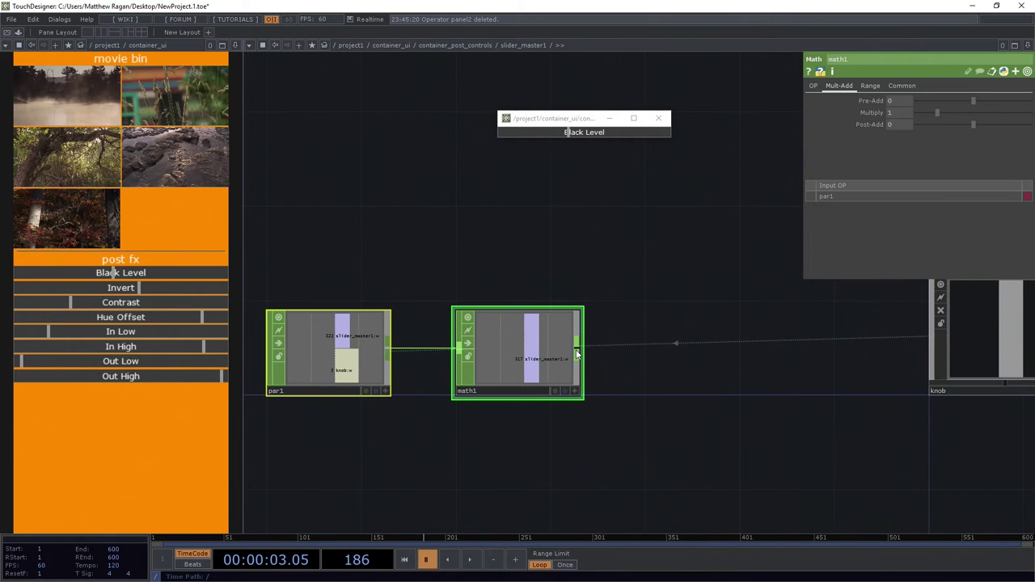
- Attach a Null CHOP to math1's output, between math1 and the knob container
left_click(576, 353)
type("n")
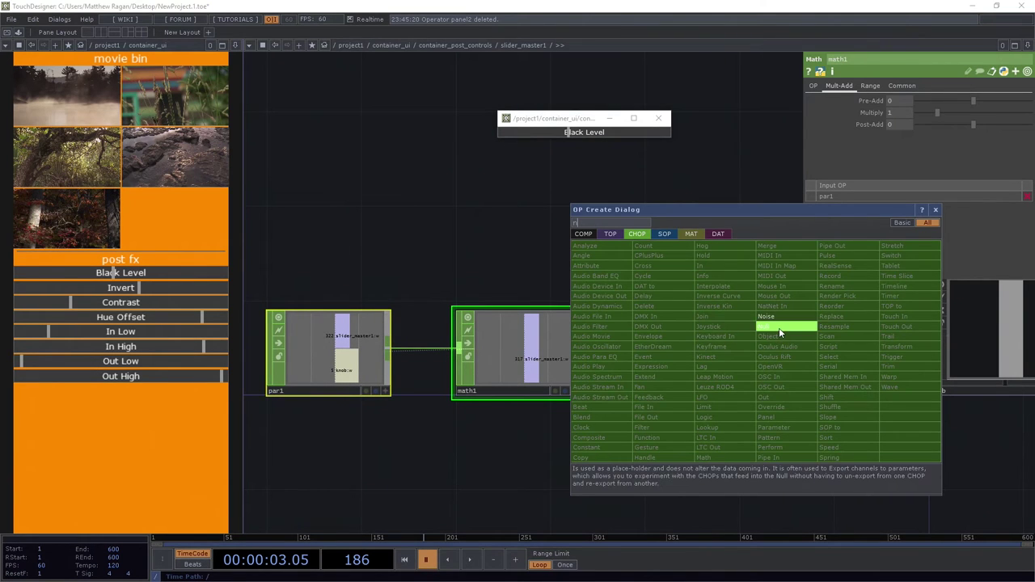
left_click(779, 328)
left_click(708, 352)
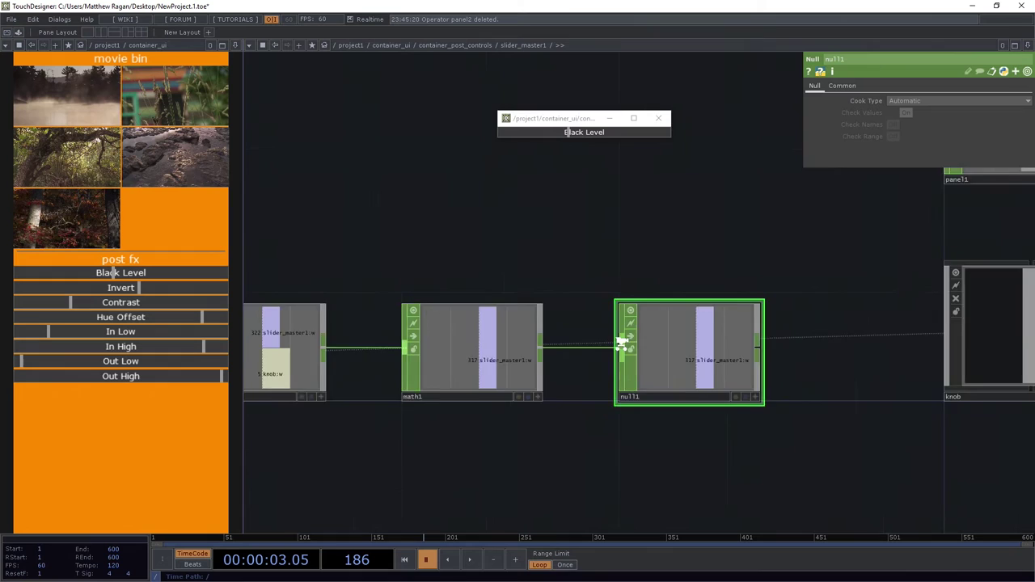
scroll(621, 344, "down", 3)
left_click_drag(797, 444, 617, 444)
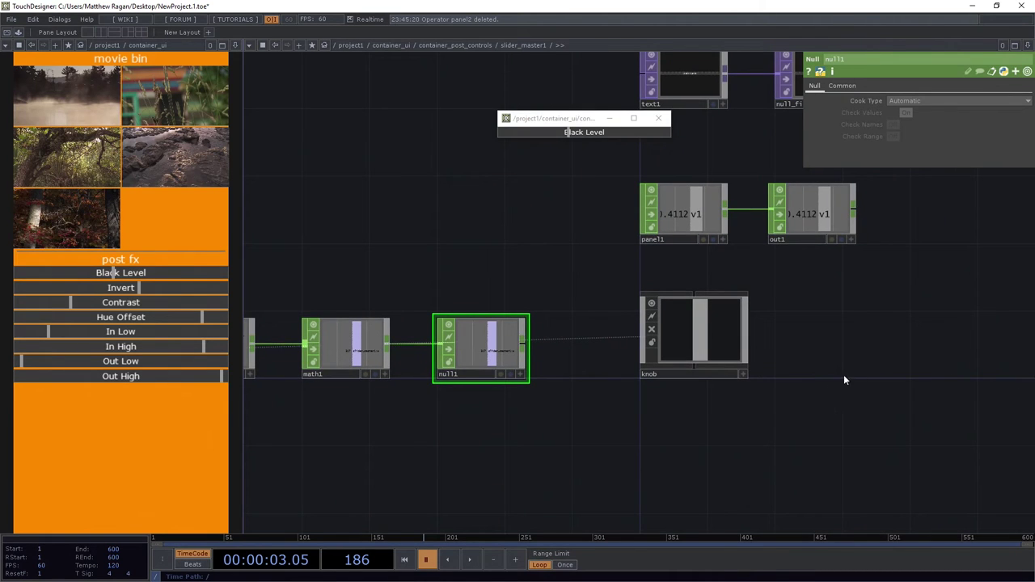
- Place a second Math CHOP right of knob and connect panel1's output to its input
left_click_drag(768, 335, 685, 348)
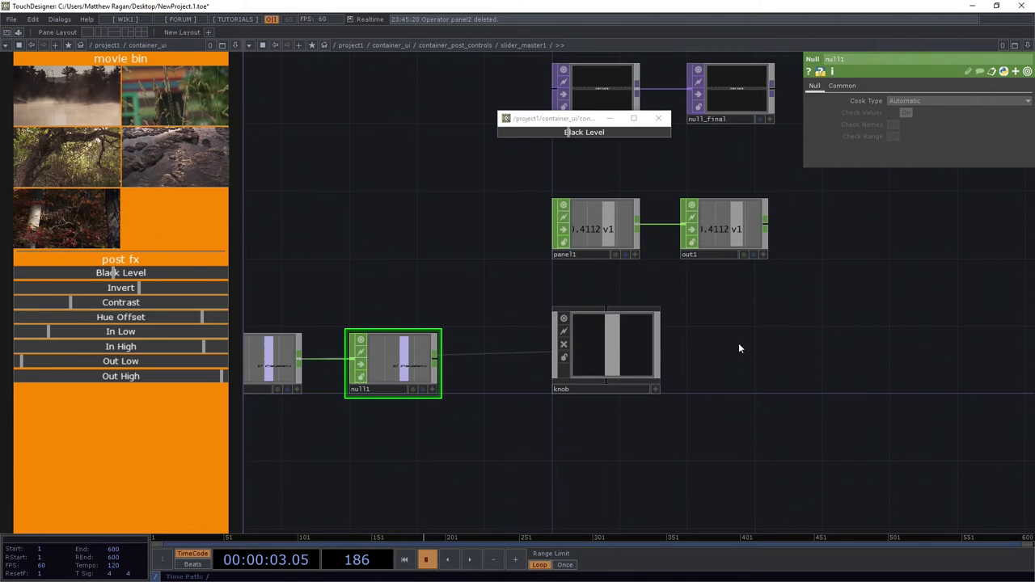
key("Tab")
type("ma")
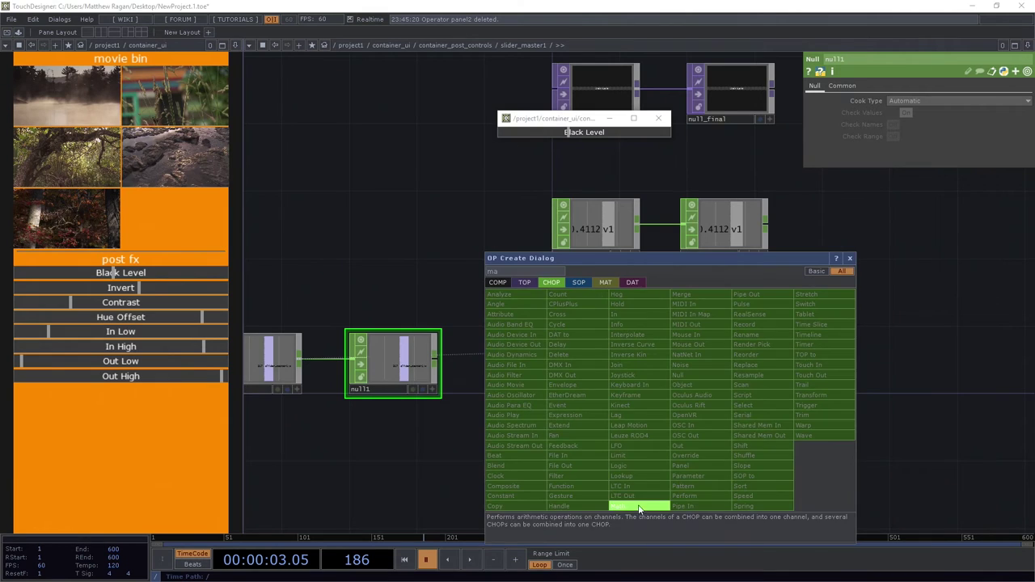
left_click(651, 503)
left_click(738, 358)
scroll(738, 360, "up", 2)
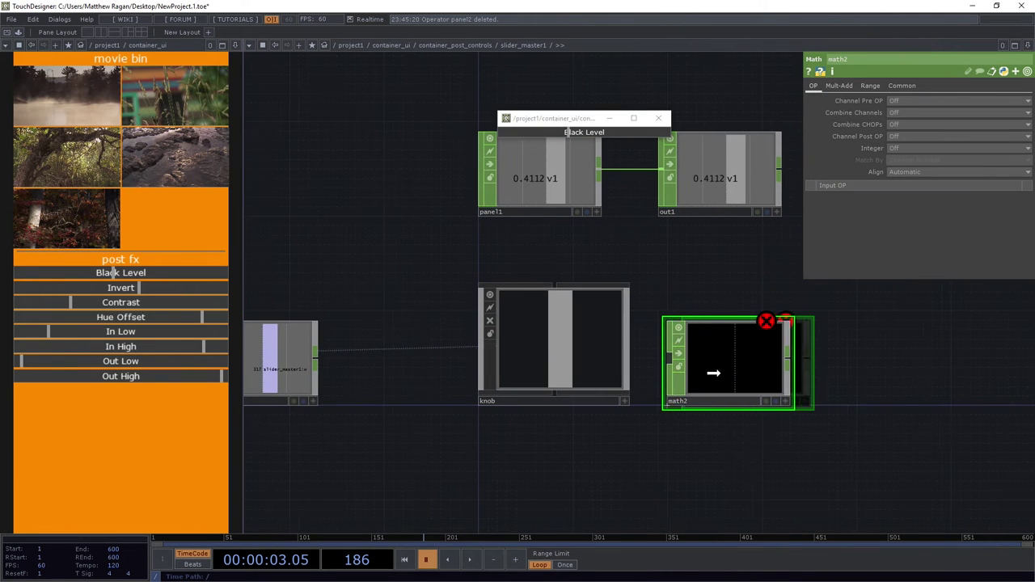
left_click(712, 370)
left_click_drag(602, 174, 670, 356)
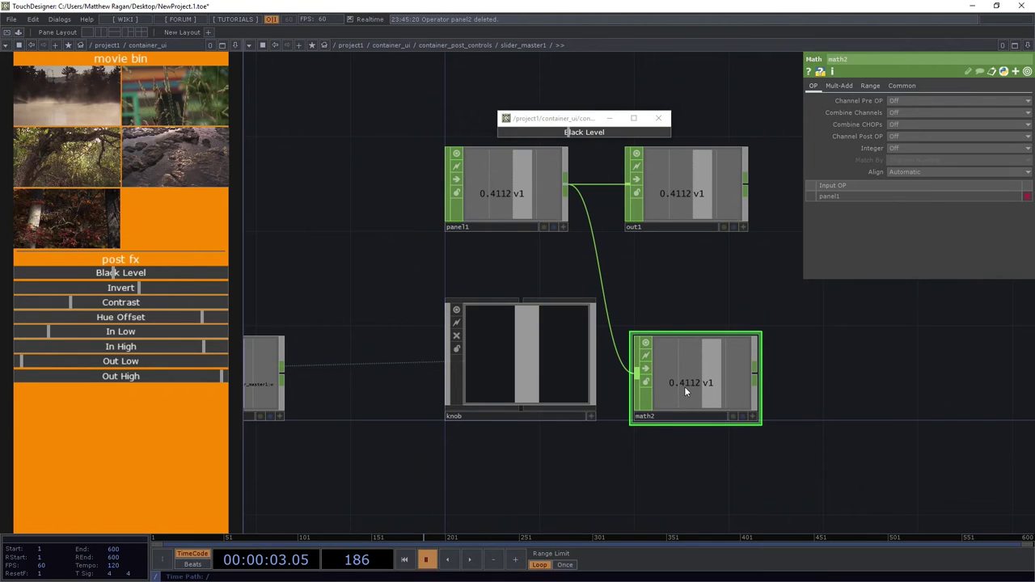
- Select panel1 and move the floating viewer's slider to check how its u value drives panel1 and math2
left_click_drag(585, 144, 518, 190)
left_click(518, 190)
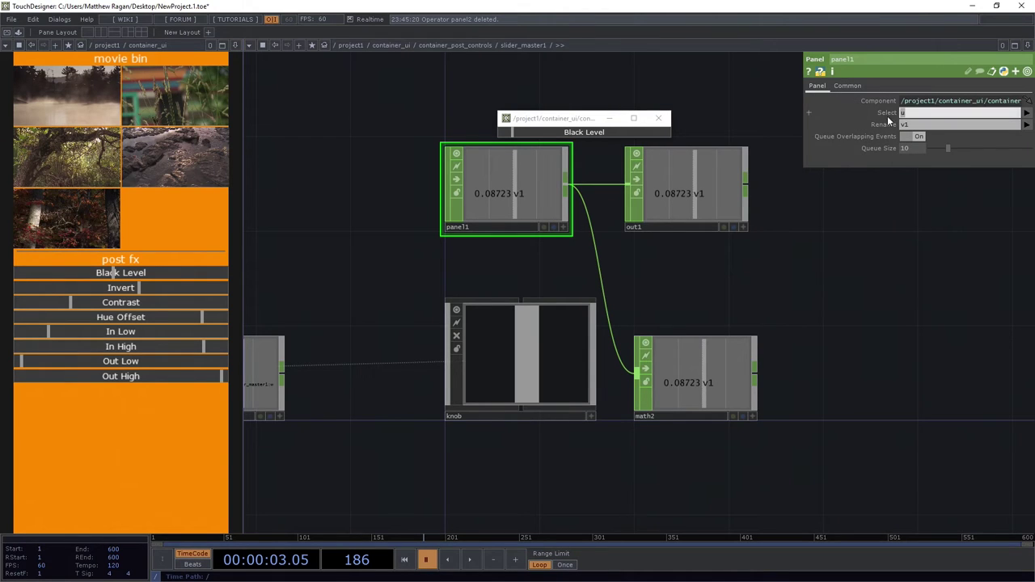
left_click_drag(537, 134, 584, 153)
left_click_drag(616, 316, 606, 312)
left_click_drag(654, 289, 776, 309)
scroll(776, 311, "down", 3)
scroll(745, 329, "up", 2)
- Select math2, move the floating viewer's slider to its maximum, and compare its value with math1 and null1
left_click(764, 378)
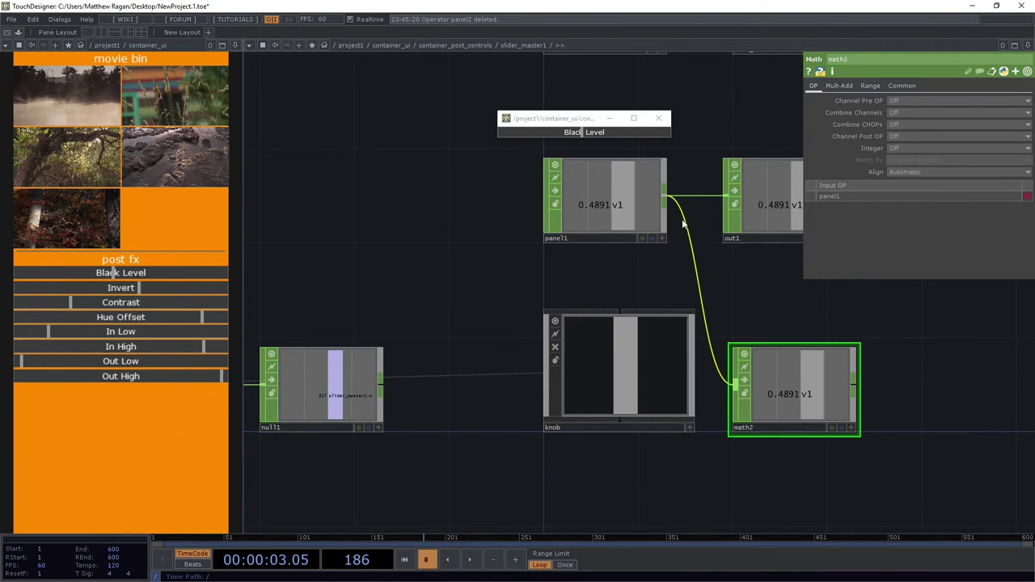
left_click_drag(604, 132, 700, 148)
left_click_drag(782, 293, 744, 292)
scroll(753, 295, "down", 3)
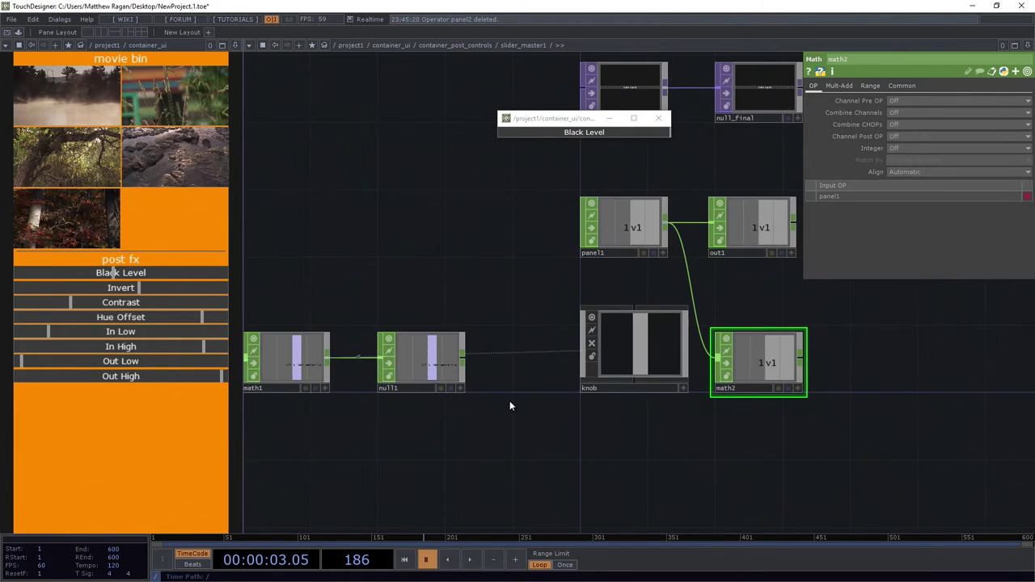
left_click_drag(347, 345, 463, 335)
scroll(463, 337, "up", 3)
scroll(399, 384, "up", 2)
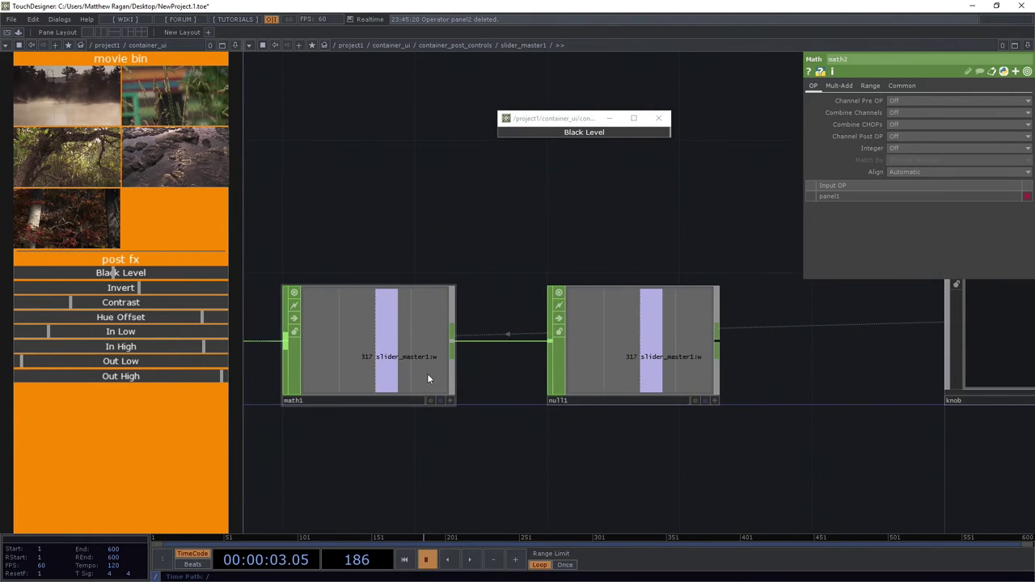
- Compare null1's slider width value with math2's output while the floating viewer's slider sits at its maximum
scroll(561, 440, "down", 5)
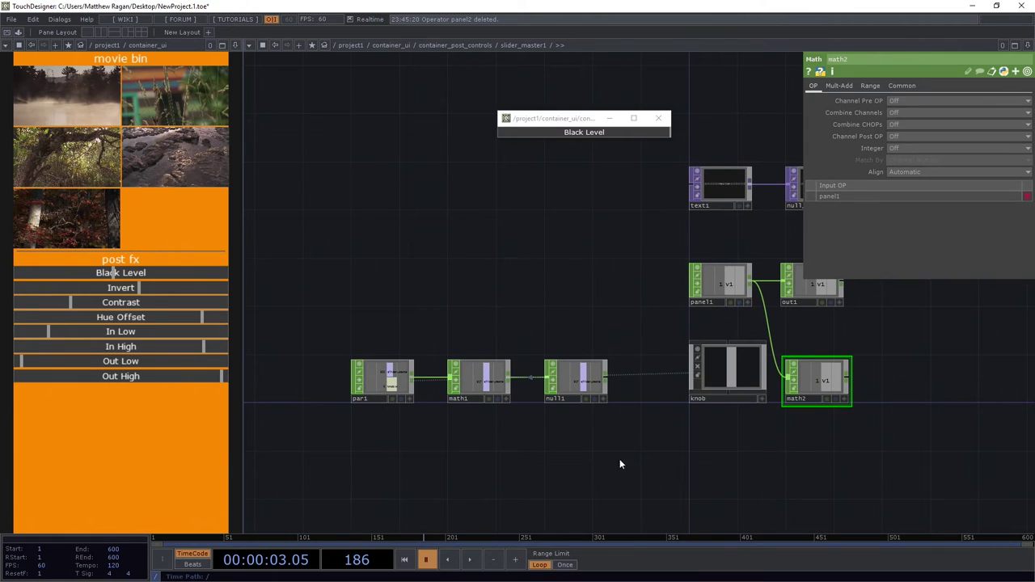
left_click_drag(615, 457, 532, 454)
scroll(527, 280, "up", 2)
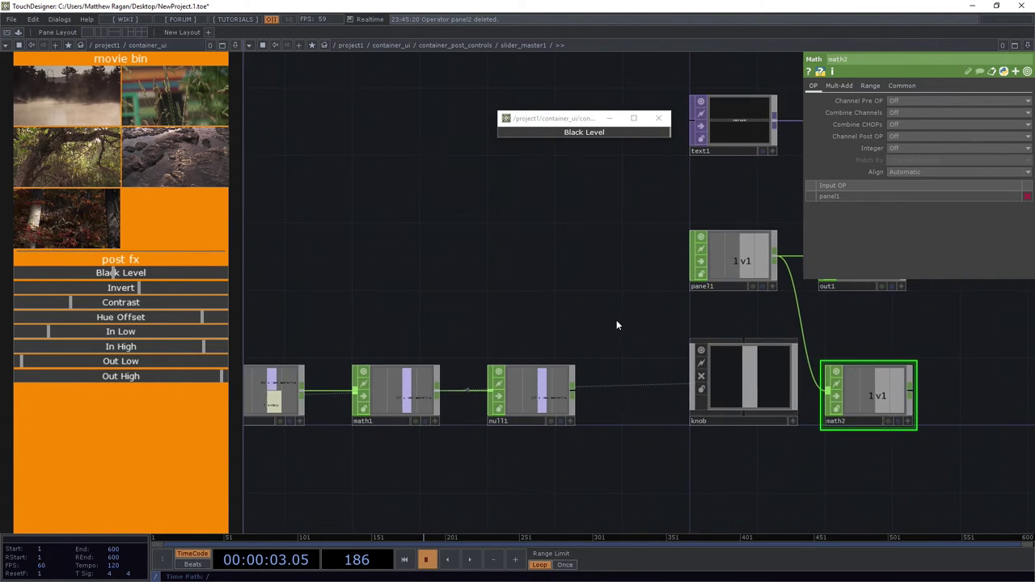
left_click_drag(616, 321, 506, 315)
left_click_drag(442, 303, 783, 283)
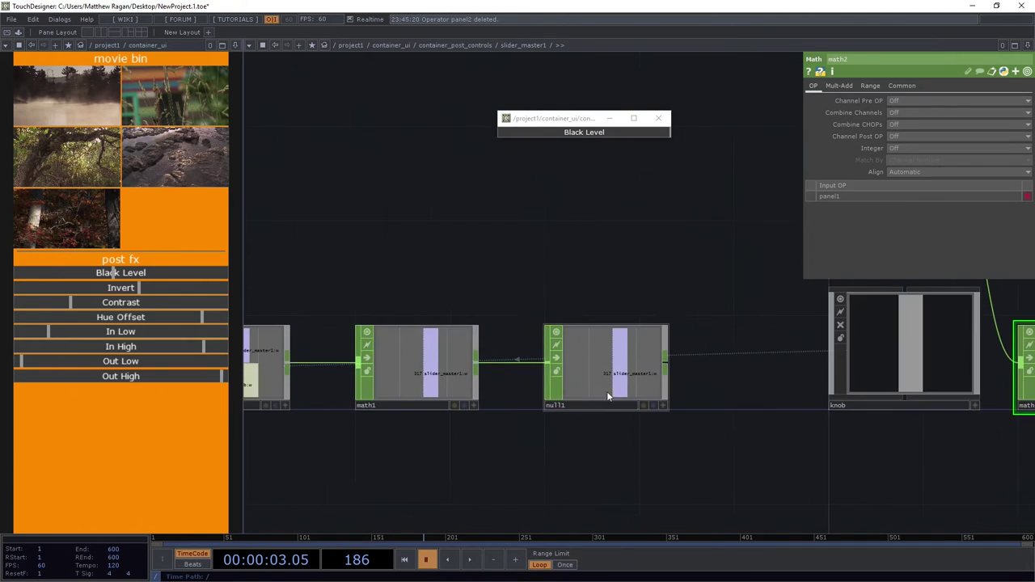
scroll(609, 393, "up", 3)
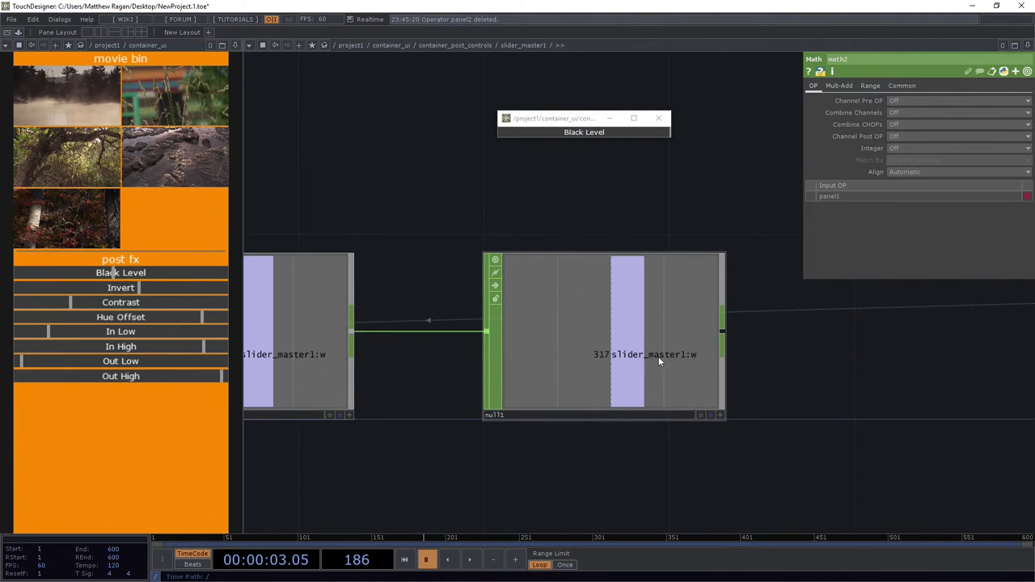
left_click_drag(646, 395, 492, 383)
scroll(491, 383, "down", 3)
left_click_drag(734, 448, 654, 445)
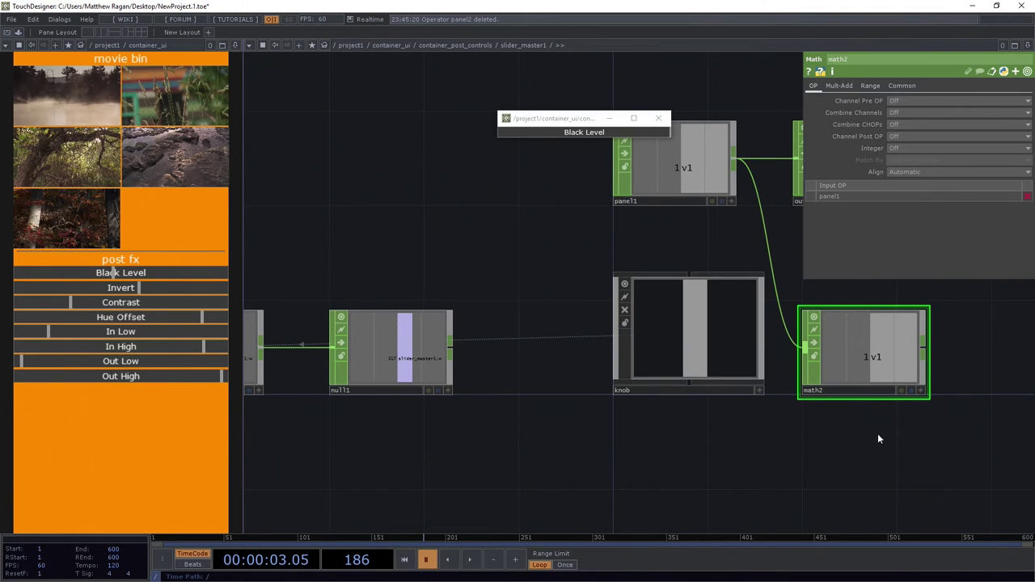
left_click_drag(877, 436, 803, 439)
left_click_drag(655, 135, 689, 147)
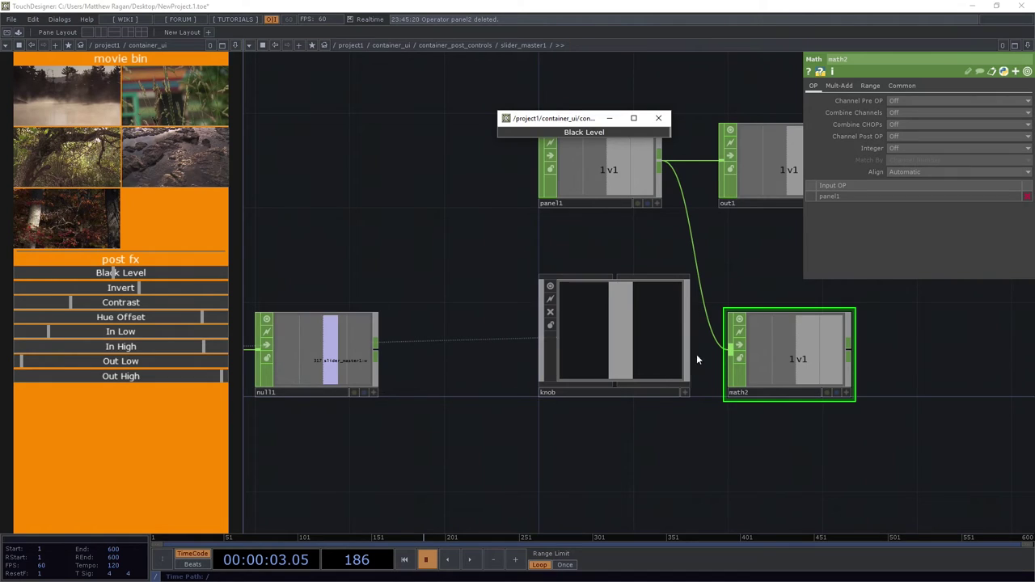
- Export null1's slider_master1:w channel to the upper To Range value of math2, and test the range with the slider
left_click(804, 350)
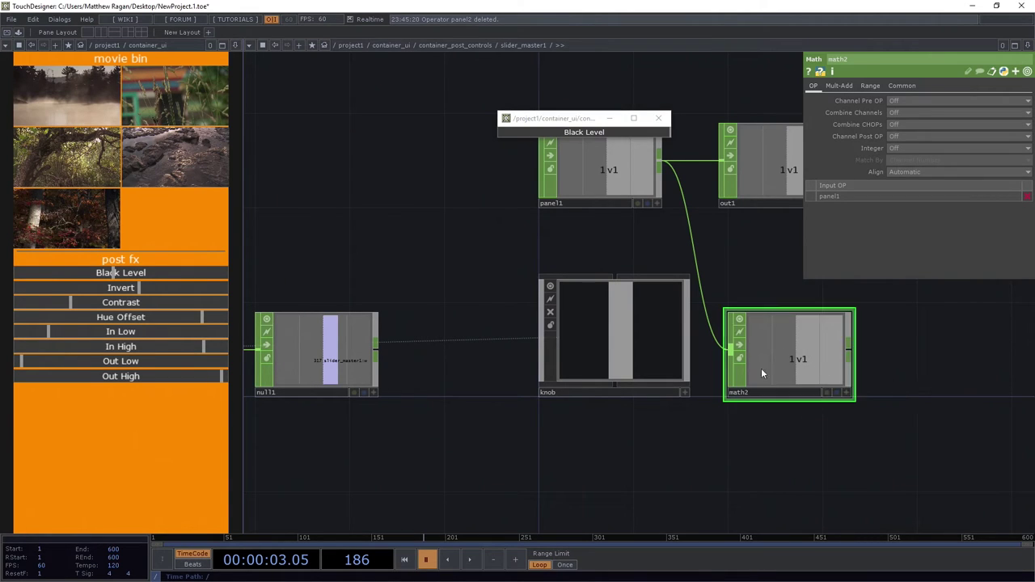
left_click(867, 86)
left_click_drag(512, 243, 640, 247)
scroll(640, 246, "down", 3)
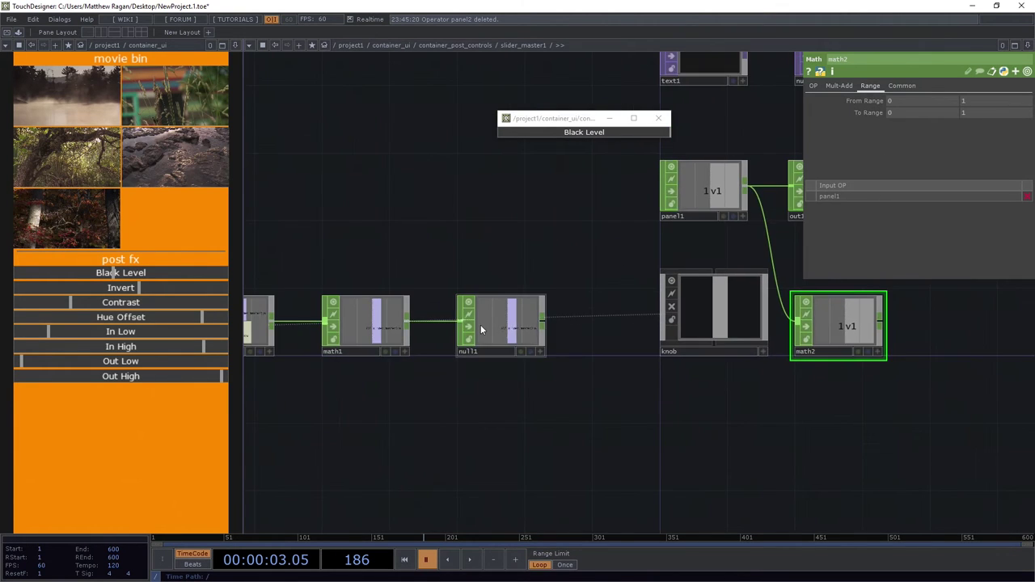
scroll(480, 324, "up", 3)
left_click(565, 363)
left_click_drag(547, 338, 877, 118)
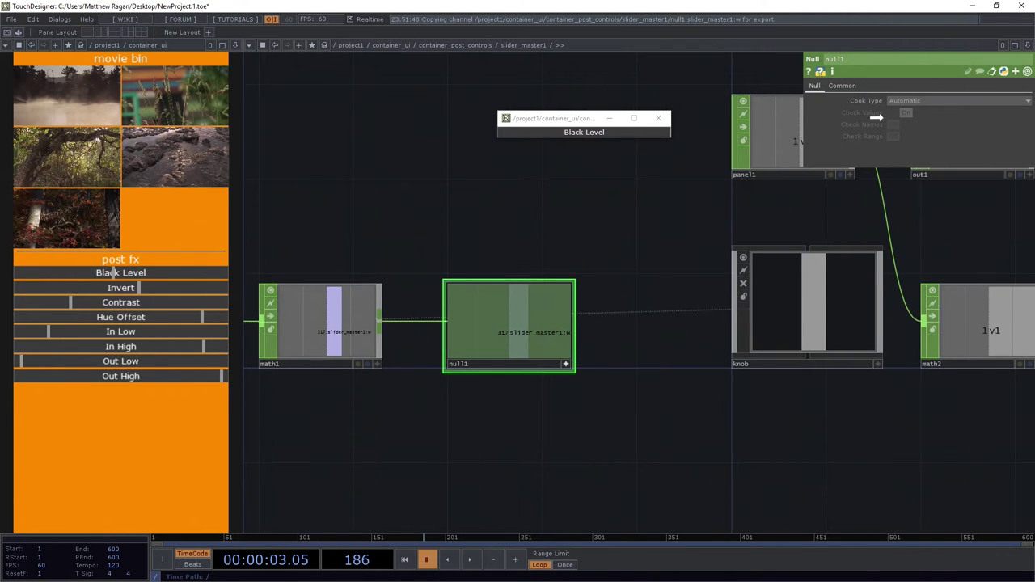
left_click_drag(991, 327, 985, 107)
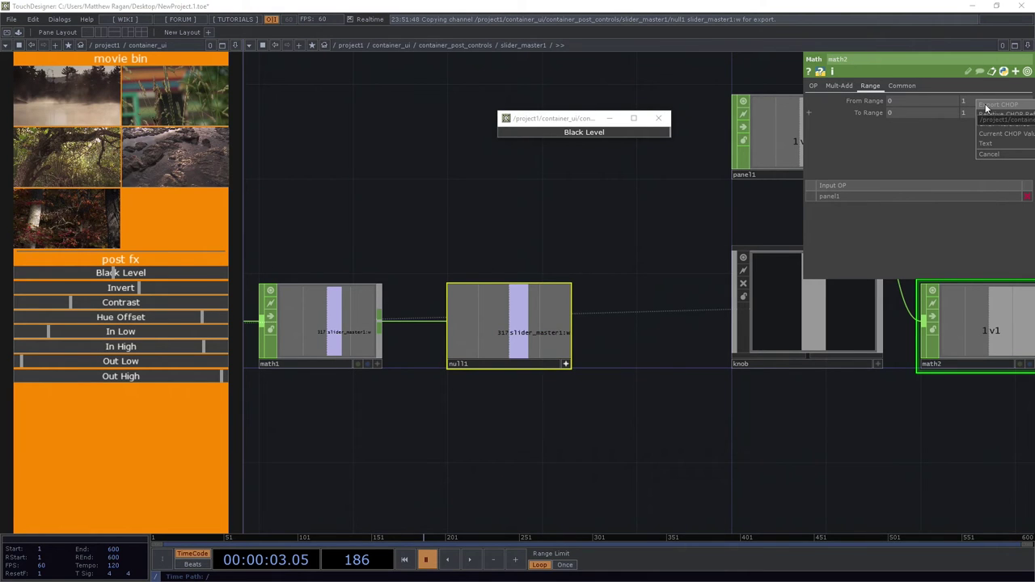
left_click(985, 107)
left_click_drag(901, 429, 665, 418)
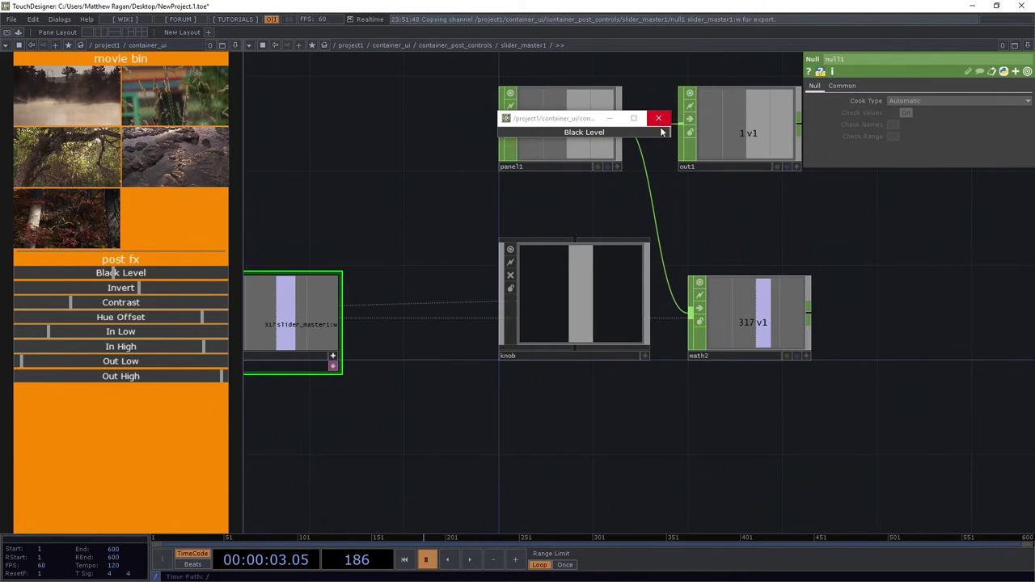
mouse_move(661, 132)
left_mouse_down()
mouse_move(488, 139)
mouse_move(667, 143)
mouse_move(655, 148)
mouse_move(483, 136)
mouse_move(670, 143)
left_mouse_up()
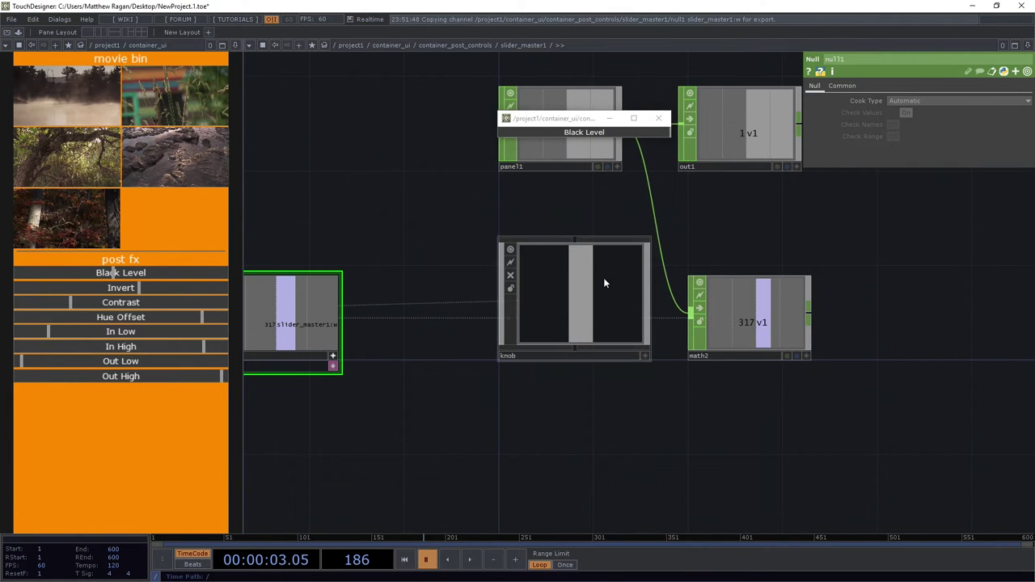
- Export math2's v1 channel to the knob container's X parameter, and test it by moving the slider to its minimum
left_click(554, 269)
left_click_drag(713, 415, 639, 438)
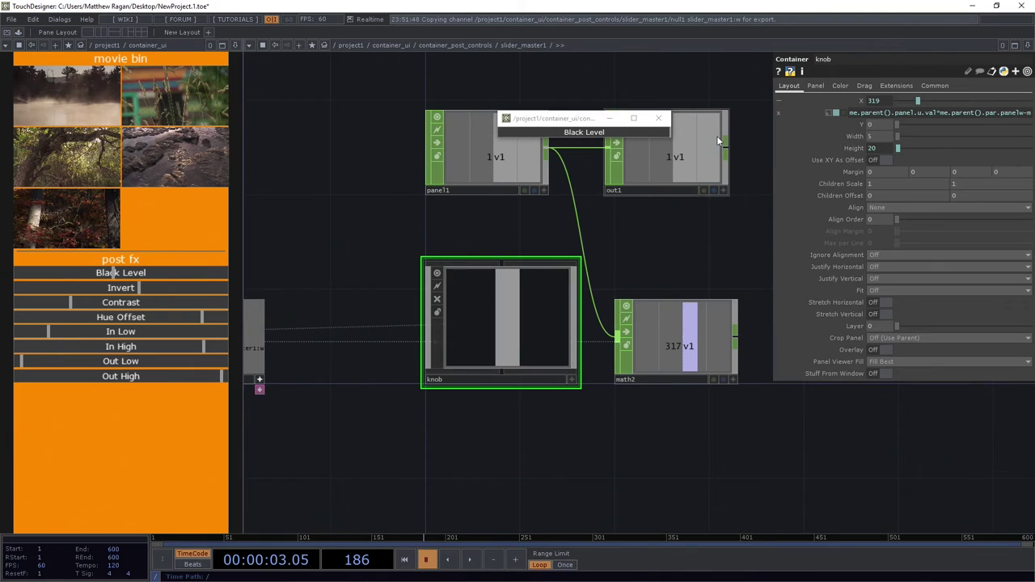
left_click(658, 352)
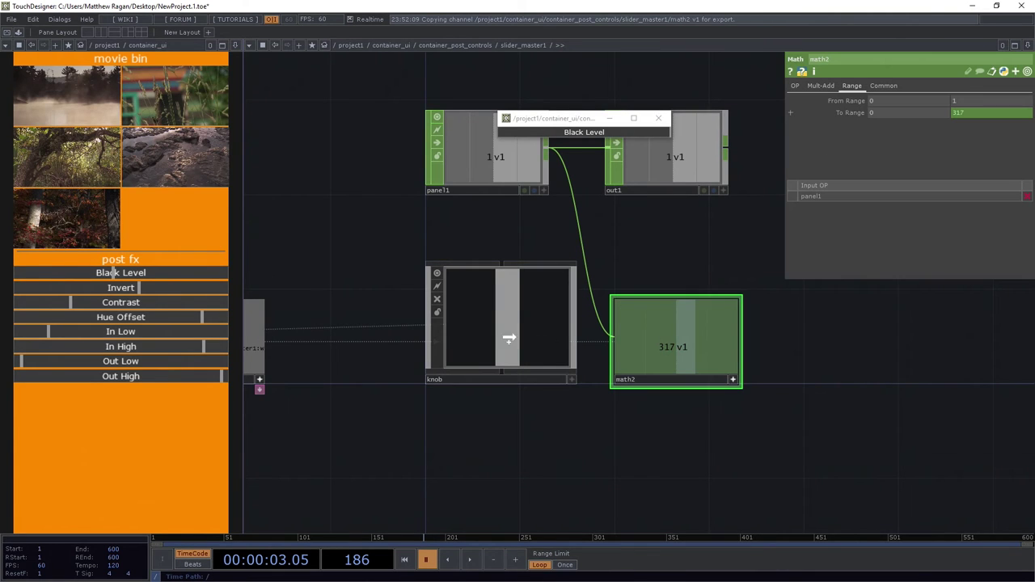
left_click(475, 335)
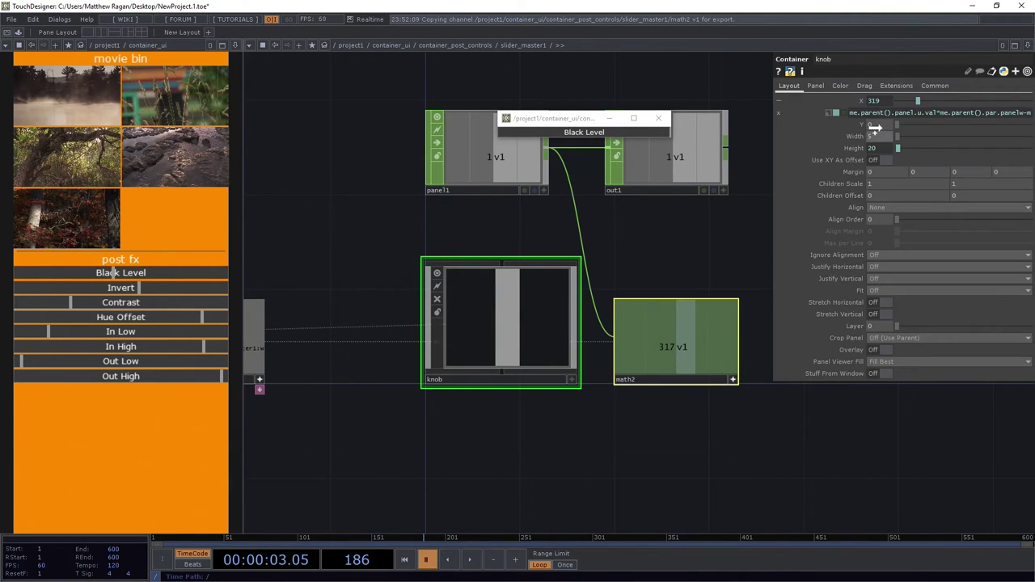
left_click_drag(898, 115, 904, 114)
left_click(928, 105)
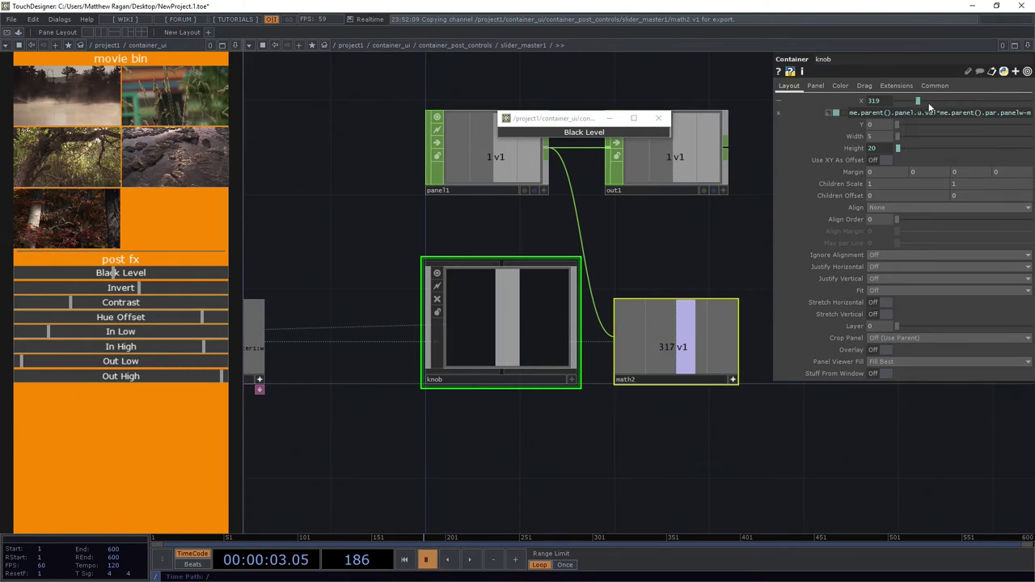
left_click_drag(618, 138, 453, 132)
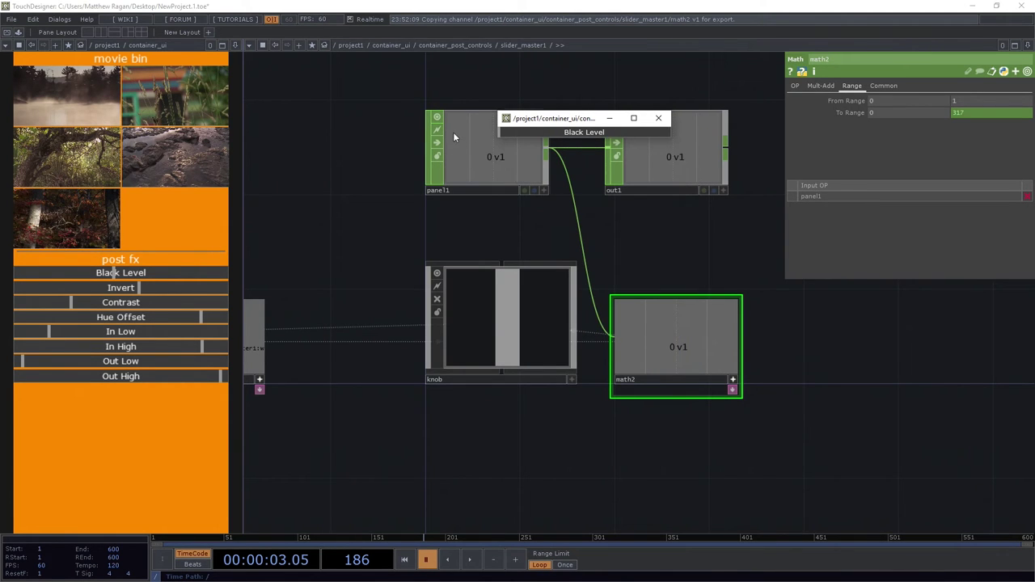
- Turn off the active viewer state of null1 and math2
left_click_drag(445, 248, 694, 246)
scroll(694, 245, "down", 3)
scroll(630, 349, "up", 4)
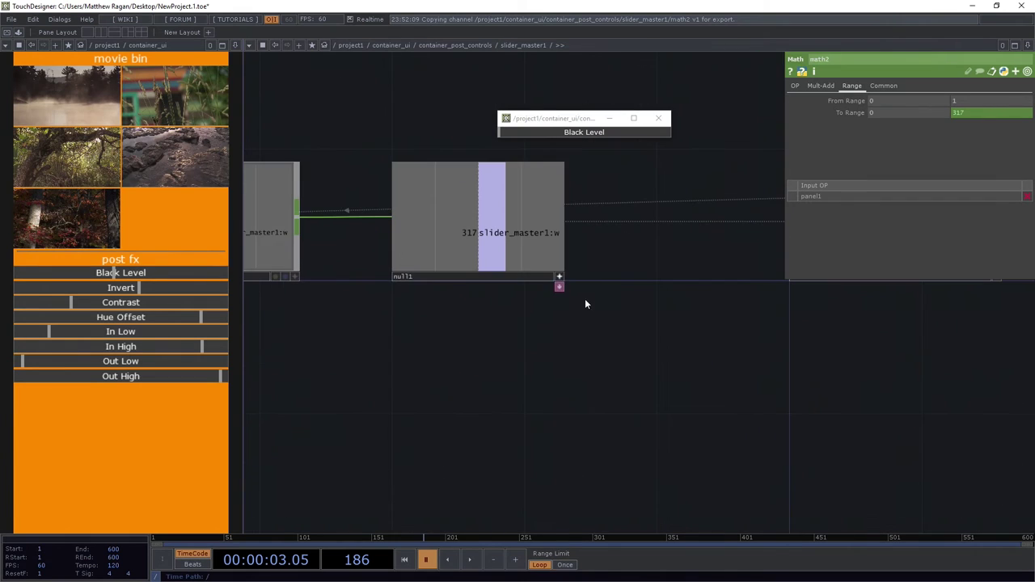
left_click(559, 278)
scroll(564, 302, "down", 3)
scroll(704, 395, "down", 3)
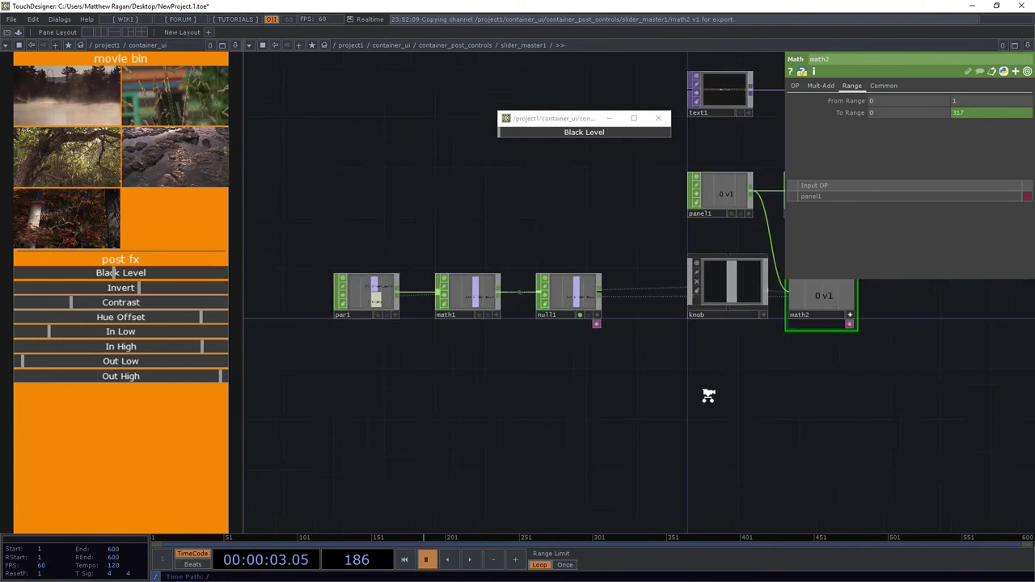
scroll(697, 373, "up", 3)
scroll(698, 373, "up", 3)
left_click(725, 297)
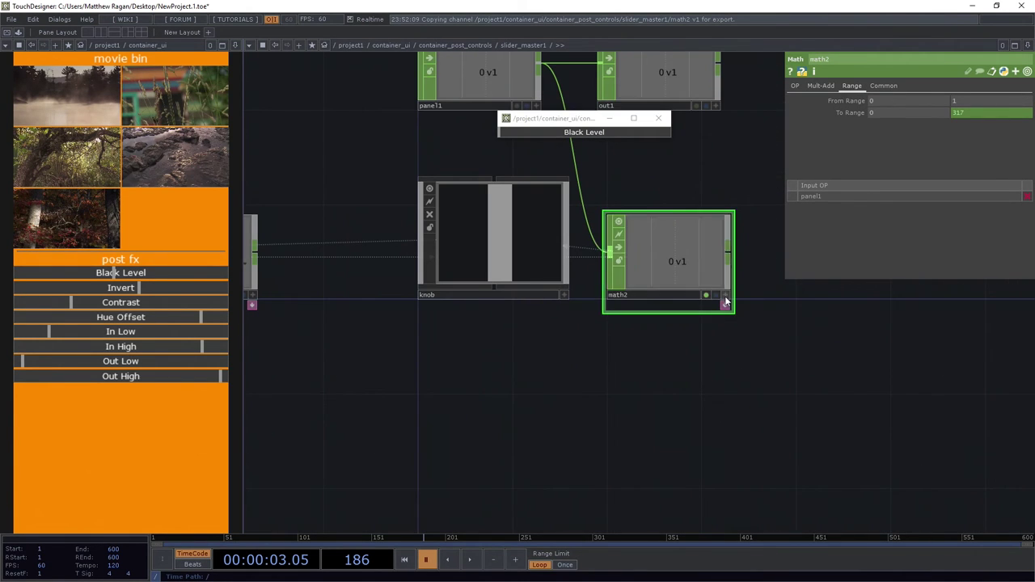
- Select out1 together with math2 and move both farther right, away from panel1 and knob
left_click_drag(713, 331, 701, 377)
scroll(702, 382, "down", 2)
left_click(677, 261, "shift")
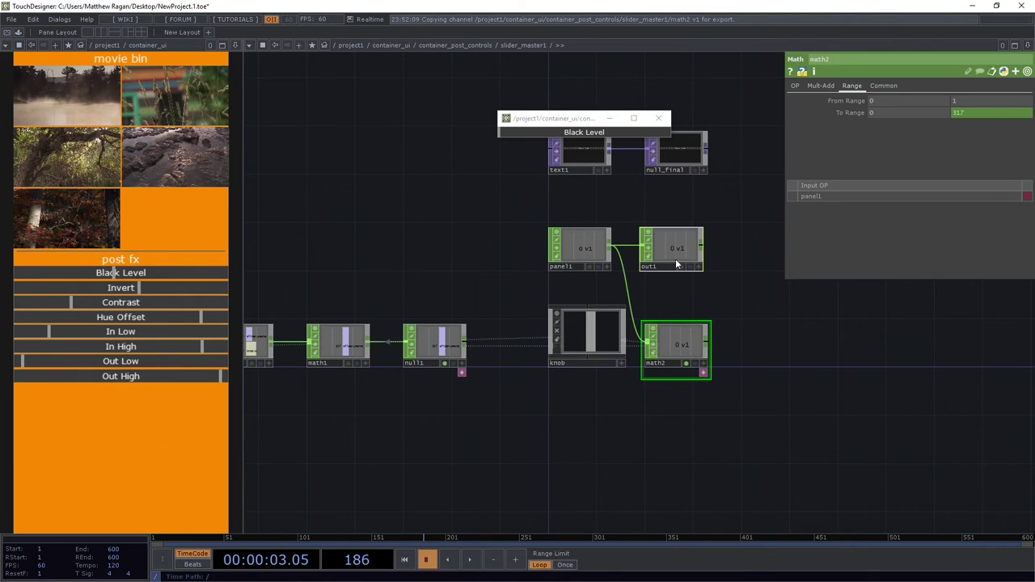
left_click_drag(760, 366, 590, 347)
scroll(543, 353, "up", 3)
mouse_move(490, 329)
left_mouse_down()
mouse_move(862, 331)
mouse_move(842, 321)
mouse_move(653, 339)
mouse_move(663, 340)
left_mouse_up()
scroll(518, 329, "down", 3)
scroll(662, 386, "down", 1)
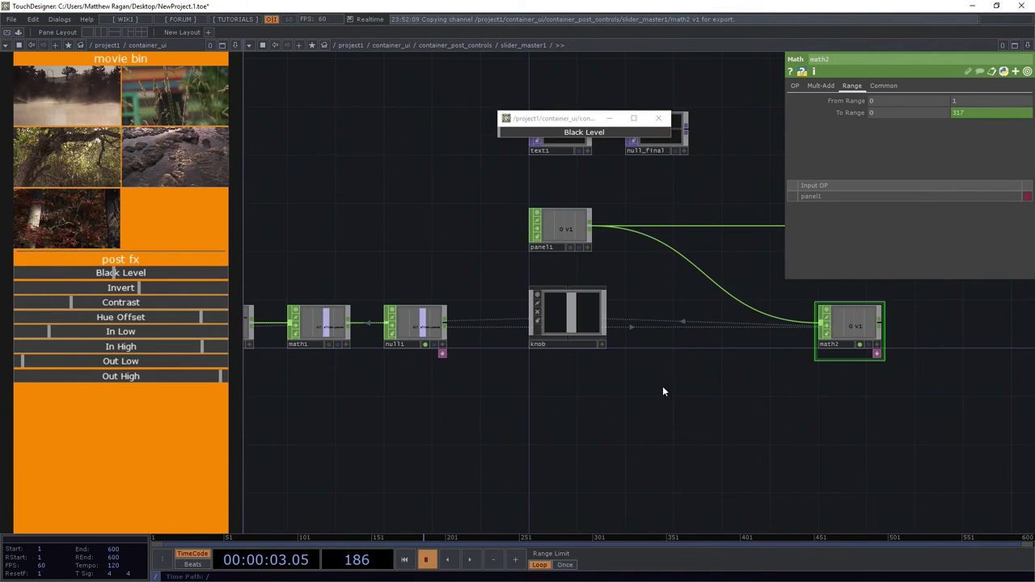
- Select par1, math1 and null1 and move the chain below the knob container, with par1 directly under knob
mouse_move(536, 323)
left_mouse_down()
mouse_move(430, 330)
mouse_move(527, 330)
left_mouse_up()
scroll(528, 408, "down", 2)
scroll(527, 408, "up", 2)
right_click_drag(524, 411, 304, 301)
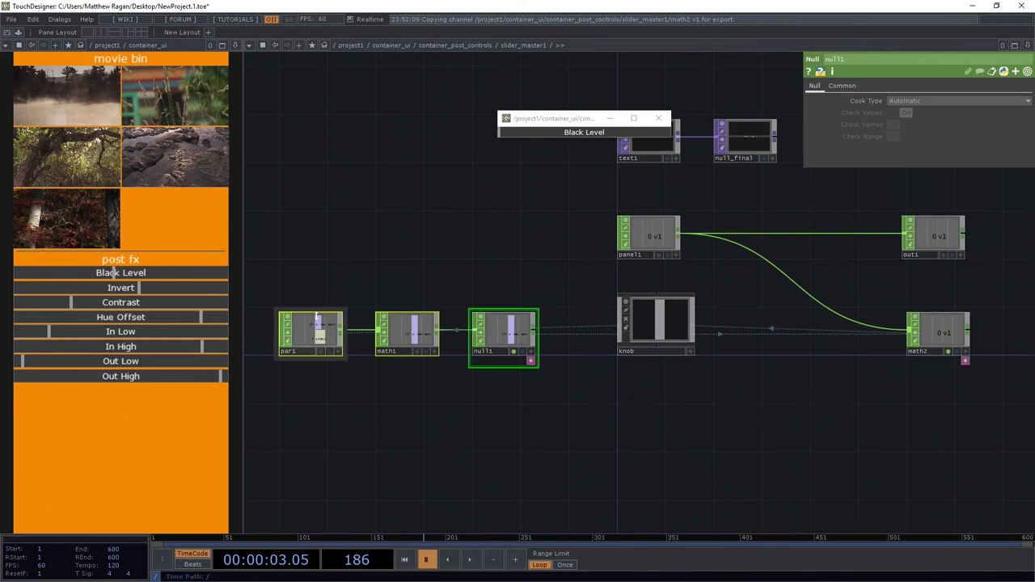
left_click_drag(305, 341, 645, 389)
scroll(644, 389, "up", 1)
scroll(644, 388, "up", 4)
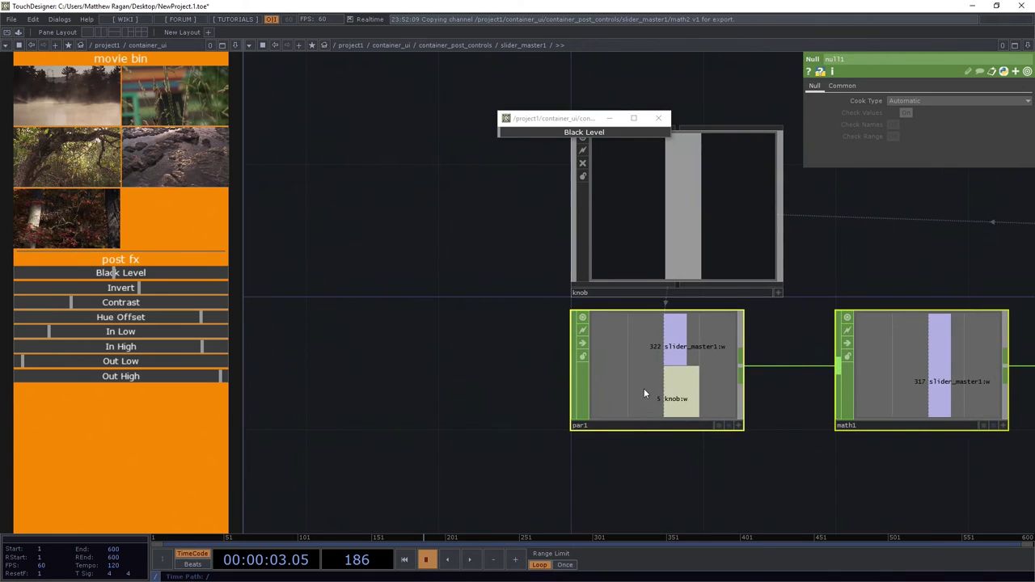
scroll(627, 315, "down", 5)
scroll(831, 422, "up", 3)
left_click_drag(830, 426, 498, 396)
- Move out1 and math2 closer to panel1 so that math2 lines up directly above null1
left_click(697, 318)
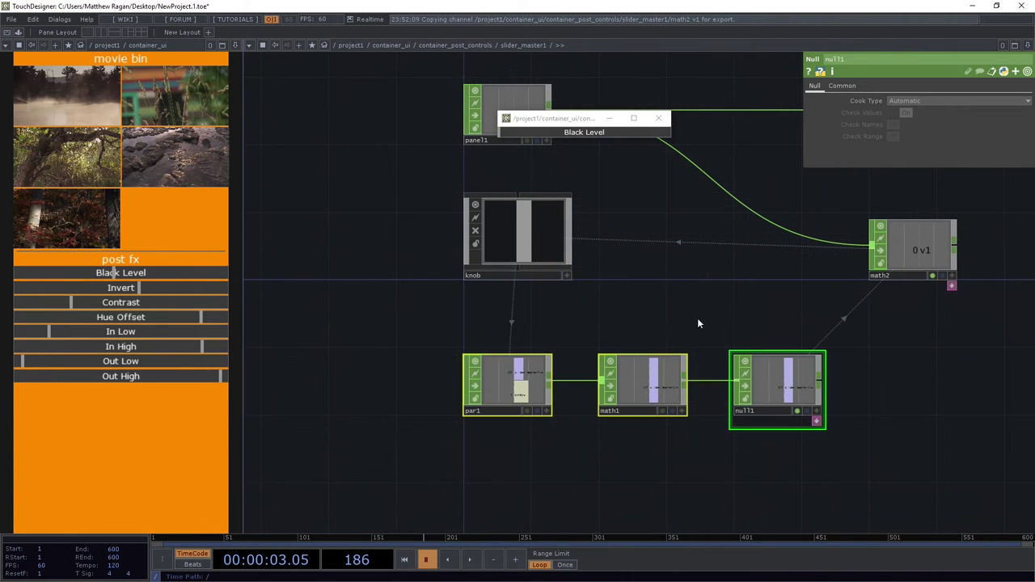
scroll(763, 412, "up", 2)
left_click_drag(723, 389, 907, 374)
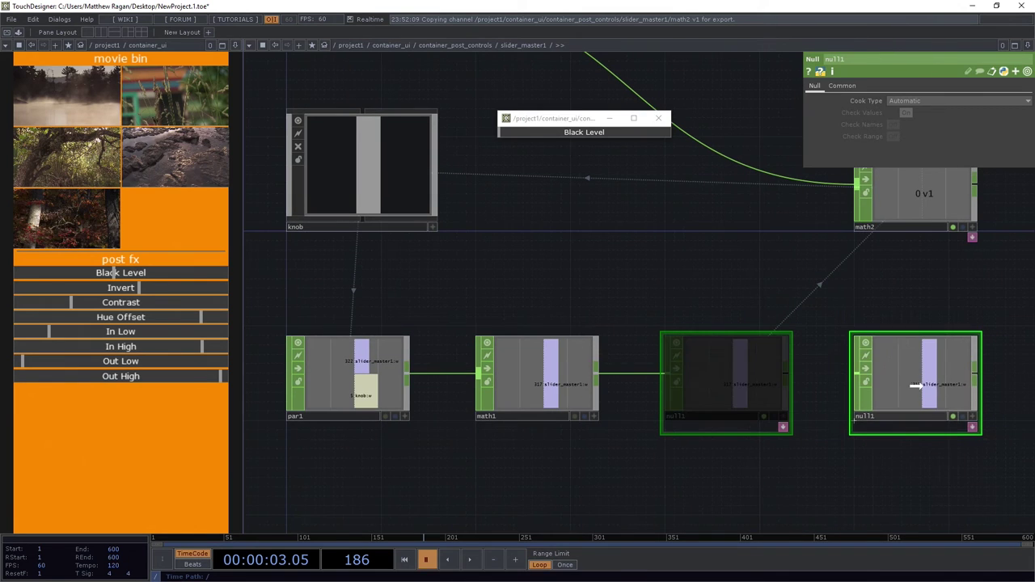
scroll(820, 377, "down", 3)
left_click_drag(817, 217, 688, 422)
scroll(883, 424, "up", 3)
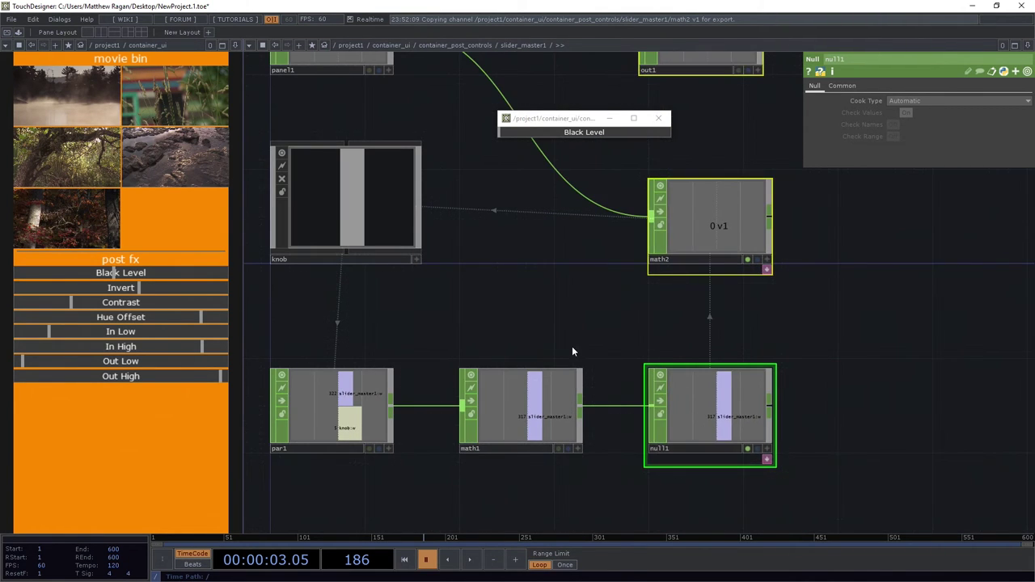
left_click(552, 291)
- Move the floating viewer's slider to about the middle and check panel1, math2 and the exported X parameter of knob
left_click_drag(572, 151, 648, 238)
left_click_drag(579, 227, 591, 241)
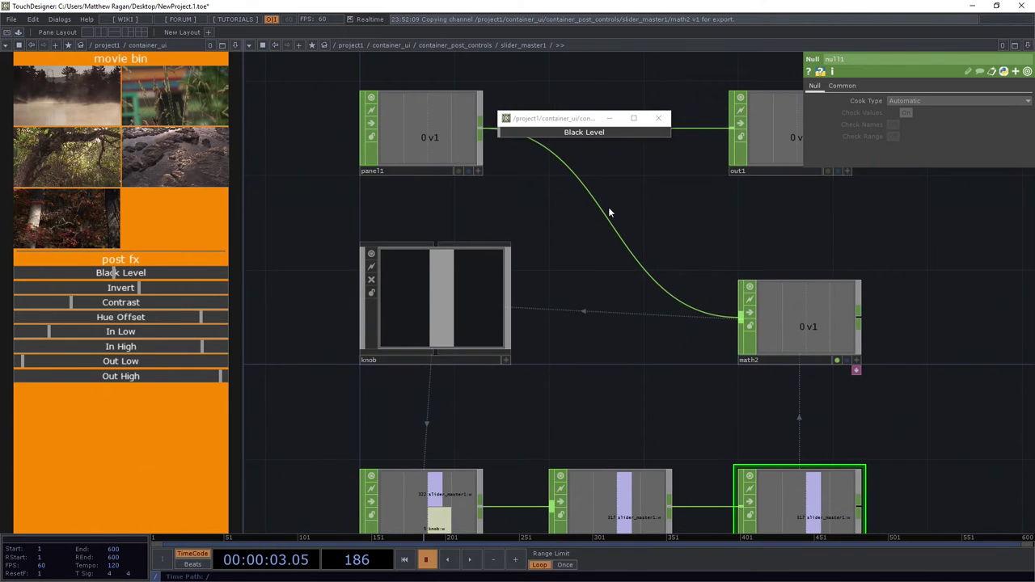
scroll(608, 207, "down", 3)
left_click_drag(628, 200, 634, 241)
left_click_drag(522, 132, 594, 146)
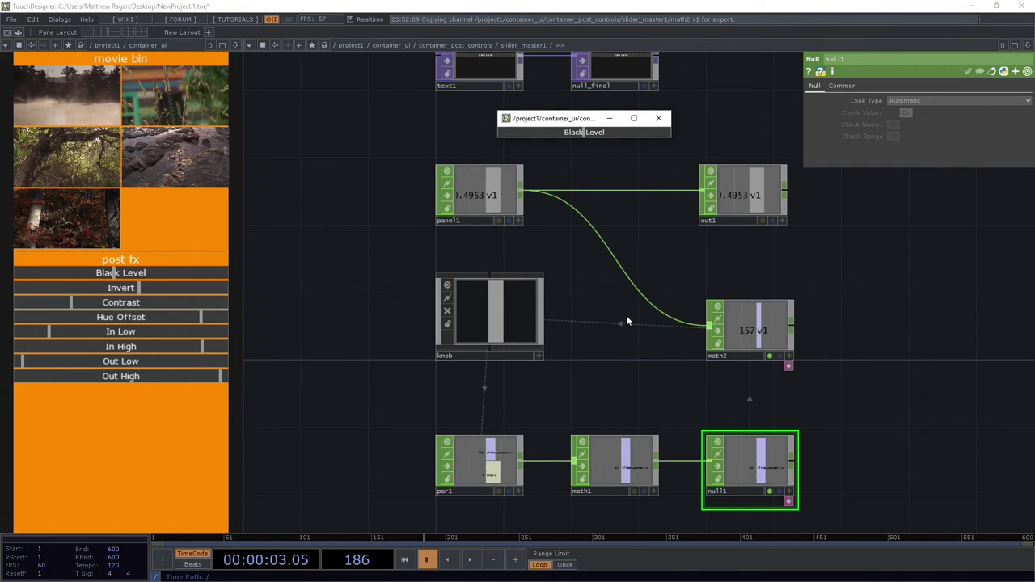
left_click(490, 326)
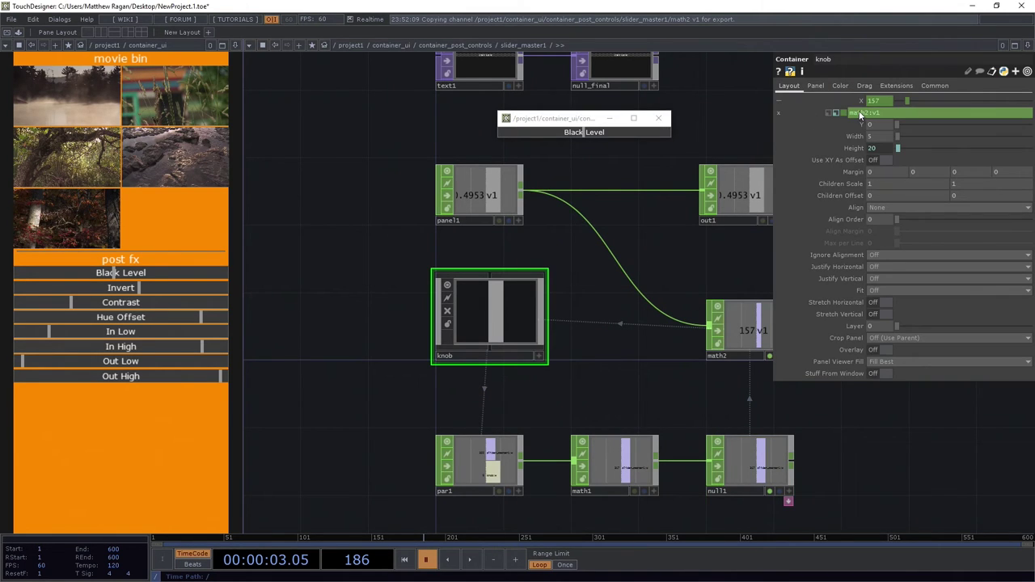
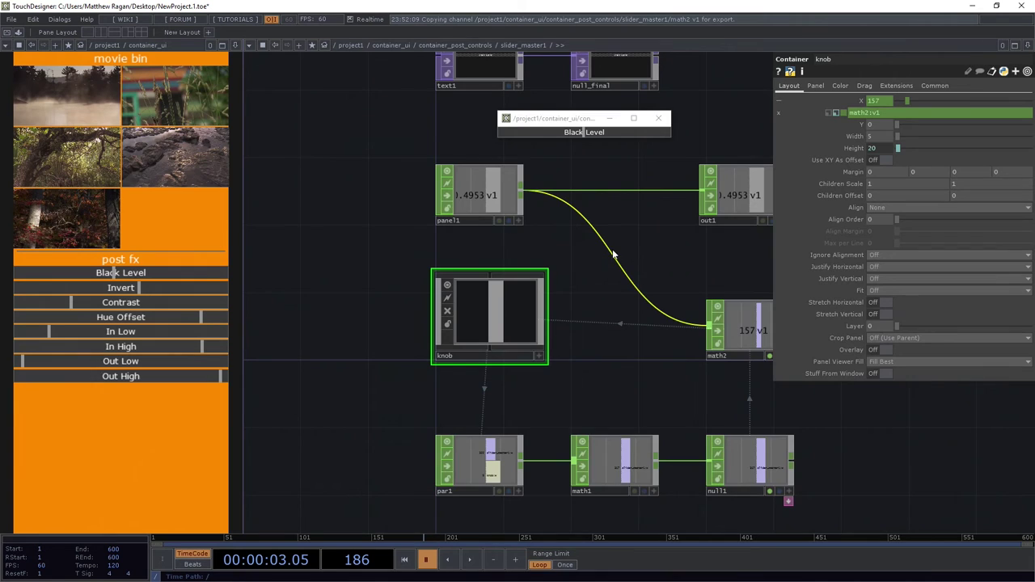
- Go up to container_post_controls and move the floating slider back and forth to check the knob on slider_master1
key("u")
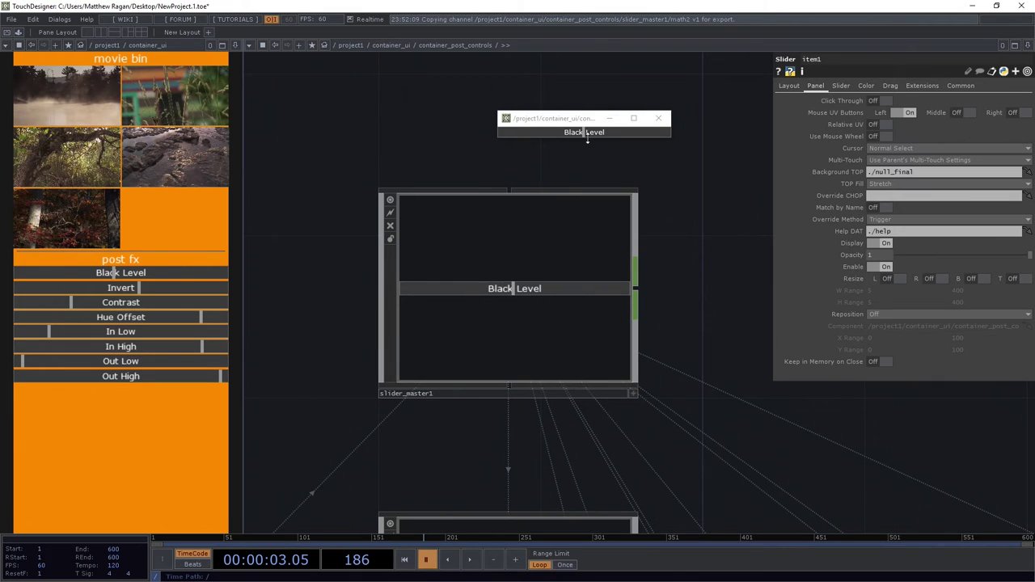
left_click_drag(586, 133, 511, 138)
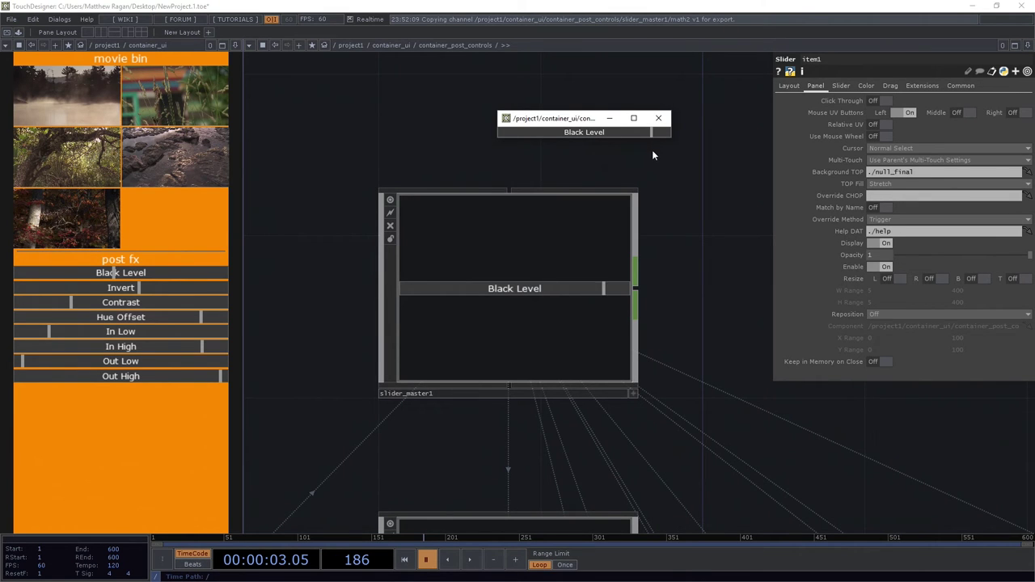
left_click_drag(652, 150, 646, 154)
- Enter slider_master1 again and move the slider to its maximum to compare out1's value with math2's
scroll(564, 315, "up", 5)
left_click_drag(665, 254, 654, 283)
scroll(620, 203, "up", 4)
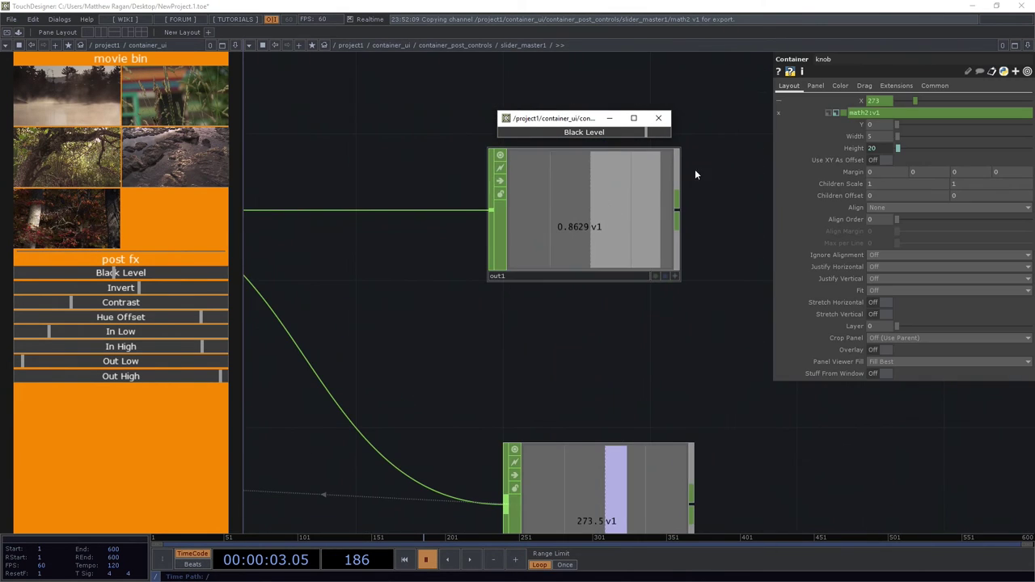
left_click_drag(639, 134, 763, 139)
scroll(585, 272, "down", 4)
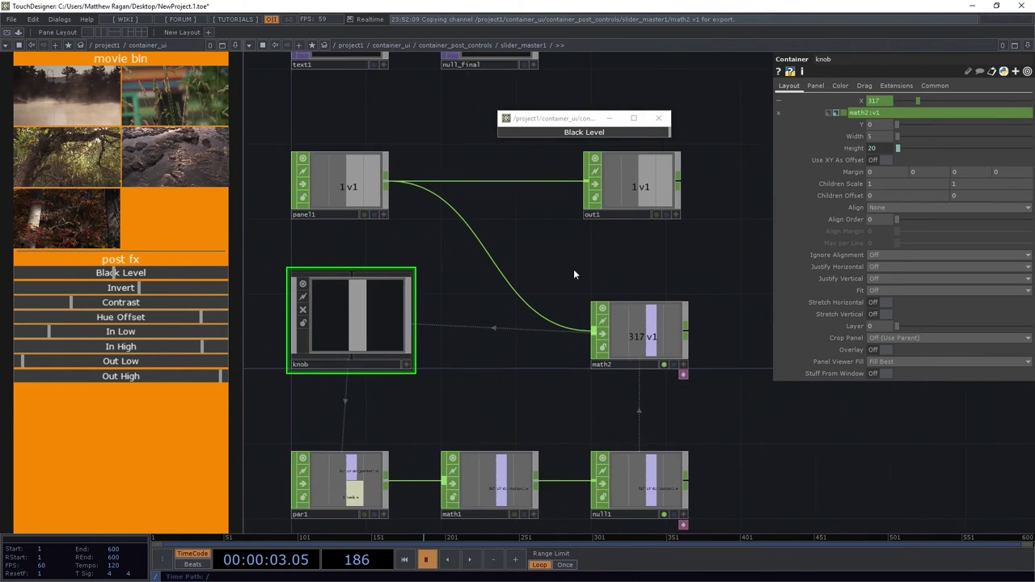
- Insert a Math CHOP on the wire between panel1 and out1
scroll(571, 269, "down", 2)
scroll(581, 253, "up", 2)
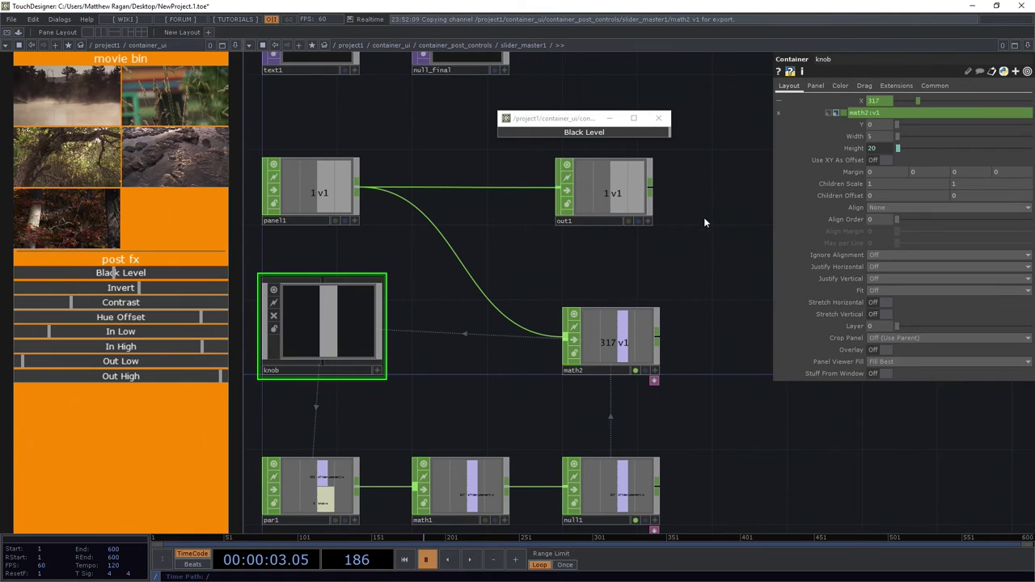
right_click(494, 187)
left_click(506, 173)
right_click(500, 186)
left_click(540, 176)
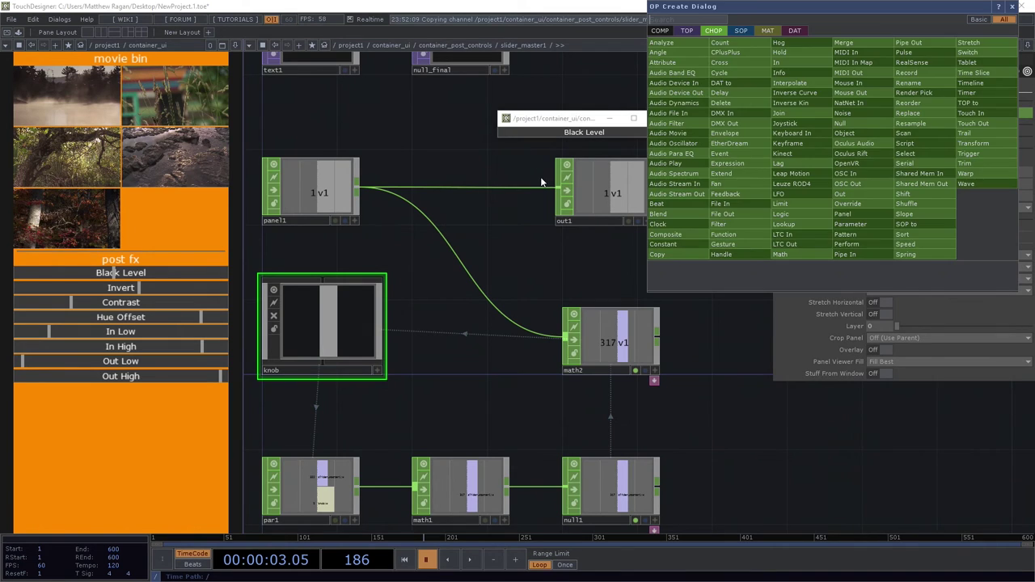
left_click(801, 251)
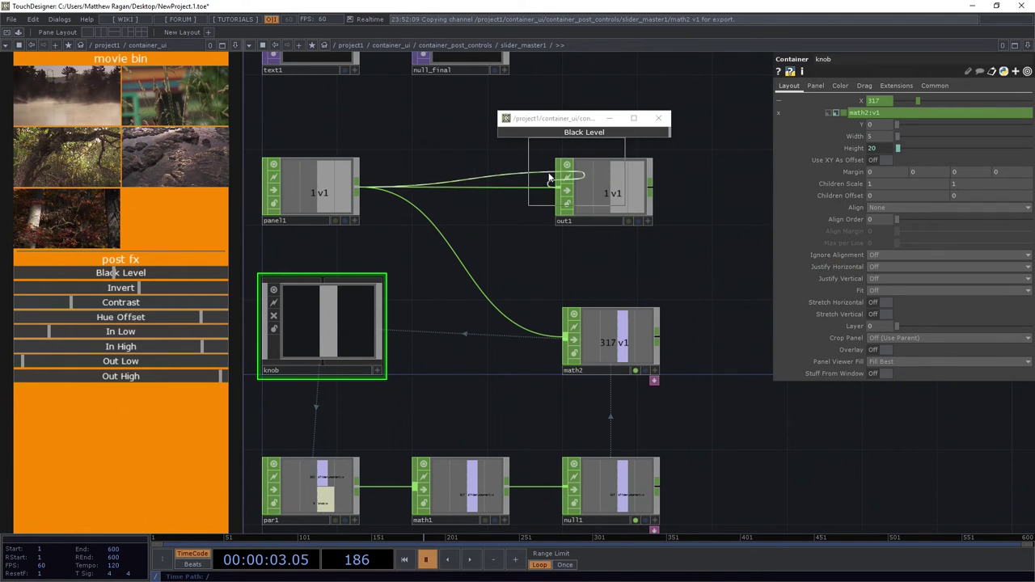
left_click(464, 189)
scroll(466, 189, "up", 3)
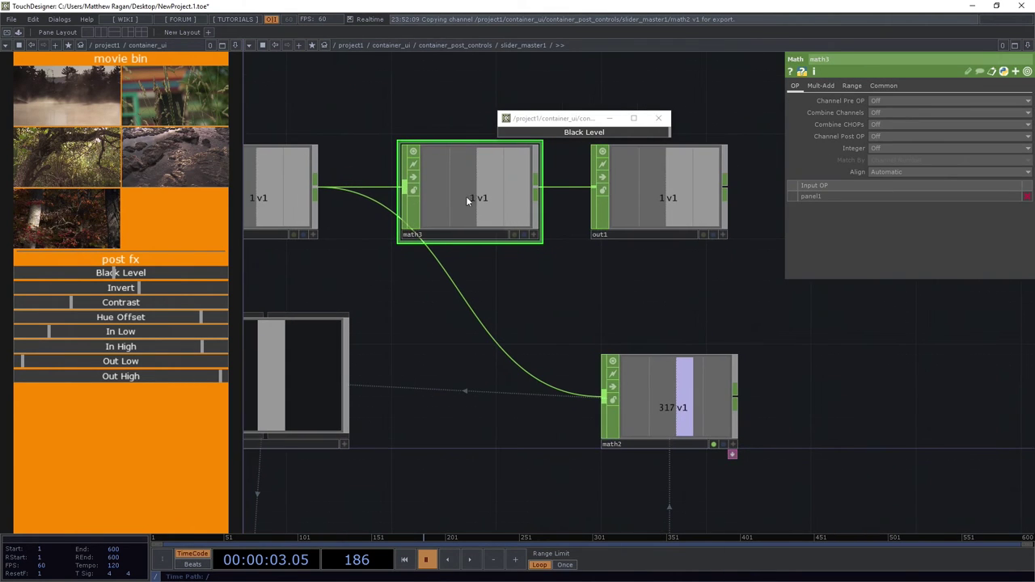
- Move math3, out1 and math2 together farther away from panel1 to open up space in the network
scroll(465, 195, "down", 4)
left_click_drag(432, 147, 617, 375)
scroll(566, 259, "up", 2)
left_click_drag(431, 182, 515, 183)
scroll(515, 183, "up", 2)
scroll(520, 266, "down", 3)
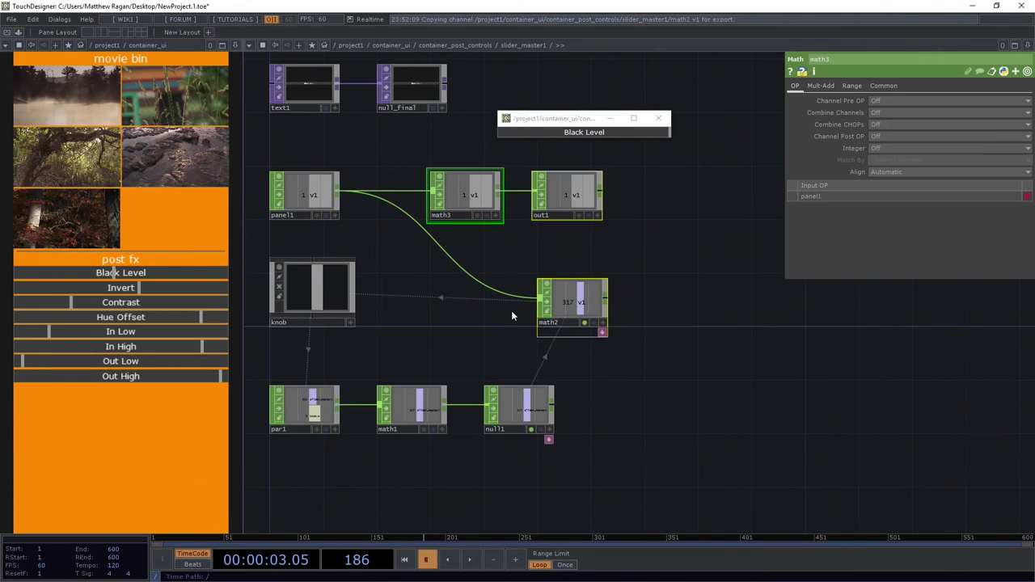
- Move null1 farther from math1 so that it lines up directly below math2
left_click(517, 411)
scroll(517, 416, "up", 2)
left_click_drag(517, 413, 566, 394)
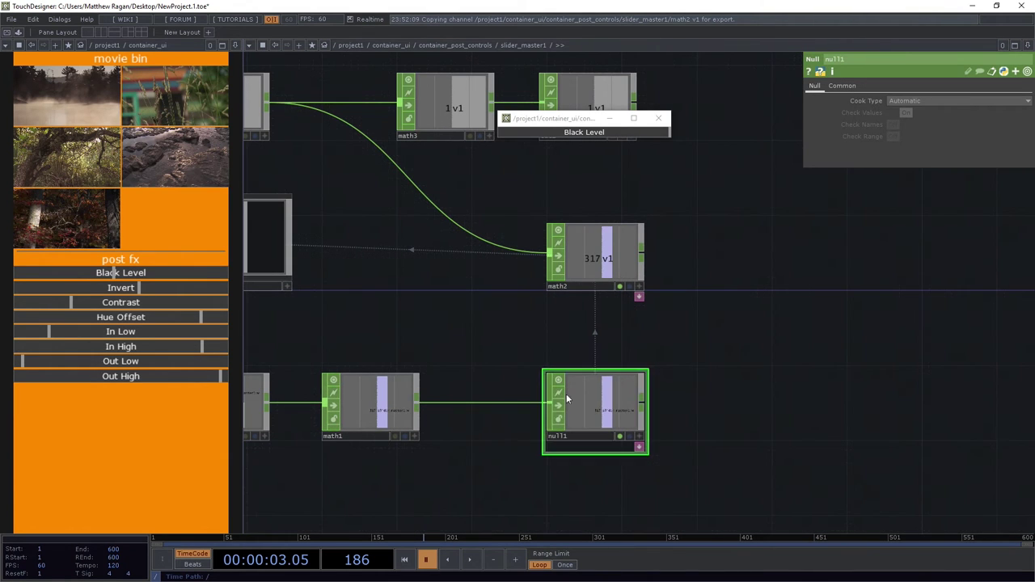
scroll(519, 359, "down", 3)
scroll(557, 329, "up", 2)
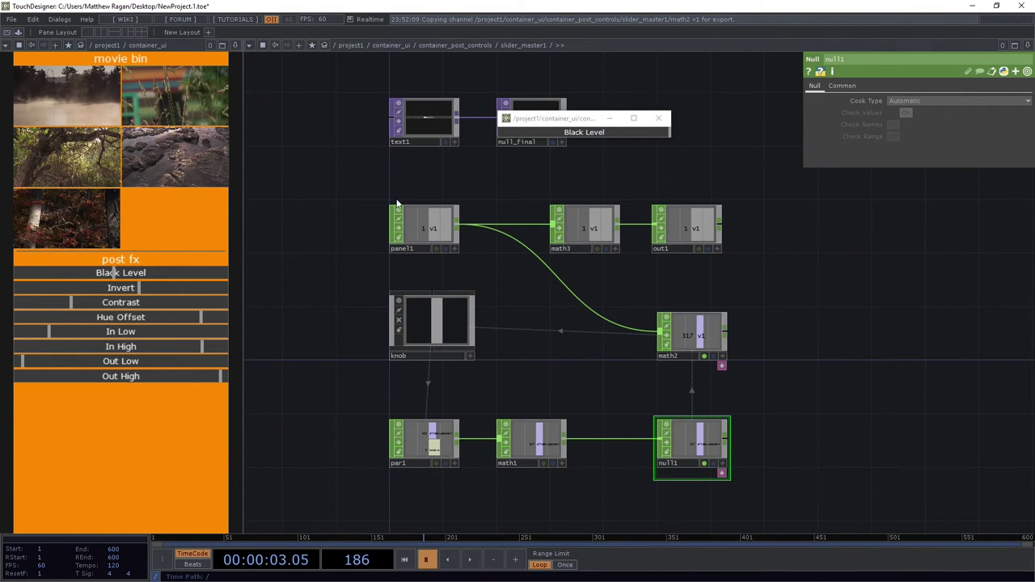
- Show math3's Range parameters and move the floating viewer's slider to its minimum to check the channel values
scroll(591, 178, "up", 3)
left_click(618, 289)
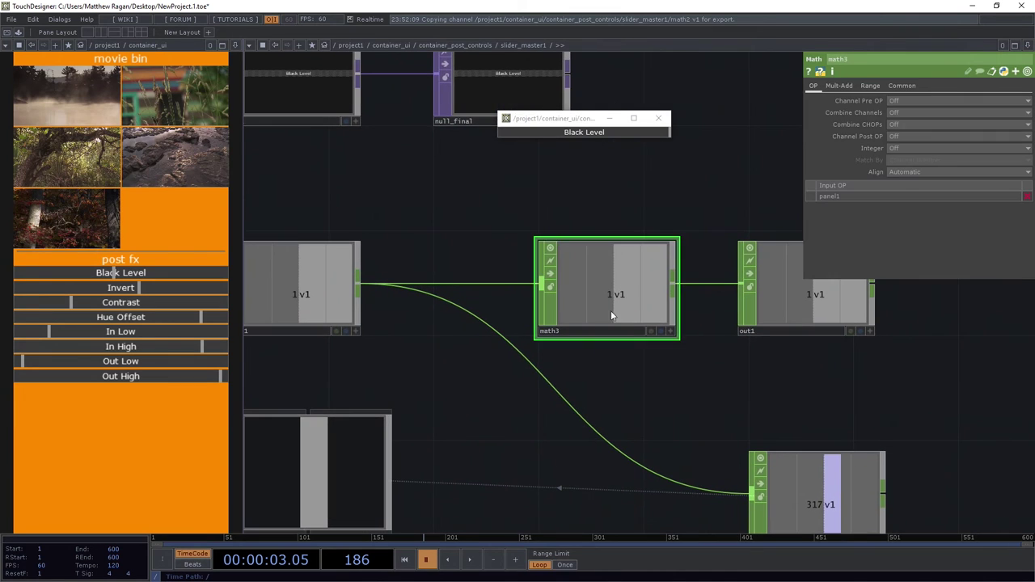
left_click(838, 87)
left_click(870, 85)
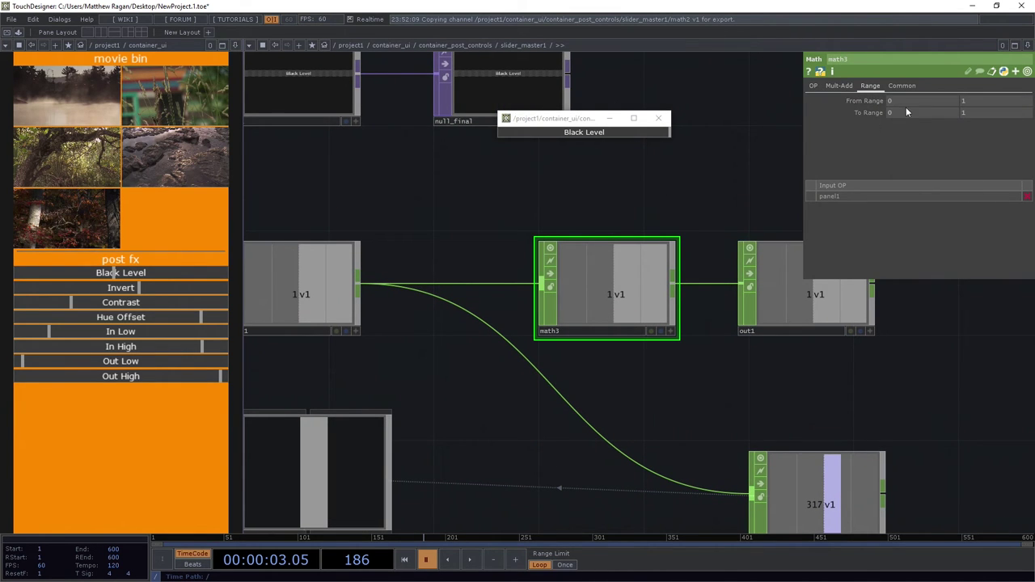
left_click_drag(623, 131, 495, 139)
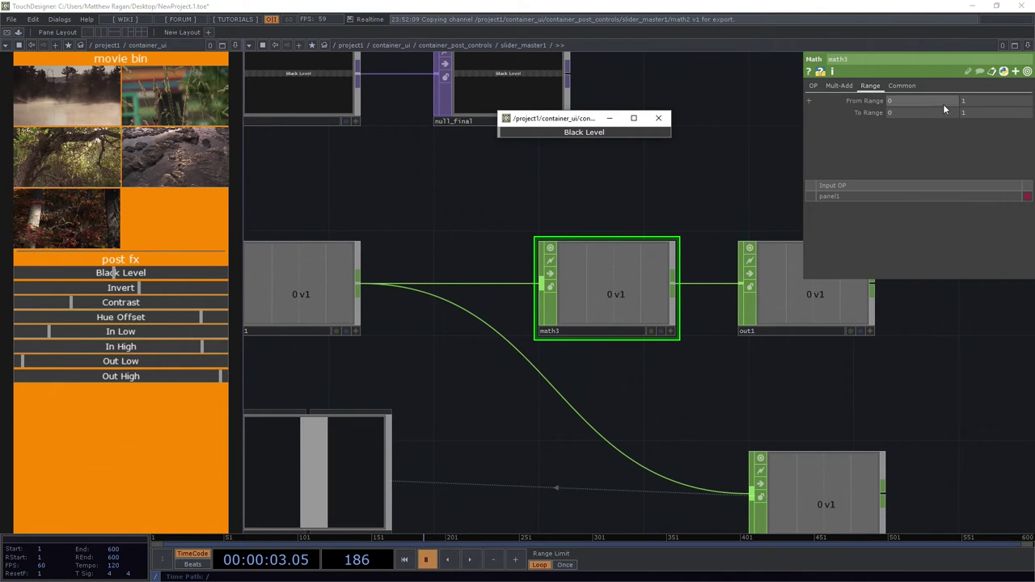
left_click(120, 273)
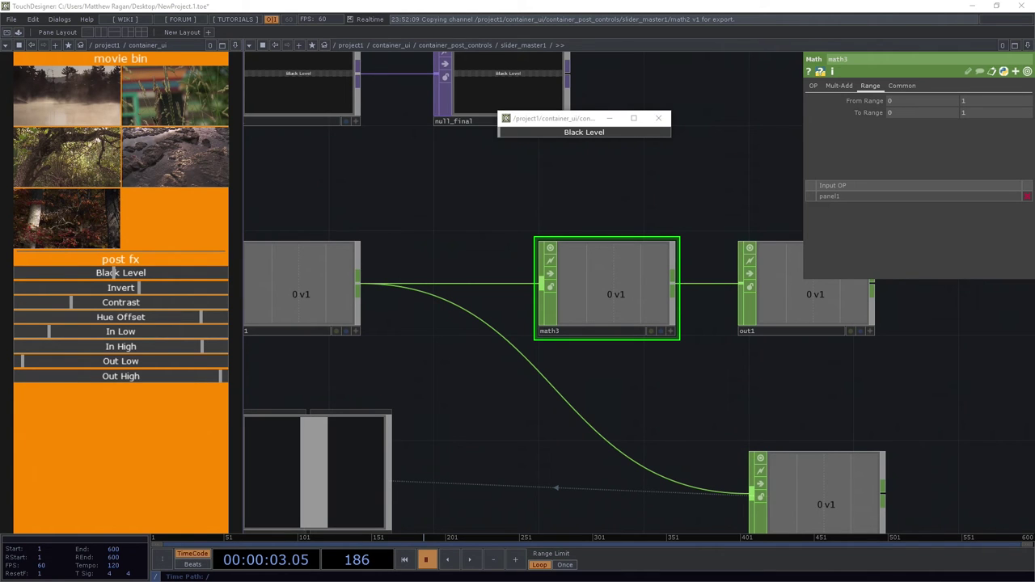
- Go up to container_post_controls and fill the two empty column headers of table1 with min_val and max_val
left_click_drag(422, 379, 516, 385)
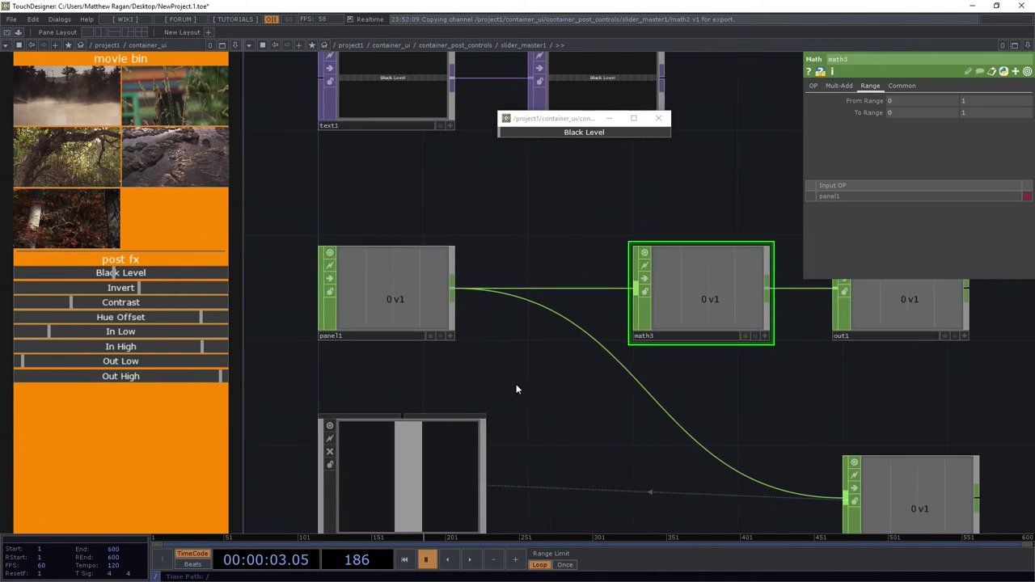
scroll(516, 385, "down", 8)
left_click_drag(537, 323, 667, 282)
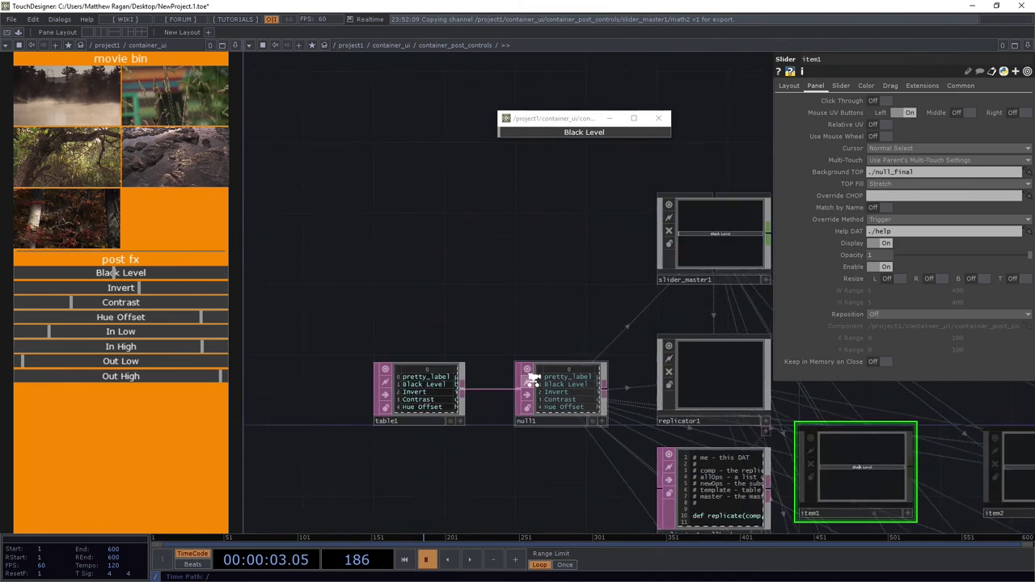
scroll(517, 303, "up", 6)
left_click(569, 347)
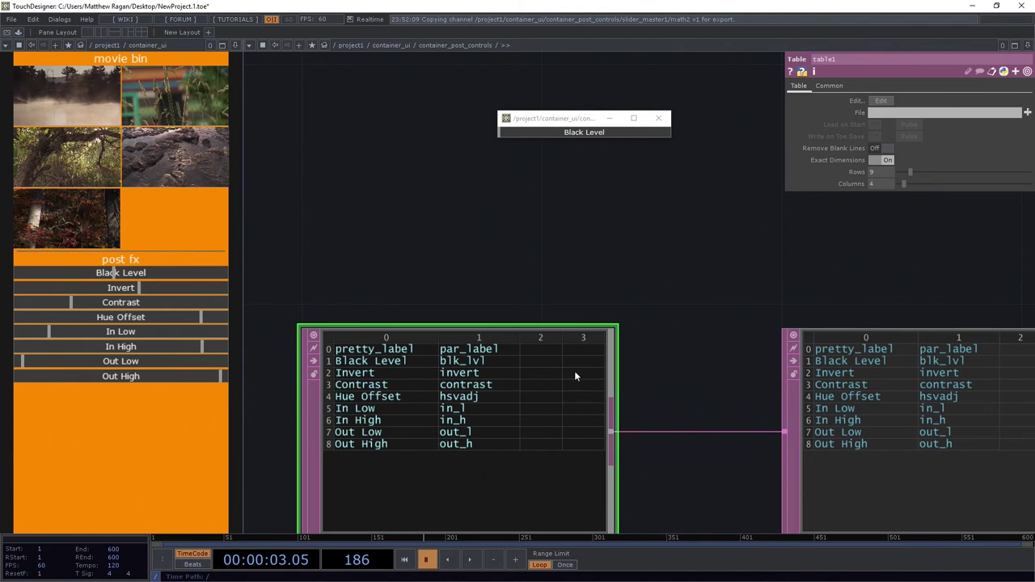
left_click(532, 349)
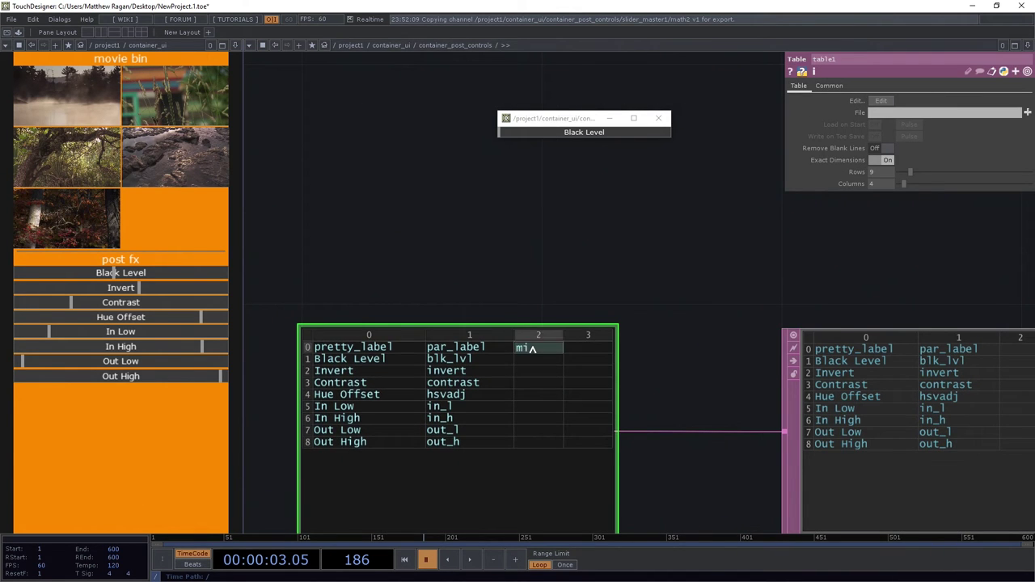
type("min_max")
key("Tab")
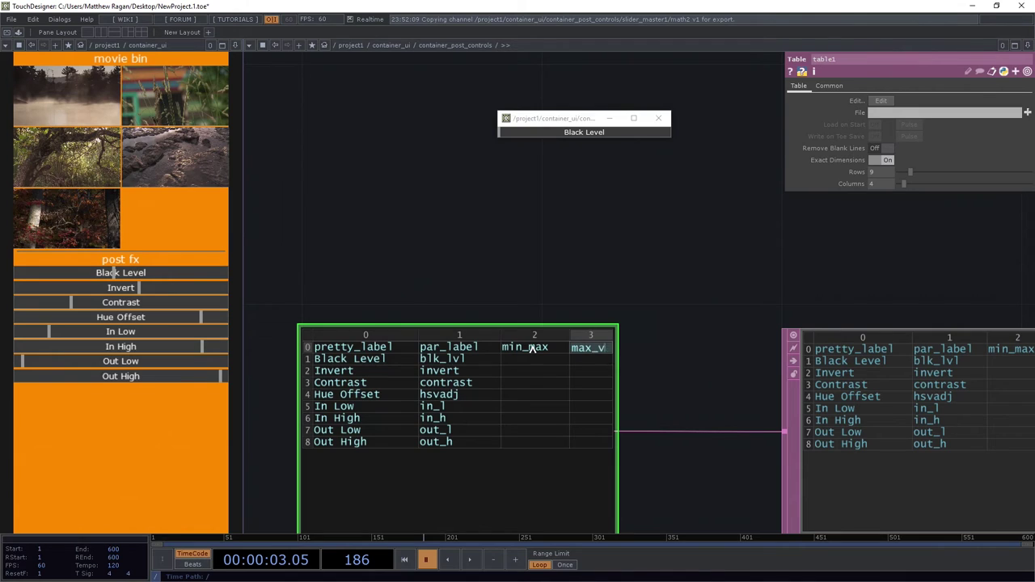
left_click(543, 349)
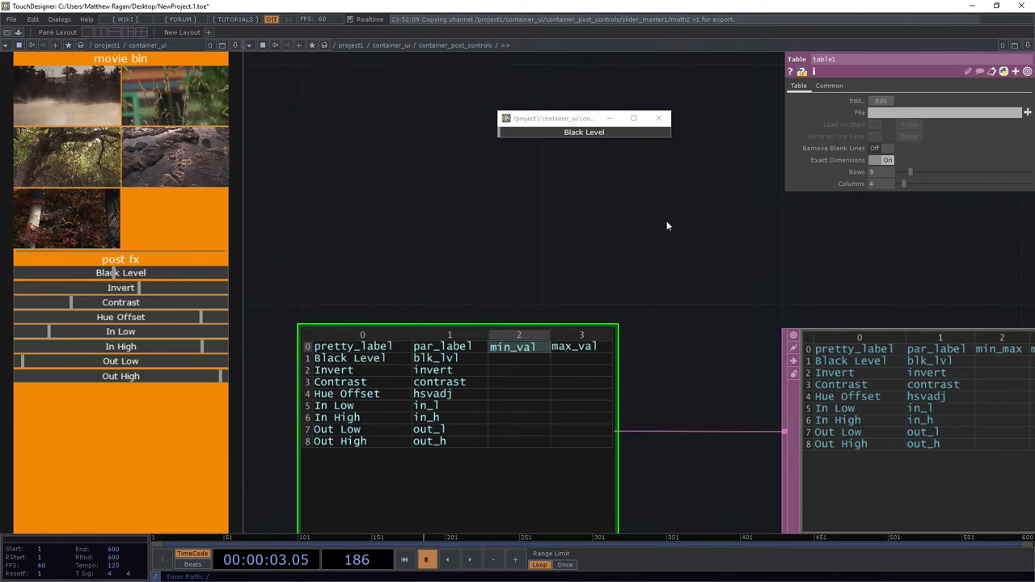
- Enter min_val 0 and max_val 1 in table1 for both Black Level and Invert
left_click(530, 363)
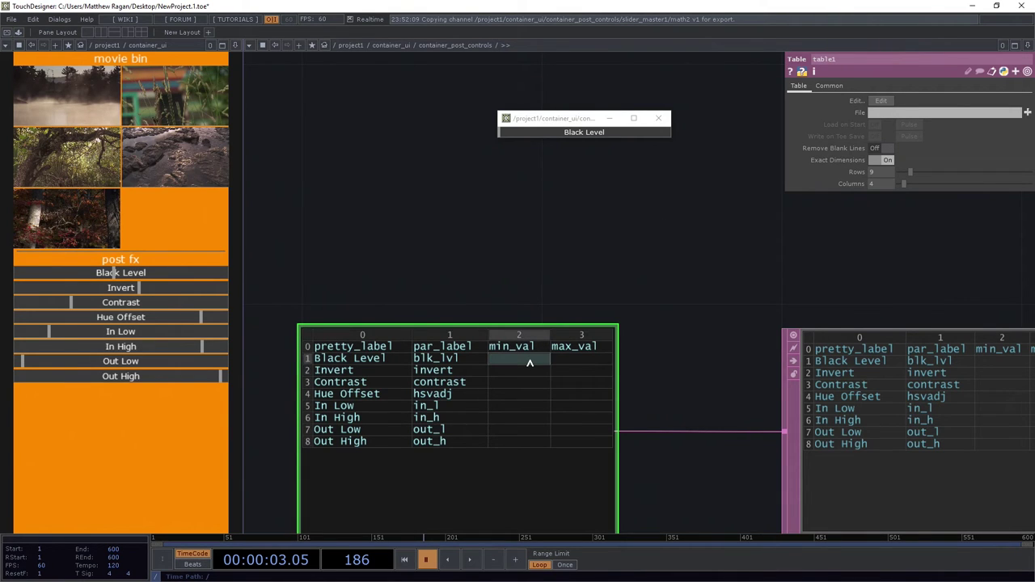
type("0")
key("Tab")
key("Up")
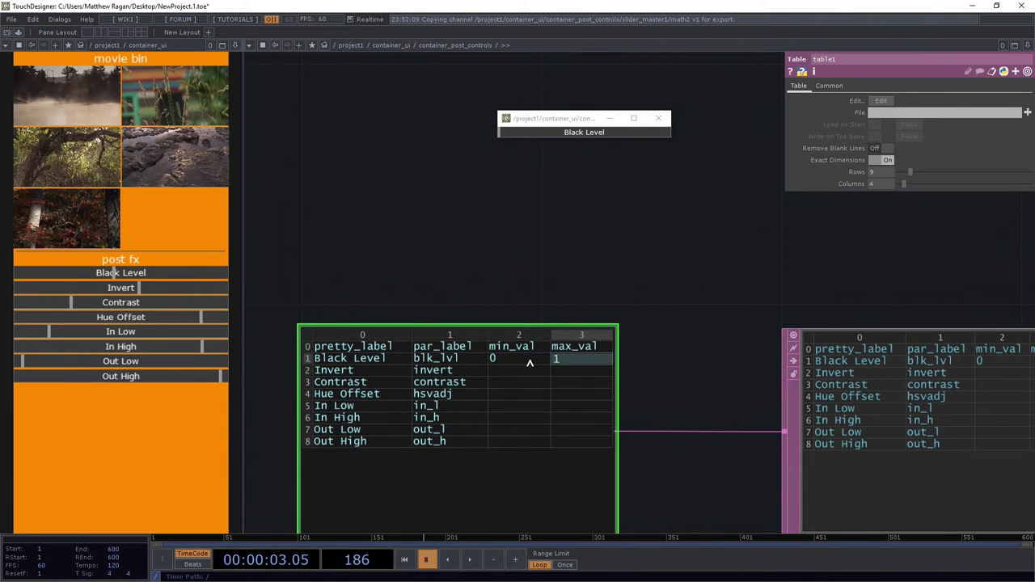
key("Return")
key("Tab")
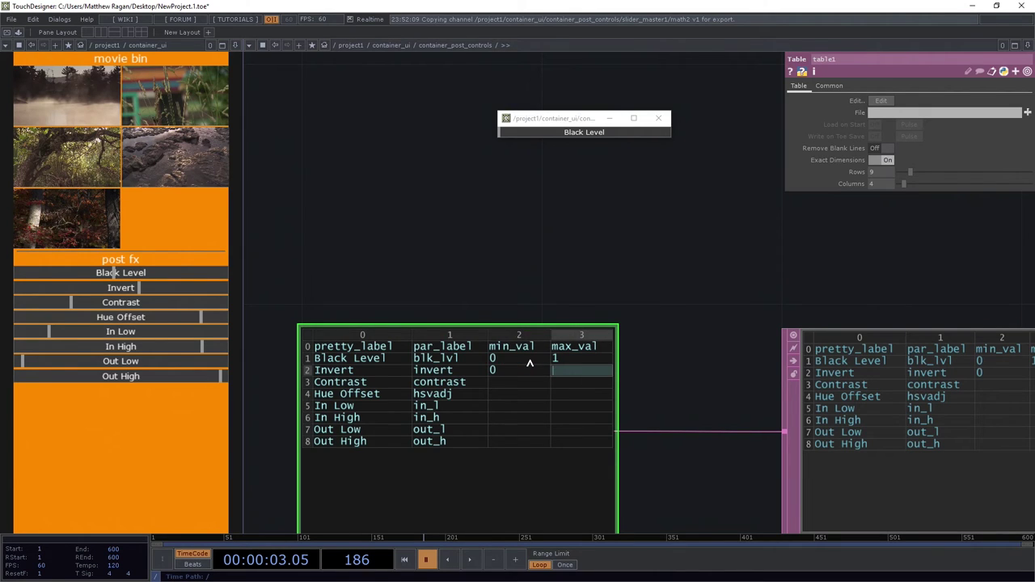
type("1")
key("Return")
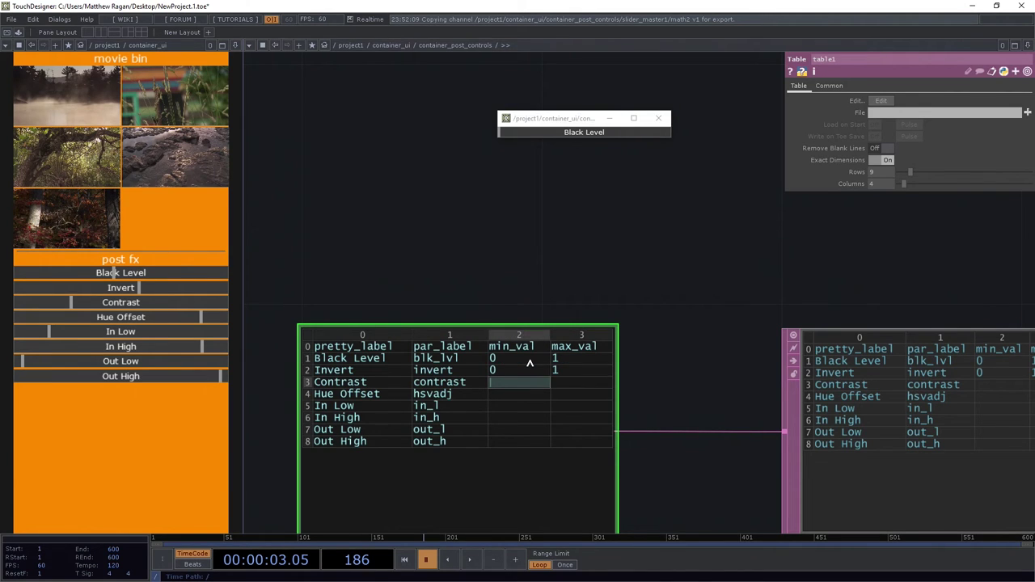
- Enter min_val 0 and max_val 2.5 for Contrast, and min_val 0 and max_val 360 for Hue Offset
type("0")
key("Tab")
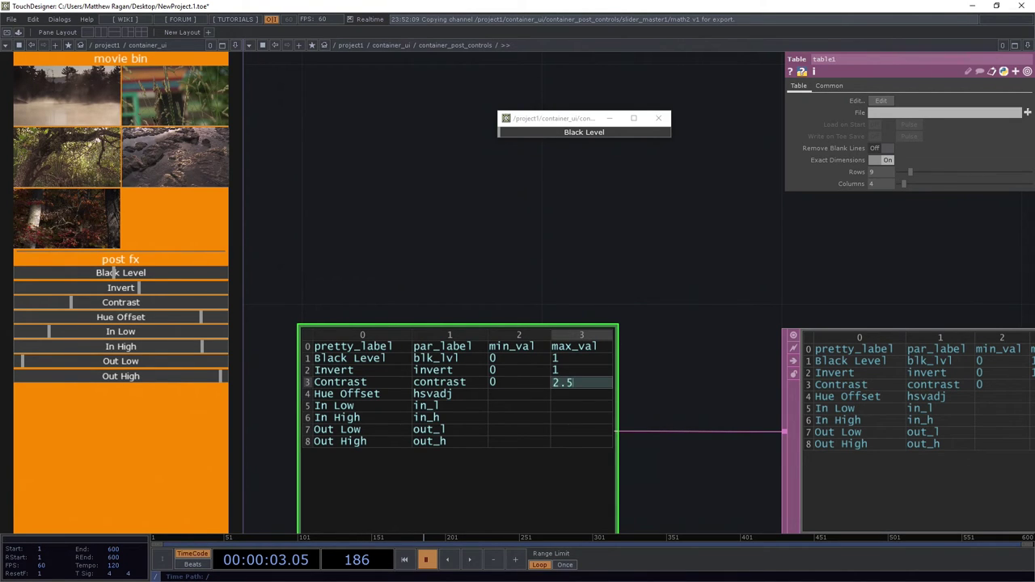
type("2.5")
key("Return")
key("Tab")
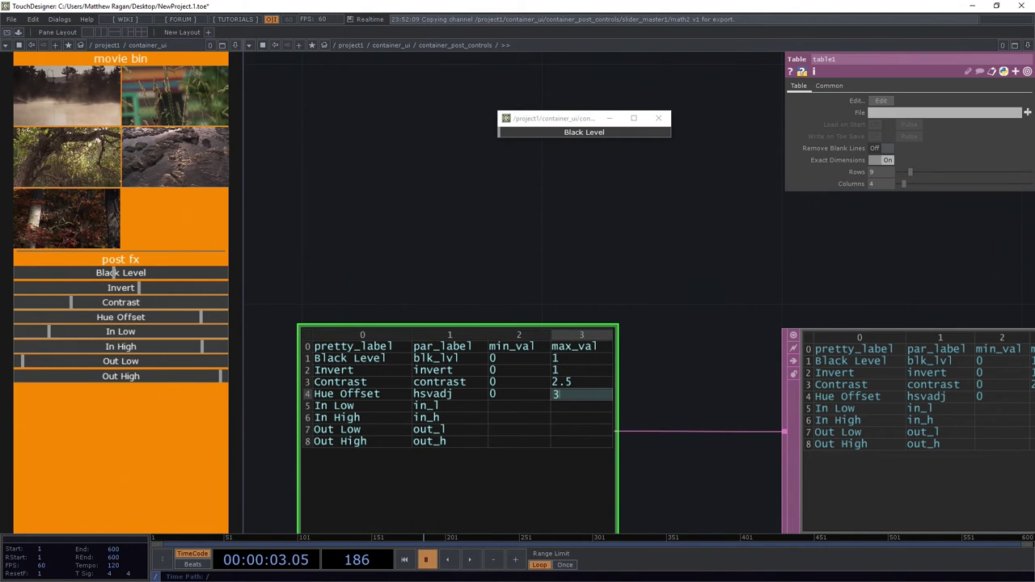
key("Return")
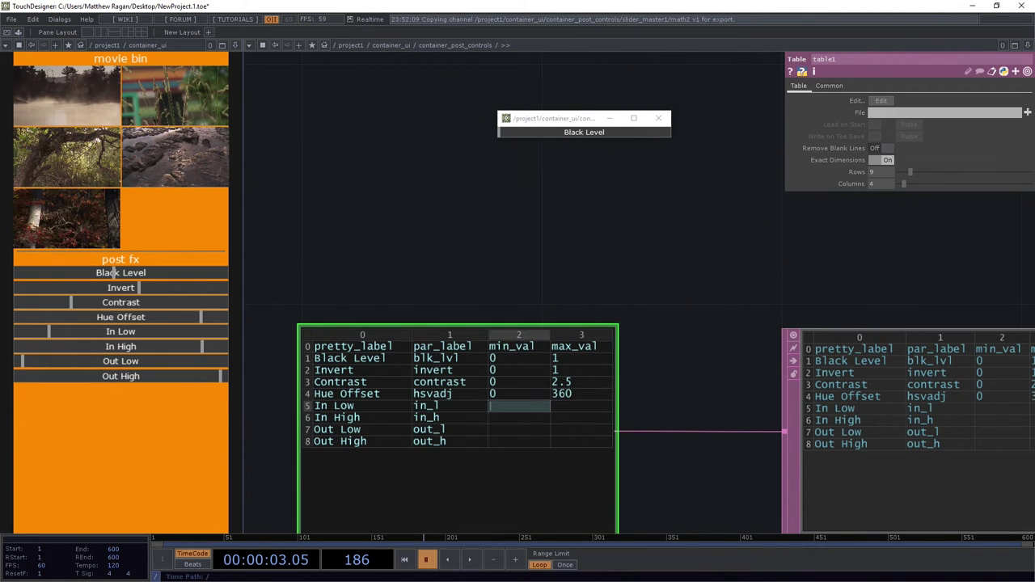
- Enter min_val 0 in table1 for In Low, In High, Out Low and Out High
type("0")
key("Return")
type("0")
key("Return")
type("0")
key("Return")
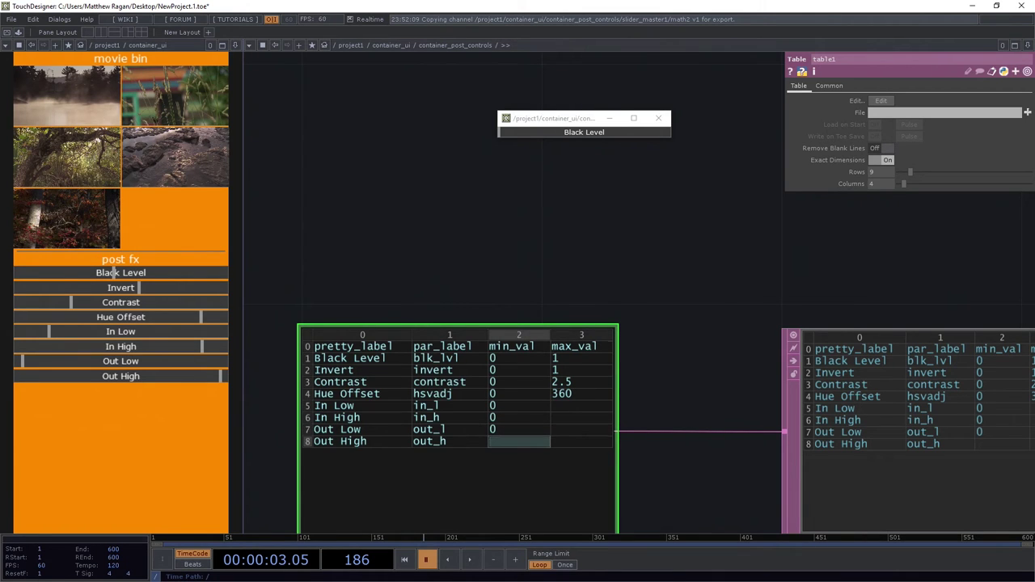
key("Return")
type("0")
type("min_val")
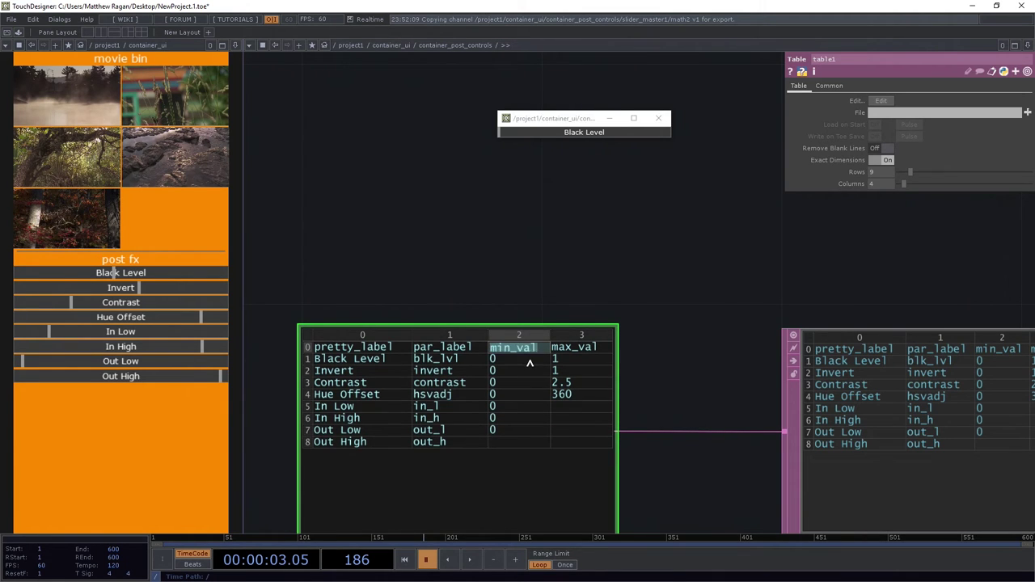
key("Down")
key("Down")
key("Down")
key("Down")
key("Down")
key("Down")
key("Down")
key("Down")
type("0")
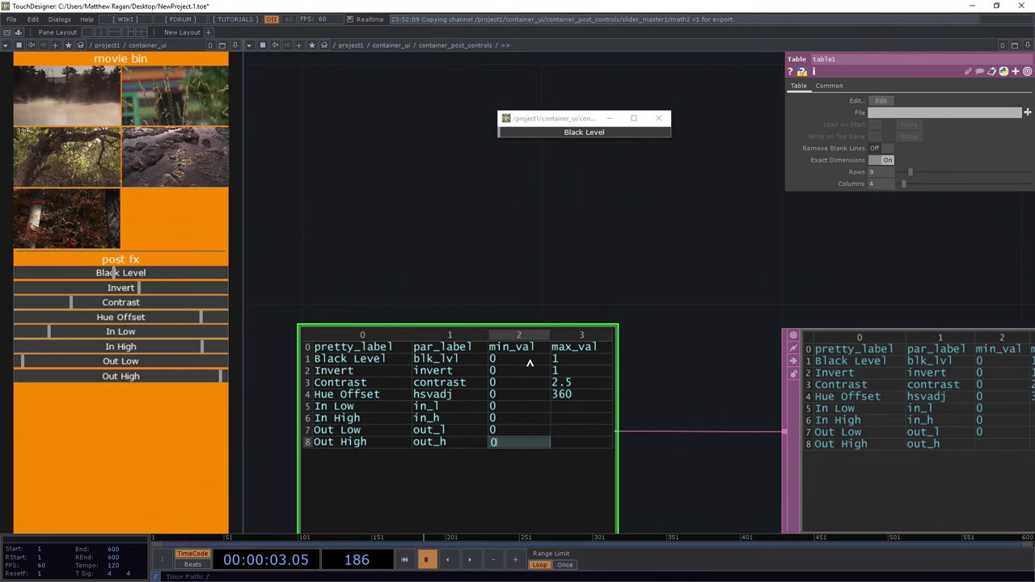
- Enter max_val 1 in table1 for Out High, Out Low, In High and In Low
key("Tab")
type("1")
key("Up")
type("1")
key("Up")
type("1")
key("Down")
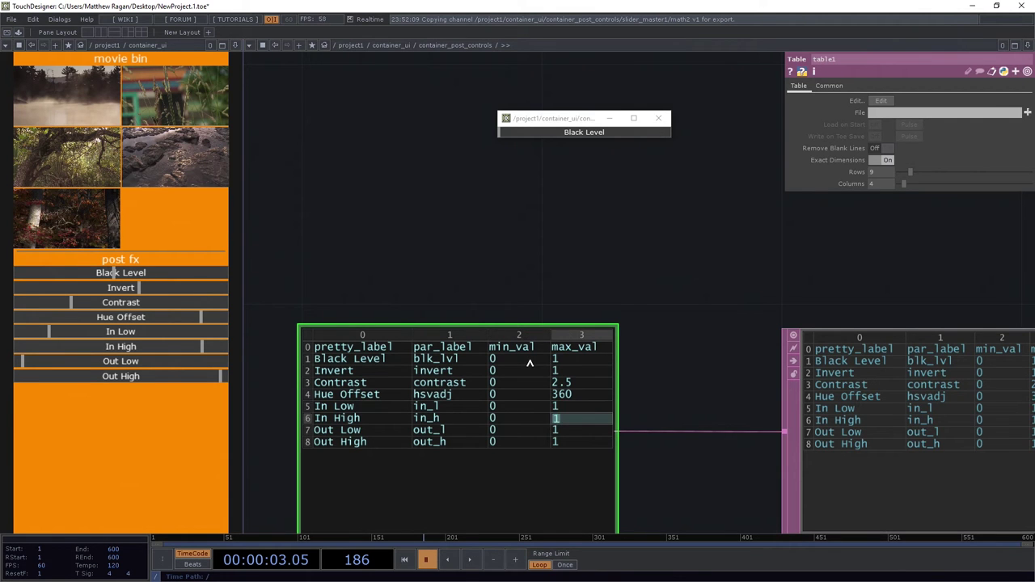
- Enter slider_master1 and set math3's torange1 to the expression op('../null1')[parent().digits, 'min_val']
left_click_drag(801, 260, 695, 277)
scroll(550, 295, "down", 3)
left_click_drag(510, 305, 302, 318)
scroll(551, 317, "down", 3)
scroll(643, 217, "up", 6)
left_click_drag(643, 219, 541, 368)
scroll(569, 256, "up", 3)
left_click_drag(463, 207, 505, 231)
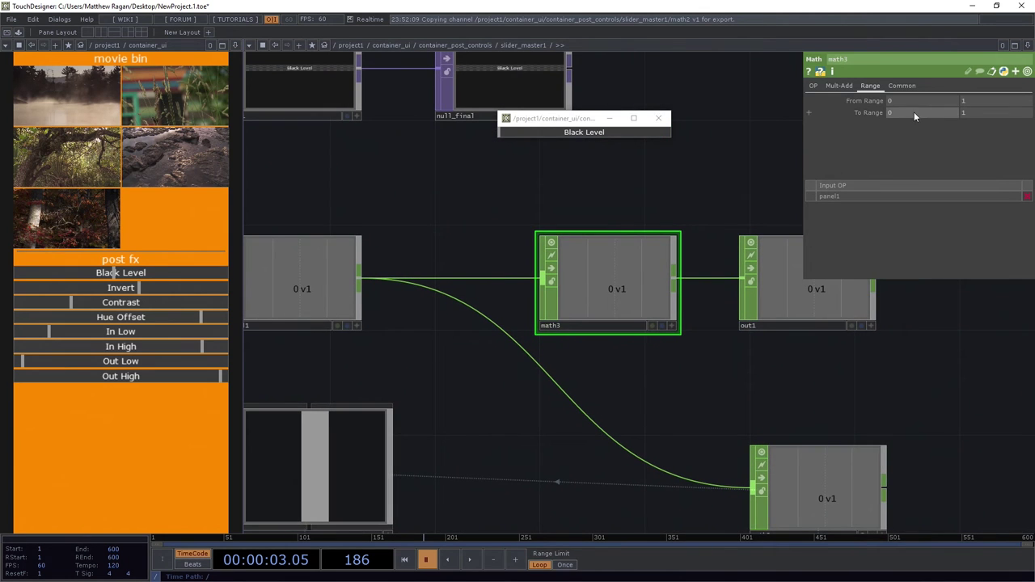
left_click(859, 114)
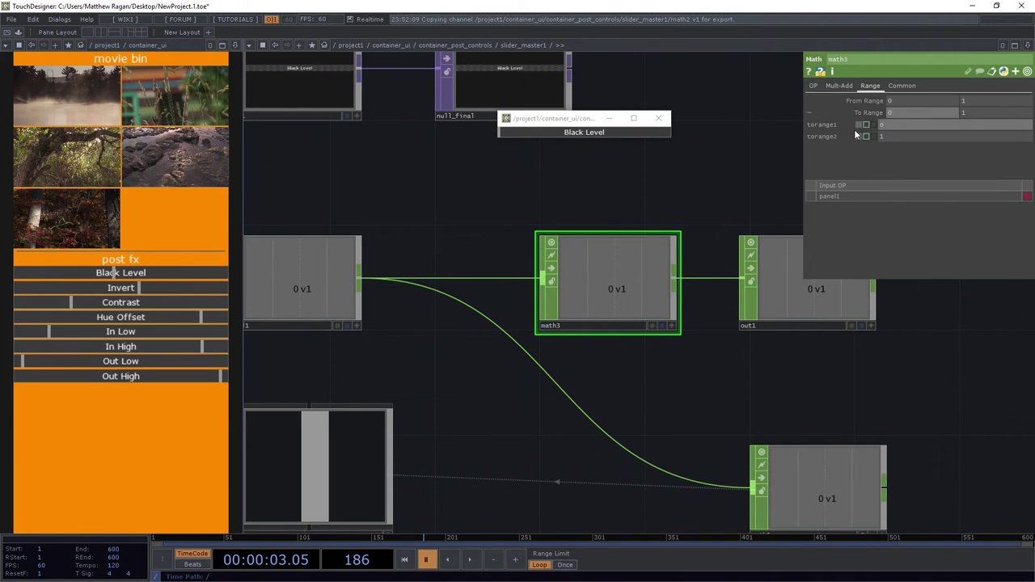
type("()")
key("BackSpace")
key("BackSpace")
key("BackSpace")
type("op('../null1')['")
key("BackSpace")
type("parent().digits, 'min_val'")
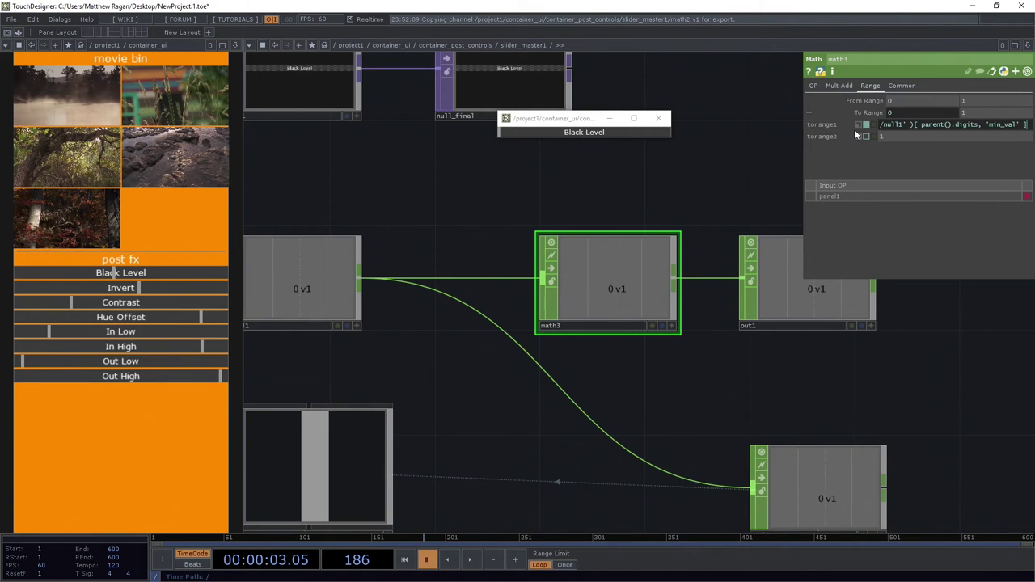
- Copy the torange1 expression into math3's torange2 and change its column name to 'max_val'
key("ctrl+a")
key("ctrl+c")
left_click(927, 136)
key("ctrl+v")
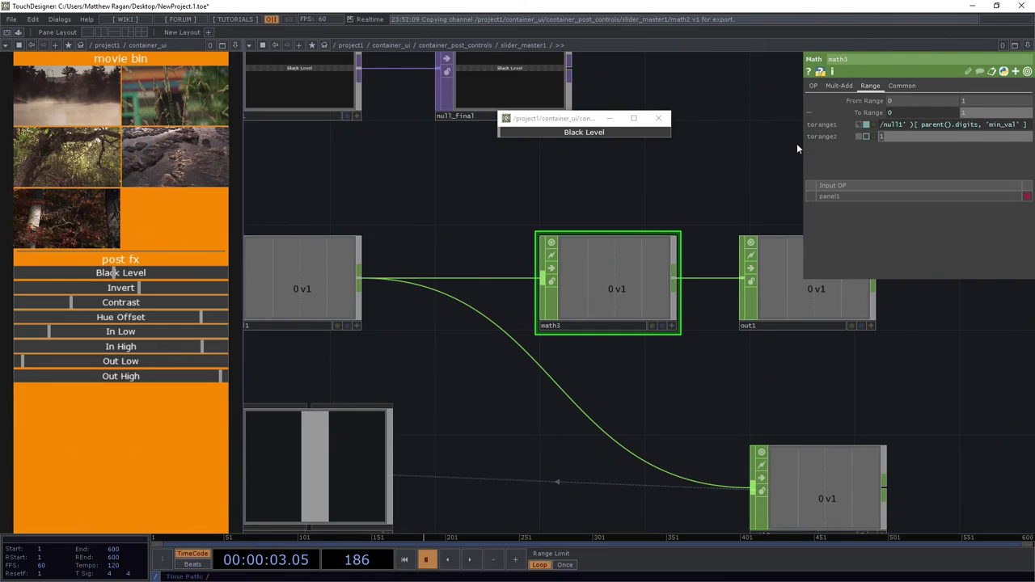
double_click(1009, 138)
type("max_val")
key("Return")
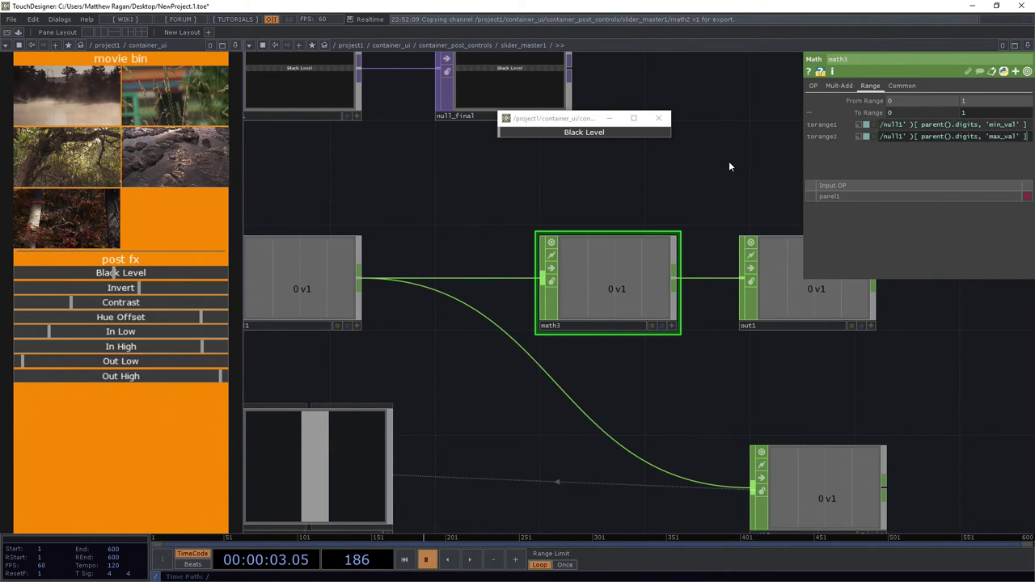
- Close the floating slider viewer and go up to container_post_controls to look over the replicated slider items
left_click(658, 118)
scroll(596, 138, "down", 6)
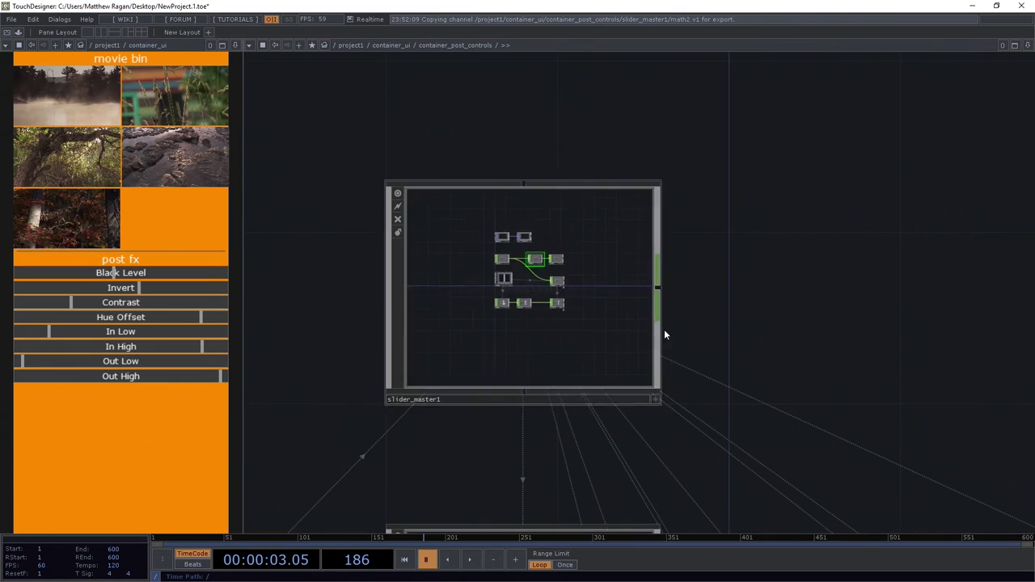
left_click_drag(717, 344, 647, 283)
scroll(647, 286, "down", 4)
left_click_drag(657, 331, 577, 267)
scroll(738, 447, "up", 3)
left_click_drag(699, 429, 490, 288)
scroll(598, 358, "down", 3)
left_click_drag(639, 393, 697, 320)
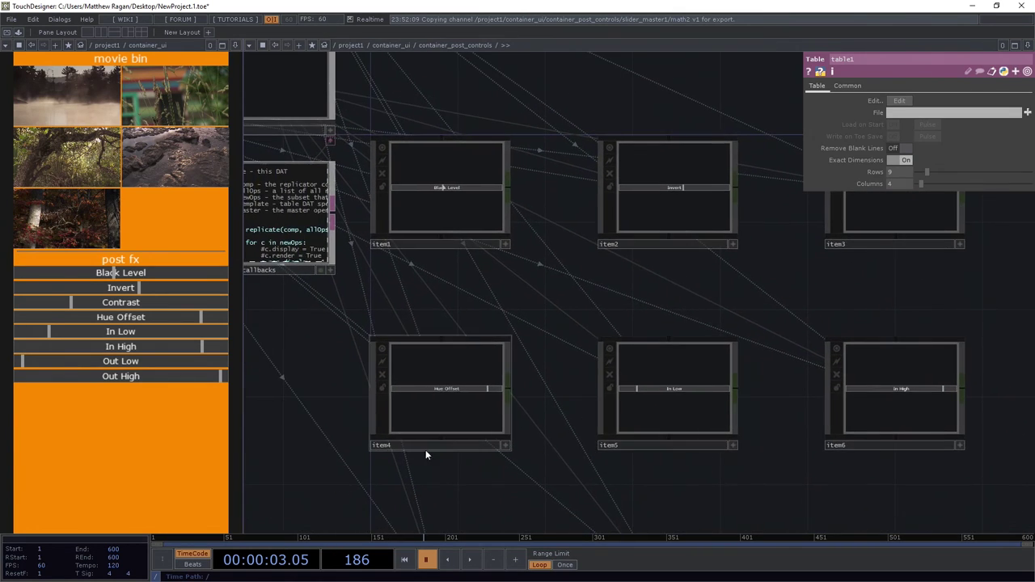
- Enter item4, examine the To Range expressions on its math3, and return to container_post_controls
scroll(462, 370, "up", 5)
left_click(587, 230)
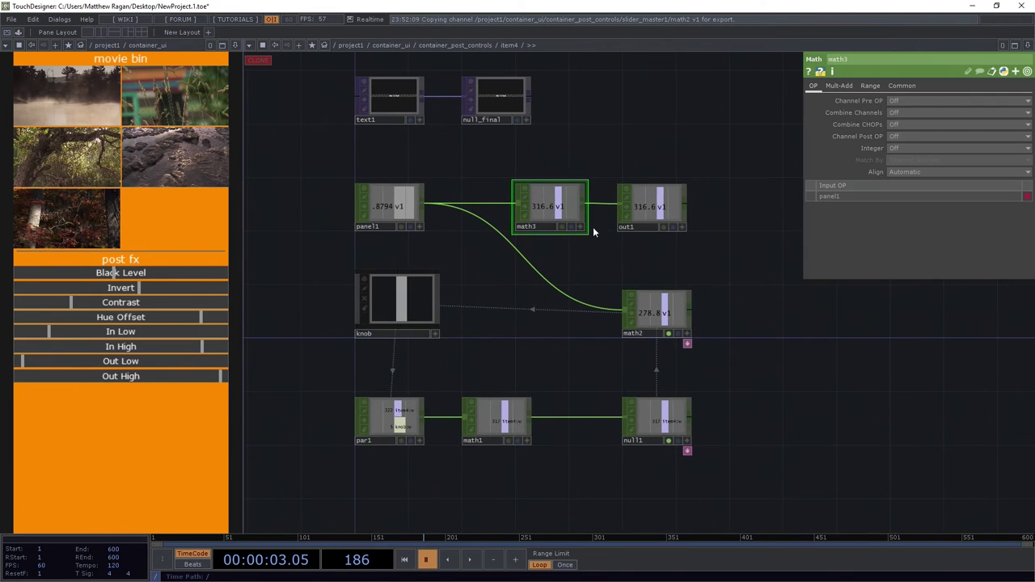
scroll(566, 231, "up", 2)
left_click(871, 86)
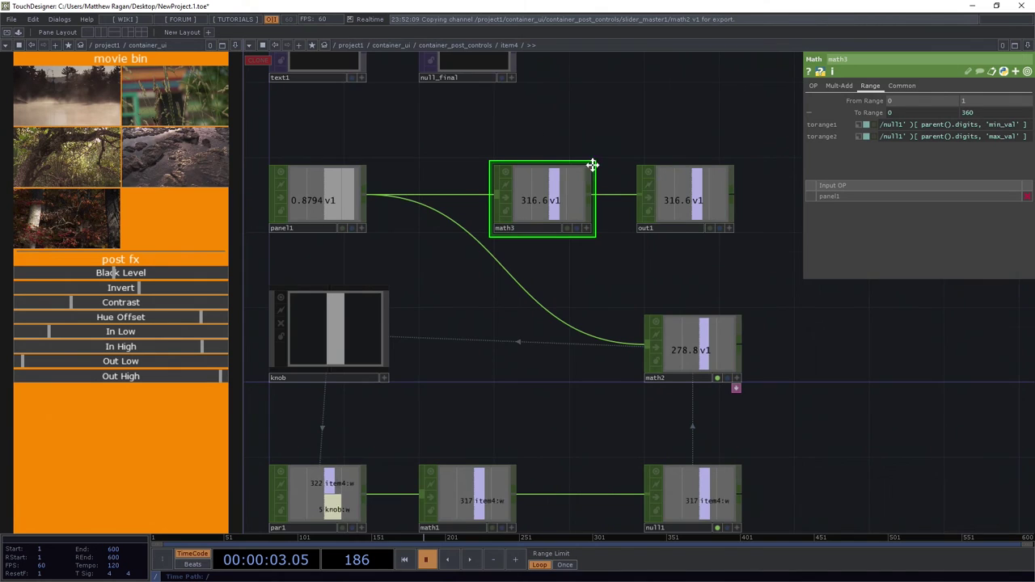
scroll(599, 174, "down", 6)
scroll(672, 264, "down", 6)
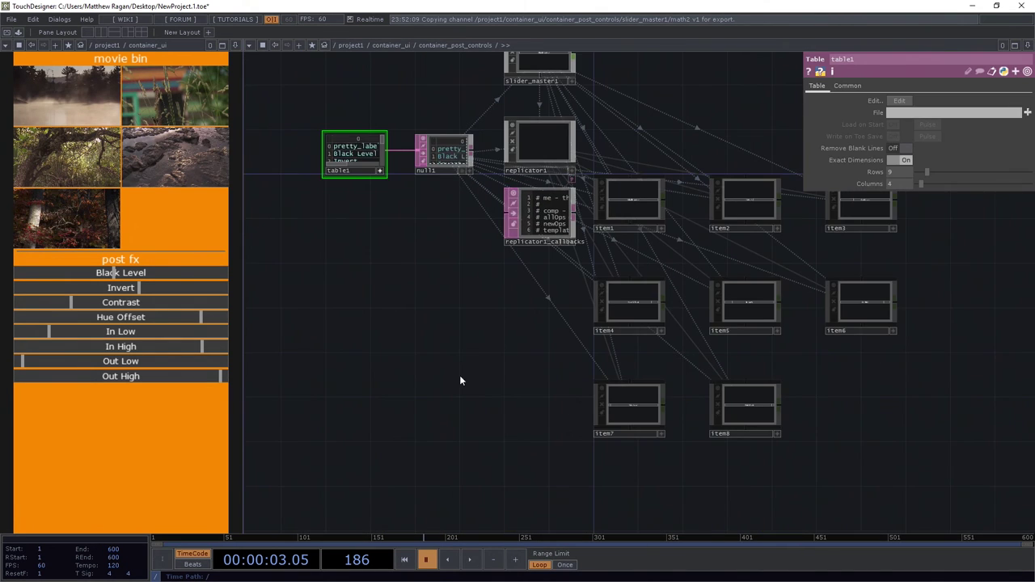
- Undo the last resize of table1 and review the label, min_val and max_val columns in table1 and null1
scroll(531, 342, "up", 2)
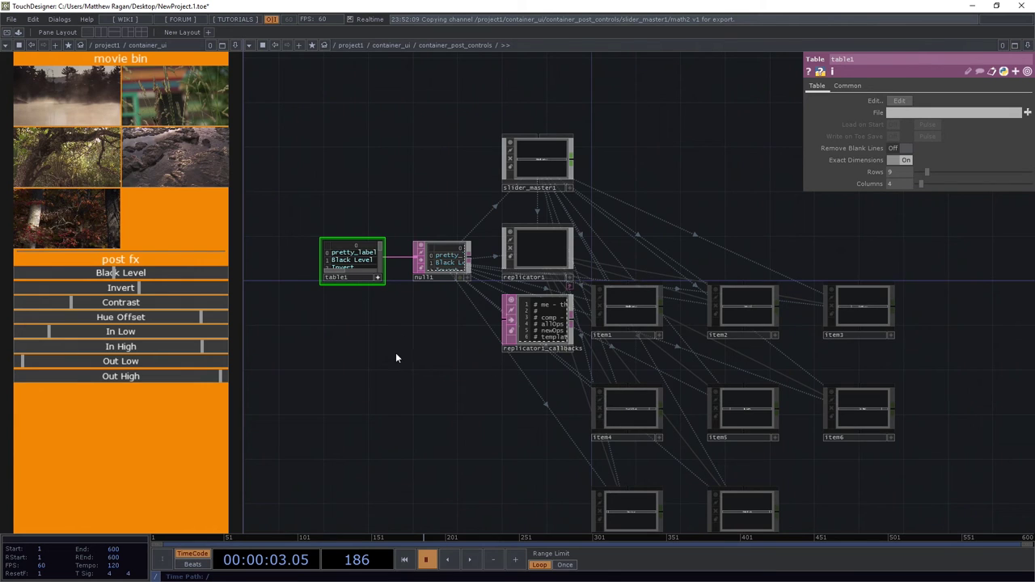
scroll(356, 339, "up", 4)
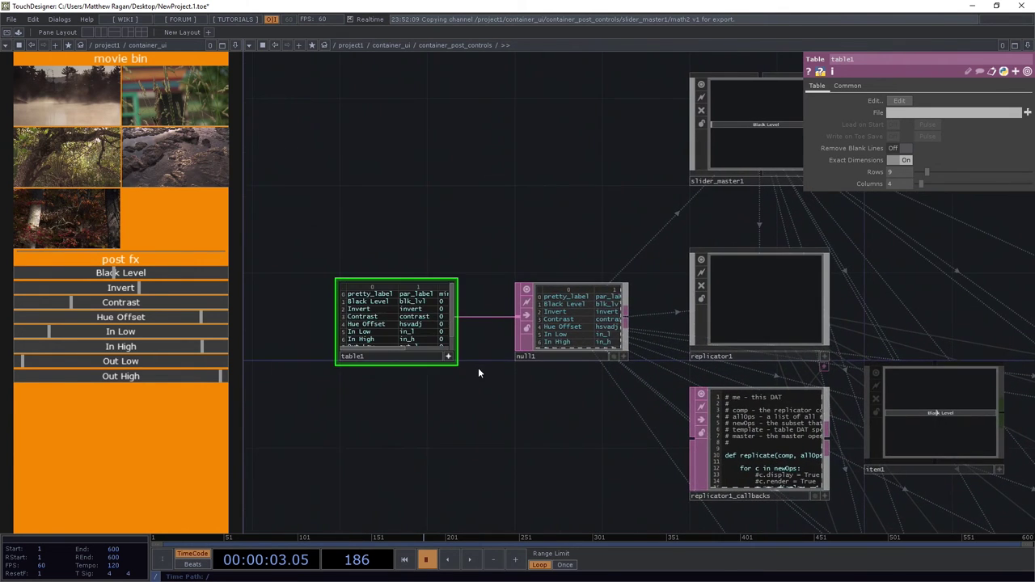
scroll(478, 373, "up", 3)
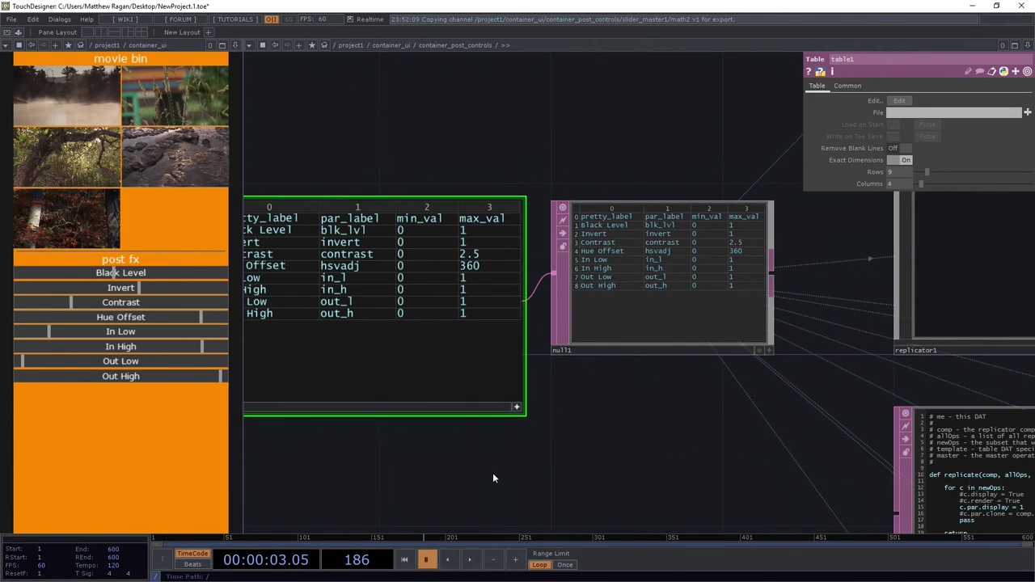
key("ctrl+z")
left_click_drag(524, 451, 574, 440)
left_click(478, 343)
left_click_drag(496, 398, 579, 400)
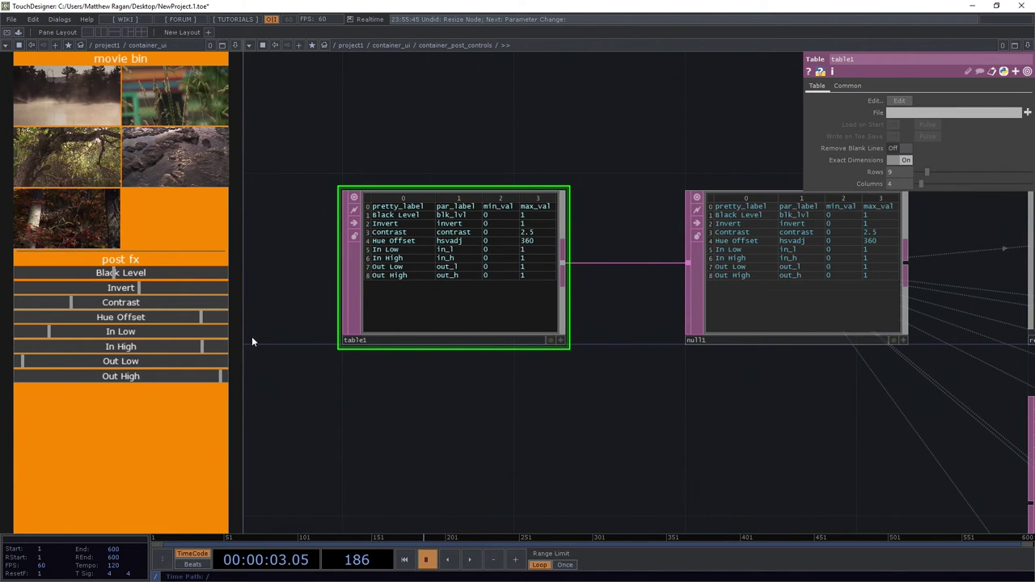
left_click_drag(746, 399, 723, 400)
scroll(670, 302, "down", 8)
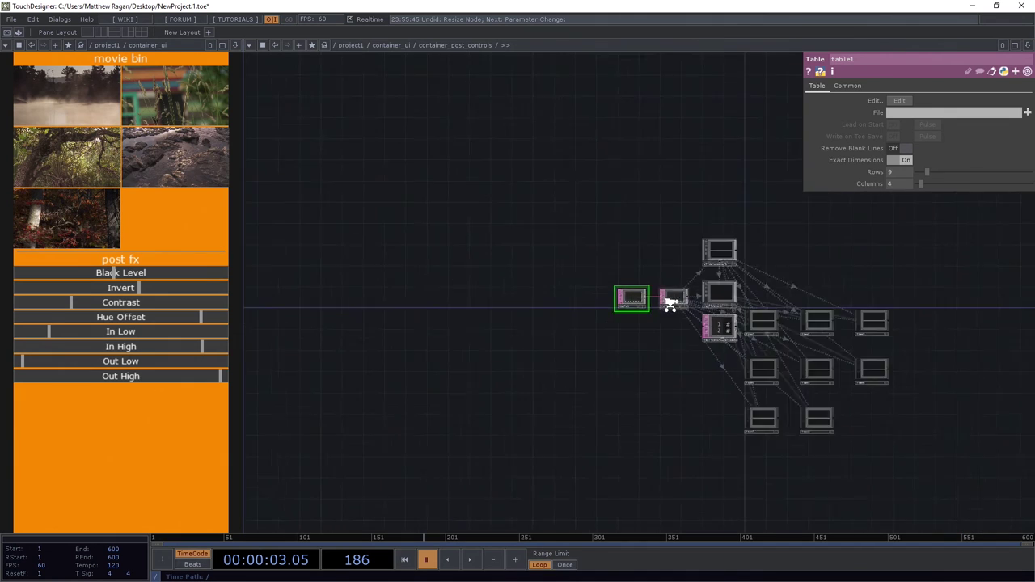
- Go up through container_ui to project1 to look over the UI and output containers, and return into container_post_controls
key("u")
key("p")
scroll(720, 240, "down", 5)
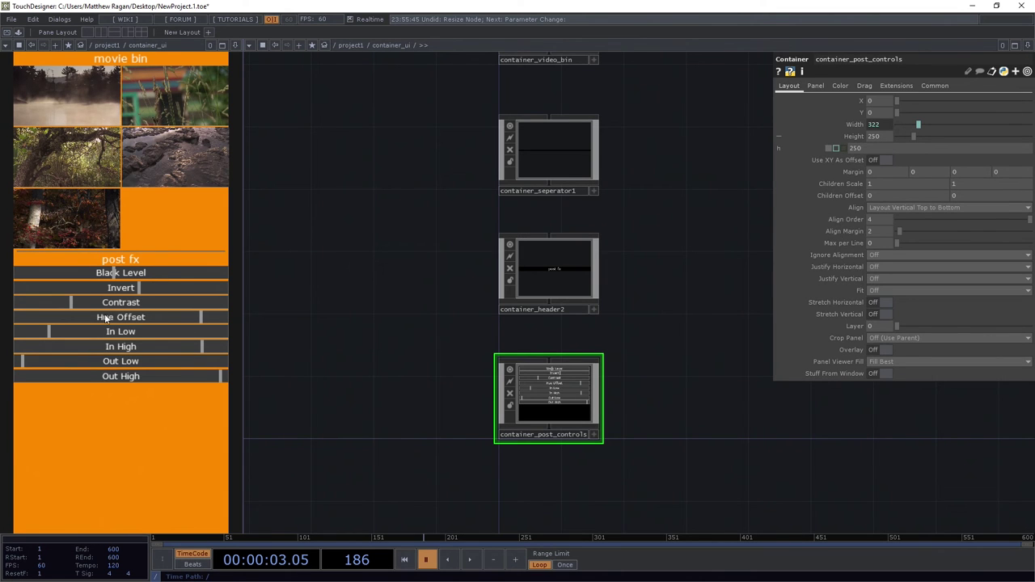
scroll(330, 316, "down", 5)
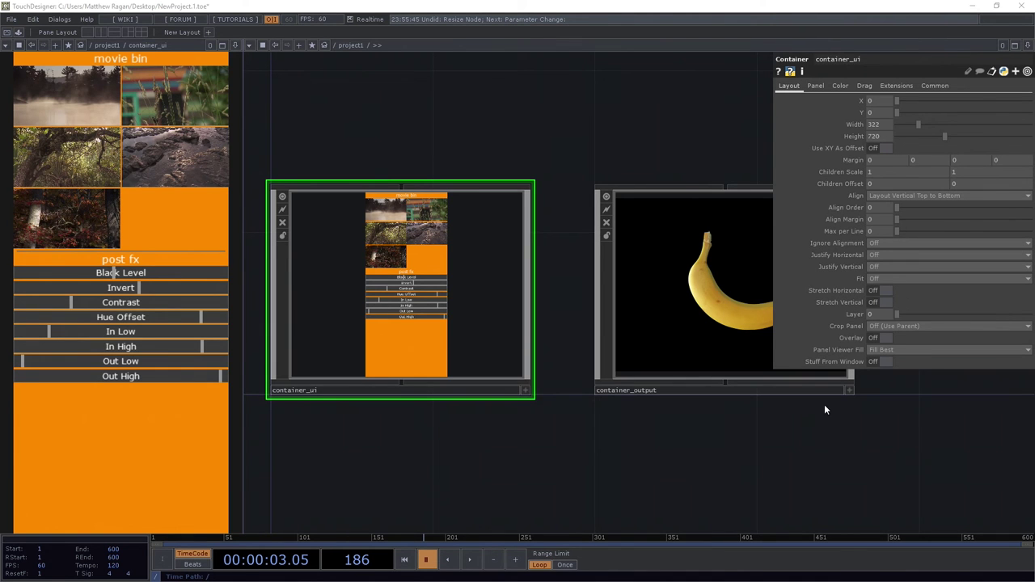
scroll(397, 293, "up", 5)
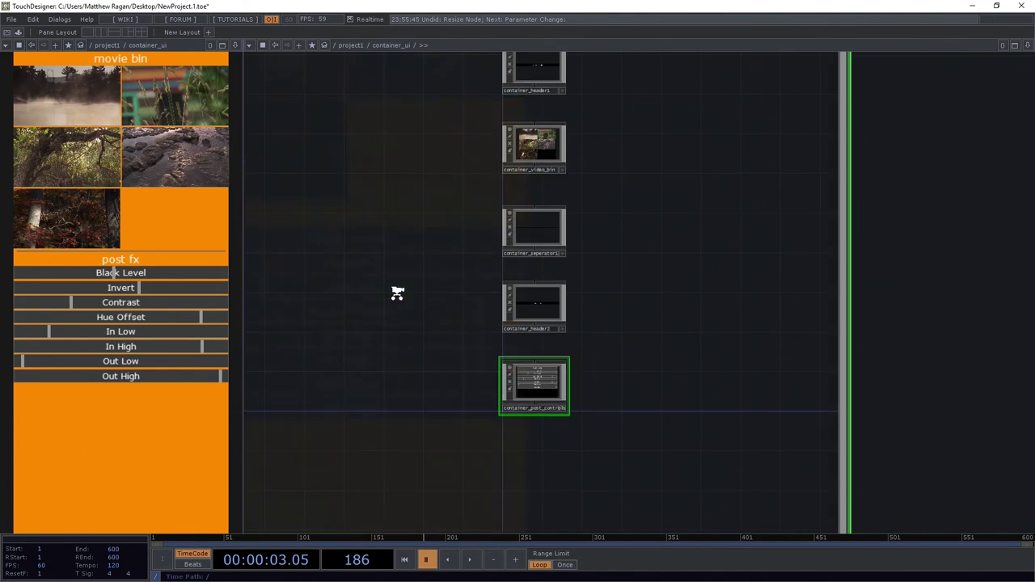
key("p")
scroll(527, 458, "up", 2)
scroll(511, 386, "up", 5)
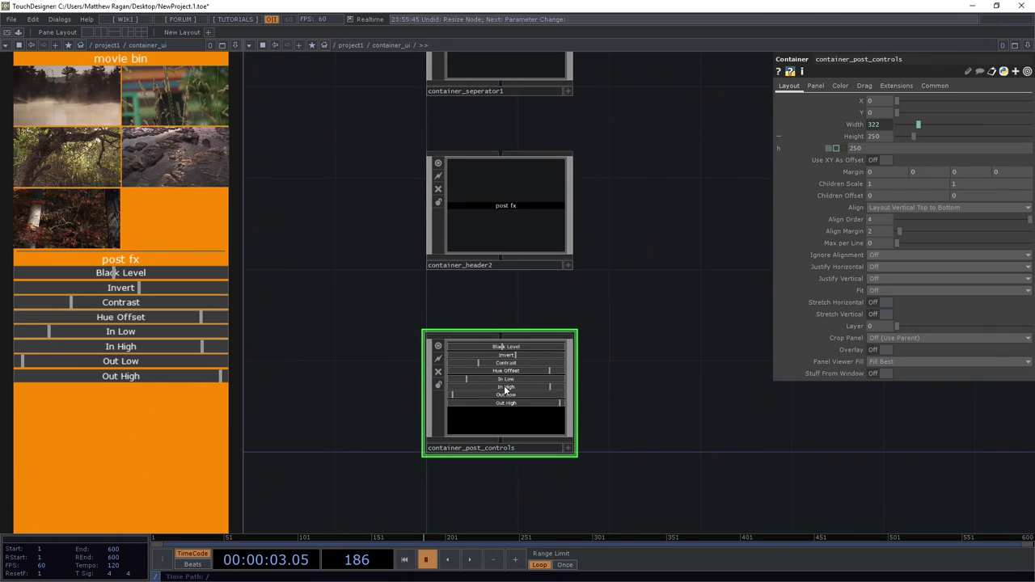
scroll(511, 387, "up", 3)
scroll(543, 203, "up", 5)
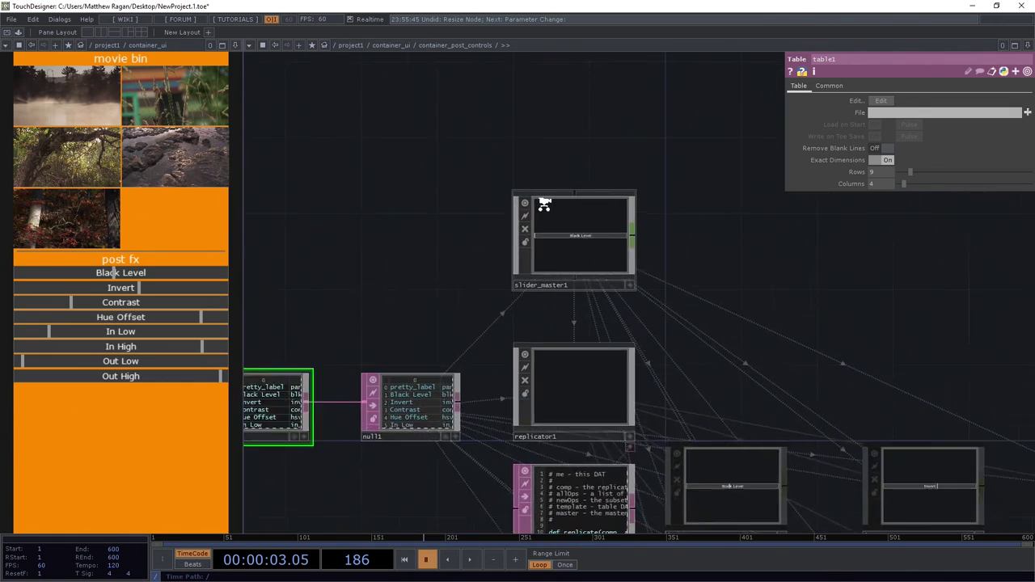
- Enter slider_master1 and set panel1's Rename to the expression op('../null1')[parent().digits, 'par_name']
left_click(459, 208)
scroll(485, 222, "up", 3)
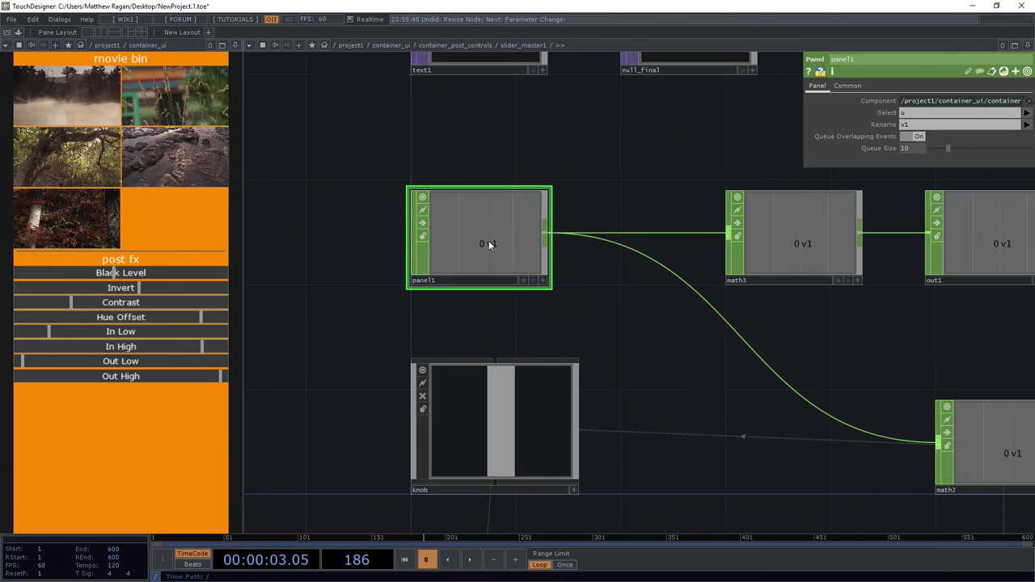
left_click_drag(615, 166, 656, 160)
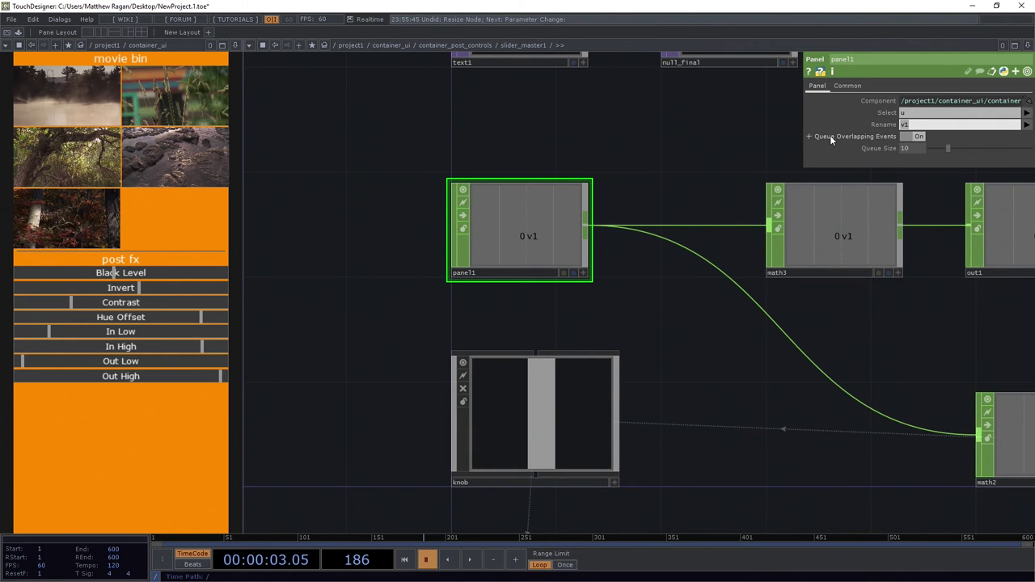
type("p(")
type("'../null1")
type("[pa")
type("rent().digi")
type("ts, '")
type("pretty")
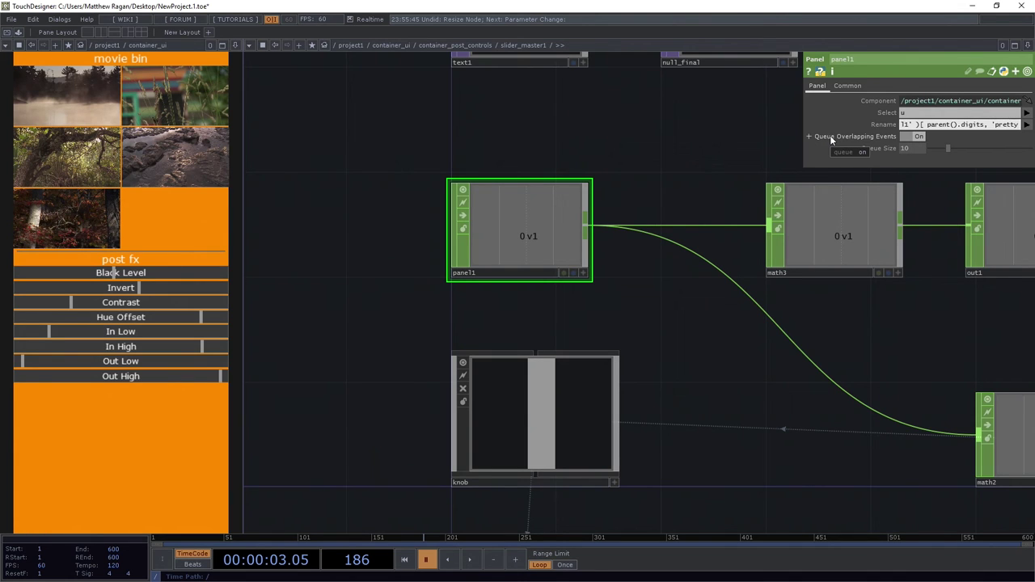
key("BackSpace")
key("BackSpace")
key("BackSpace")
key("BackSpace")
key("BackSpace")
type("ar_n")
key("Return")
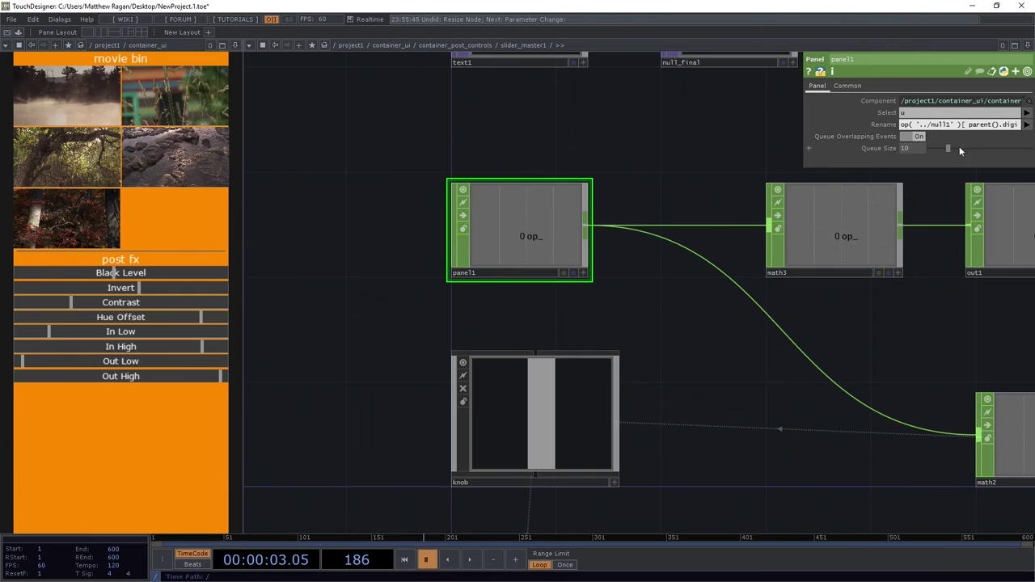
left_click(884, 125)
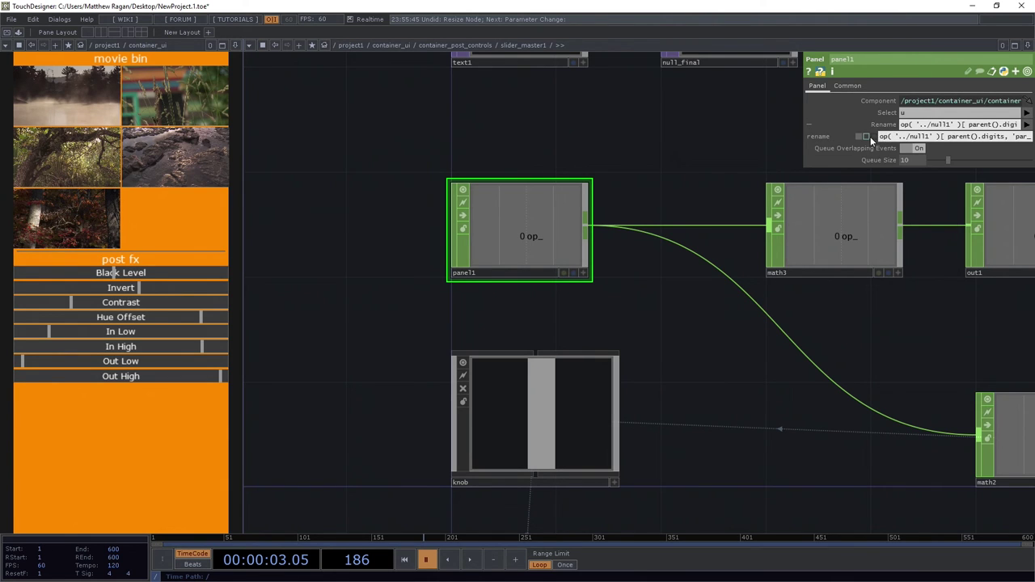
left_click(866, 138)
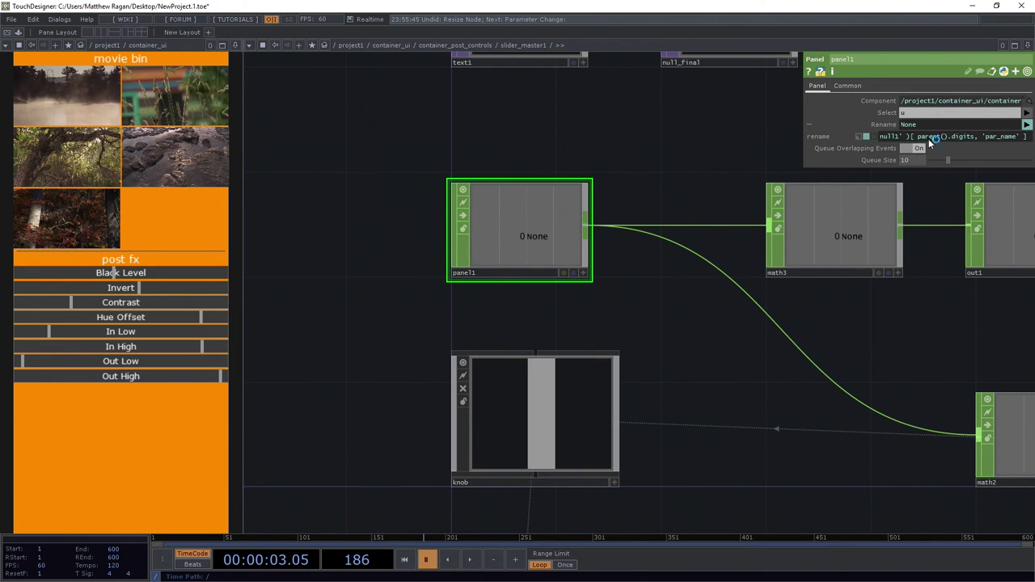
- Go up to container_post_controls to check the column headers in null1, and return into slider_master1
left_click_drag(820, 140, 625, 136)
scroll(528, 130, "down", 8)
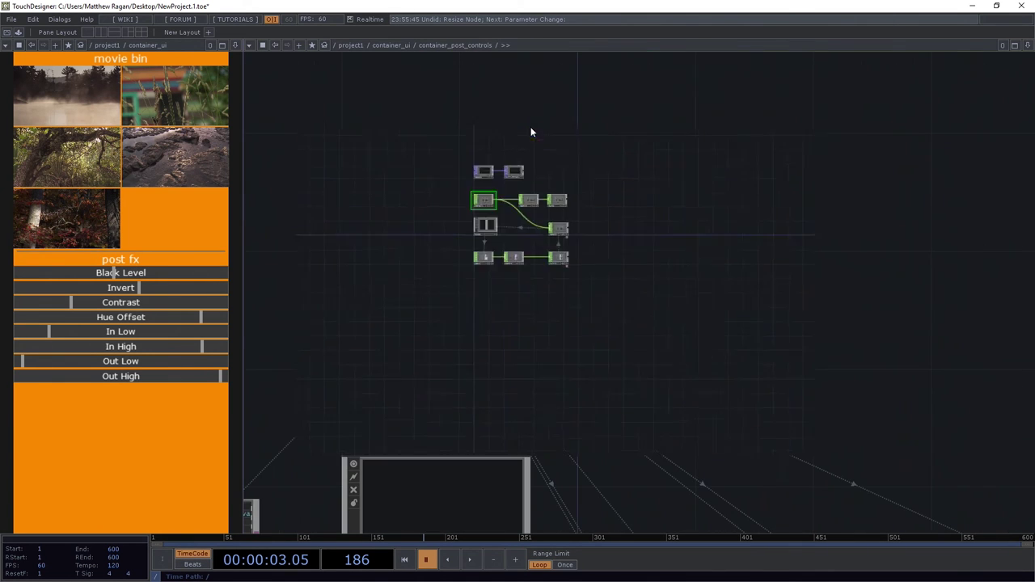
left_click_drag(366, 398, 763, 254)
scroll(528, 456, "up", 3)
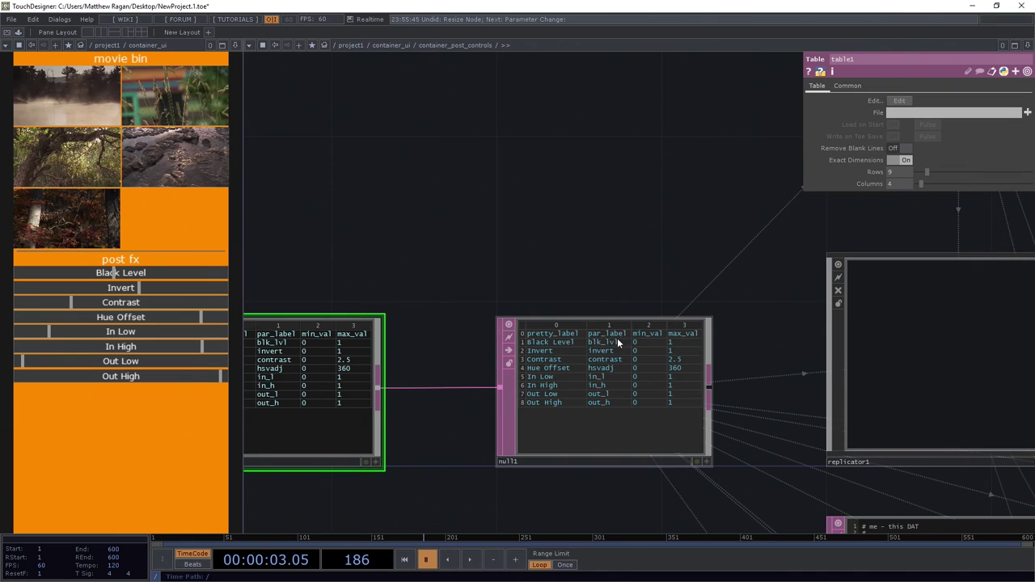
left_click_drag(492, 342, 456, 375)
scroll(726, 273, "up", 10)
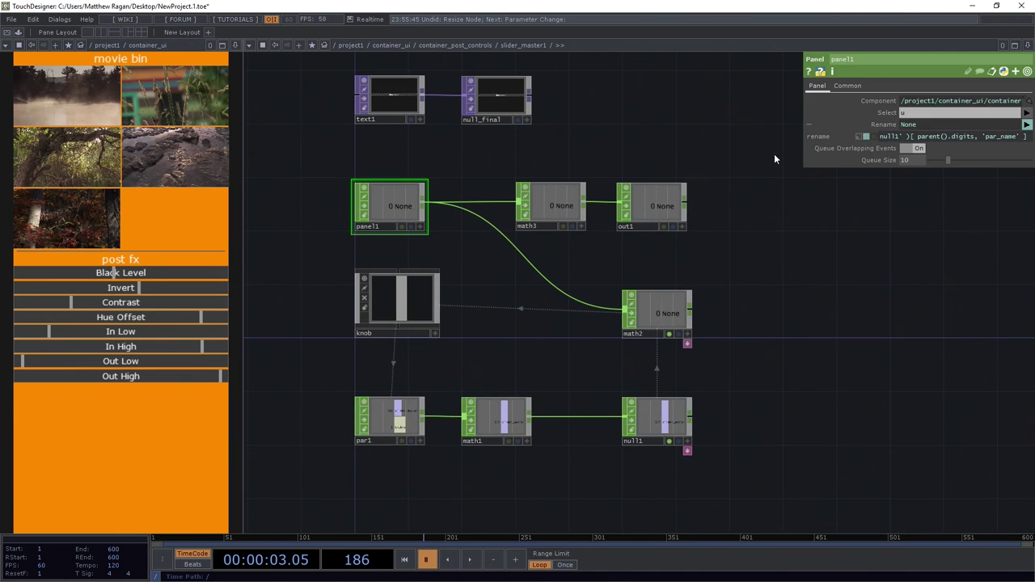
- Change the column name in panel1's Rename expression to 'par_label'
double_click(1015, 139)
type("label")
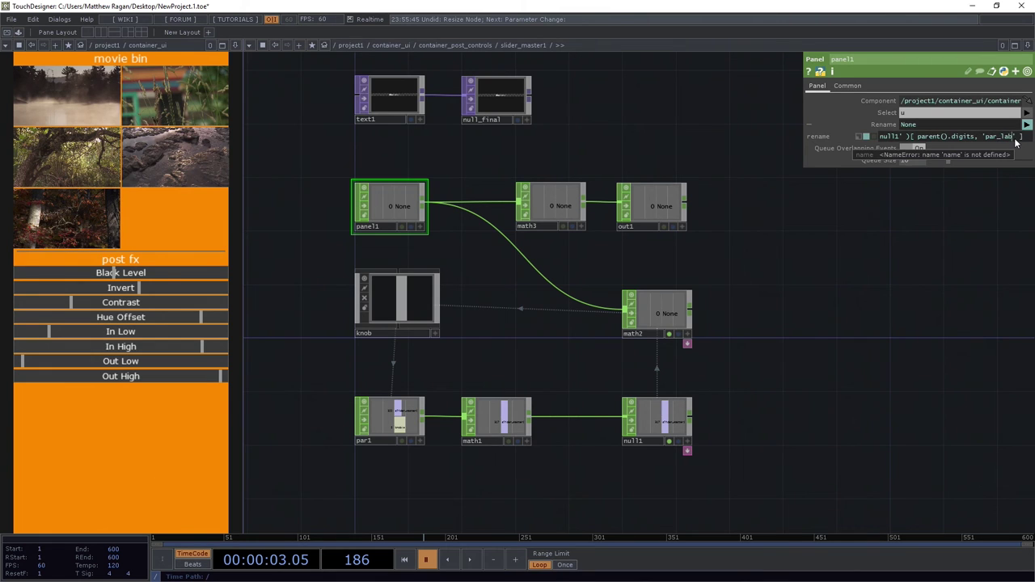
key("Return")
scroll(607, 224, "up", 5)
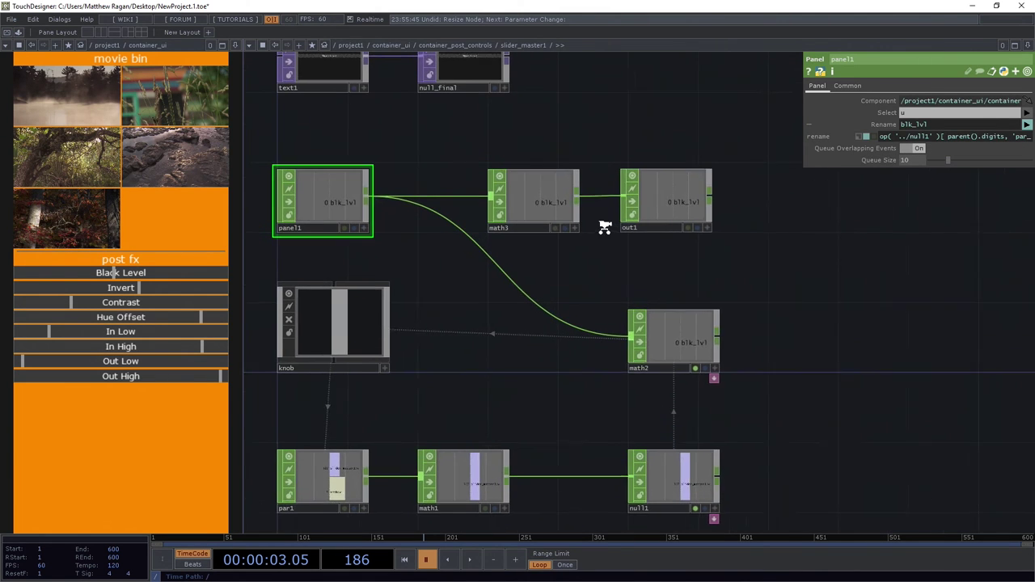
- Examine the channel names inside the replicated sliders item1 and item2, and return to container_post_controls
scroll(543, 199, "down", 6)
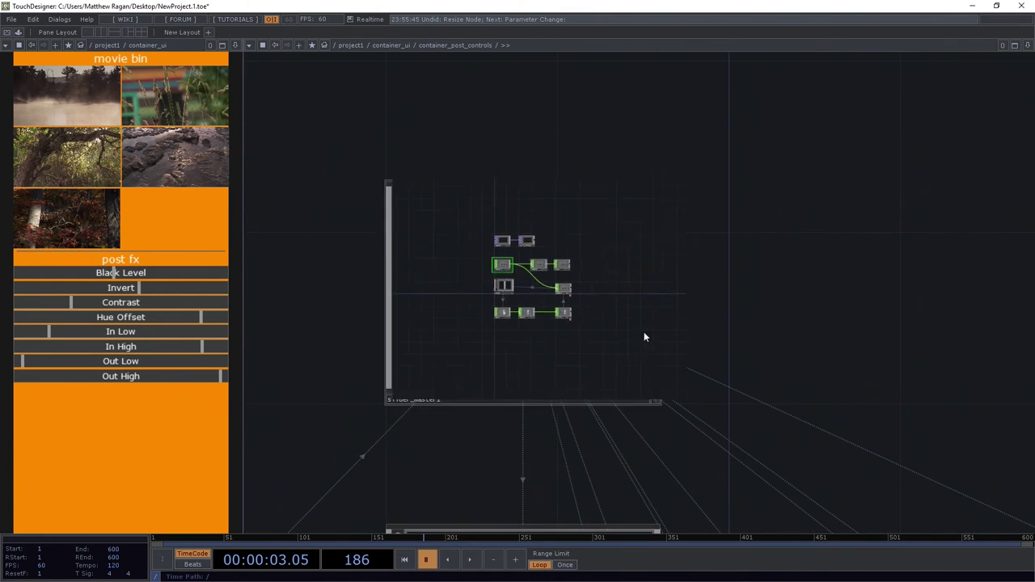
left_click_drag(624, 308, 504, 222)
scroll(477, 202, "down", 3)
left_click_drag(620, 460, 560, 342)
scroll(560, 342, "up", 5)
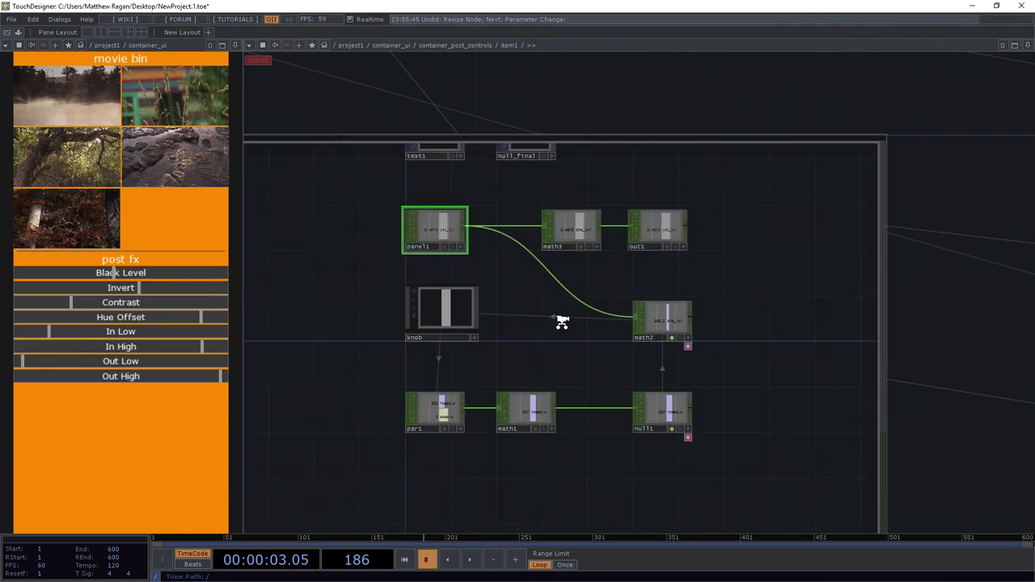
scroll(693, 219, "down", 2)
scroll(670, 213, "up", 3)
scroll(670, 213, "down", 5)
scroll(813, 271, "up", 8)
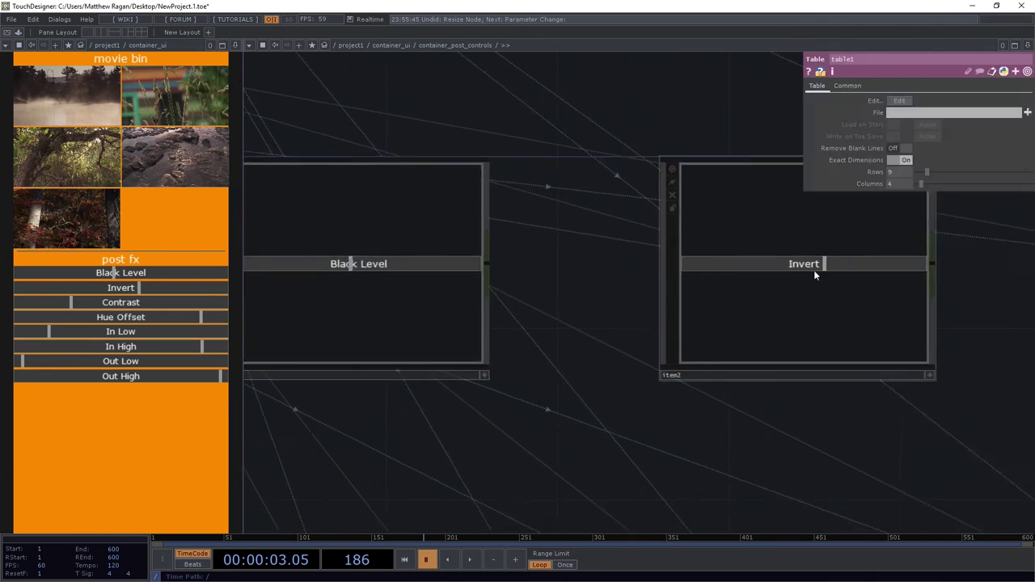
scroll(679, 209, "down", 8)
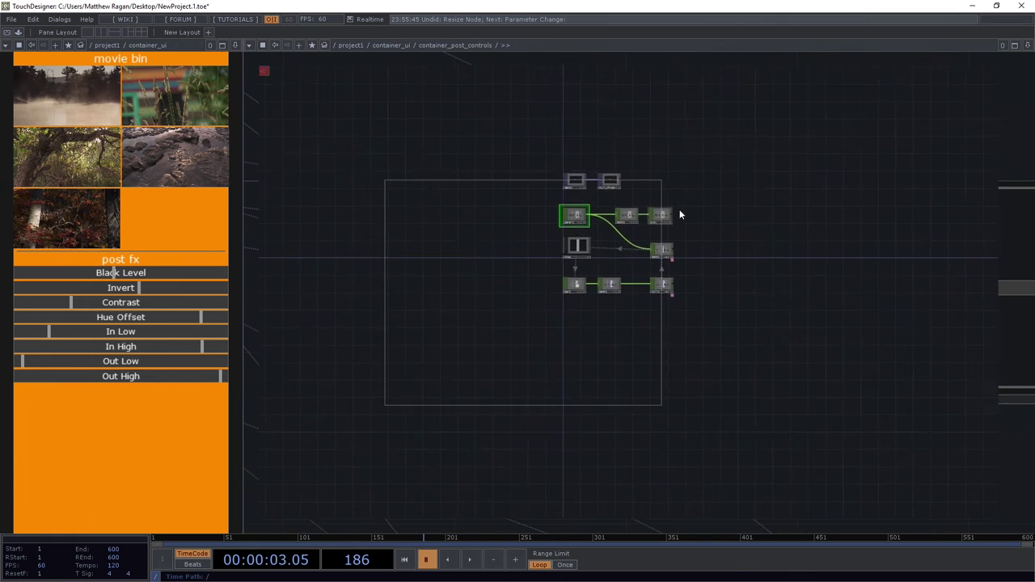
scroll(668, 275, "down", 4)
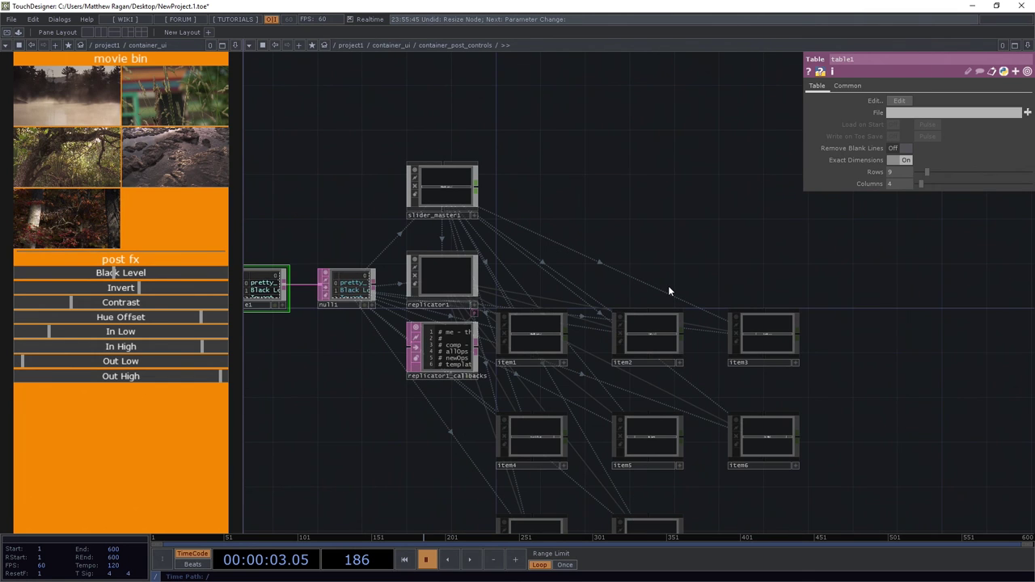
- Go up to project1 and switch the pane showing the container_ui panel to a Network Editor
scroll(668, 291, "down", 2)
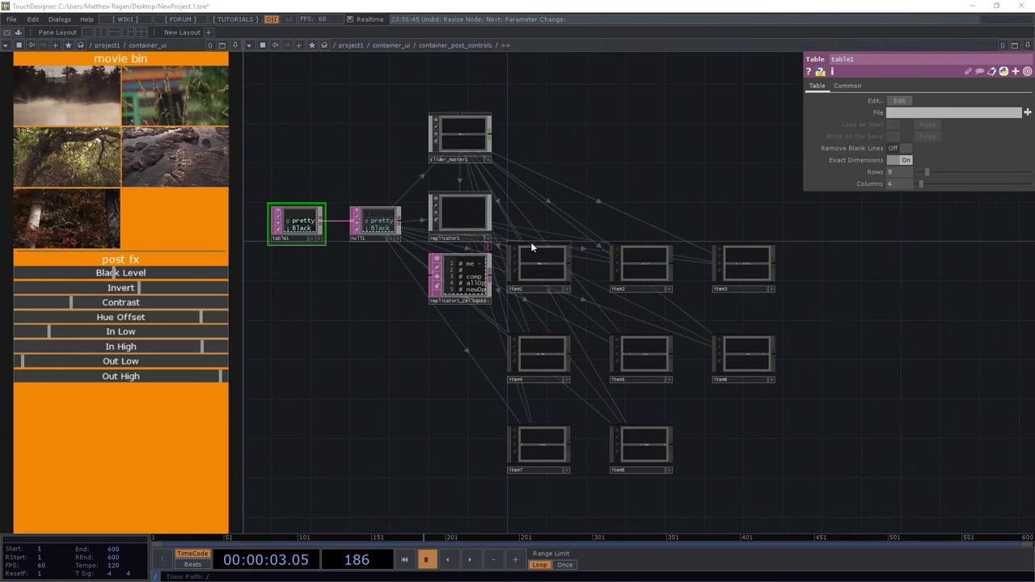
scroll(531, 243, "down", 5)
key("p")
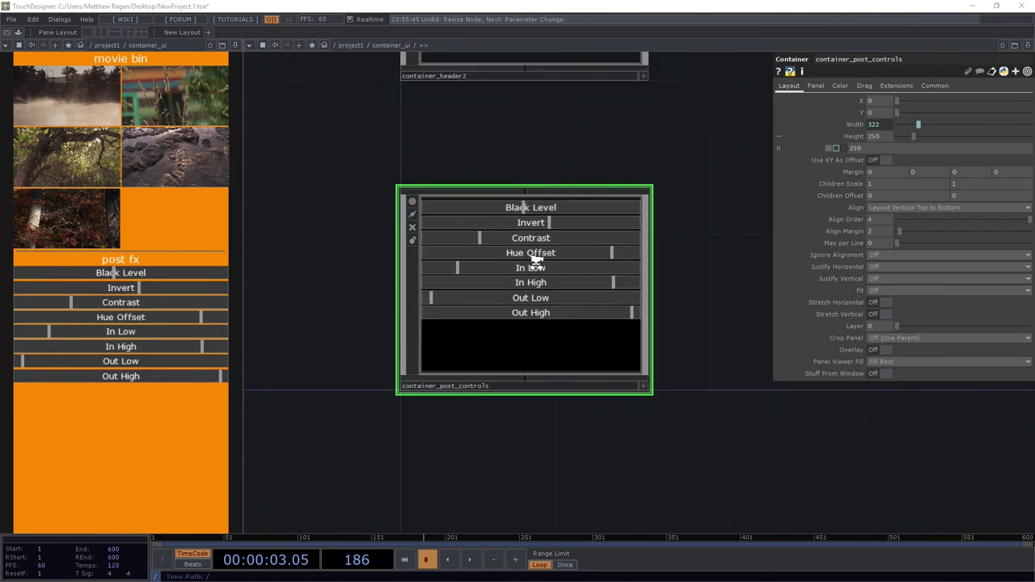
scroll(535, 267, "down", 10)
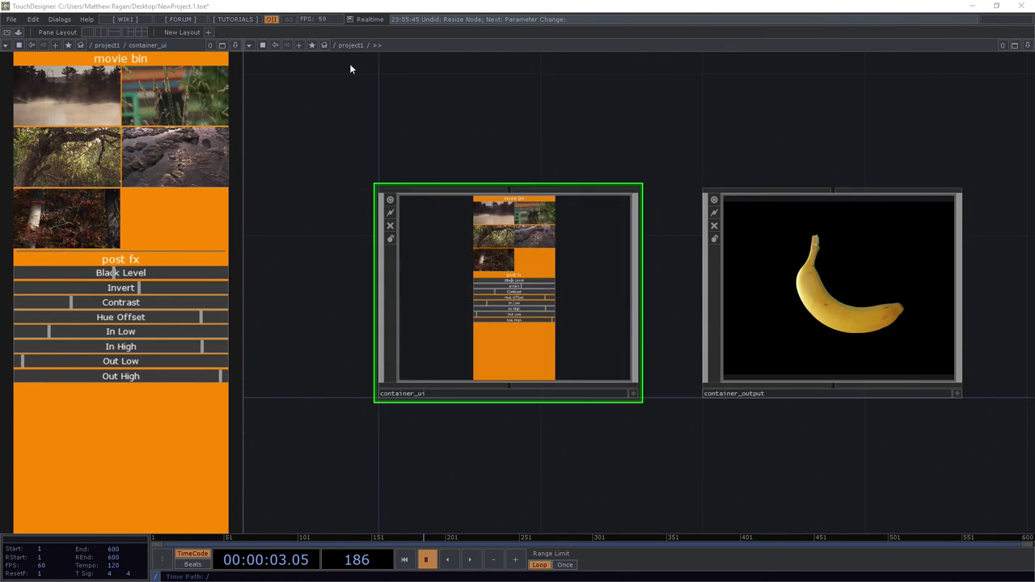
key("p")
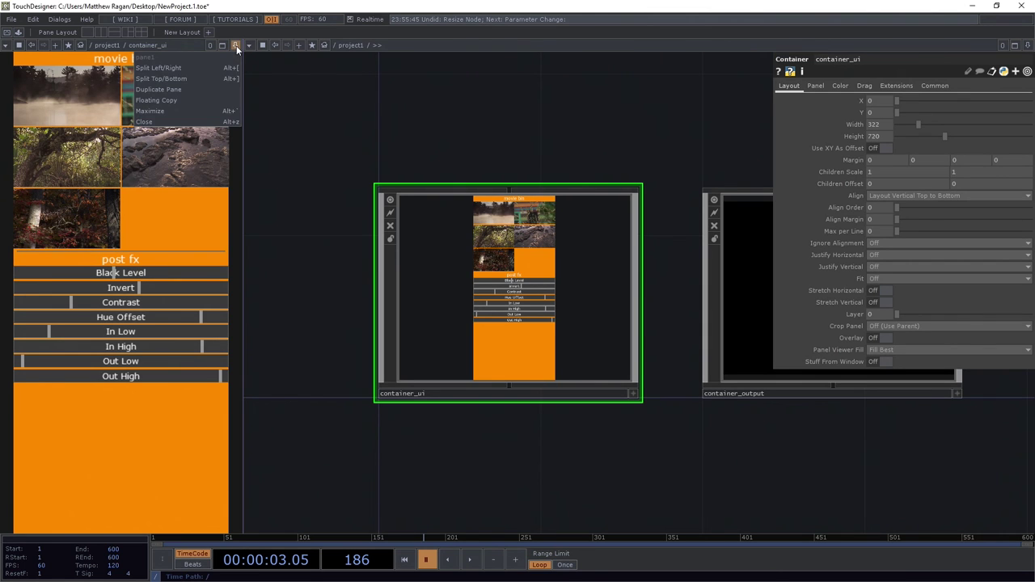
left_click(6, 45)
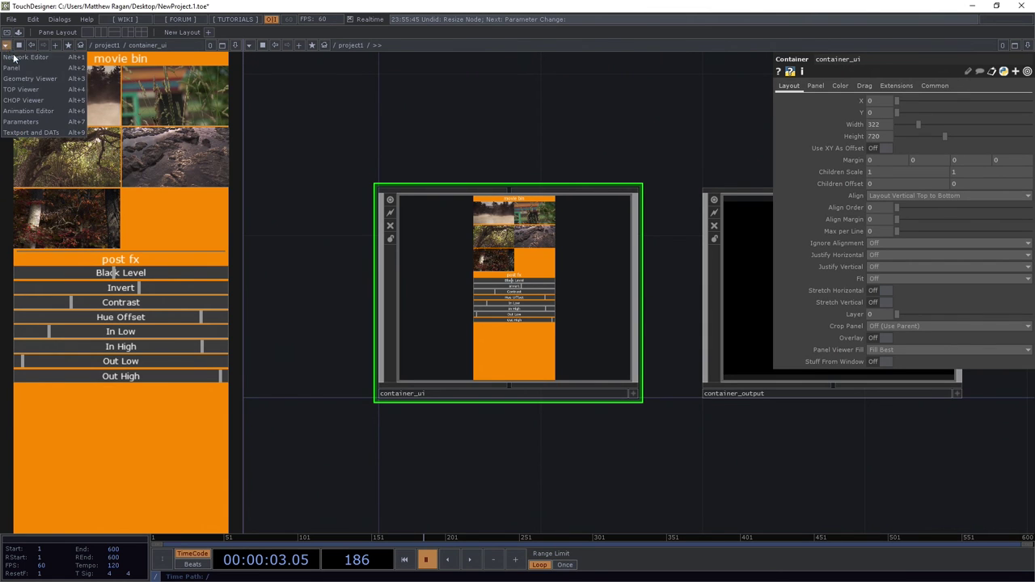
left_click(25, 58)
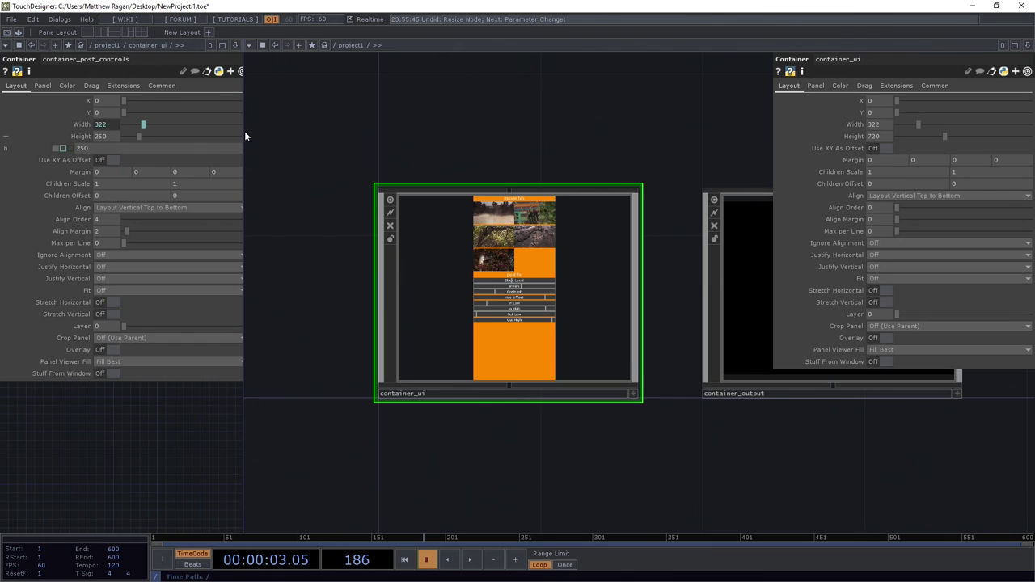
- Widen the container_ui network pane and go into item1 inside container_post_controls
left_click_drag(245, 135, 501, 134)
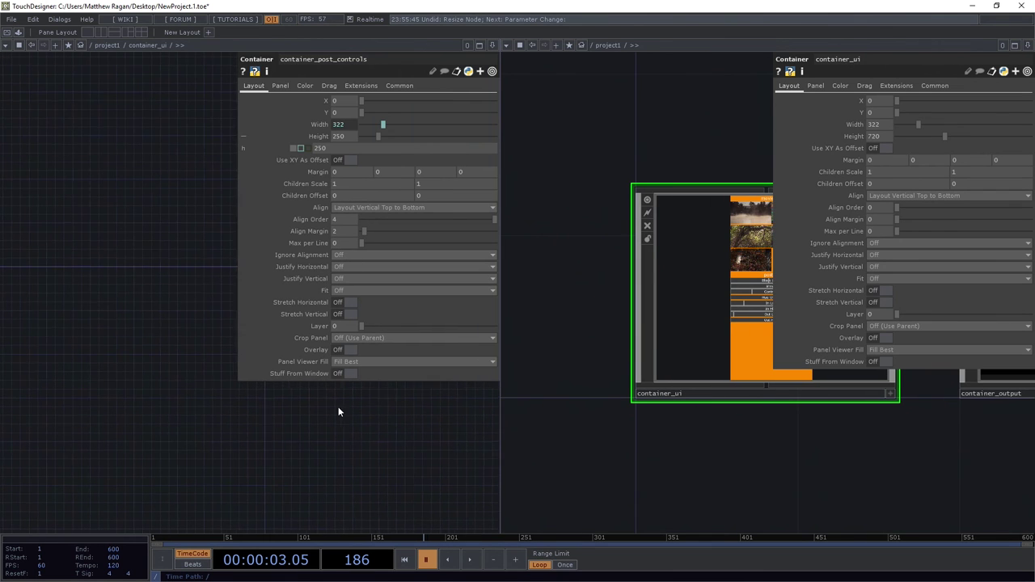
key("h")
left_click_drag(107, 427, 115, 374)
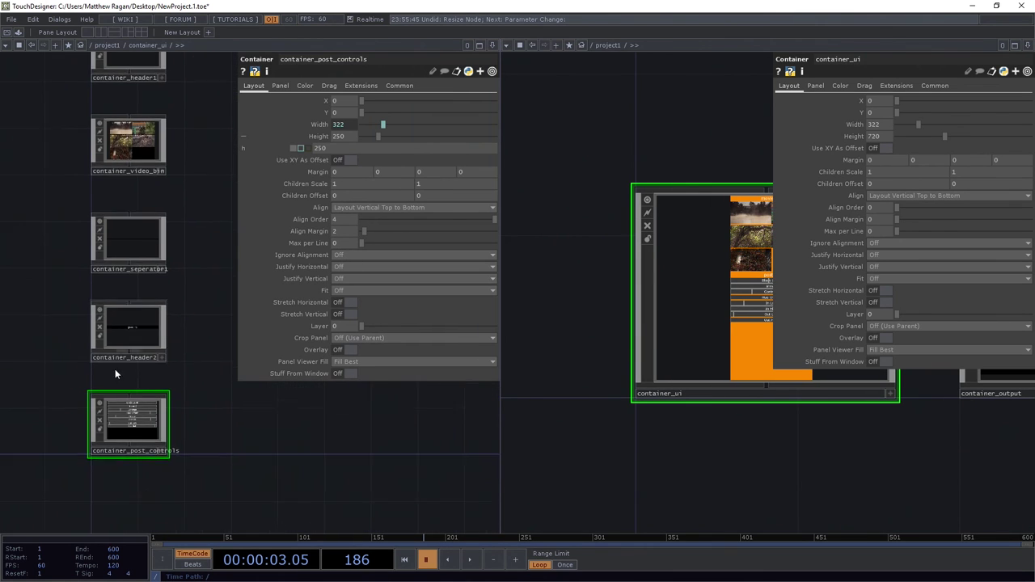
scroll(139, 432, "up", 5)
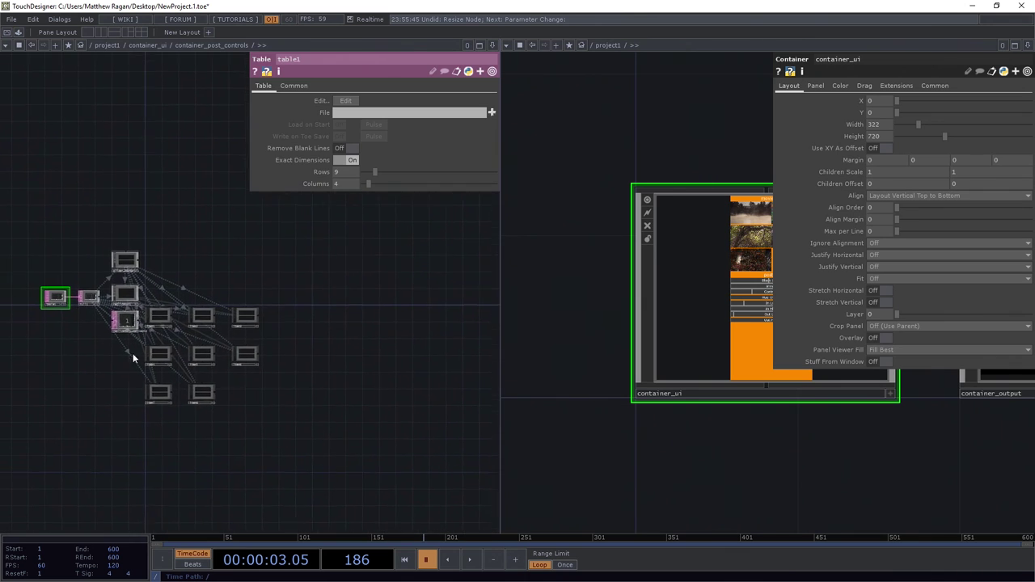
scroll(134, 358, "up", 5)
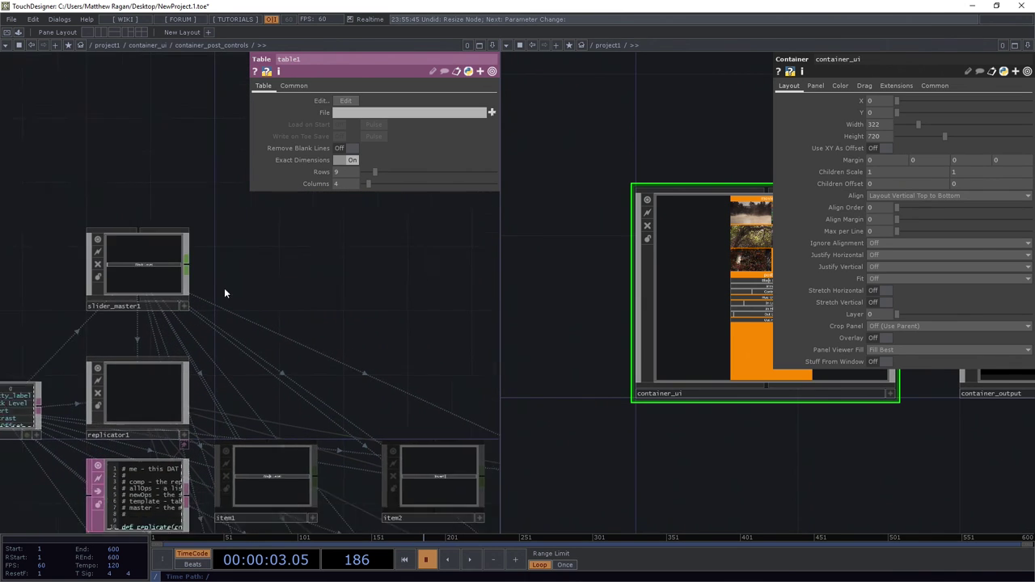
scroll(216, 408, "up", 8)
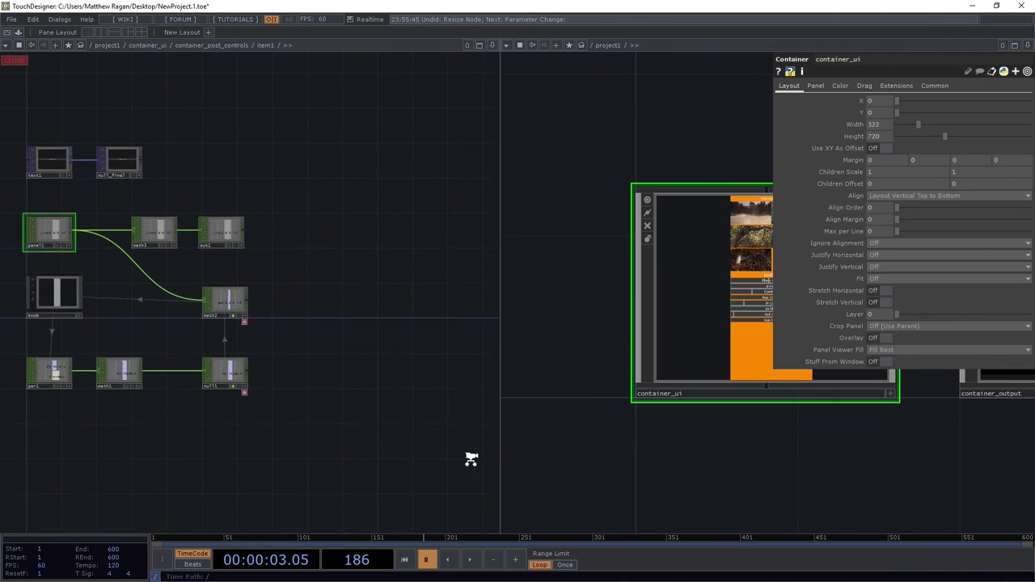
- Go into container_output in the project1 pane and add a Select CHOP above par1
left_click_drag(881, 454, 604, 488)
left_click_drag(800, 491, 752, 463)
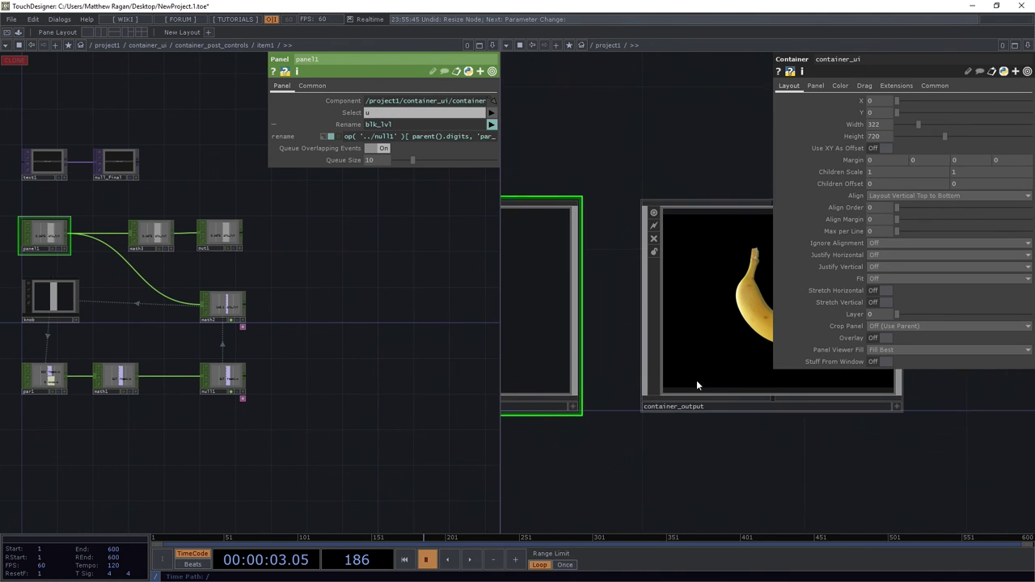
scroll(697, 291, "up", 2)
scroll(697, 290, "up", 4)
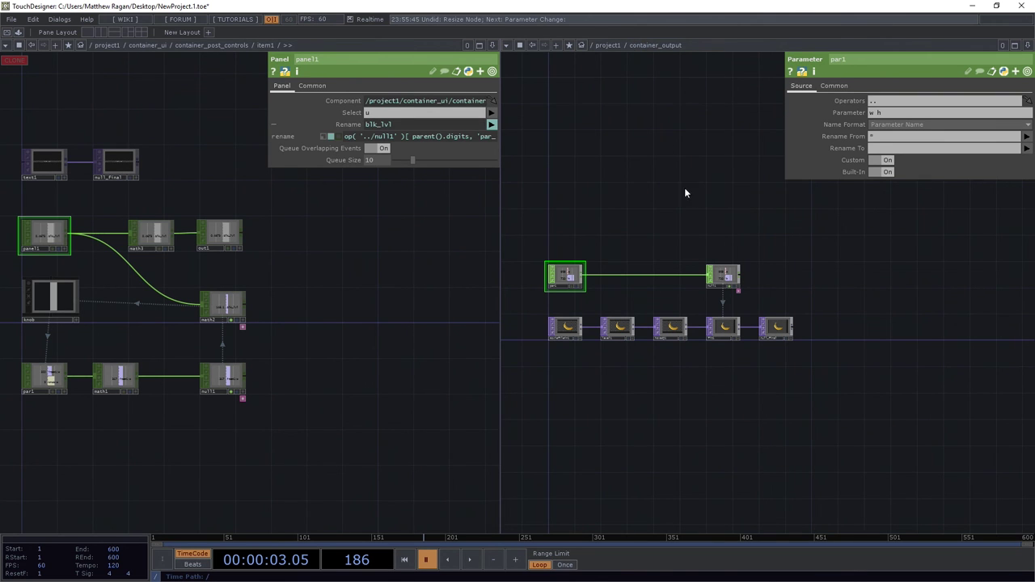
scroll(615, 206, "up", 4)
key("Tab")
type("sel")
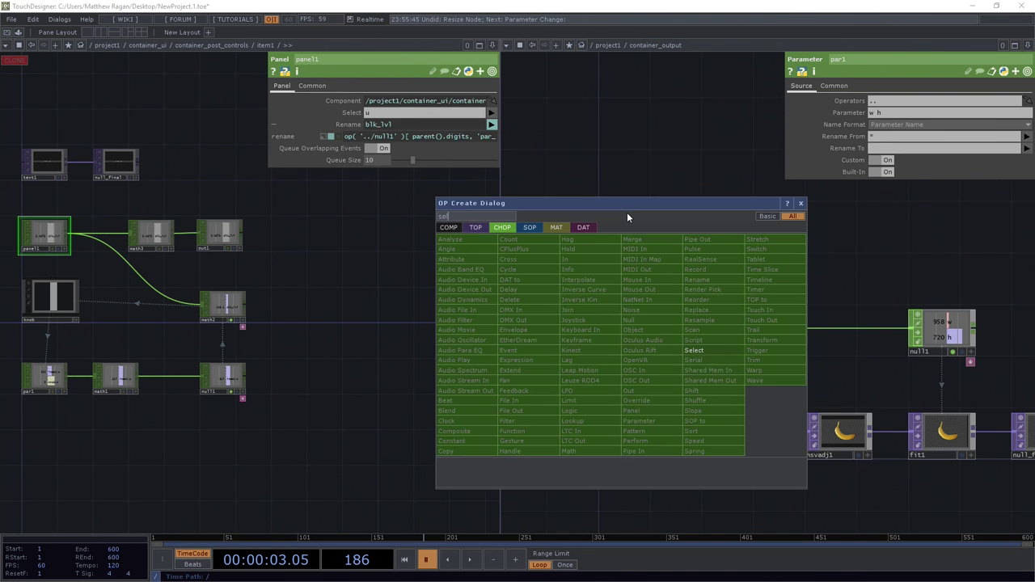
left_click(711, 349)
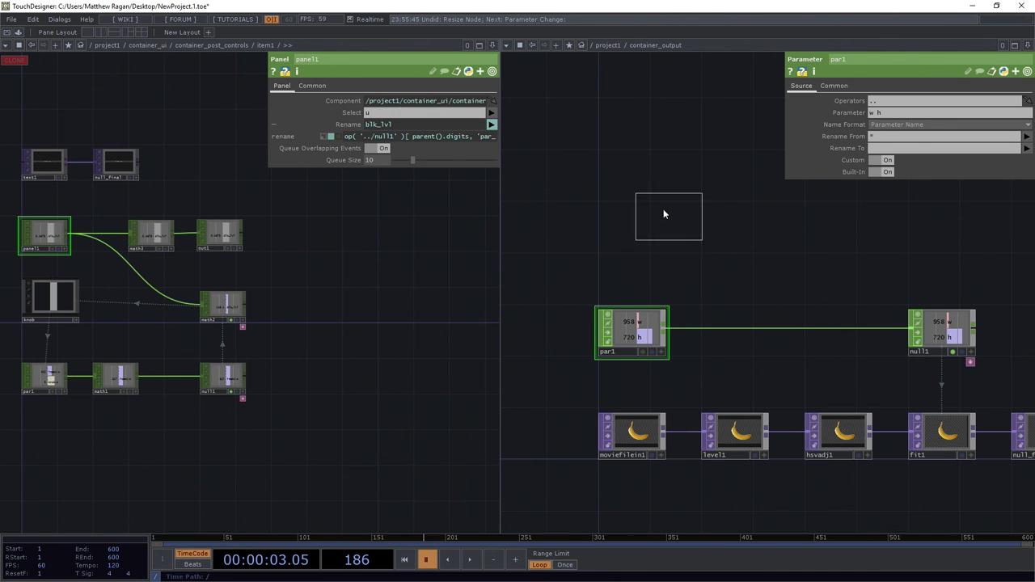
left_click(637, 223)
- Set select1's CHOP to item1's out1 as a relative path and widen its parameter display to show the full path
scroll(638, 228, "up", 3)
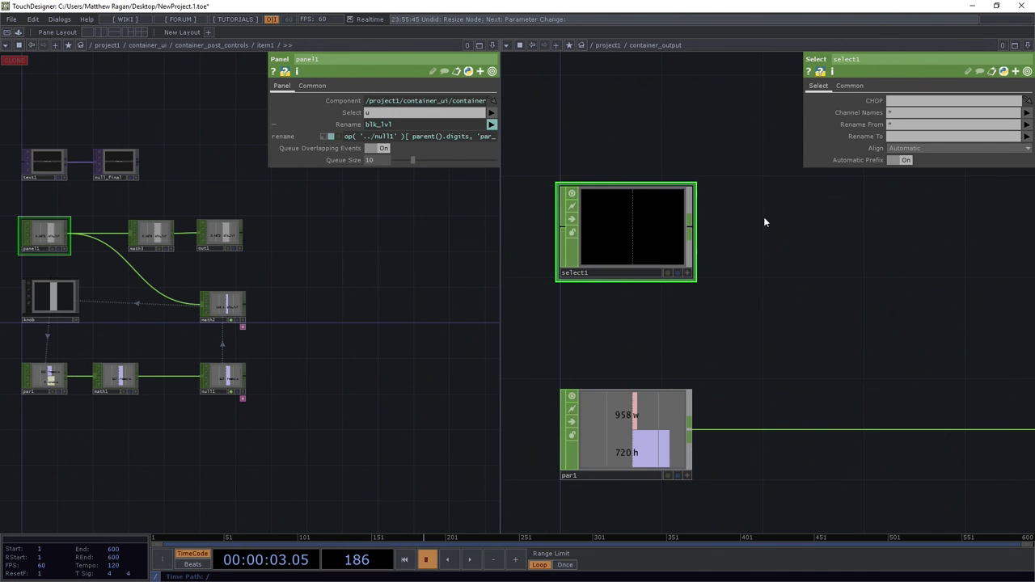
scroll(343, 287, "up", 5)
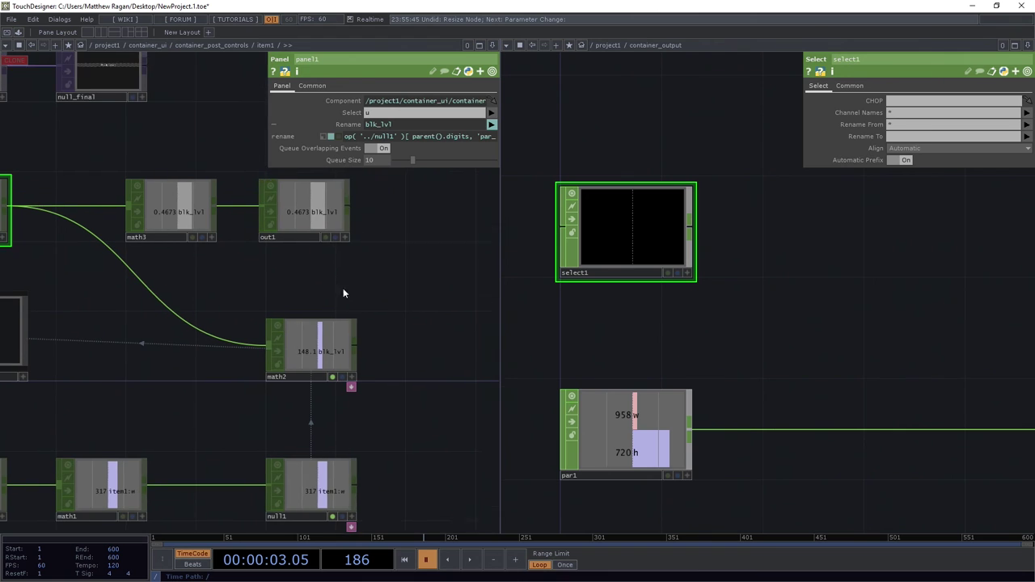
left_click_drag(308, 239, 911, 101)
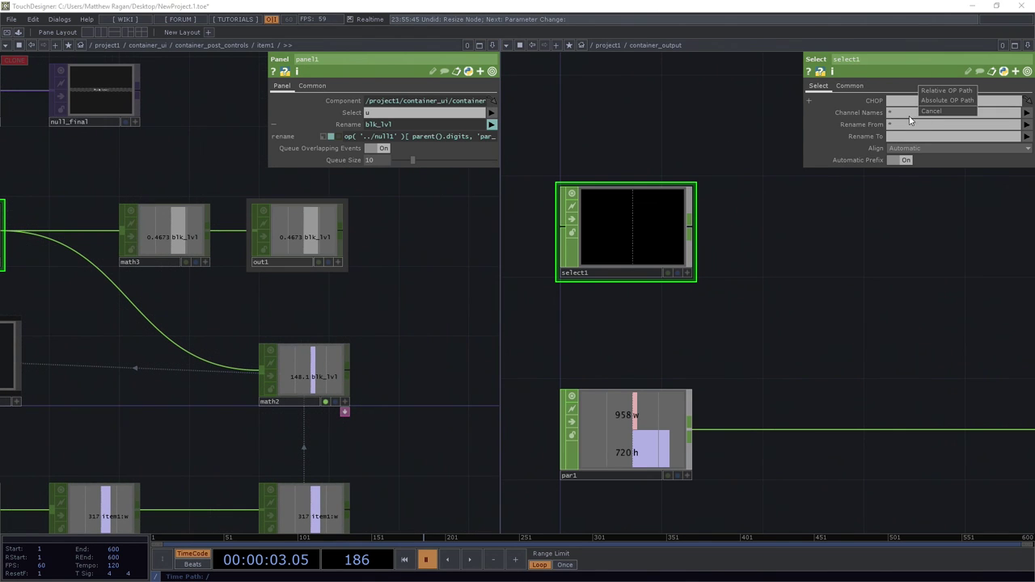
left_click(953, 92)
scroll(762, 228, "up", 3)
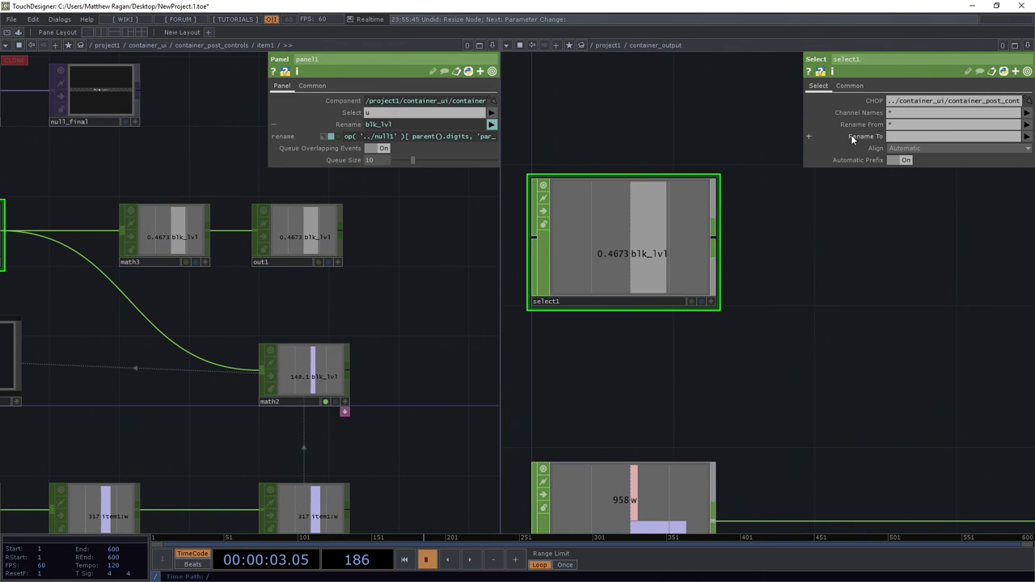
left_click_drag(803, 101, 538, 101)
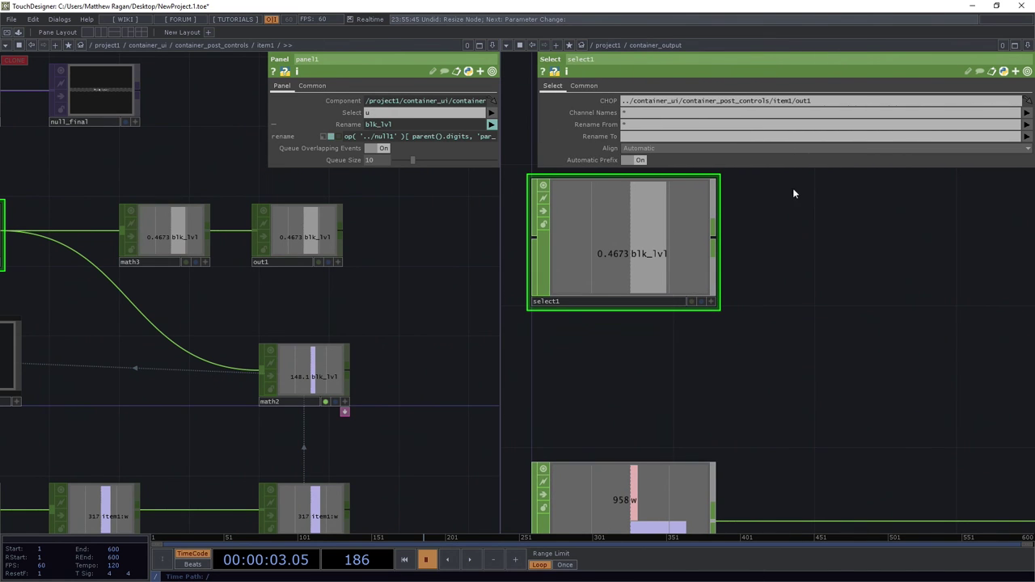
- Examine out1 inside item1 and its counterpart inside slider_master1, and return into item1
left_click_drag(794, 187, 809, 235)
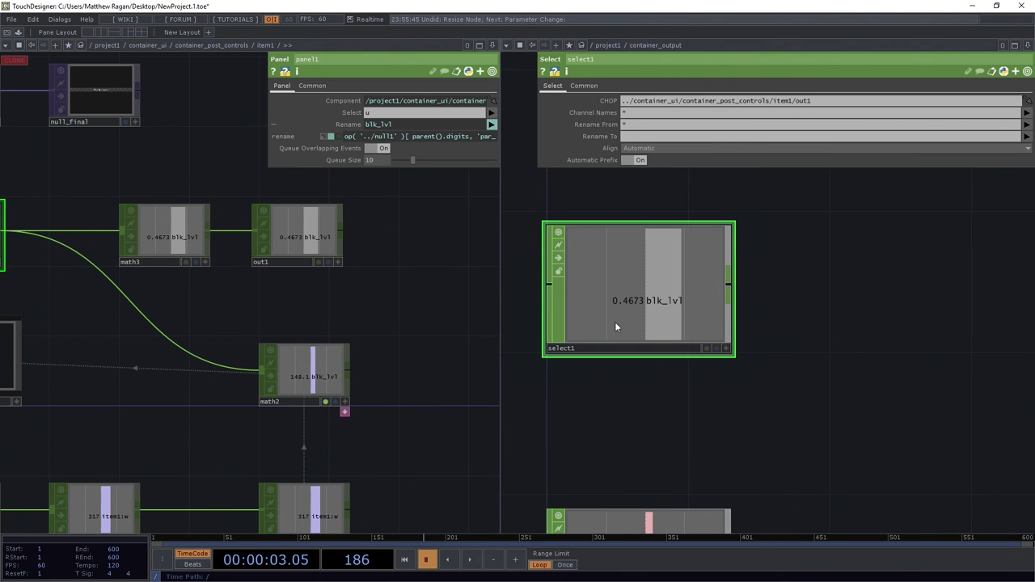
left_click(314, 244)
scroll(320, 320, "down", 5)
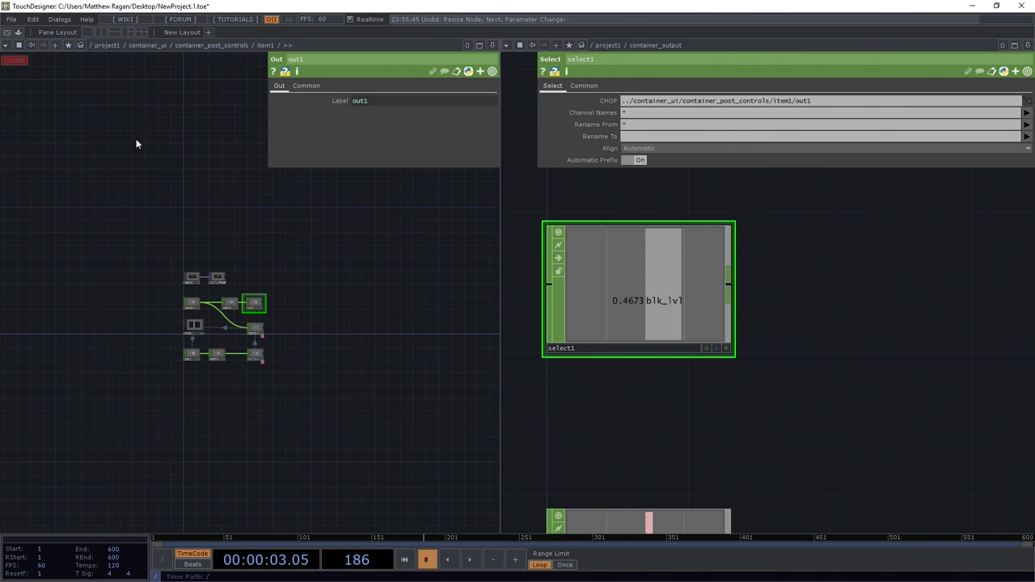
scroll(129, 135, "down", 4)
scroll(88, 154, "up", 6)
key("p")
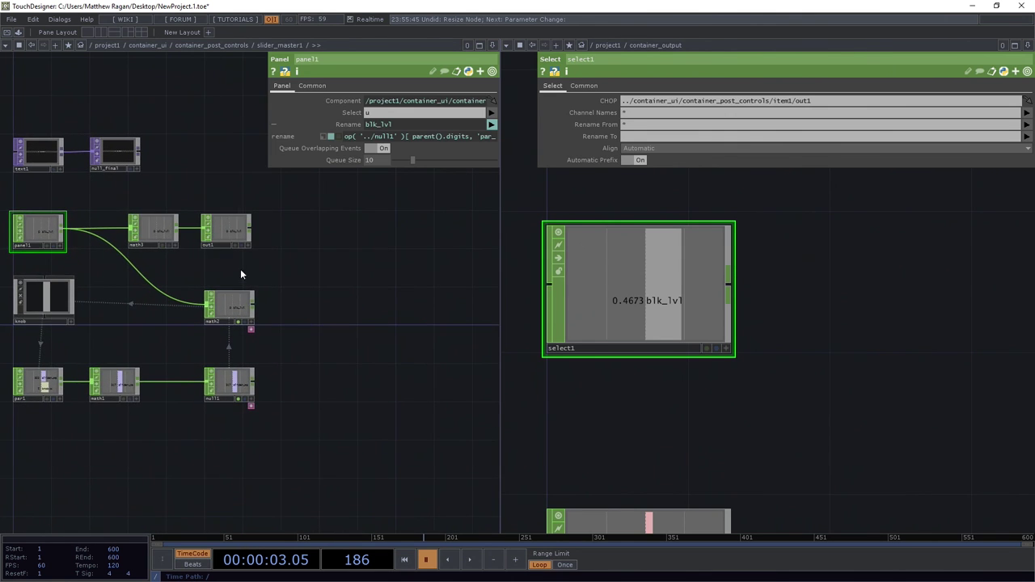
scroll(227, 227, "up", 4)
scroll(263, 299, "down", 5)
scroll(263, 299, "down", 3)
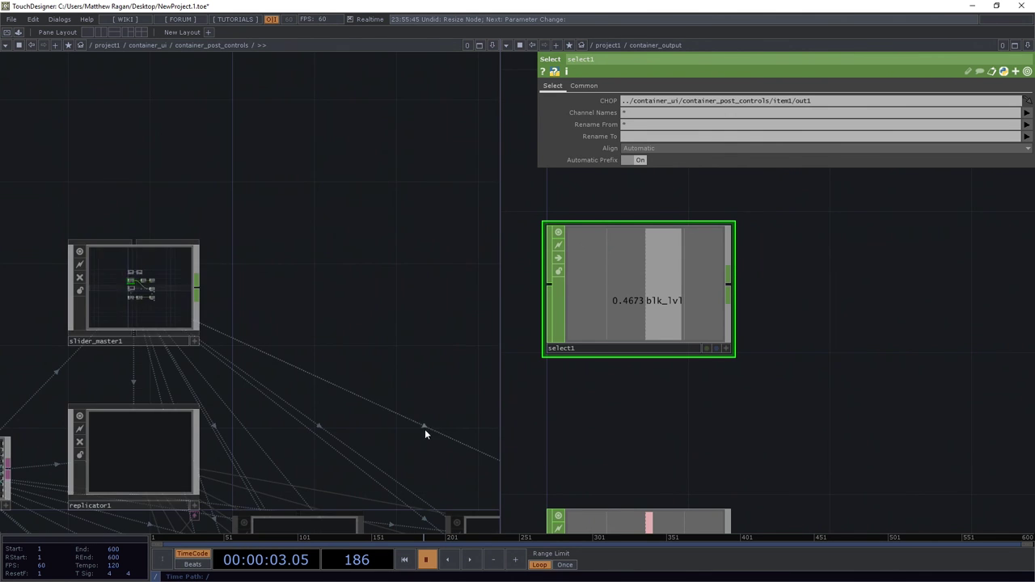
left_click_drag(425, 429, 311, 290)
scroll(156, 385, "up", 5)
key("p")
scroll(232, 232, "up", 3)
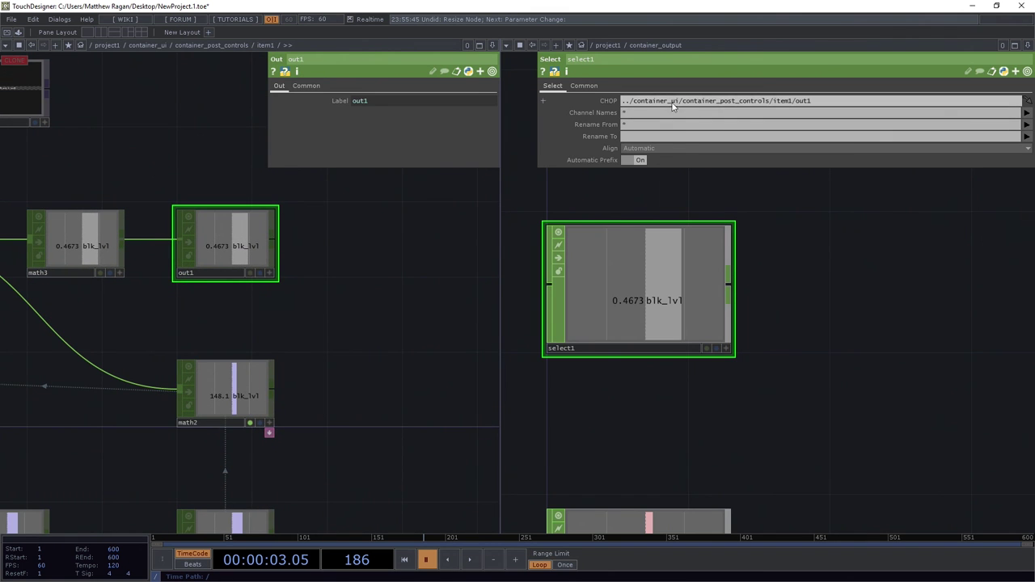
- Go up to container_post_controls and change select1's CHOP path to ../container_ui/container_post_controls/item*/out1
left_click_drag(634, 102, 811, 104)
scroll(395, 255, "down", 5)
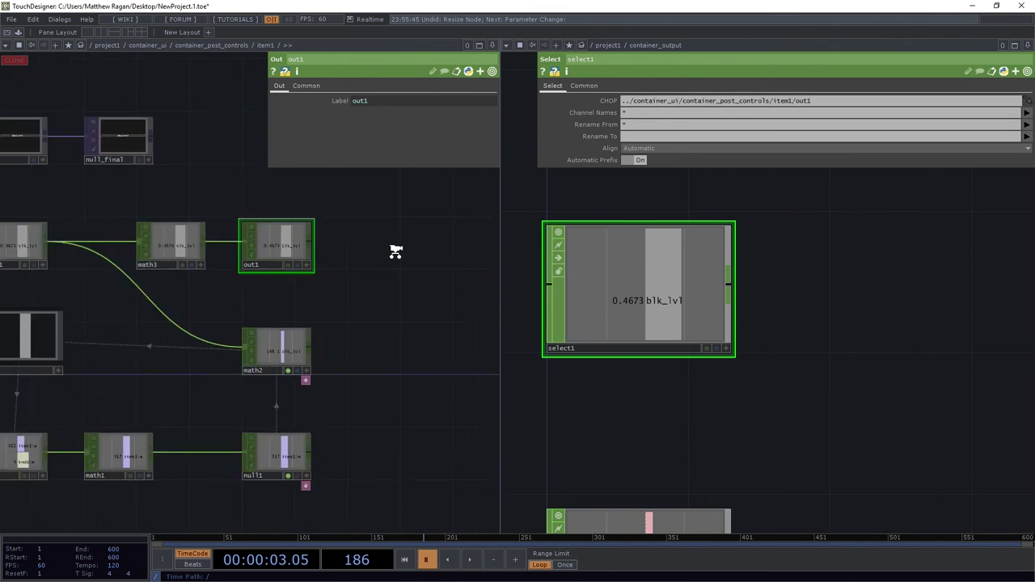
scroll(340, 423, "down", 3)
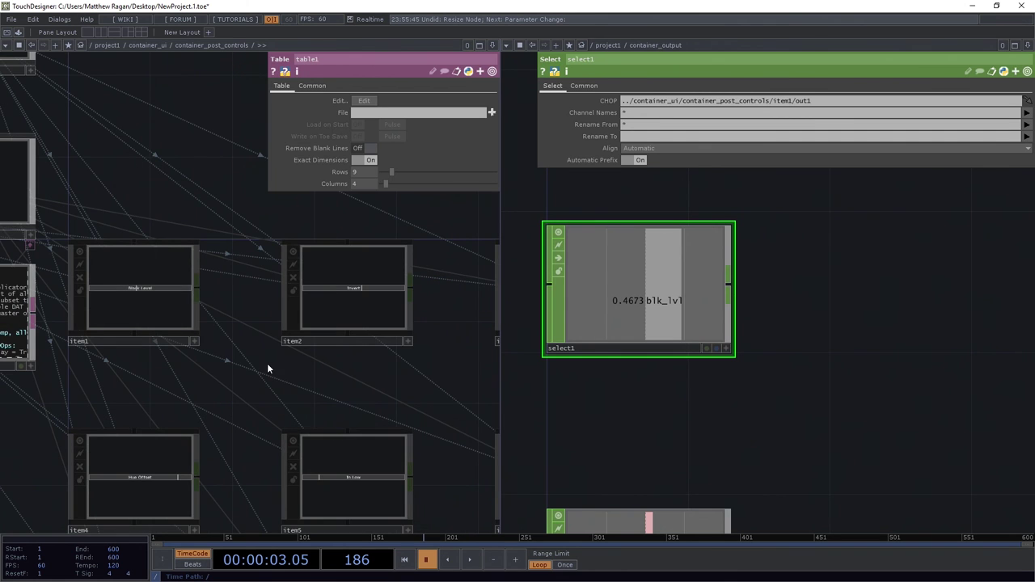
left_click_drag(209, 321, 161, 235)
scroll(161, 235, "down", 3)
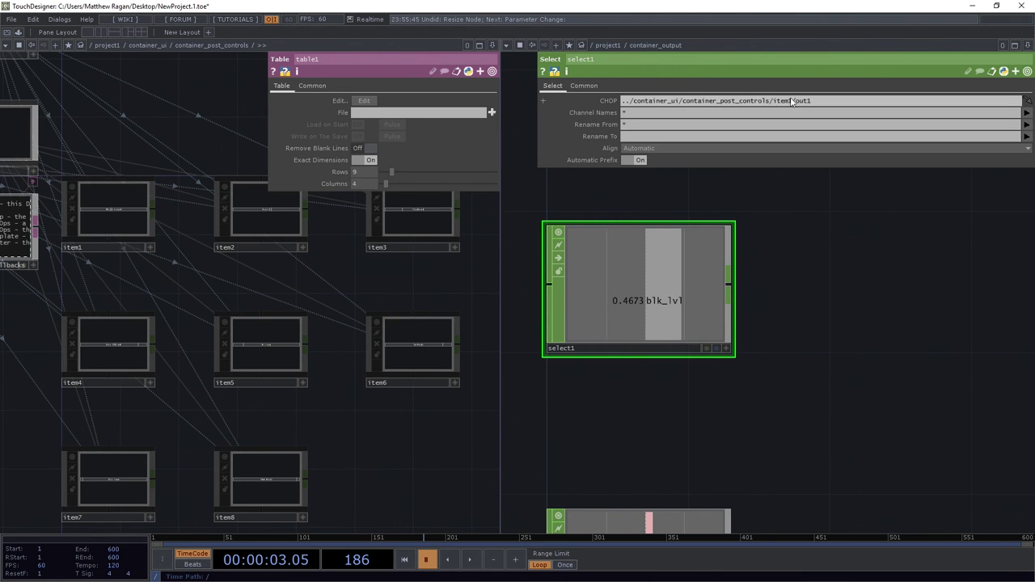
key("BackSpace")
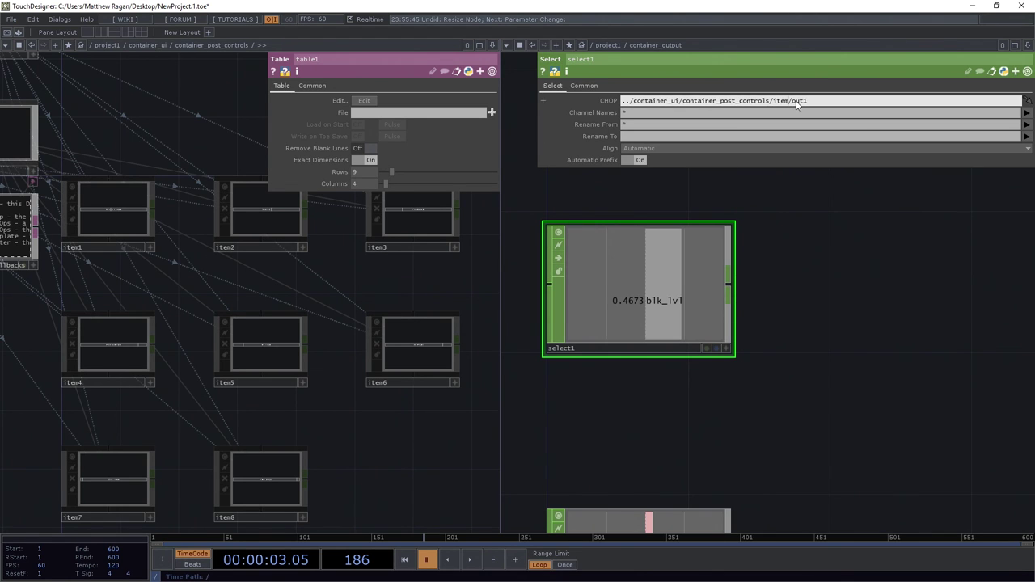
type("*")
key("Return")
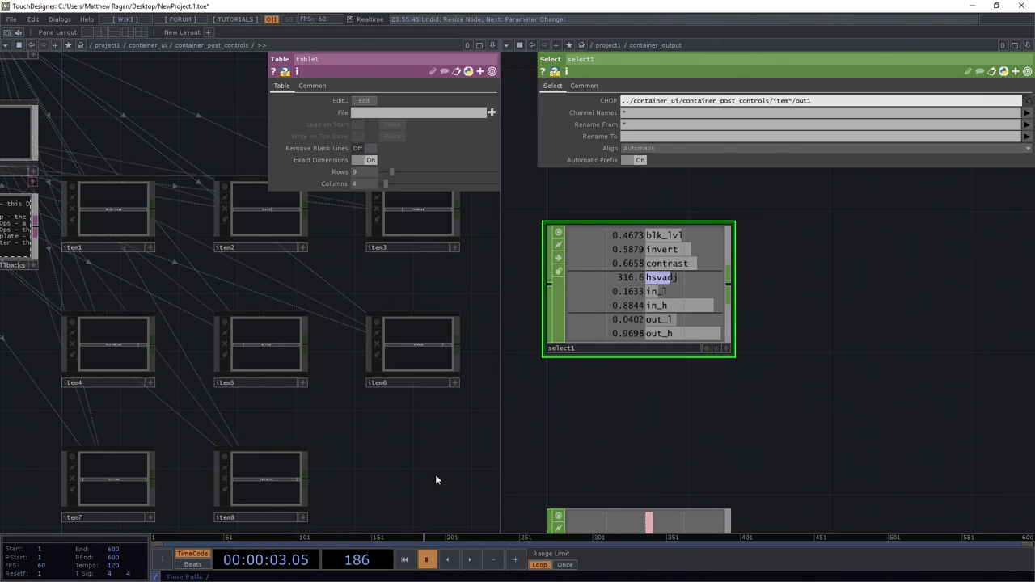
- Add a Null CHOP after select1 in the container_output network
right_click(733, 289)
type("n")
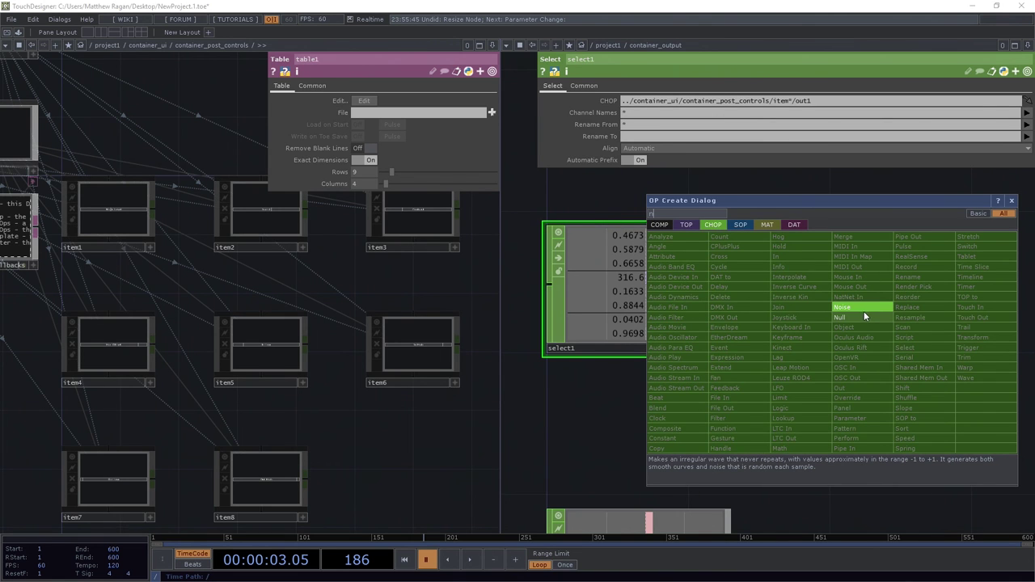
left_click(861, 318)
left_click(861, 318)
right_click_drag(765, 275, 765, 273)
mouse_move(765, 273)
left_mouse_down()
mouse_move(765, 287)
mouse_move(789, 288)
mouse_move(777, 287)
left_mouse_up()
left_click_drag(786, 369, 705, 258)
key("h")
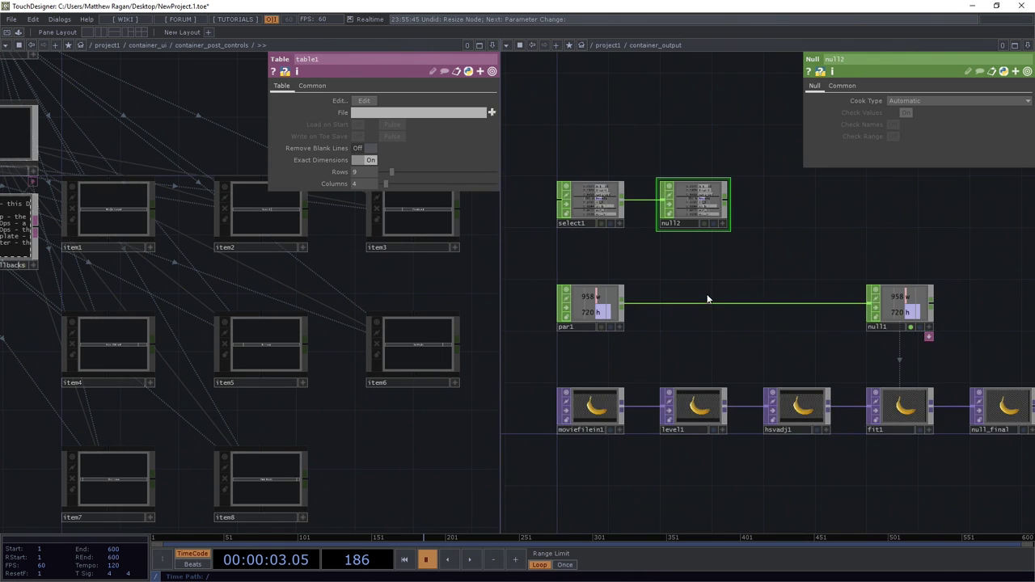
- Open null2's viewer in a floating window and enlarge it so its channels are easy to pick
right_click(700, 191)
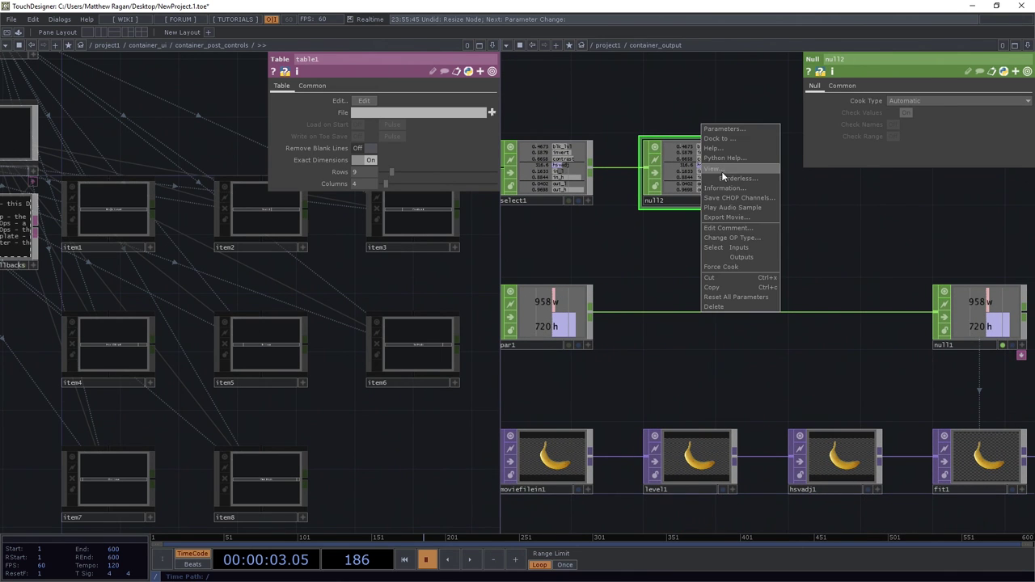
left_click(725, 166)
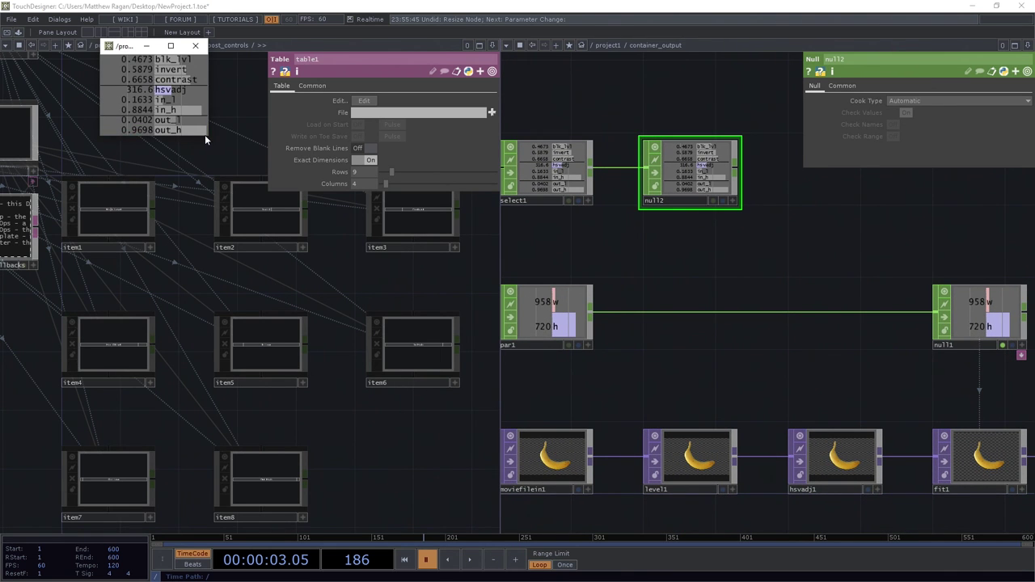
left_click_drag(205, 134, 428, 434)
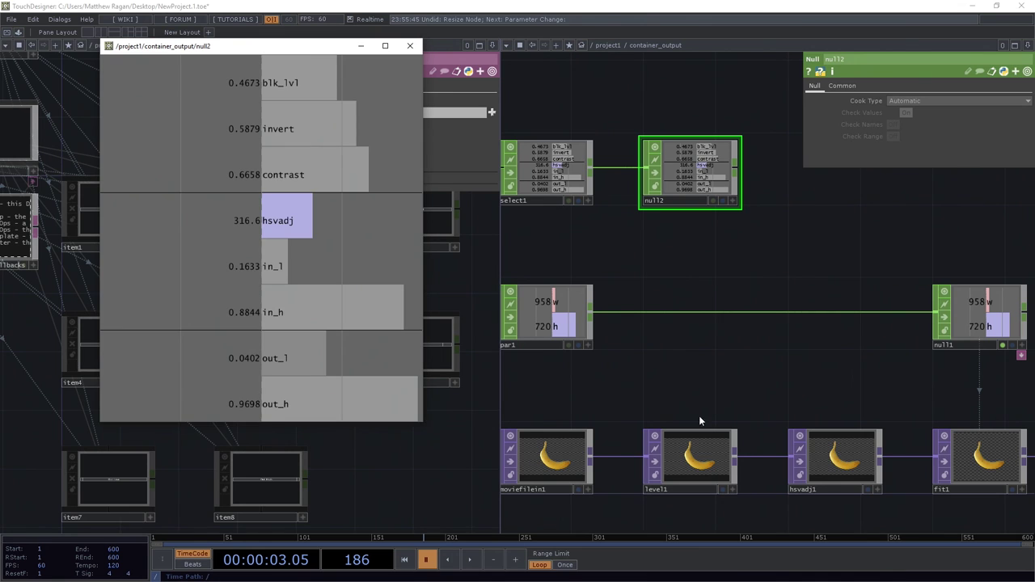
- Export null2's blk_lvl, invert and contrast channels to level1's Black Level, Invert and Contrast parameters
scroll(682, 262, "up", 5)
left_click(651, 401)
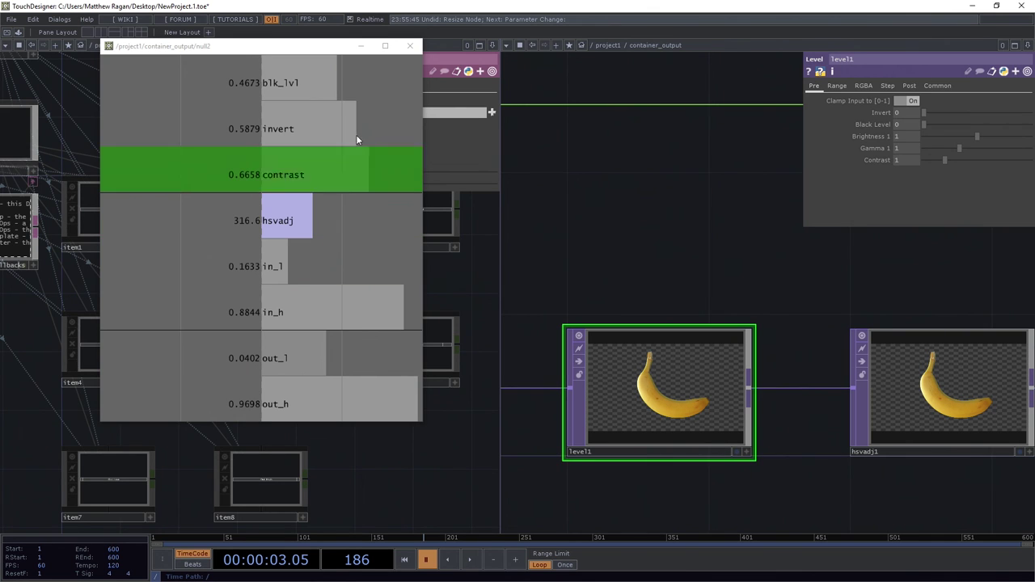
left_click_drag(290, 89, 913, 124)
left_click(937, 118)
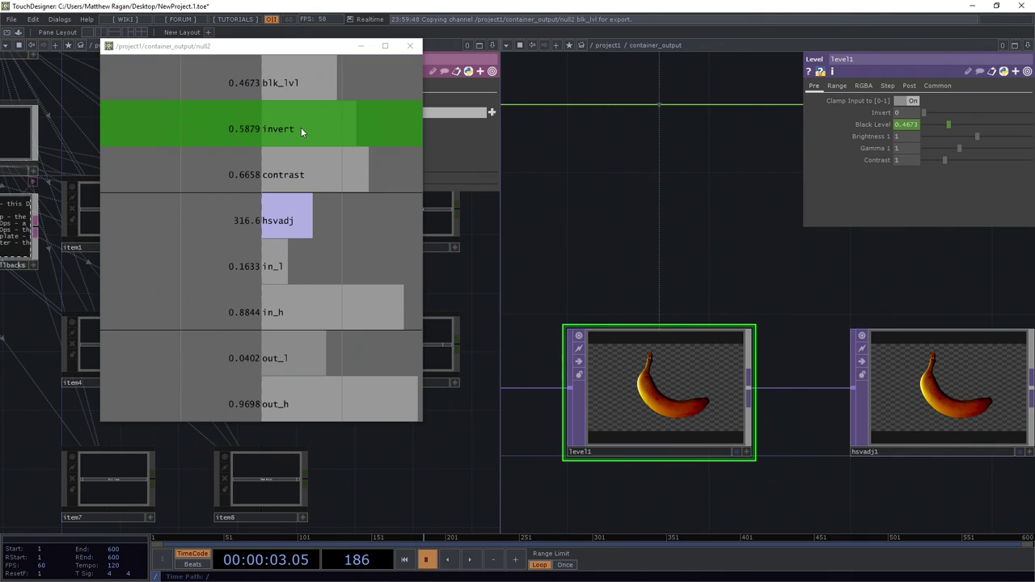
left_click_drag(301, 128, 898, 114)
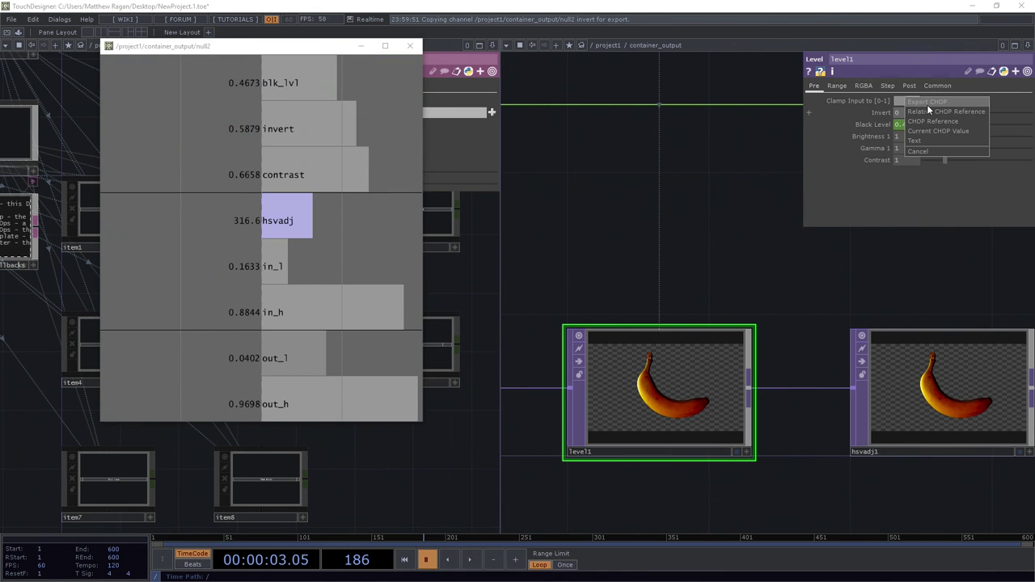
left_click(927, 105)
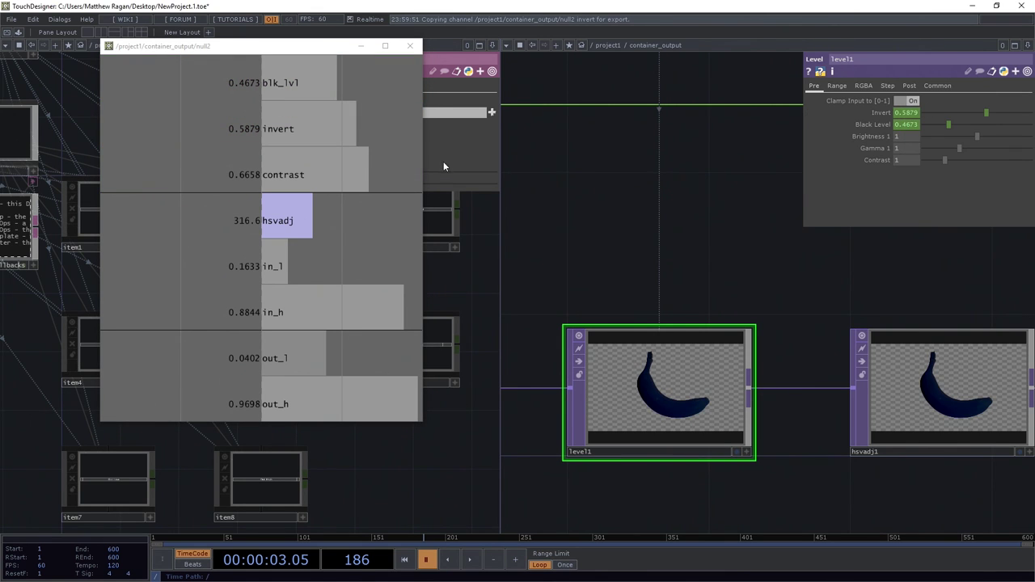
left_click_drag(305, 174, 900, 161)
left_click(931, 154)
- Export null2's hsvadj channel to hsvadj1's Hue Offset parameter
left_click_drag(719, 261, 504, 281)
left_click(741, 423)
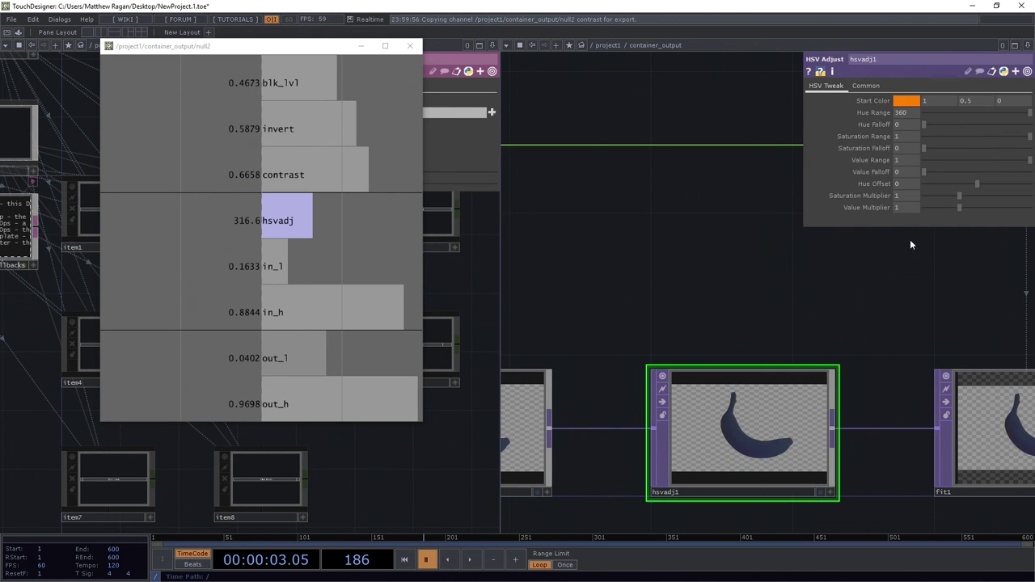
left_click_drag(267, 220, 910, 183)
left_click(944, 173)
- Export null2's in_l and in_h channels to level1's In Low and In High parameters
left_click_drag(938, 302, 664, 344)
left_click_drag(713, 387, 674, 296)
left_click_drag(576, 270, 768, 285)
left_click_drag(574, 316, 812, 314)
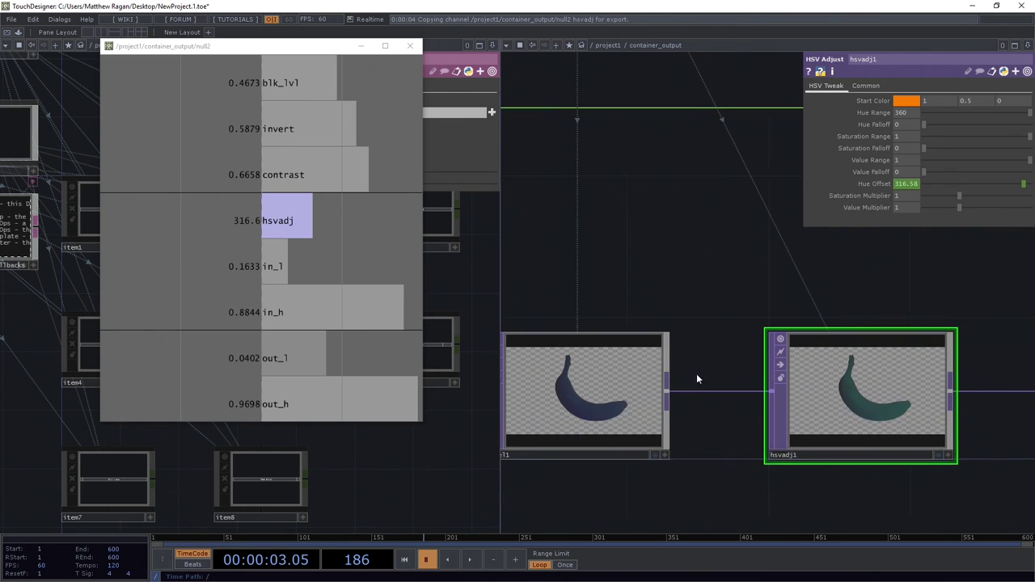
left_click_drag(697, 374, 721, 374)
left_click(646, 387)
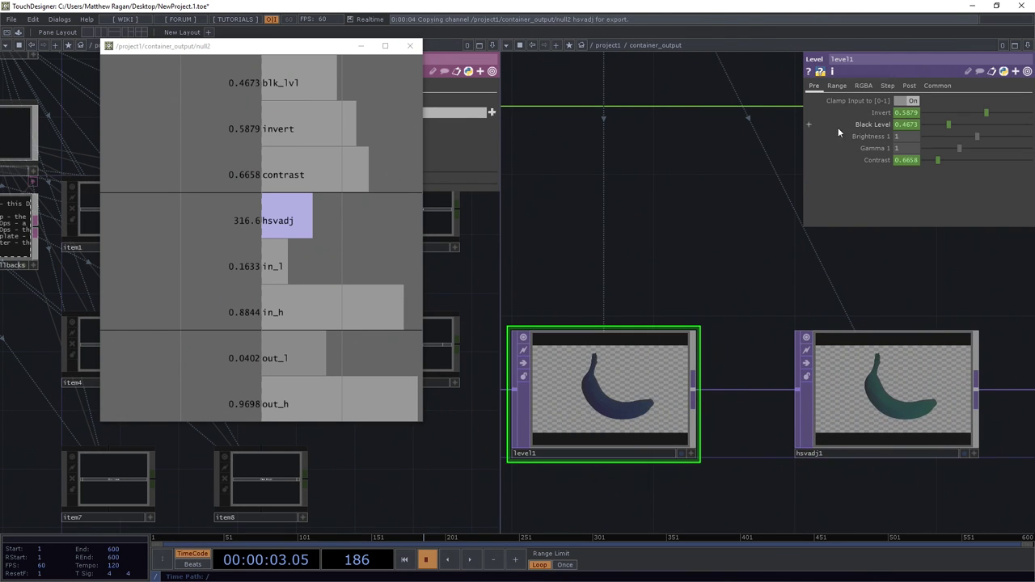
left_click(835, 86)
left_click_drag(278, 263, 906, 99)
left_click(924, 90)
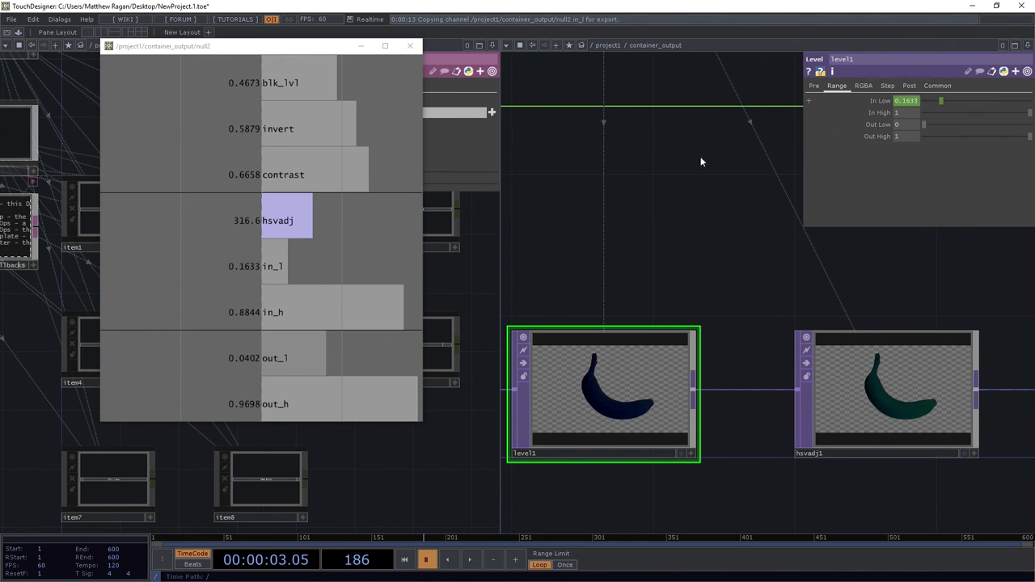
left_click_drag(280, 311, 906, 111)
left_click(927, 101)
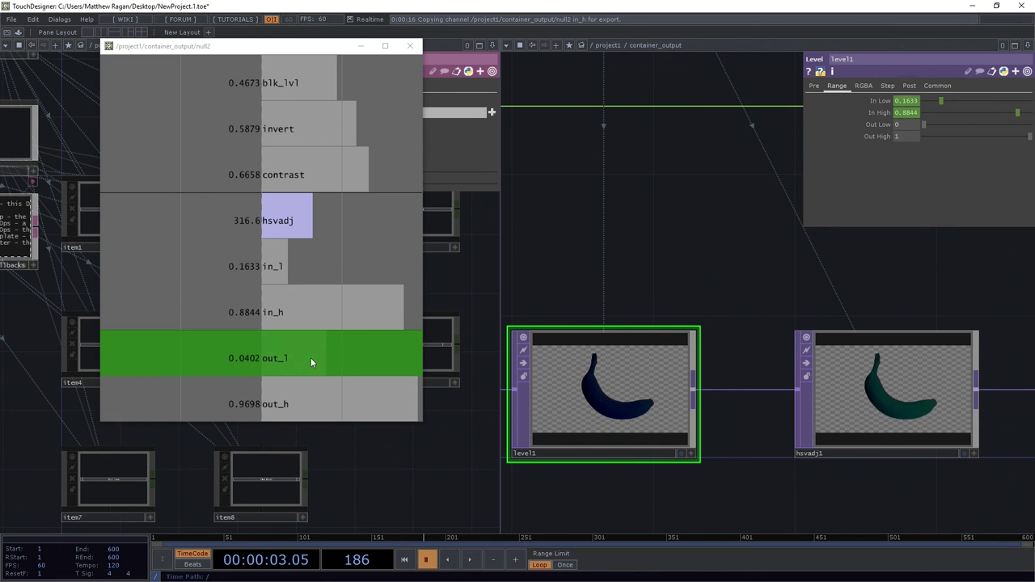
- Export null2's out_l and out_h channels to level1's Out Low and Out High parameters
left_click_drag(312, 358, 904, 125)
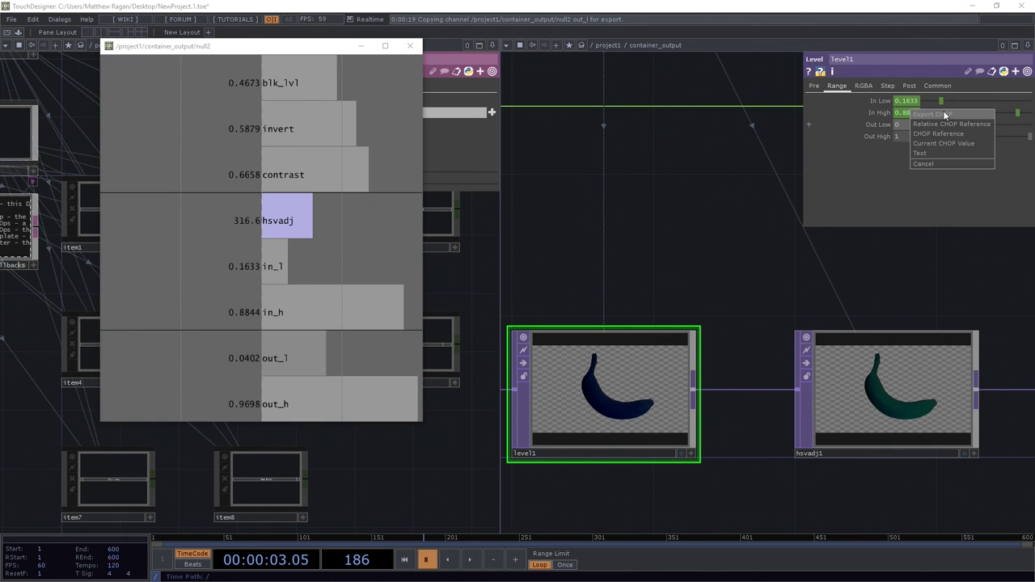
left_click(943, 110)
left_click_drag(311, 394, 905, 135)
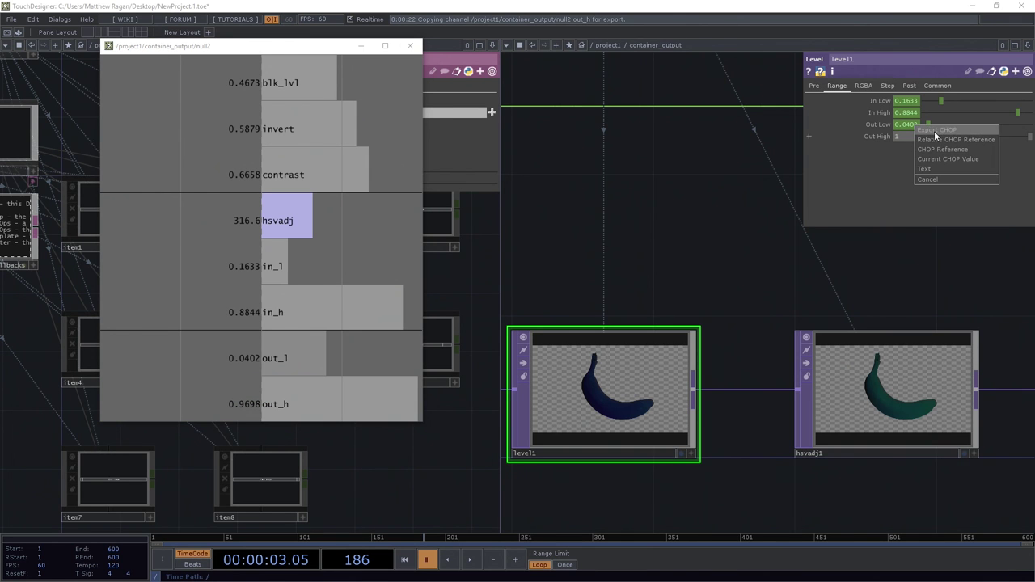
left_click(934, 130)
left_click_drag(721, 257, 623, 299)
scroll(624, 300, "down", 3)
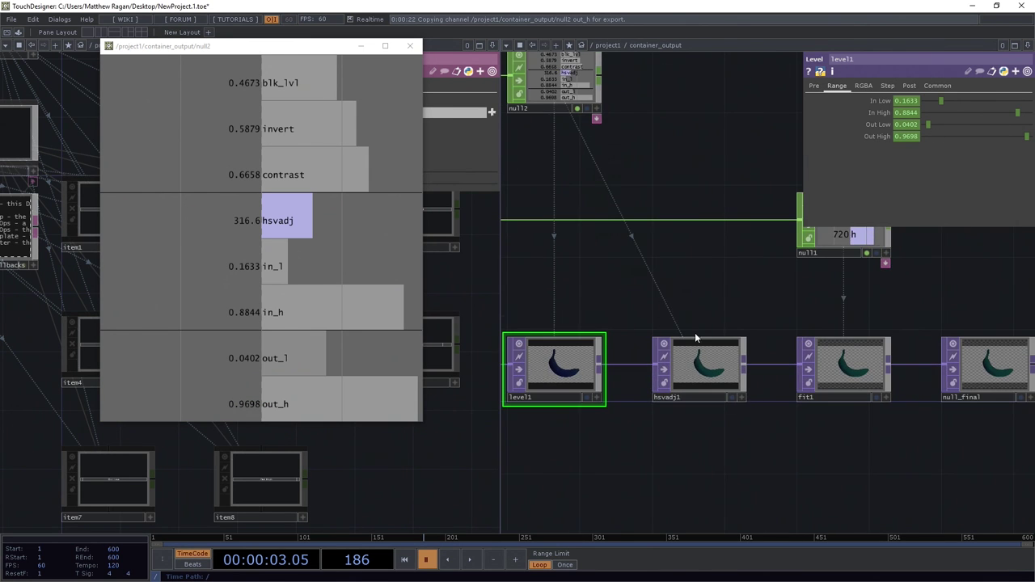
scroll(682, 372, "up", 3)
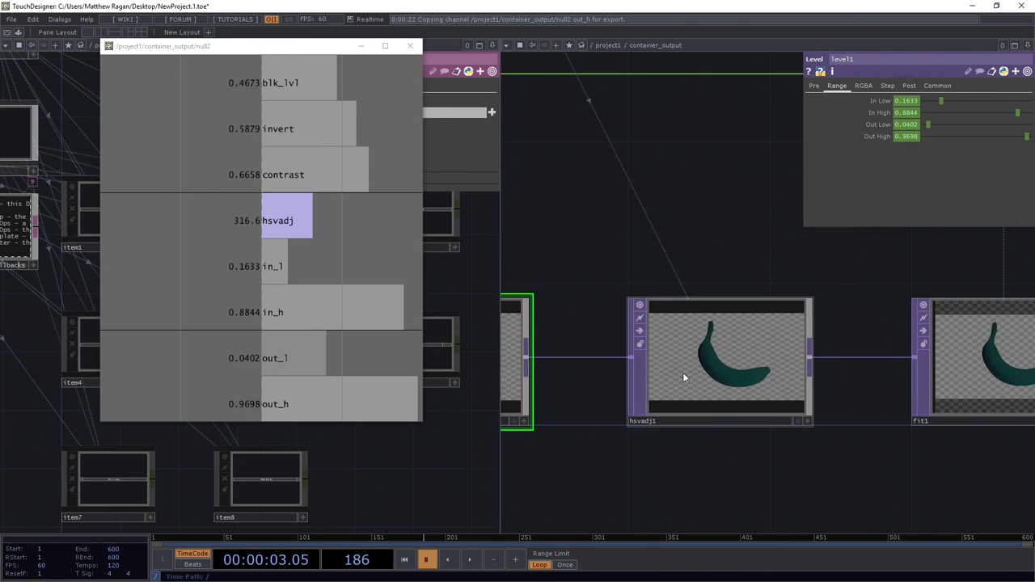
- Close null2's floating viewer and go up to the container_ui network, bringing container_post_controls into view
left_click(410, 46)
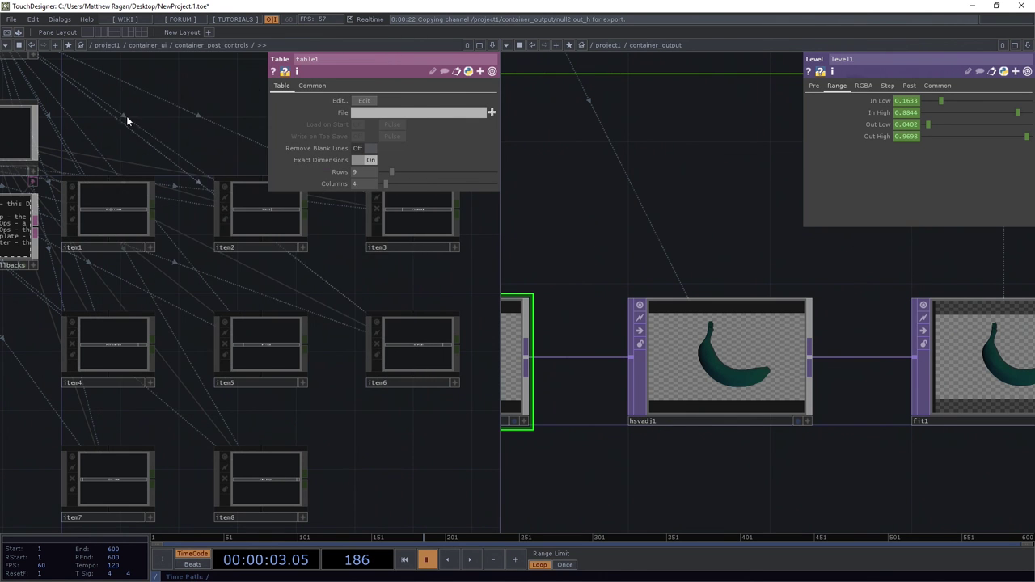
scroll(219, 257, "down", 3)
key("p")
scroll(204, 405, "up", 3)
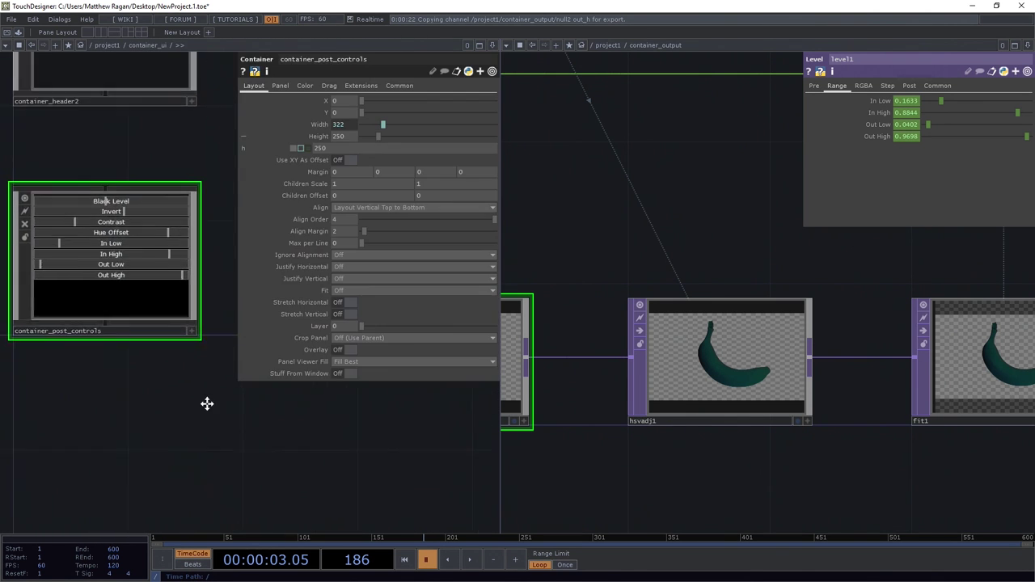
left_click_drag(201, 460, 225, 456)
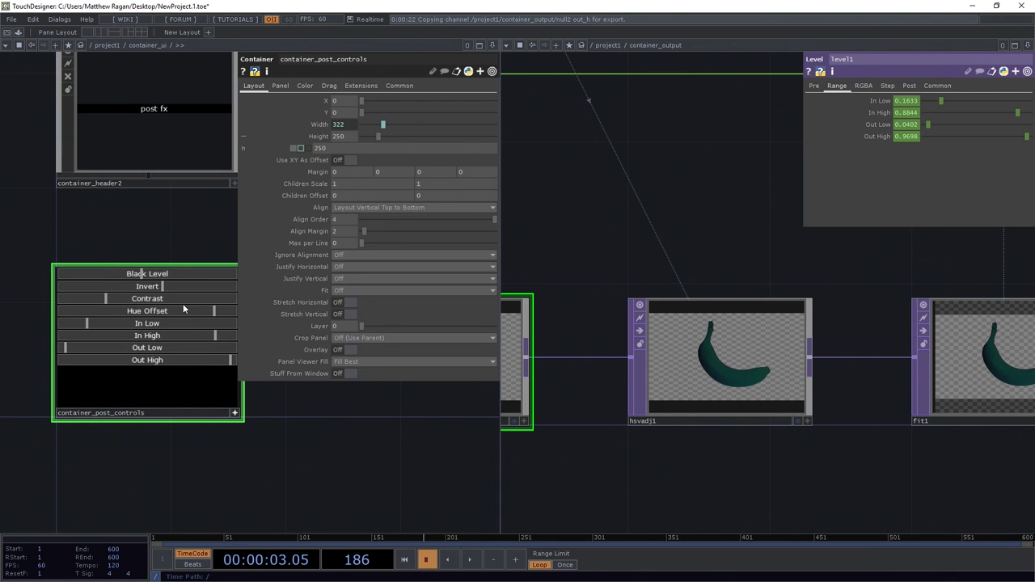
- Set the Black Level, Invert and Hue Offset sliders in container_post_controls to zero and adjust the Contrast slider
mouse_move(159, 279)
left_mouse_down()
mouse_move(76, 271)
mouse_move(174, 280)
mouse_move(50, 276)
mouse_move(209, 292)
mouse_move(5, 300)
left_mouse_up()
mouse_move(106, 299)
left_mouse_down()
mouse_move(81, 299)
mouse_move(127, 302)
mouse_move(68, 301)
mouse_move(159, 306)
left_mouse_up()
left_click_drag(86, 290, 58, 289)
left_click_drag(142, 244, 143, 236)
left_click_drag(159, 291, 118, 293)
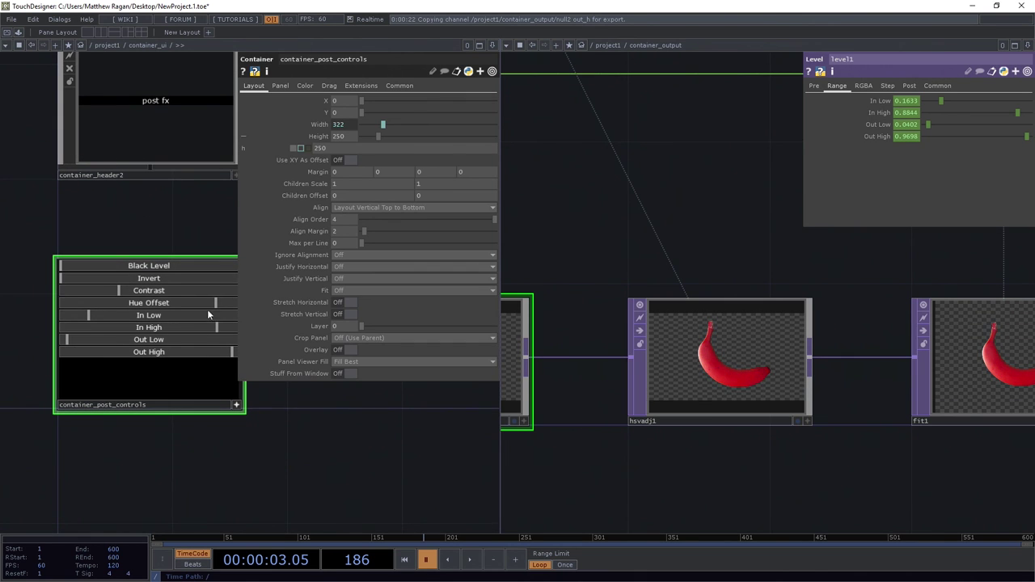
left_click_drag(207, 305, 38, 297)
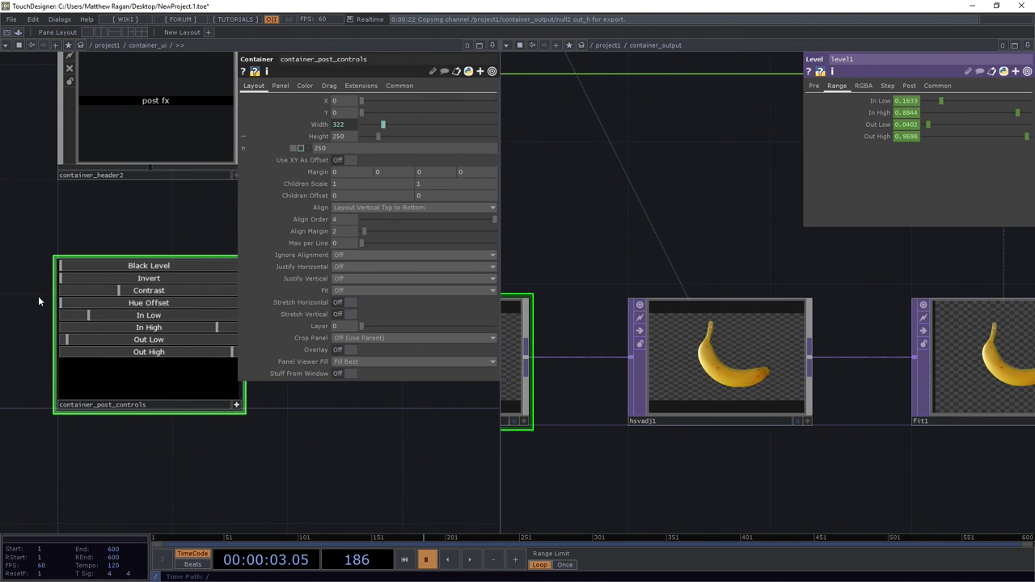
- Raise the Contrast slider and set In Low to about 0.29, In High to about 0.81 and Out Low to about 0.08; lower Out High
mouse_move(124, 290)
left_mouse_down()
mouse_move(229, 288)
mouse_move(155, 290)
mouse_move(137, 312)
mouse_move(113, 315)
left_mouse_up()
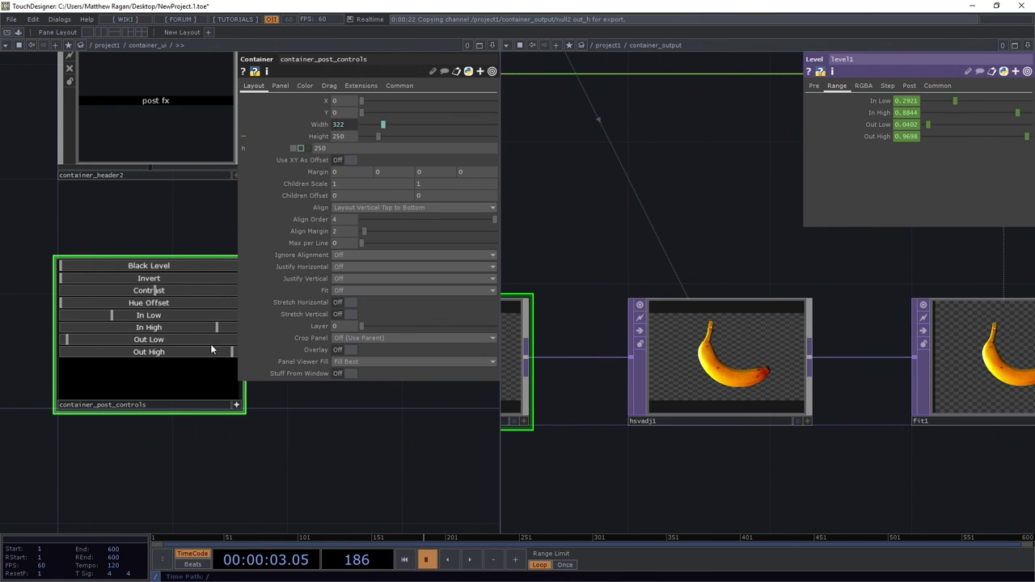
mouse_move(212, 329)
left_mouse_down()
mouse_move(191, 330)
mouse_move(201, 337)
left_mouse_up()
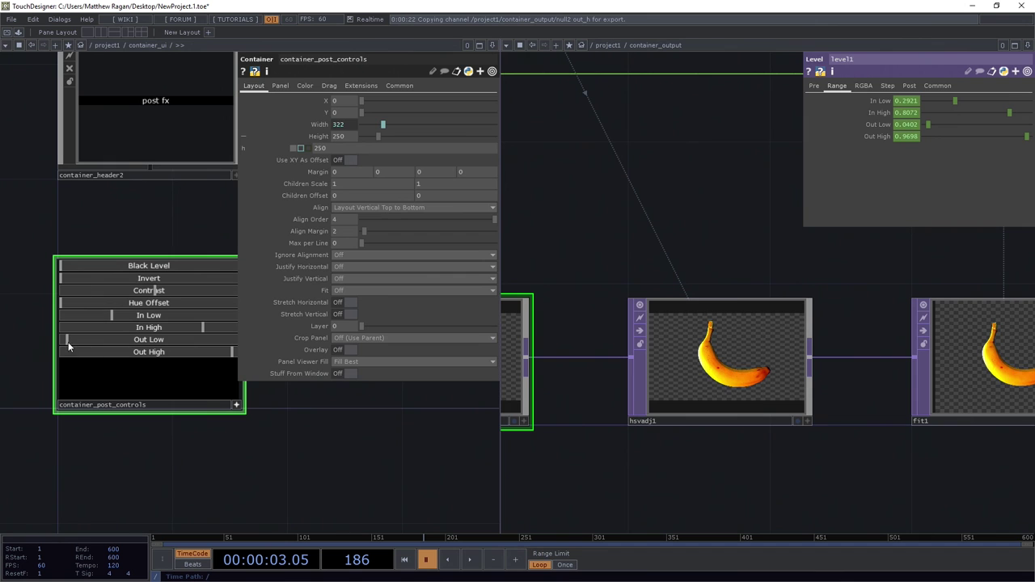
left_click_drag(69, 346, 73, 340)
left_click_drag(231, 351, 215, 352)
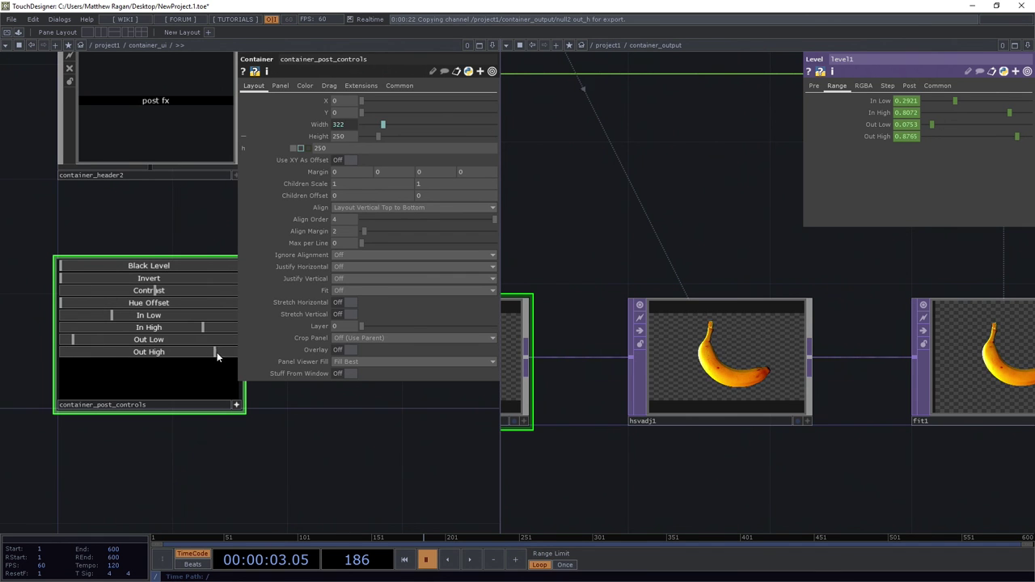
- Go up to the project1 network and open the whole project1 panel in a floating window
scroll(662, 299, "down", 10)
scroll(661, 299, "down", 3)
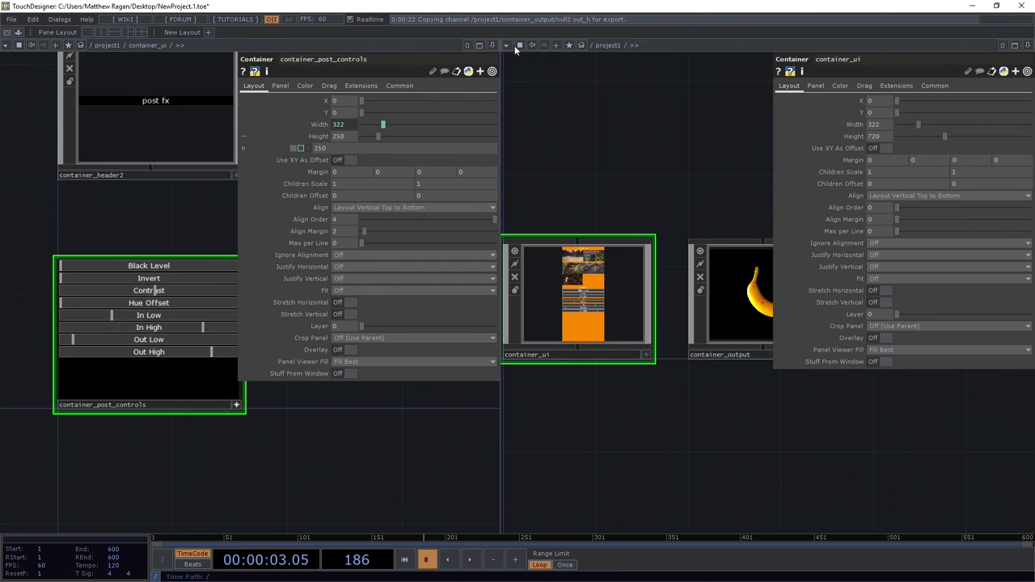
left_click(518, 45)
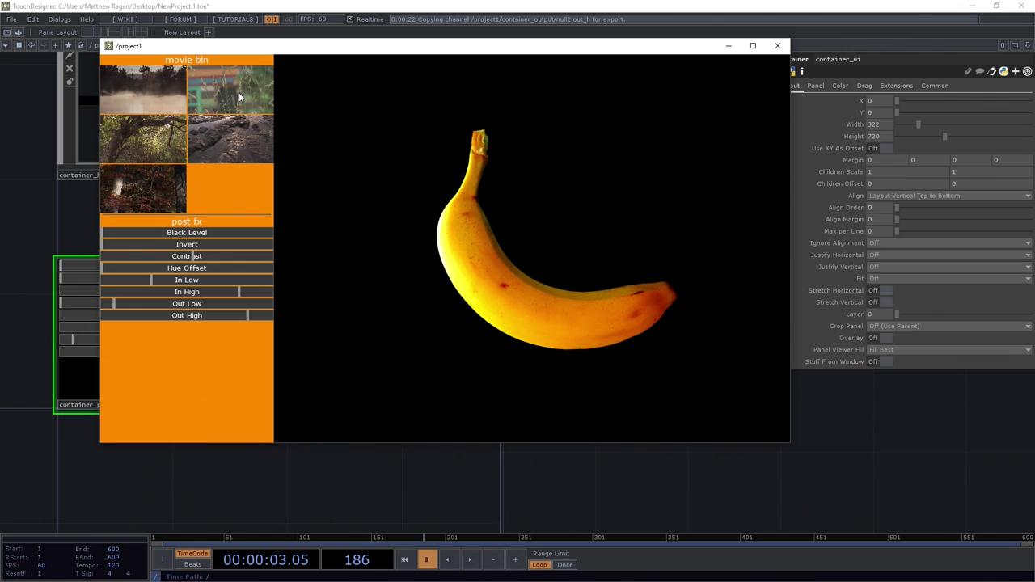
- Start timeline playback and try selecting the grey rock clip in the movie bin
left_click(469, 559)
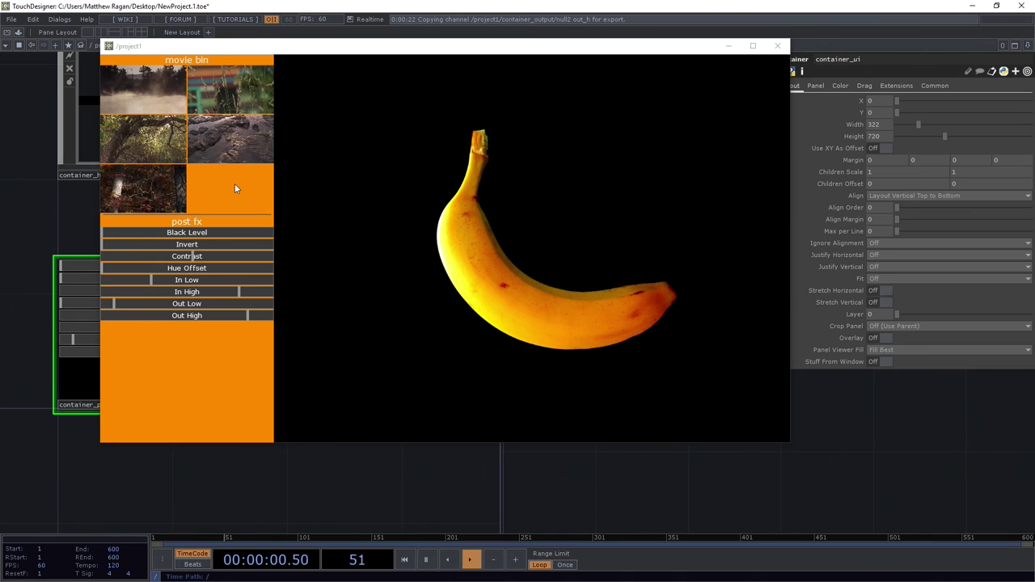
left_click(237, 141)
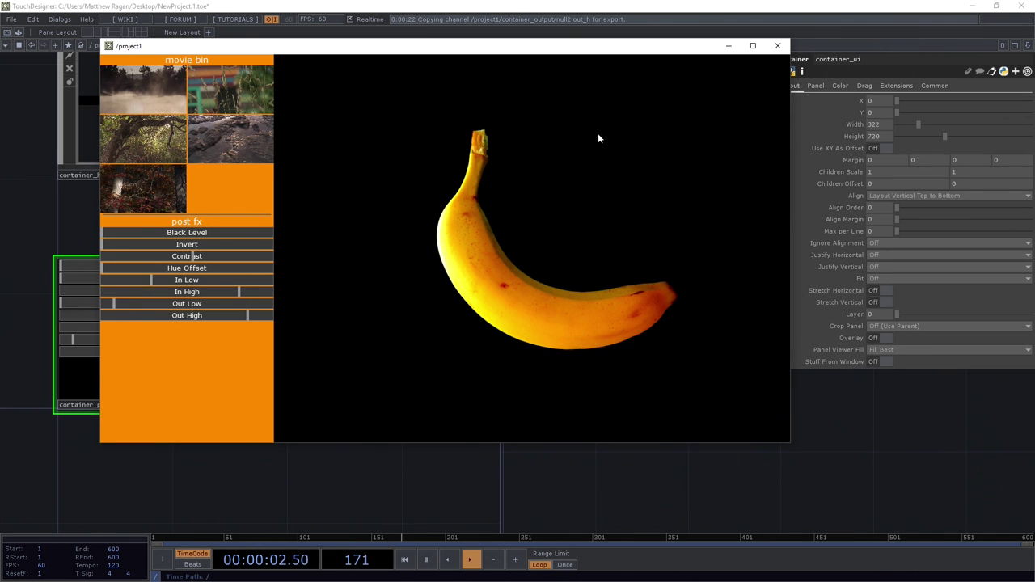